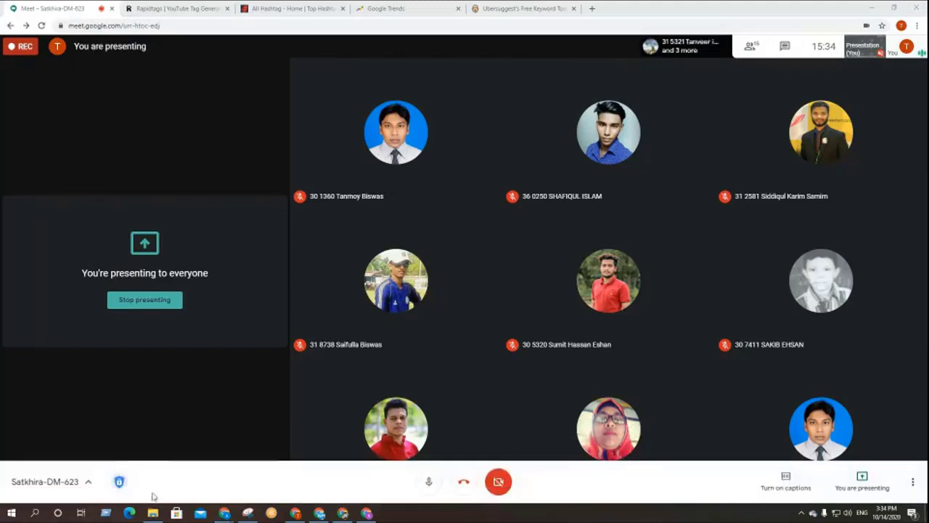
- Switch to the Downloads folder in File Explorer, look at last week's jra-ruat-emv video file, and return to the Google Meet window
mouse_move(152, 514)
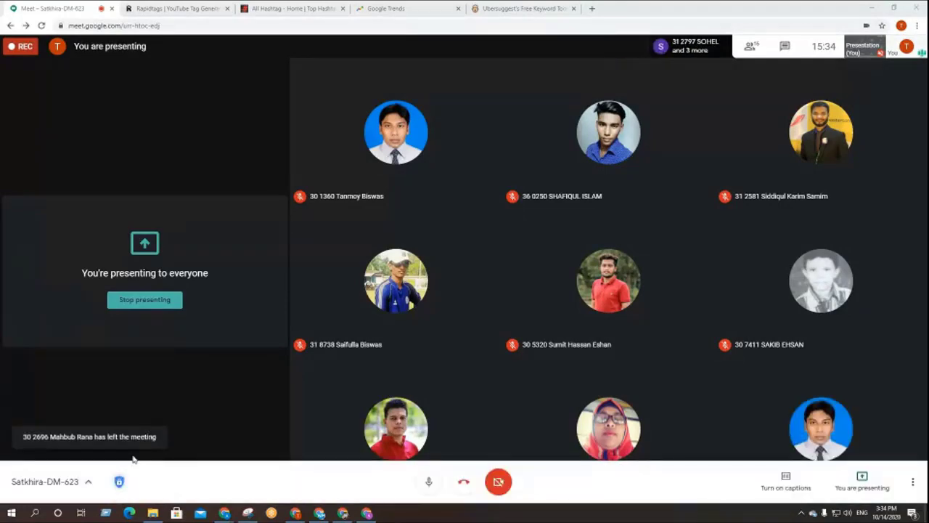
left_click(153, 513)
left_click(840, 354)
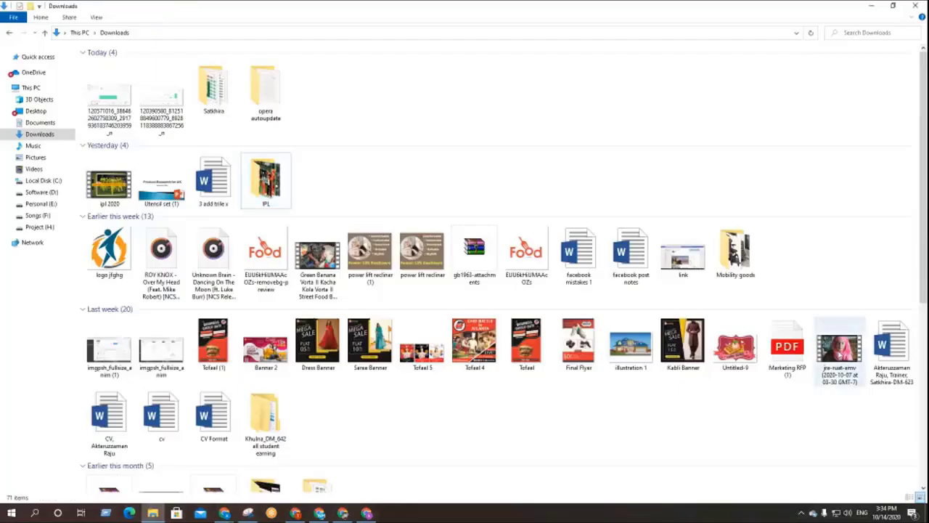
left_click(842, 424)
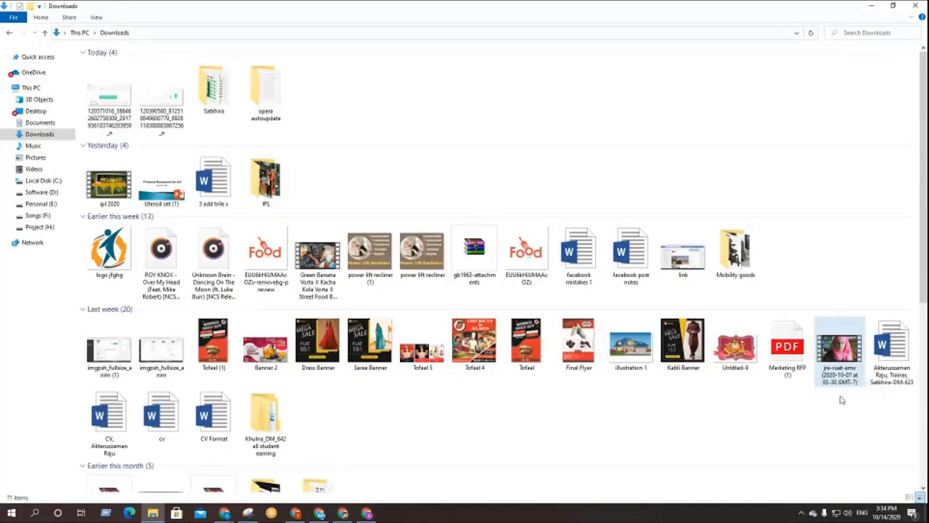
mouse_move(842, 368)
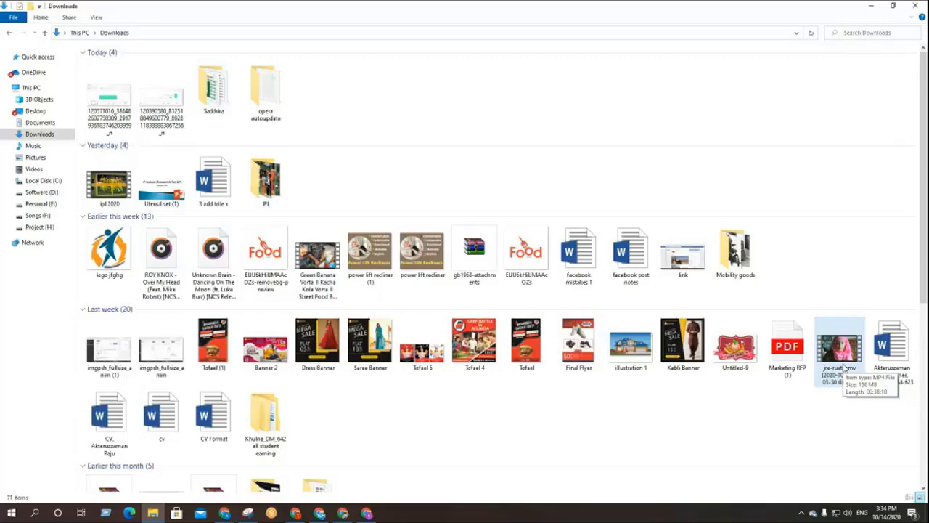
left_click(841, 363)
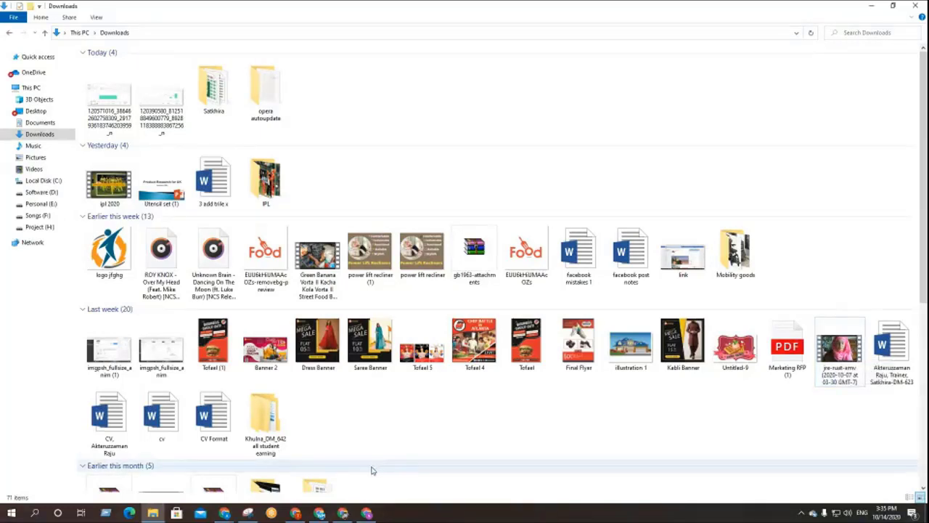
left_click(295, 512)
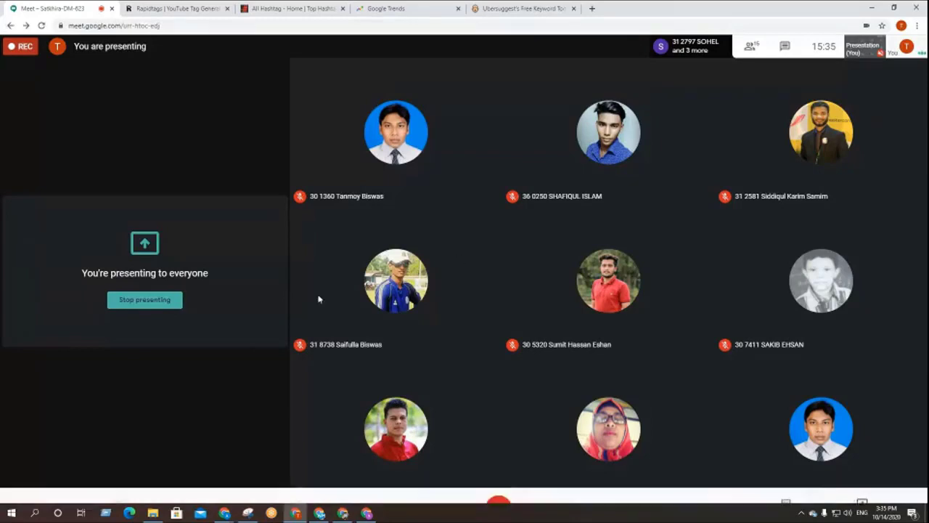
- Switch to the browser window with YouTube and open the Videos section of the signed-in account's own channel
left_click(370, 514)
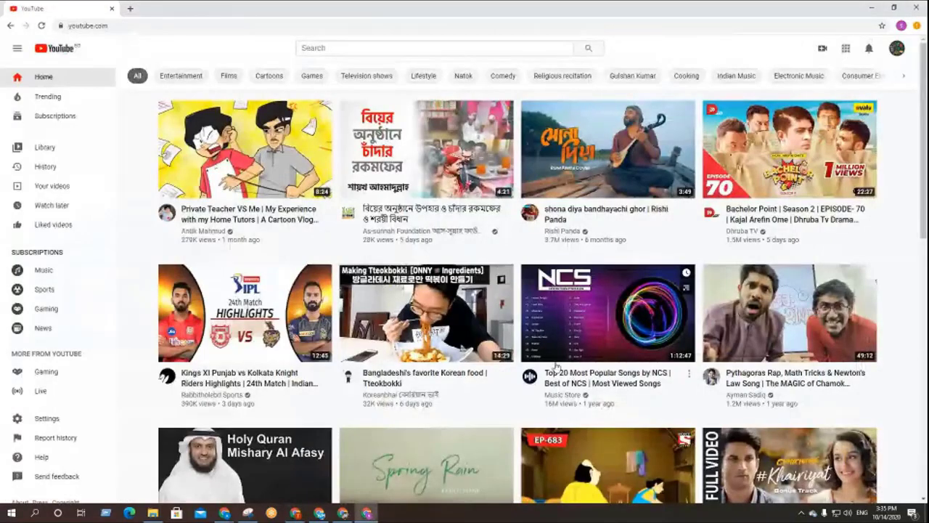
left_click(898, 48)
left_click(828, 111)
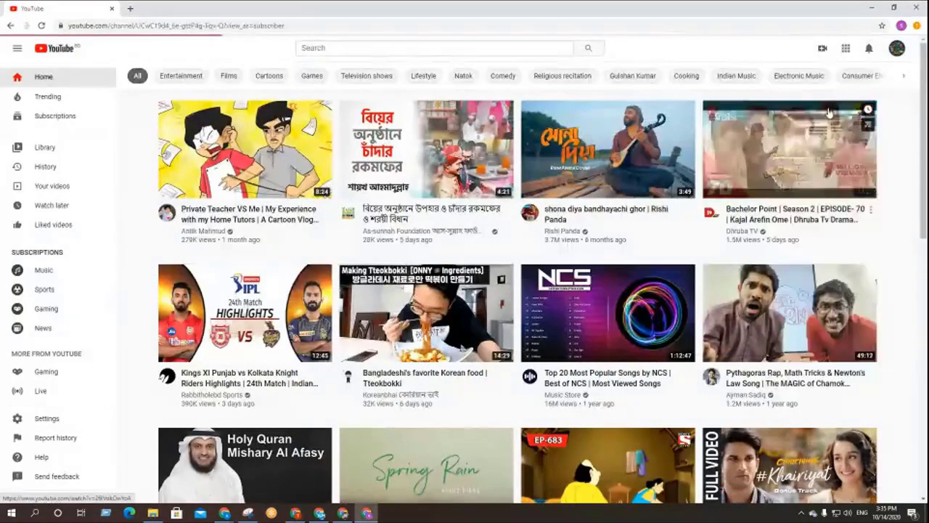
left_click(286, 128)
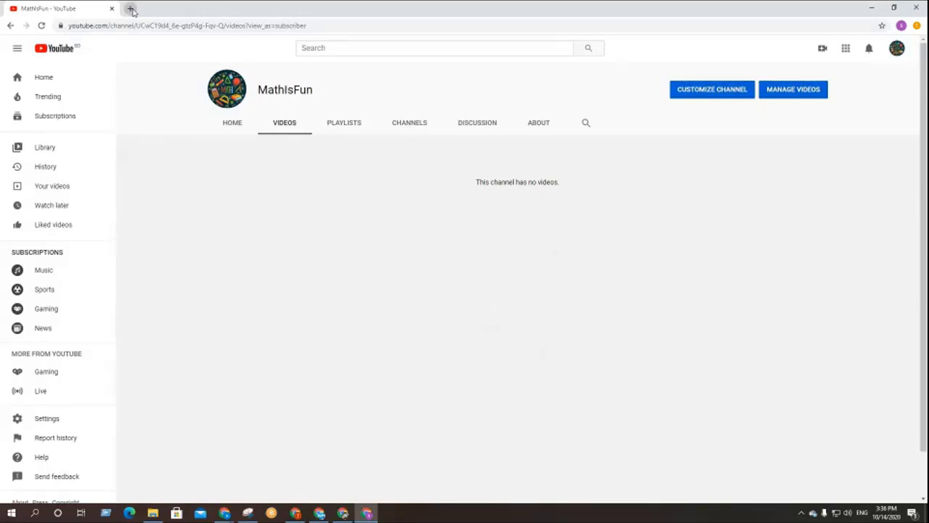
- Open Chrome's extensions page in a new tab and go from there to the Chrome Web Store
left_click(129, 8)
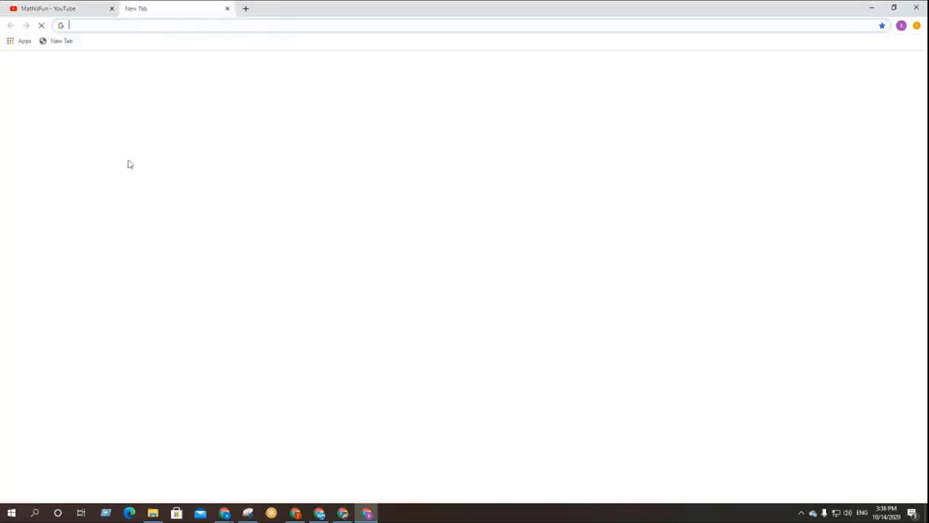
left_click(917, 26)
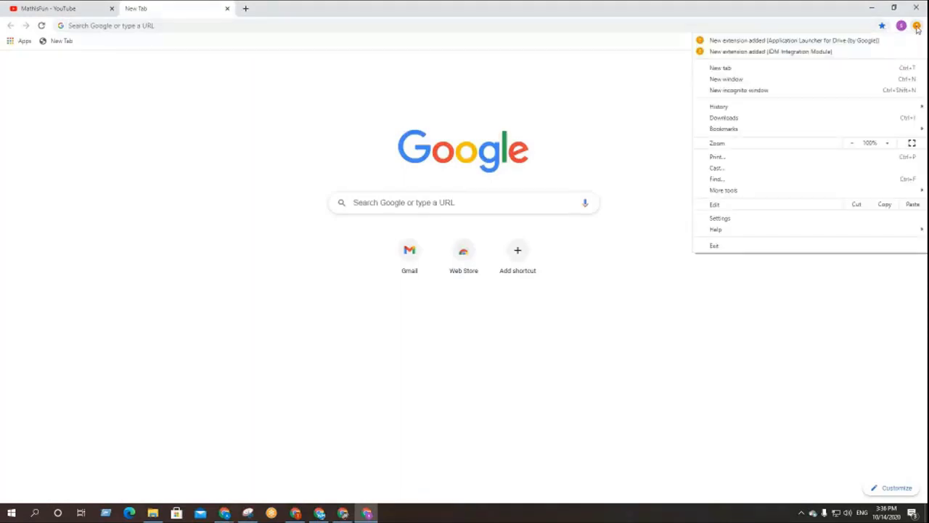
mouse_move(735, 193)
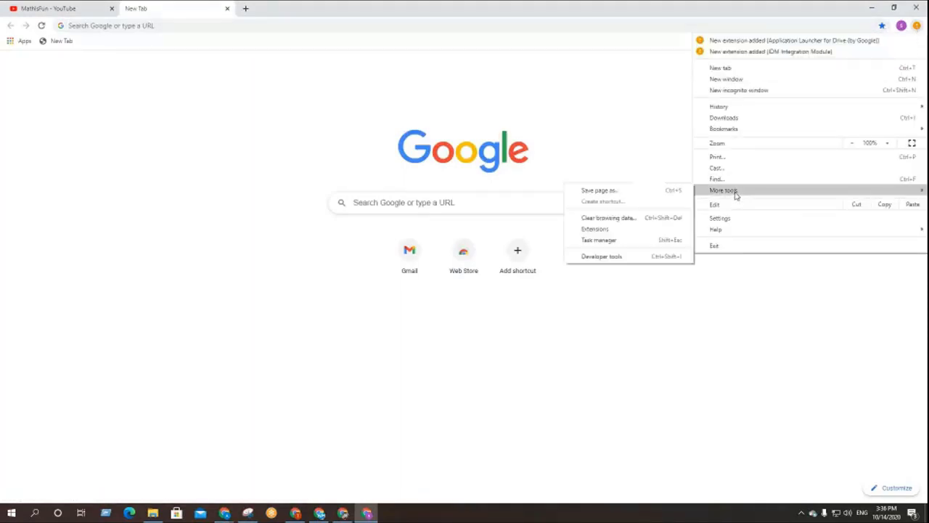
left_click(612, 231)
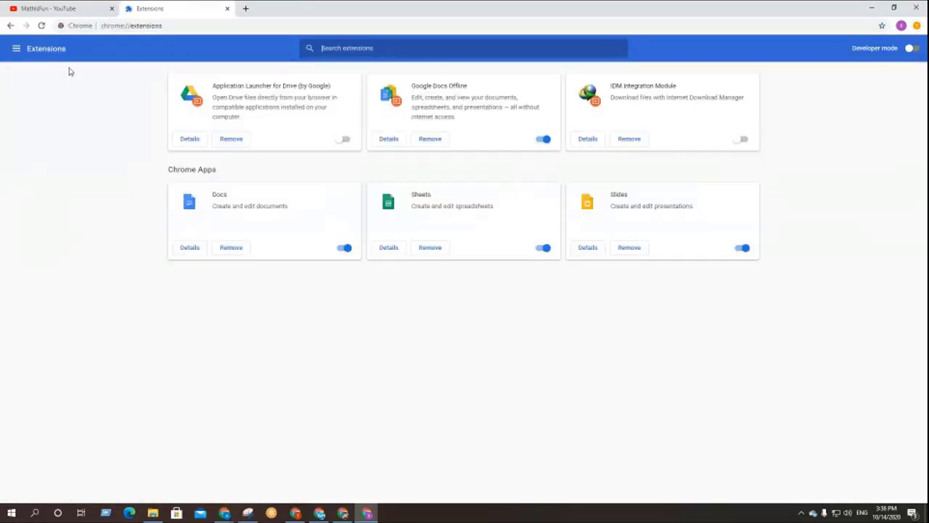
left_click(15, 51)
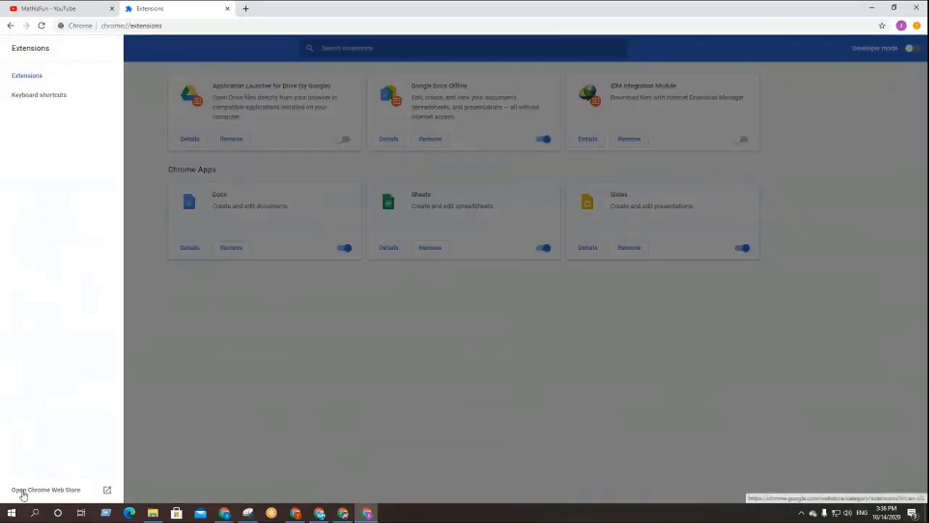
left_click(66, 491)
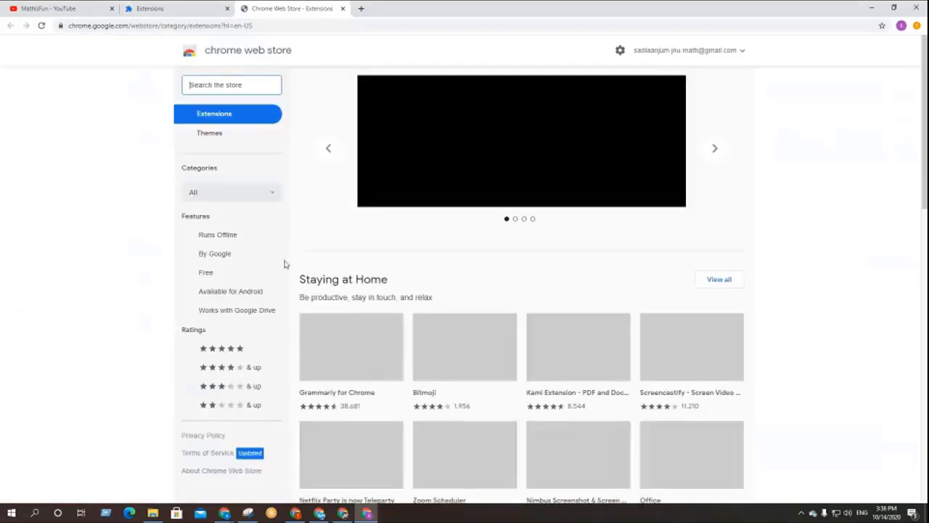
- Enlarge the Chrome Web Store page and search the store for "vidiq"
key("ctrl+plus")
key("ctrl+plus")
key("ctrl+plus")
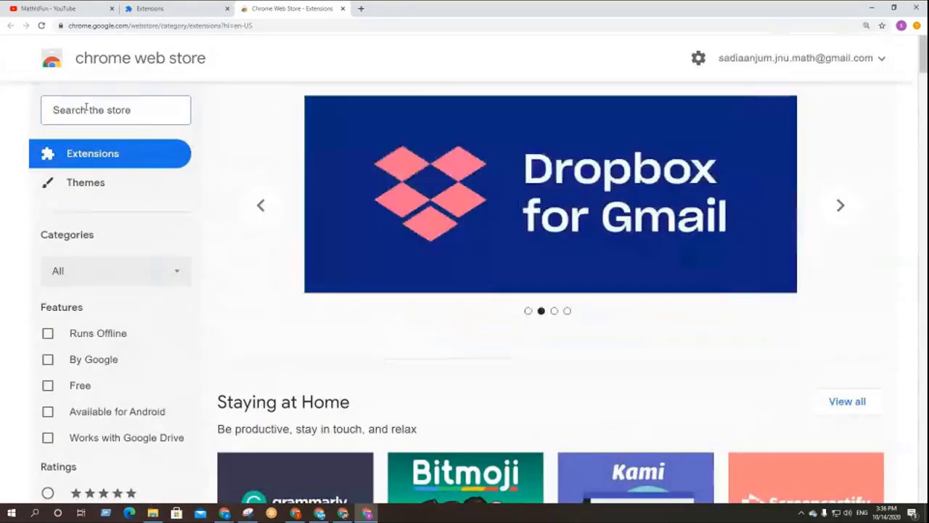
type("vidiq")
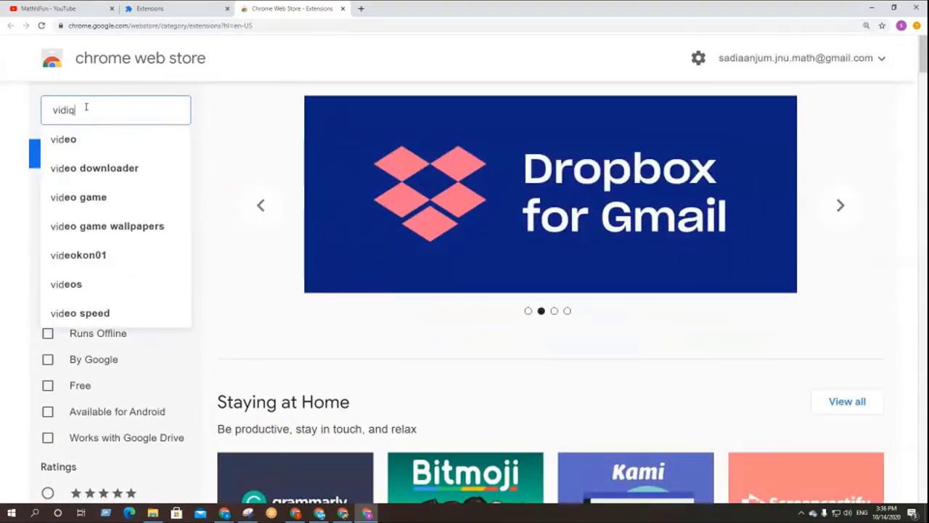
key("Return")
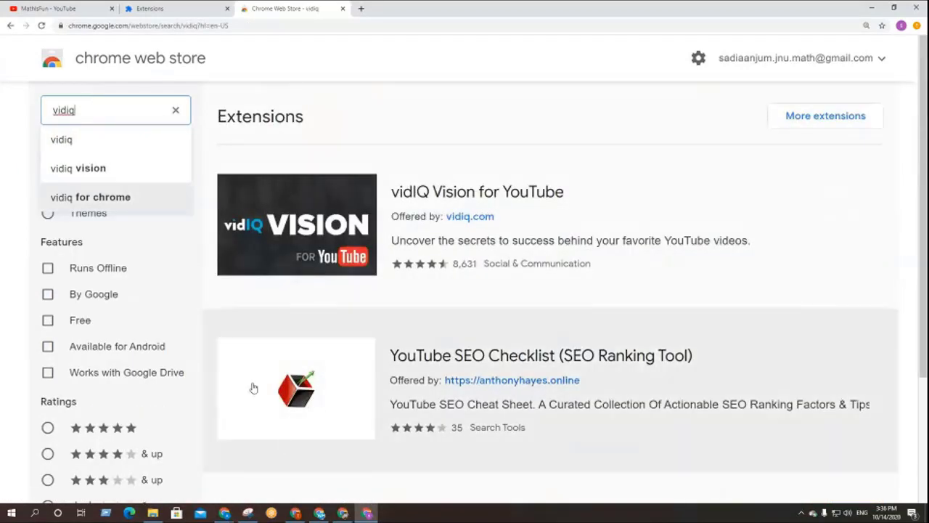
left_click(296, 513)
left_click(559, 295)
left_click(367, 514)
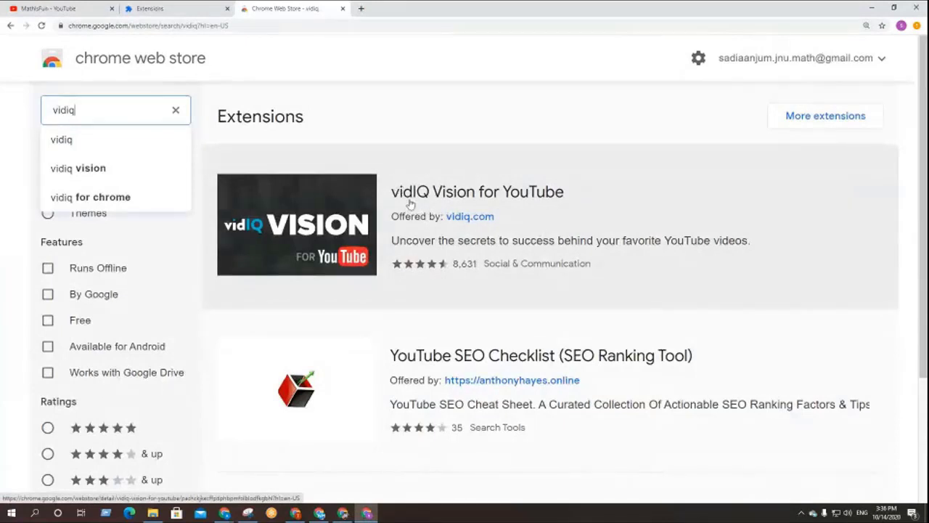
- Add the vidIQ Vision for YouTube extension to Chrome and close the new user guide video page
left_click(318, 210)
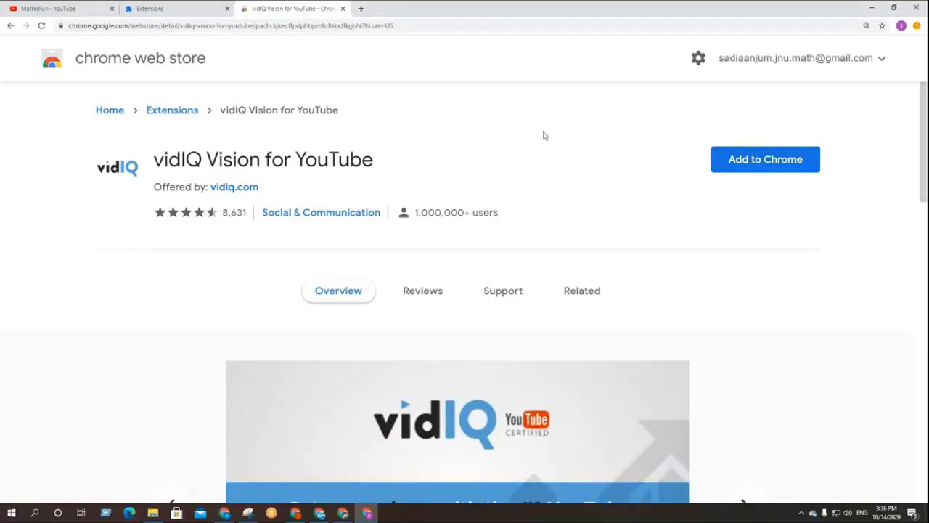
left_click(750, 166)
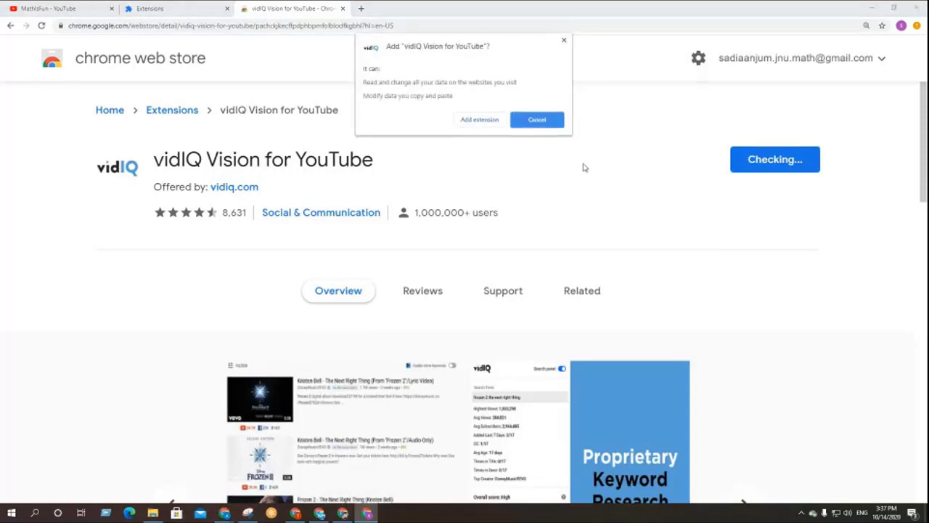
left_click(478, 120)
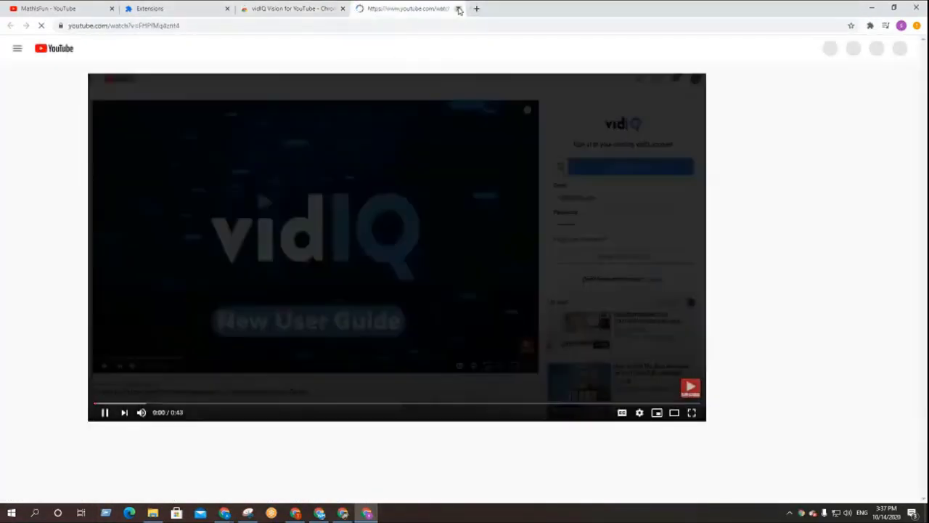
left_click(459, 9)
- Pin the vidIQ Vision for YouTube extension to the browser toolbar from a new tab
left_click(360, 7)
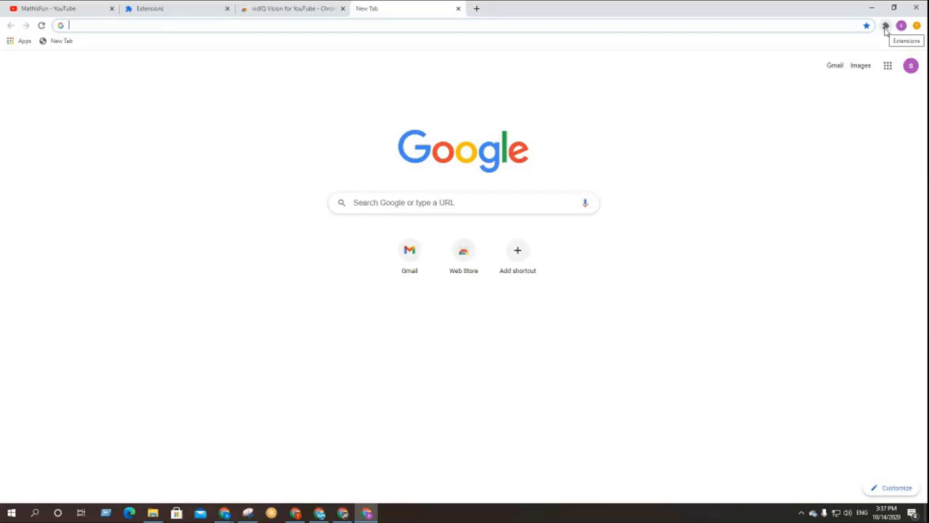
left_click(790, 111)
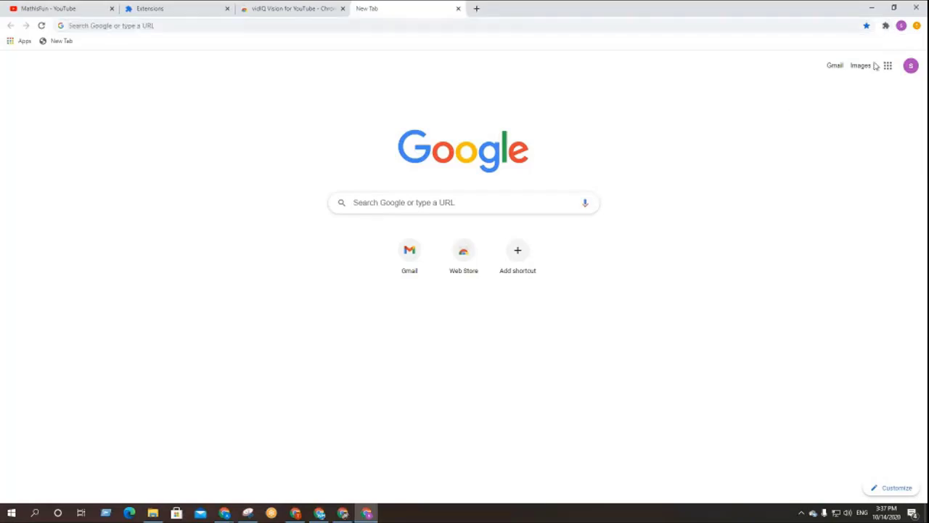
left_click(885, 26)
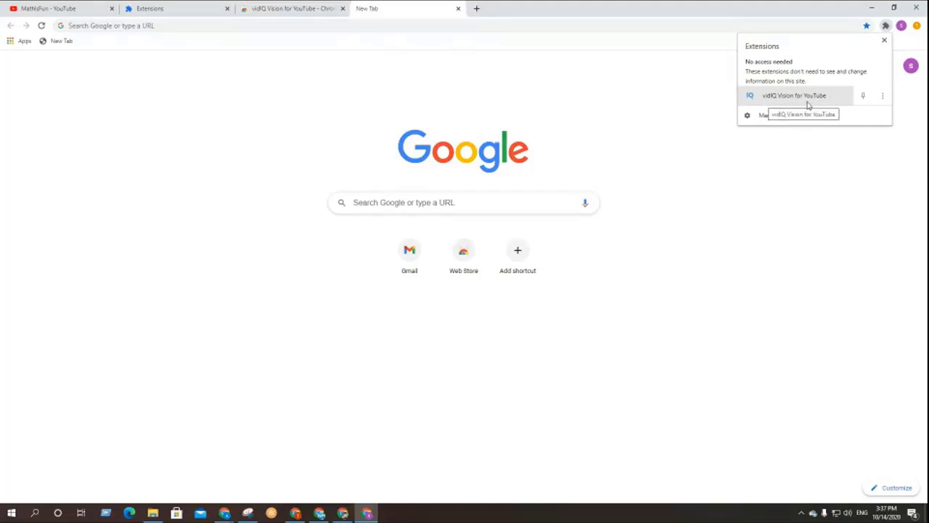
left_click(864, 97)
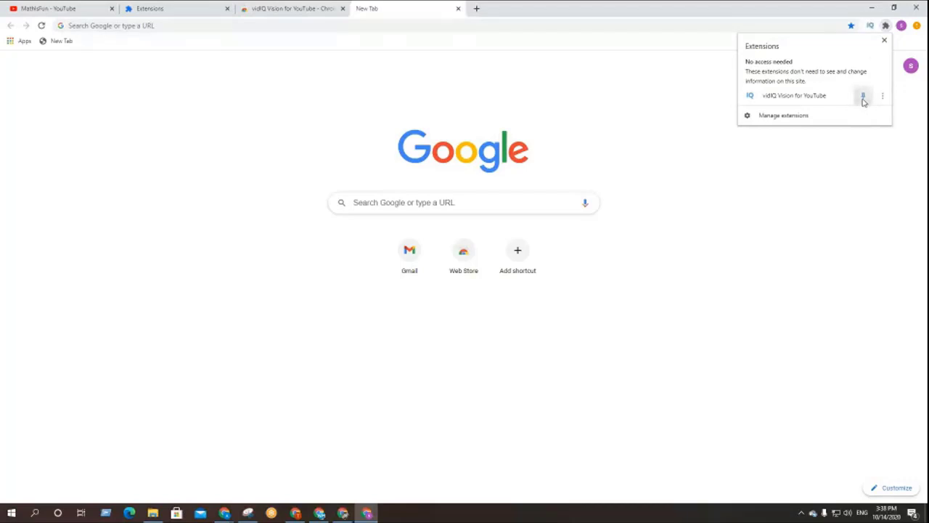
left_click(864, 98)
left_click(864, 101)
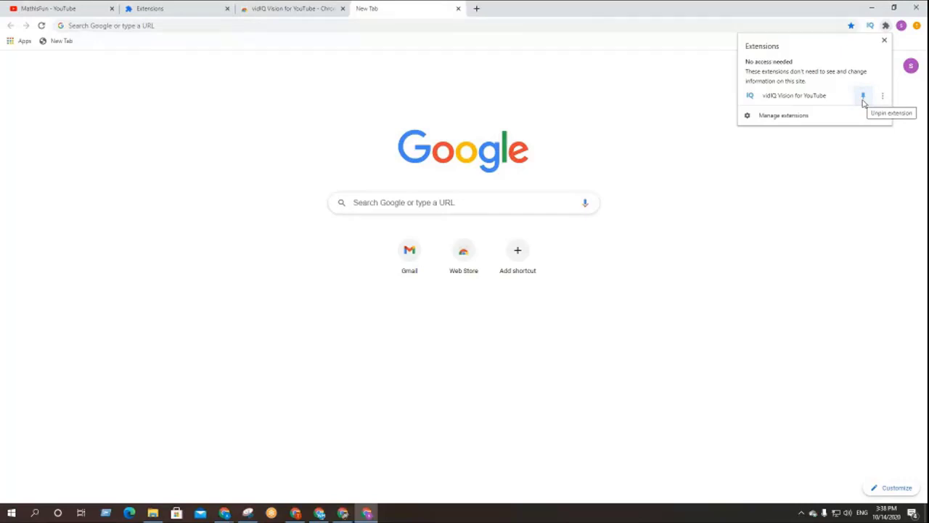
left_click(650, 105)
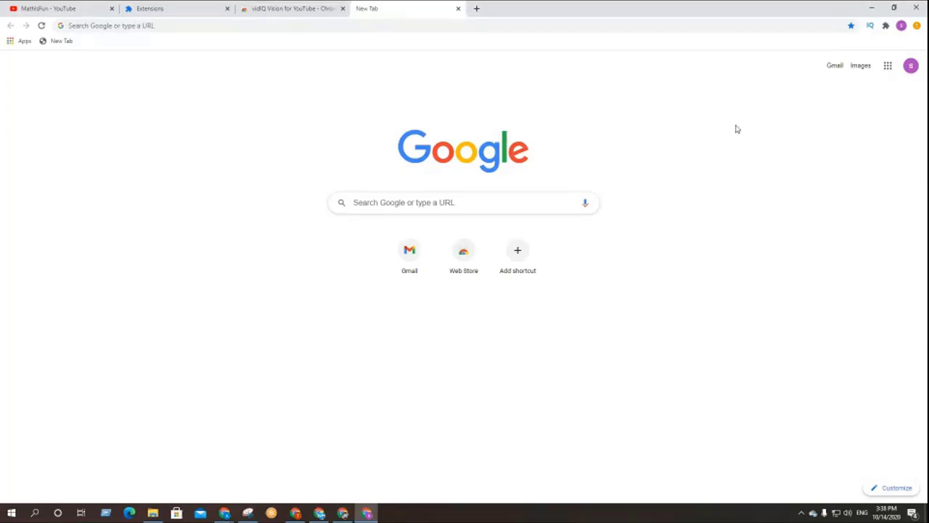
- Look through the vidIQ extension's shortcuts and its login options, including Google sign-in and account creation
left_click(872, 26)
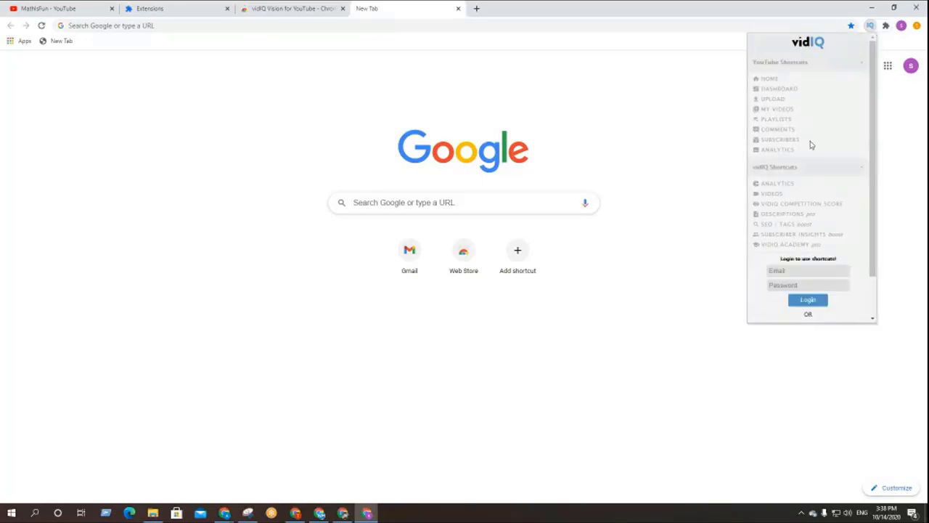
scroll(802, 197, "down", 1)
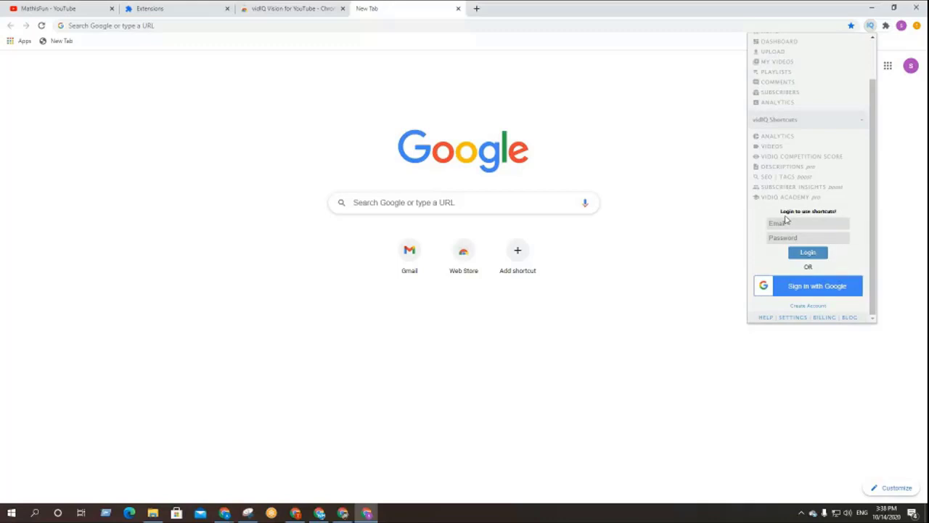
left_click(734, 225)
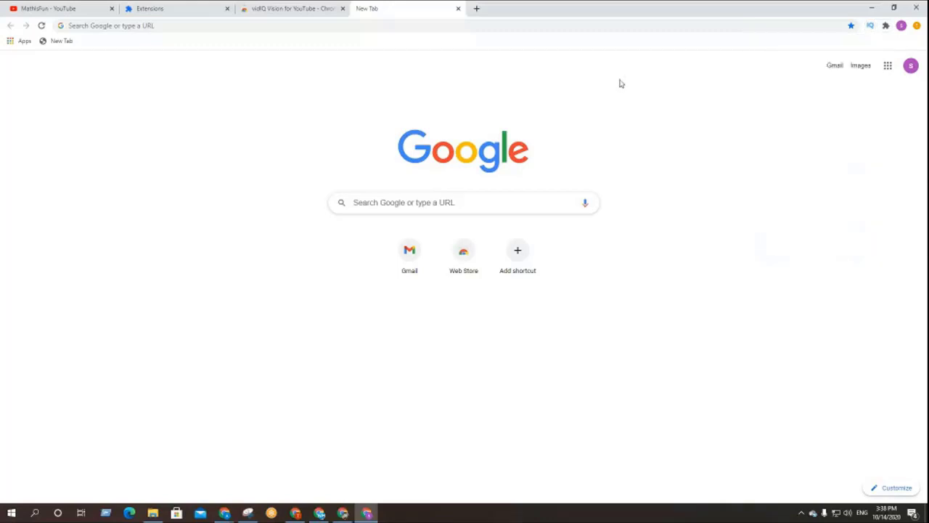
- Open Gmail in a new tab and close the vidIQ Web Store and Extensions pages
left_click(476, 9)
left_click(833, 67)
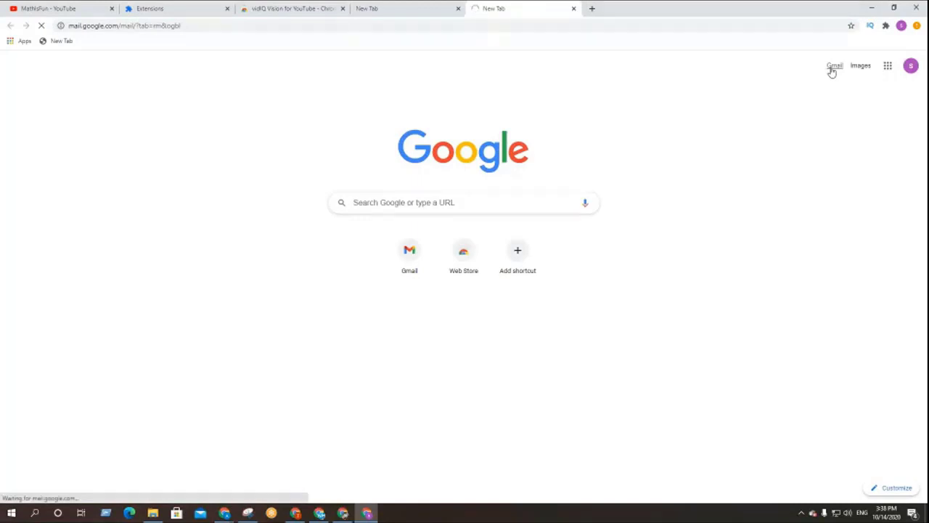
left_click(384, 7)
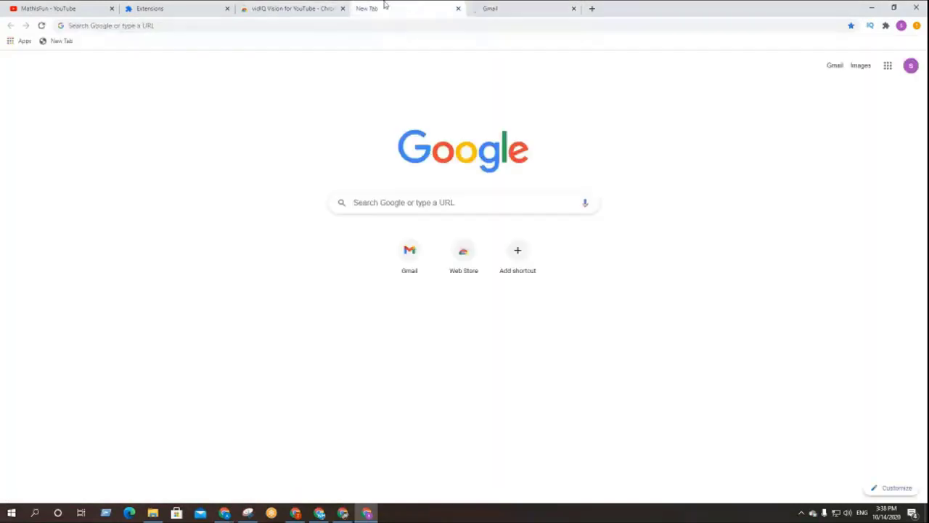
left_click(343, 9)
left_click(228, 8)
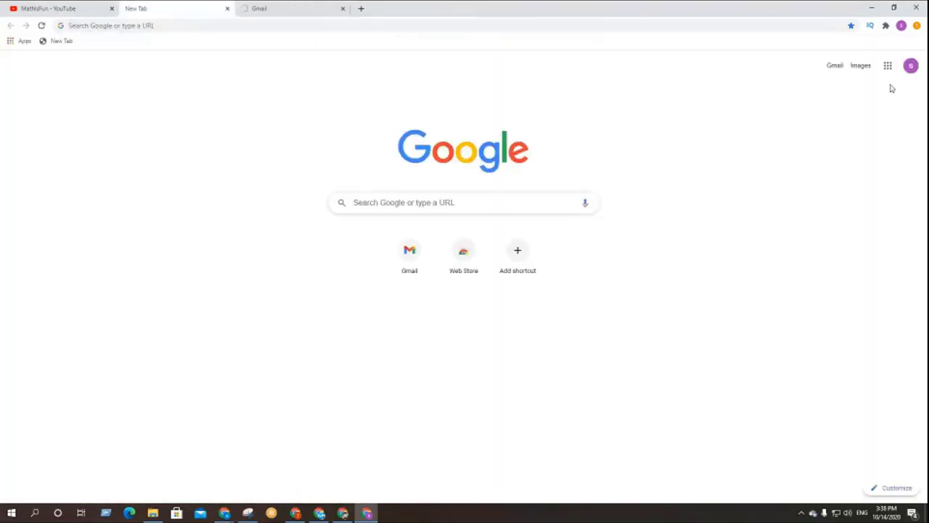
- Open the vidIQ extension's account creation form and look over its email, password and Google sign-up options
left_click(886, 26)
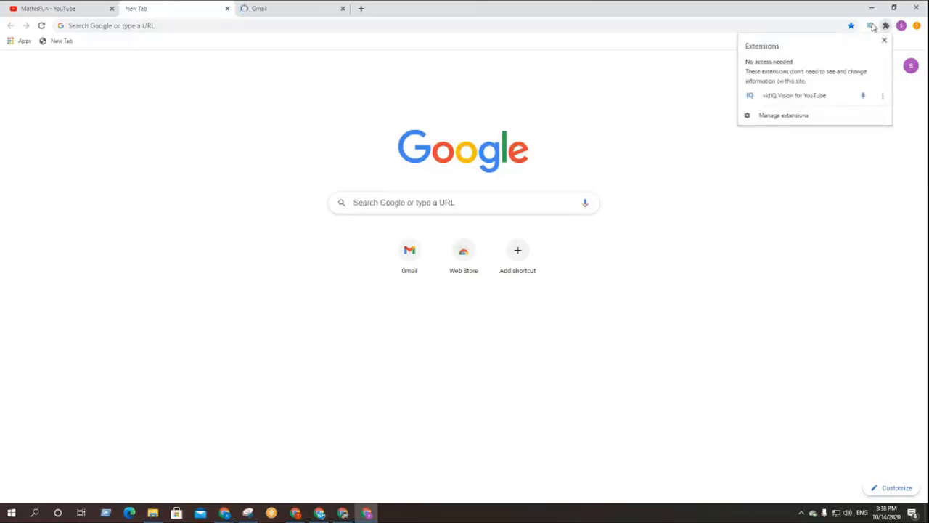
left_click(871, 25)
left_click(872, 26)
scroll(845, 240, "down", 3)
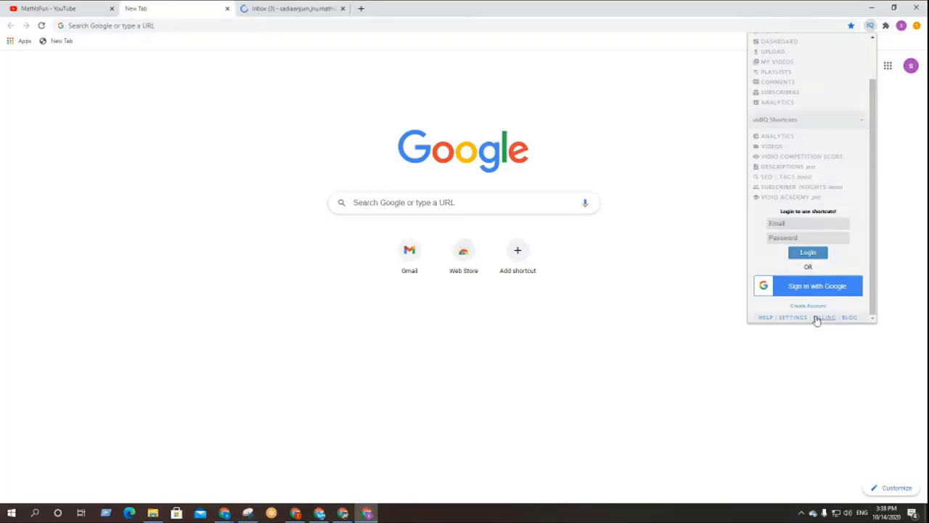
left_click(813, 307)
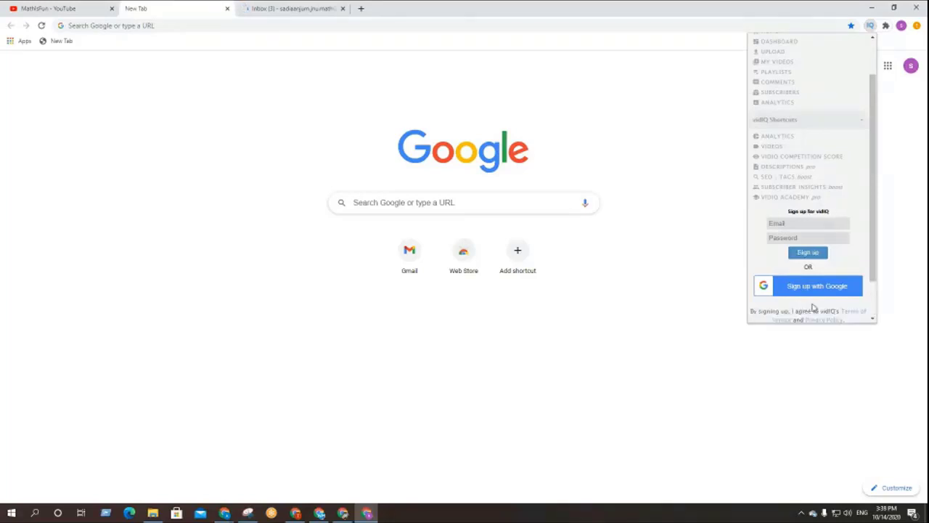
scroll(810, 247, "down", 1)
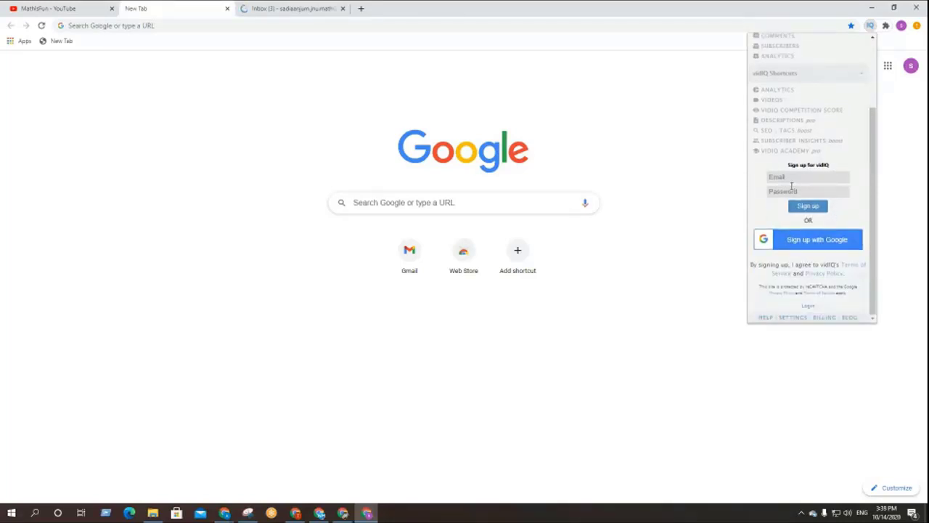
left_click_drag(789, 164, 832, 166)
- Switch to the Gmail inbox and copy the account's email address from the profile details
left_click(305, 6)
left_click(304, 5)
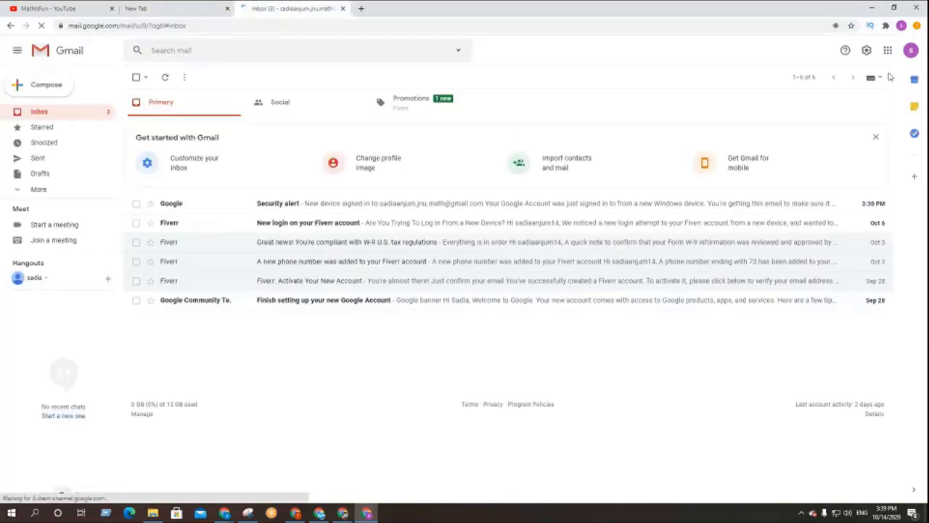
left_click(911, 50)
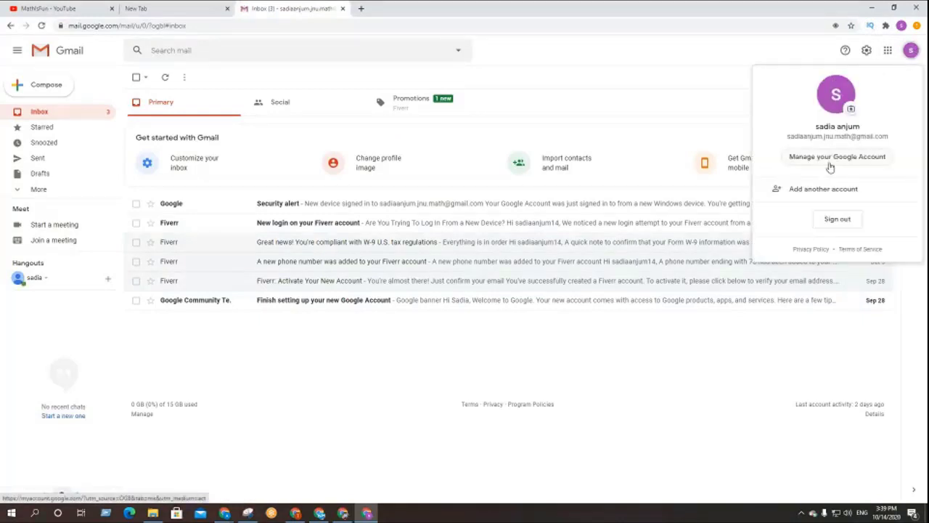
triple_click(819, 135)
right_click(819, 136)
left_click(803, 145)
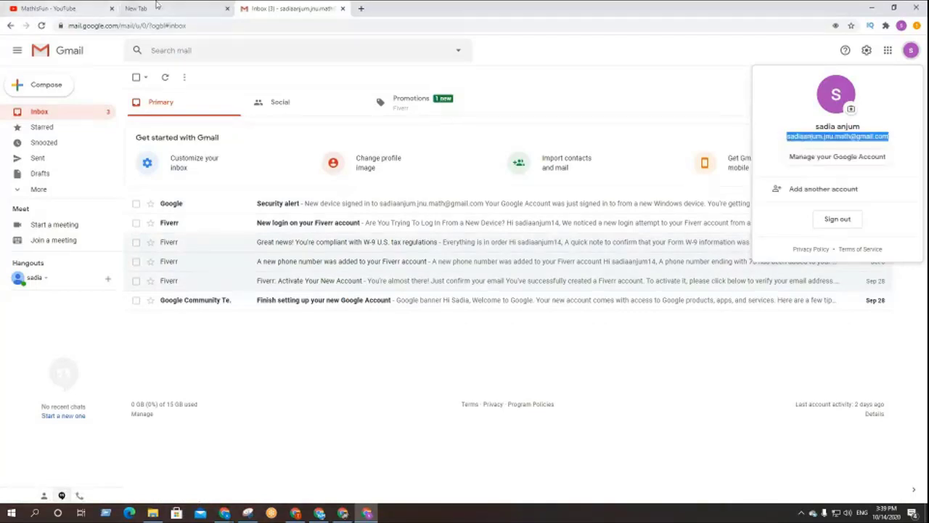
- Bring up the vidIQ extension's account creation form from the new tab and paste the copied email address
left_click(195, 5)
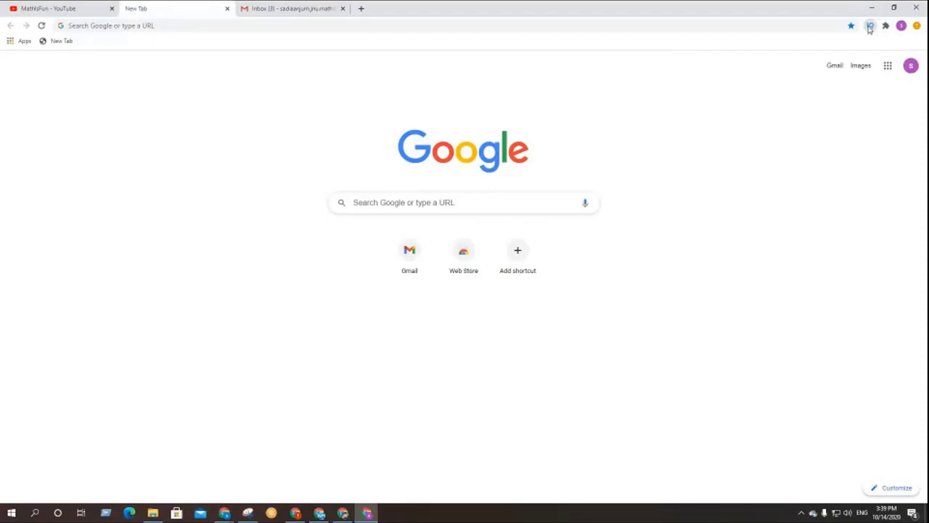
left_click(870, 26)
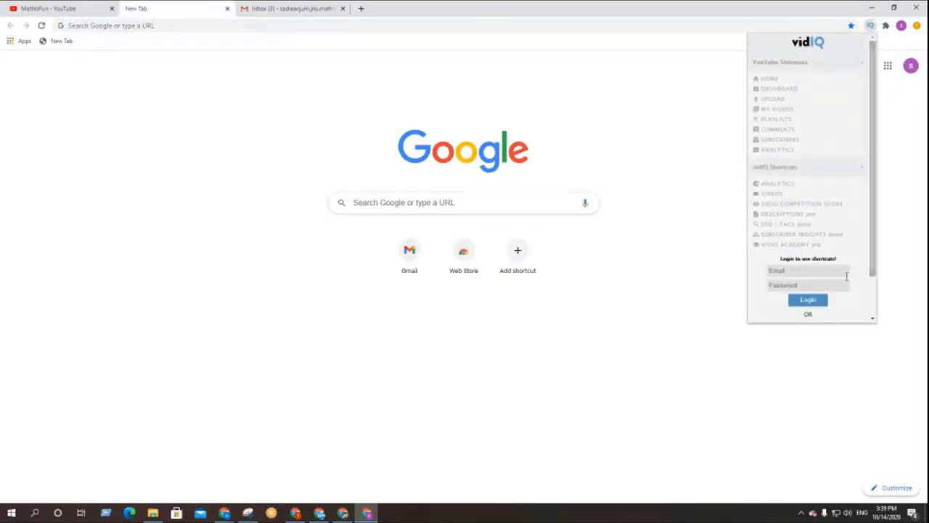
scroll(798, 240, "down", 2)
left_click(808, 305)
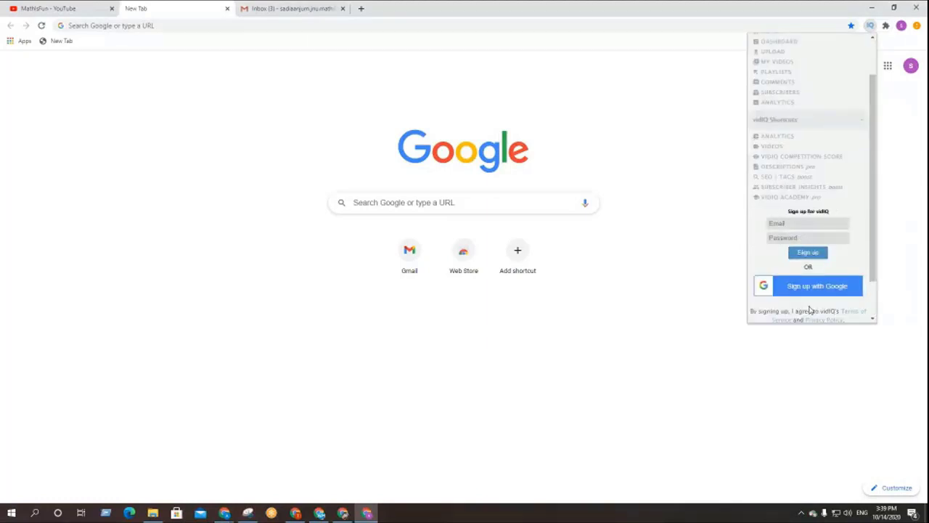
left_click(798, 224)
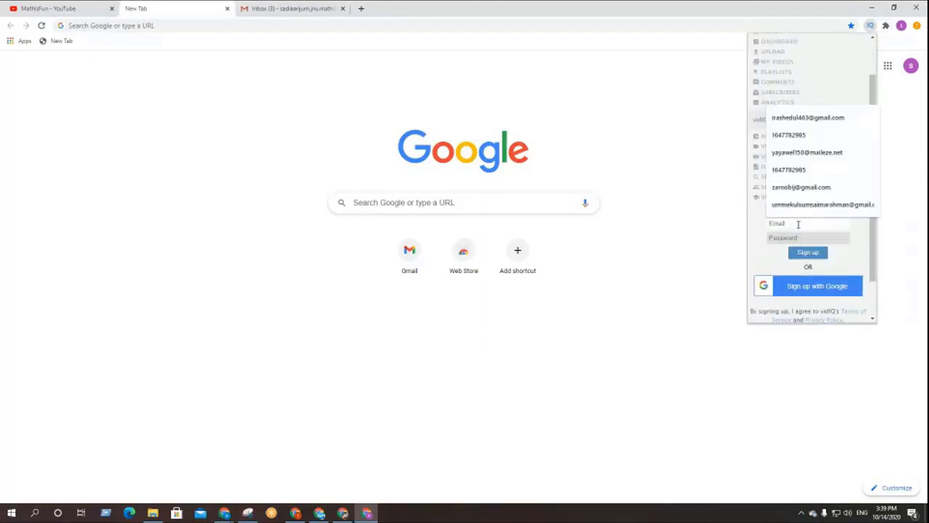
key("ctrl+v")
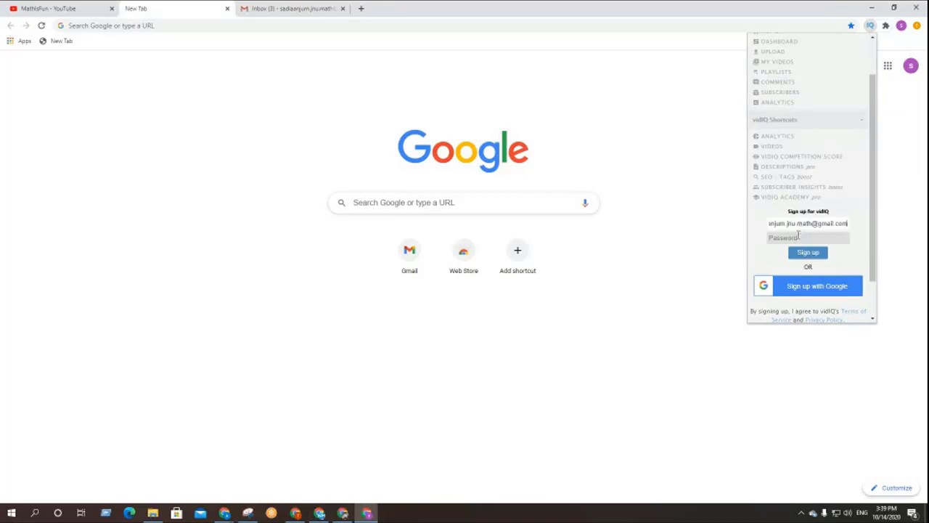
- Enter the account password in the vidIQ form and submit the sign-up
left_click(790, 238)
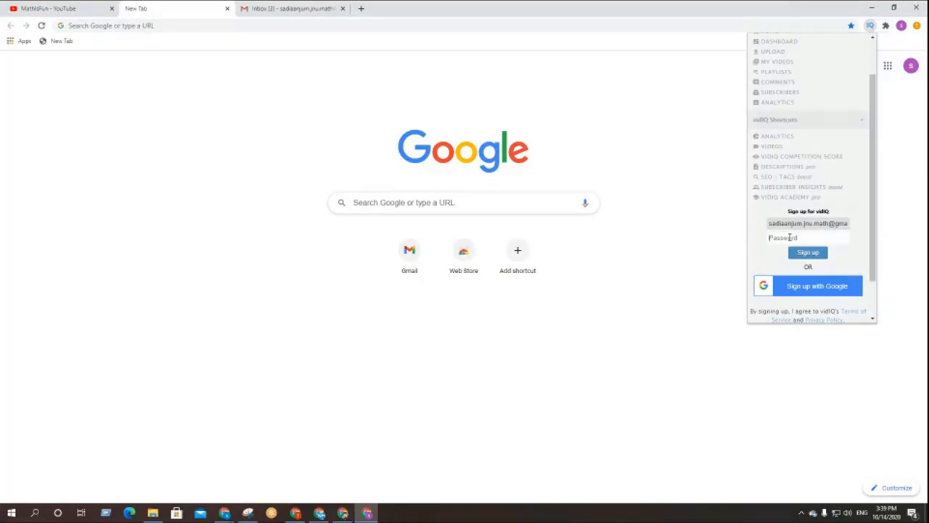
type("*********")
left_click(806, 254)
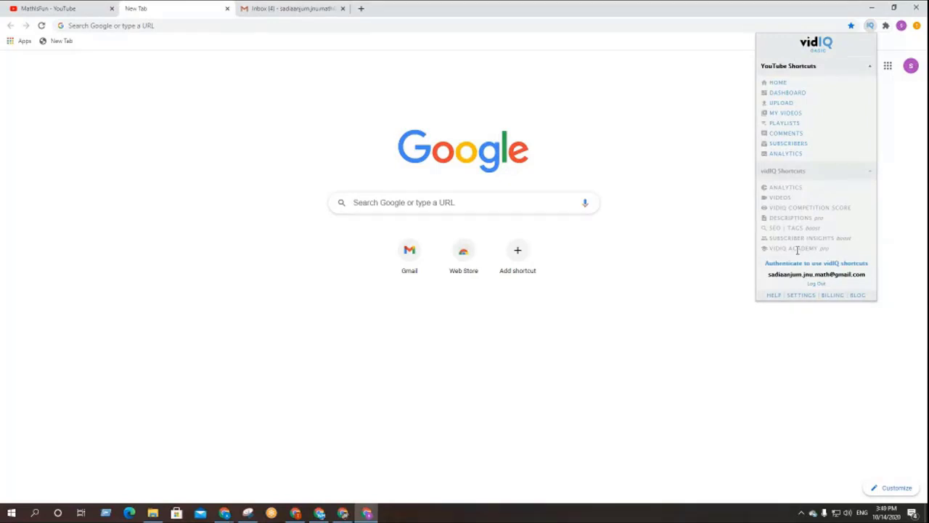
- Open the vidIQ - Email confirmation message in Gmail and follow its link to confirm the account
left_click(227, 166)
left_click(41, 25)
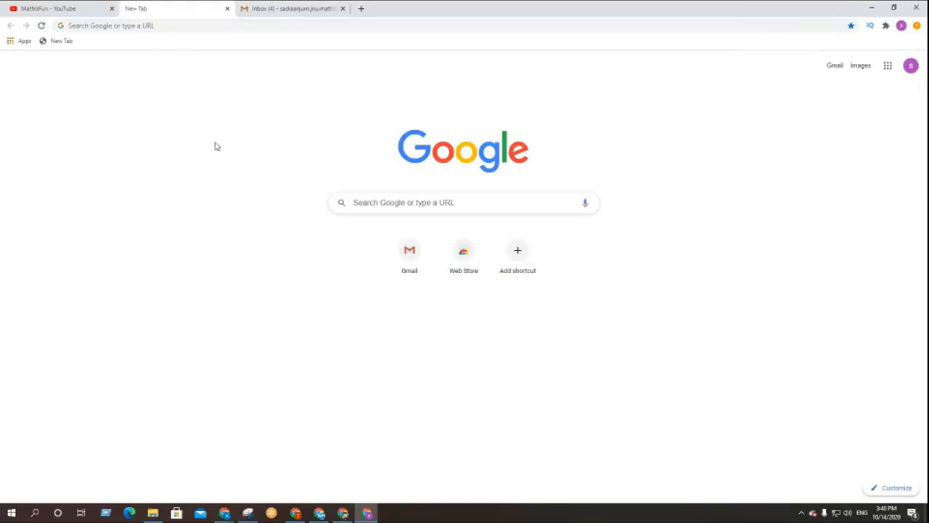
left_click(288, 8)
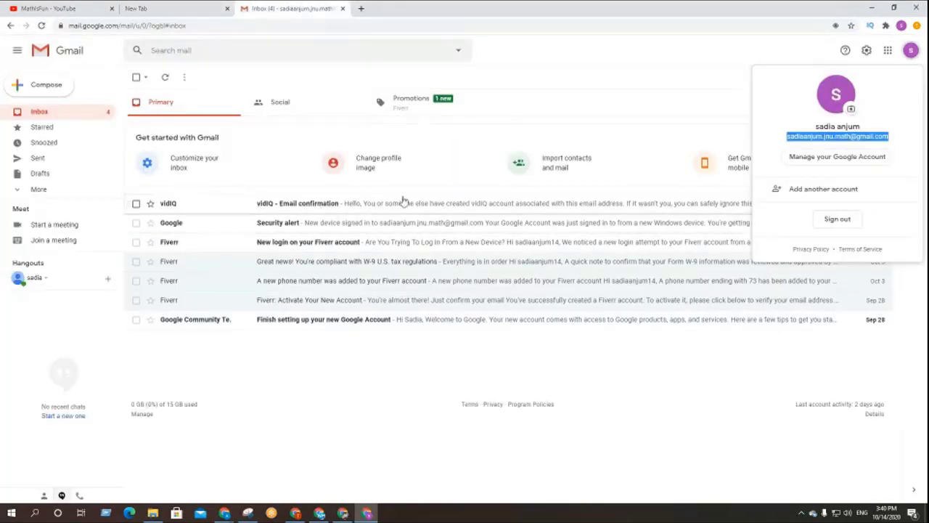
left_click(563, 80)
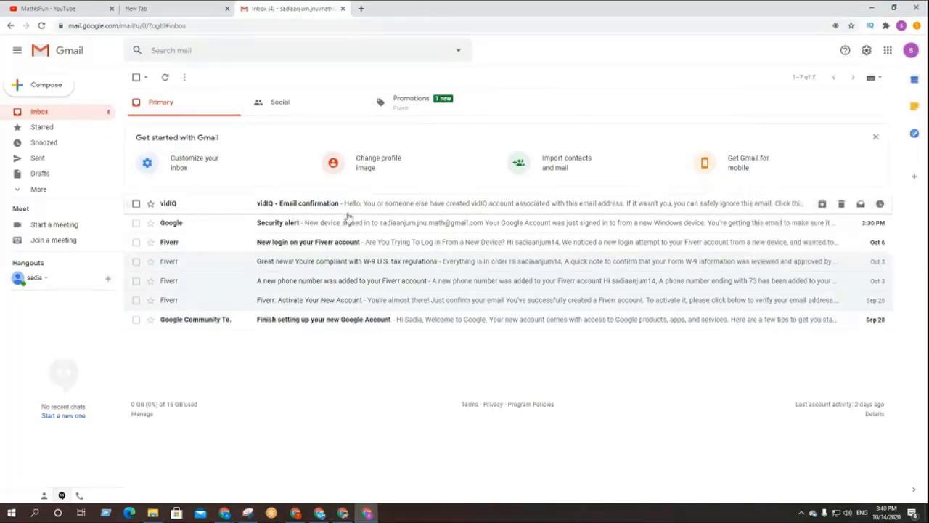
left_click(415, 208)
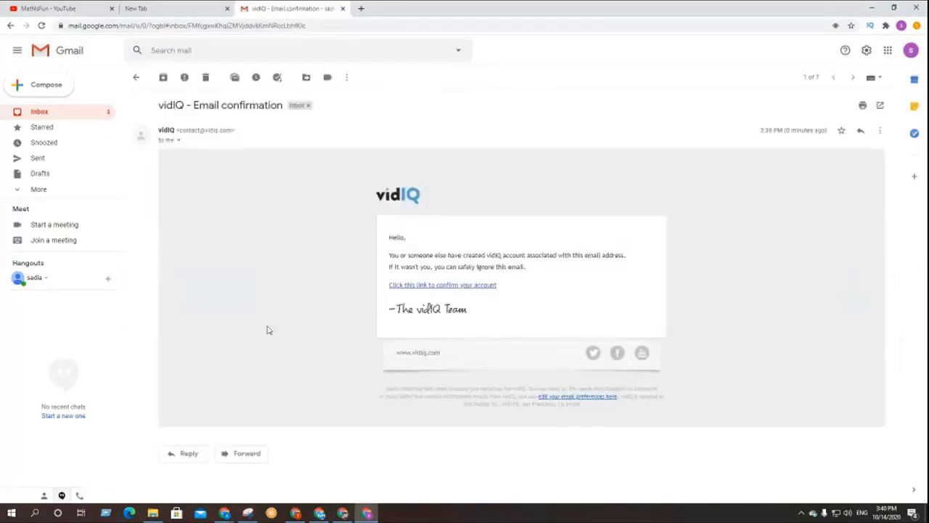
left_click(429, 286)
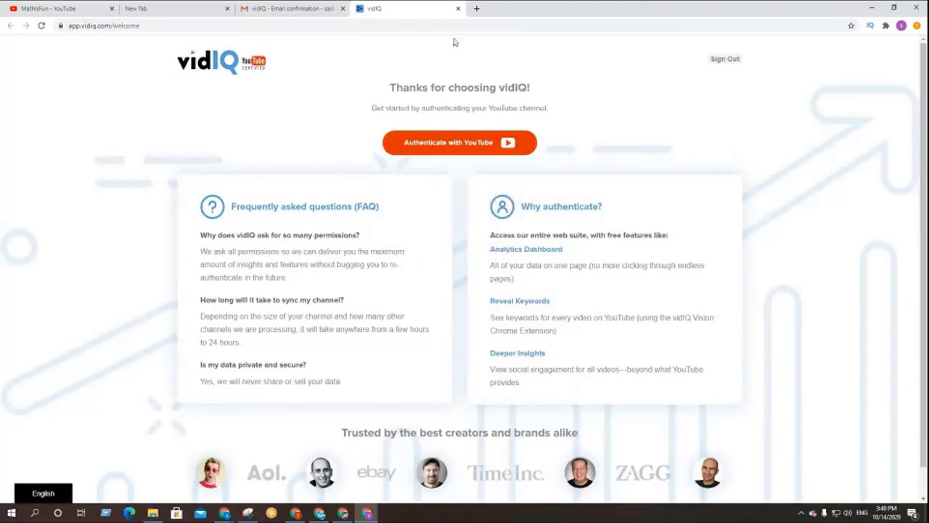
- Close the vidIQ welcome page and the Gmail tab, and load the YouTube home page in its existing tab
left_click(458, 9)
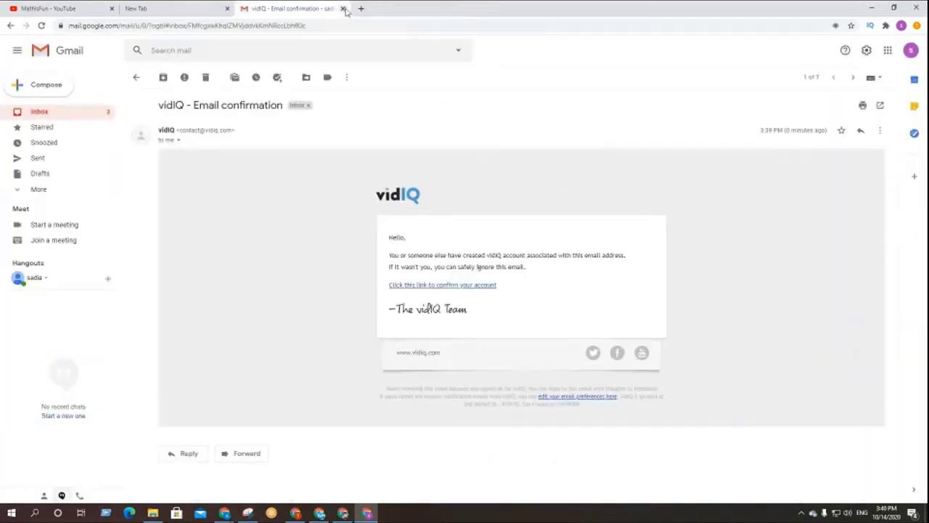
left_click(343, 9)
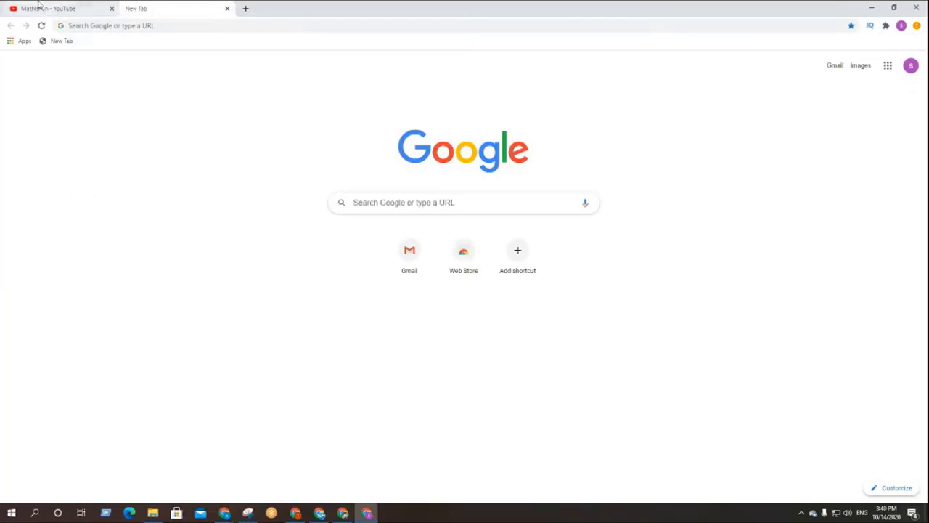
left_click(38, 8)
left_click(52, 53)
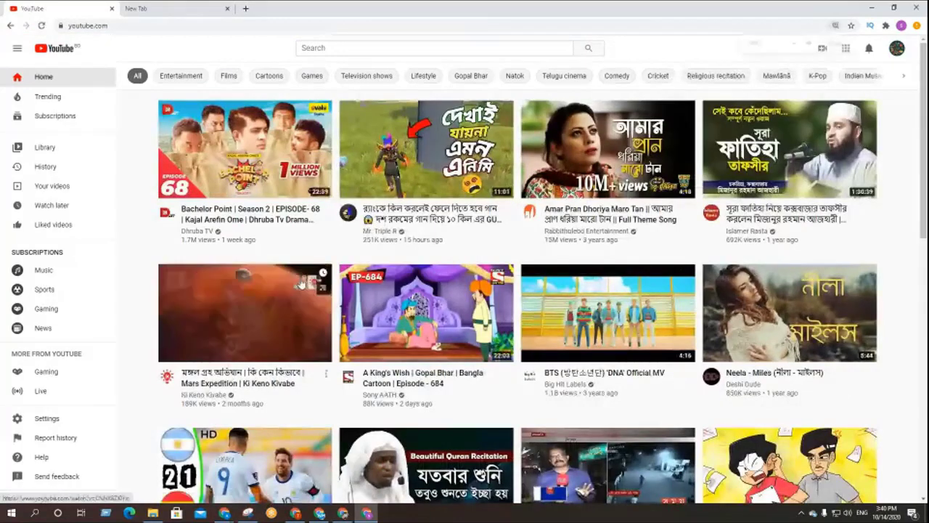
scroll(301, 283, "up", 1)
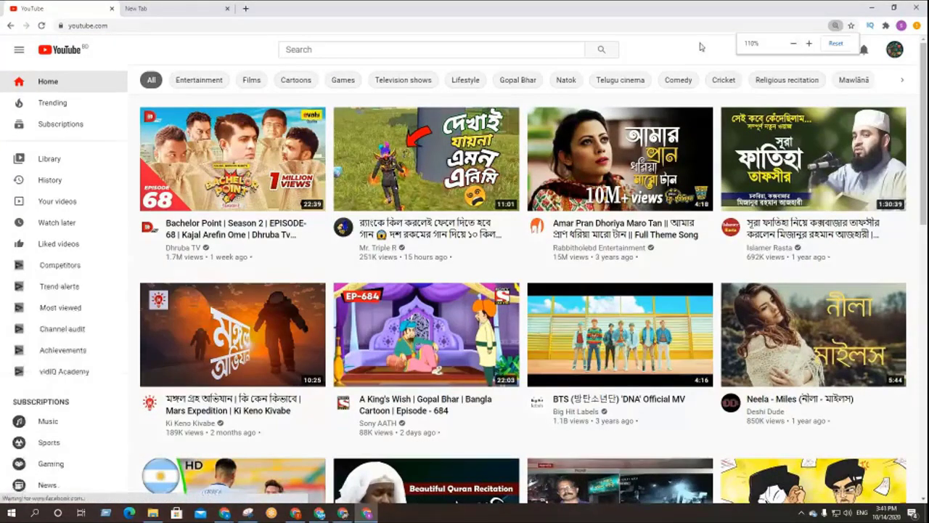
- Add the last 7 days' views and minutes watched plus subscribers to the vidIQ statistics bar on YouTube
left_click(872, 27)
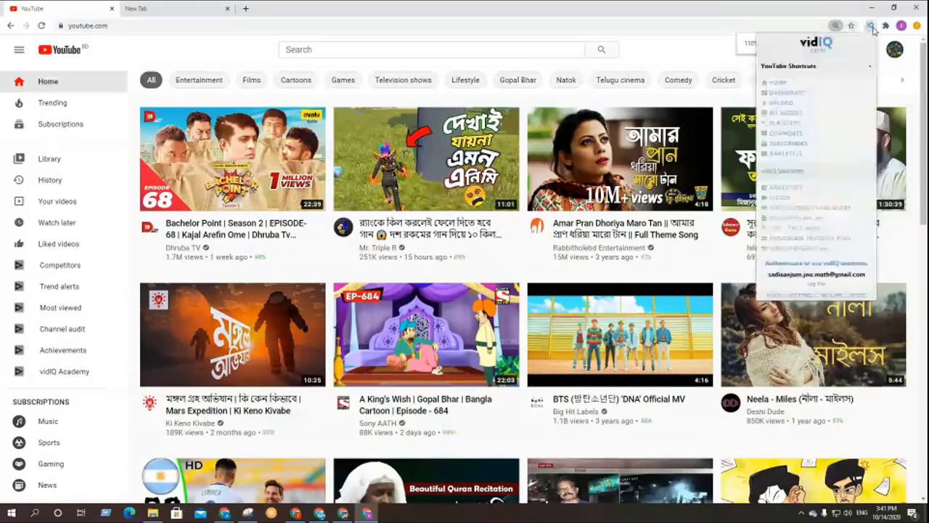
left_click(708, 60)
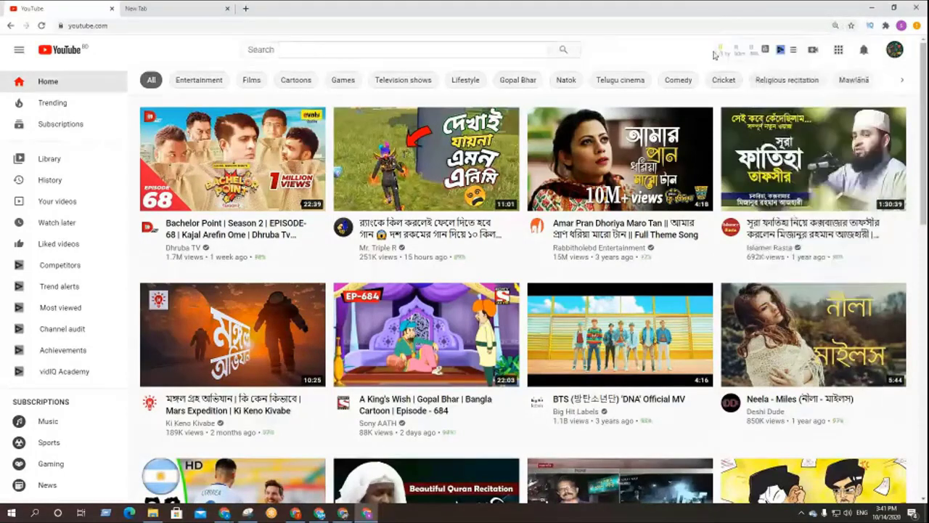
left_click(719, 52)
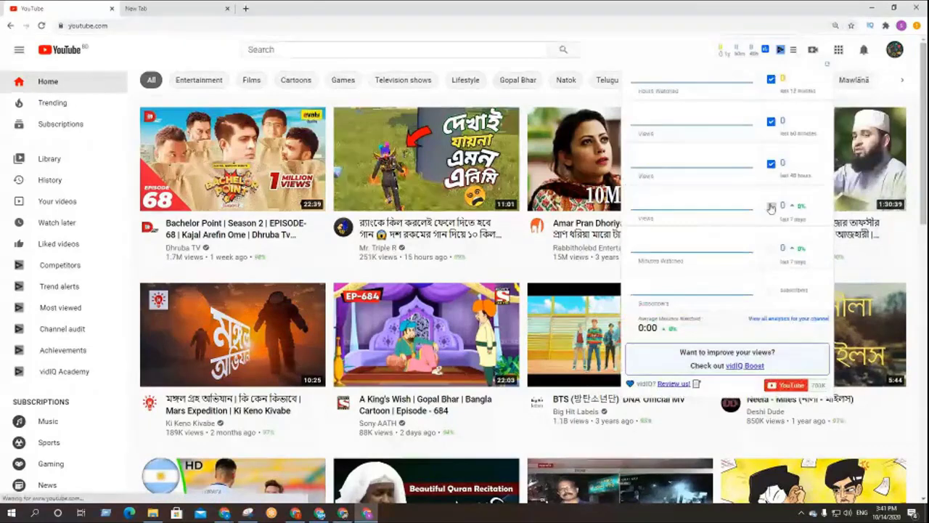
left_click(771, 207)
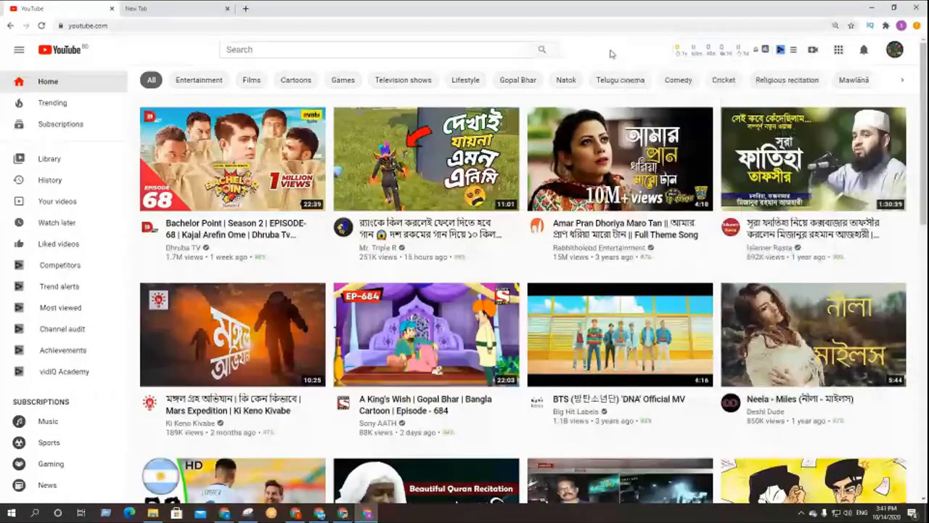
- Examine the vidIQ channel statistics for hours watched, views, minutes watched and subscribers over their different periods
mouse_move(726, 54)
mouse_move(683, 300)
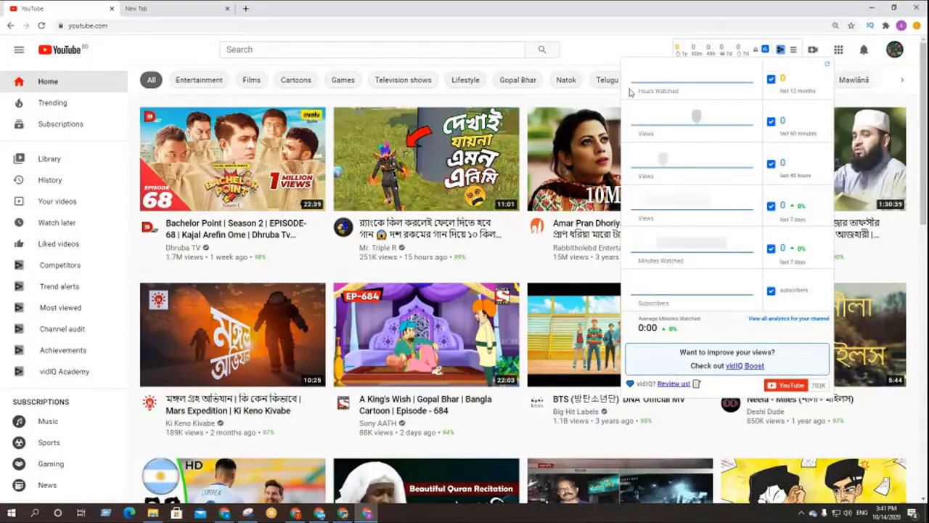
left_click(608, 52)
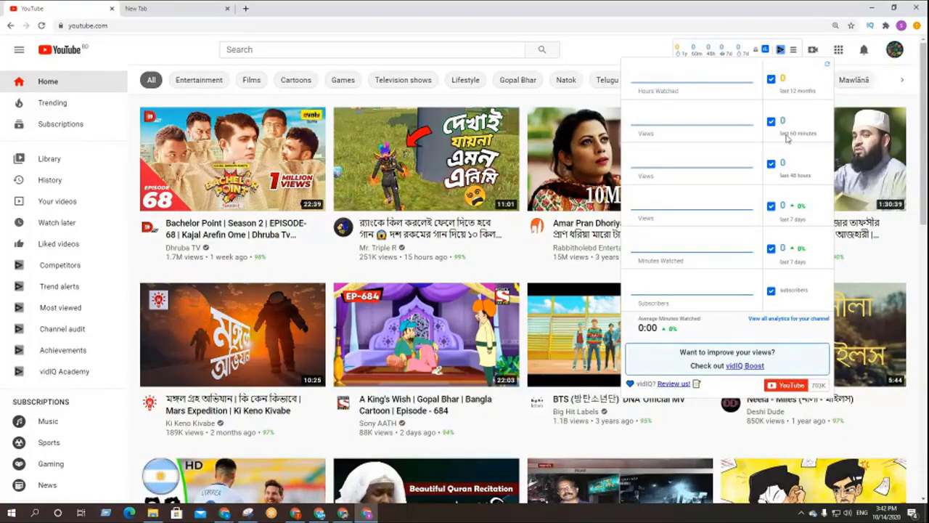
mouse_move(704, 128)
- Switch to the Downloads folder in File Explorer and open the properties of the video "jre-ruat-emv (2020-10-07 at 03-30 GMT-7)"
left_click(152, 514)
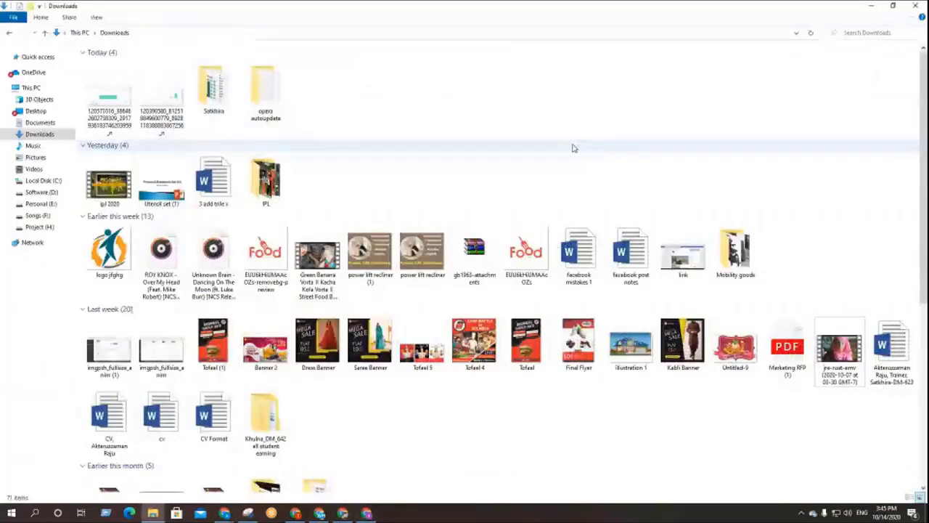
left_click(839, 349)
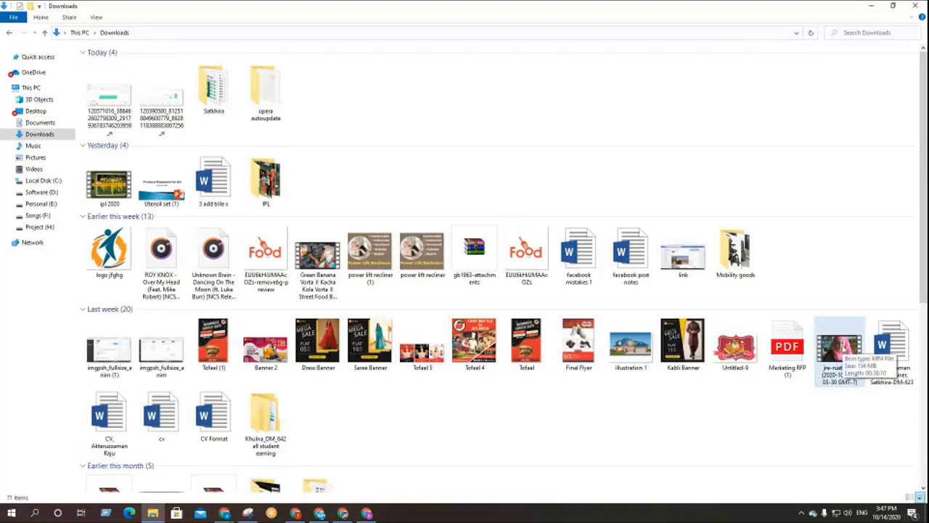
left_click(843, 348)
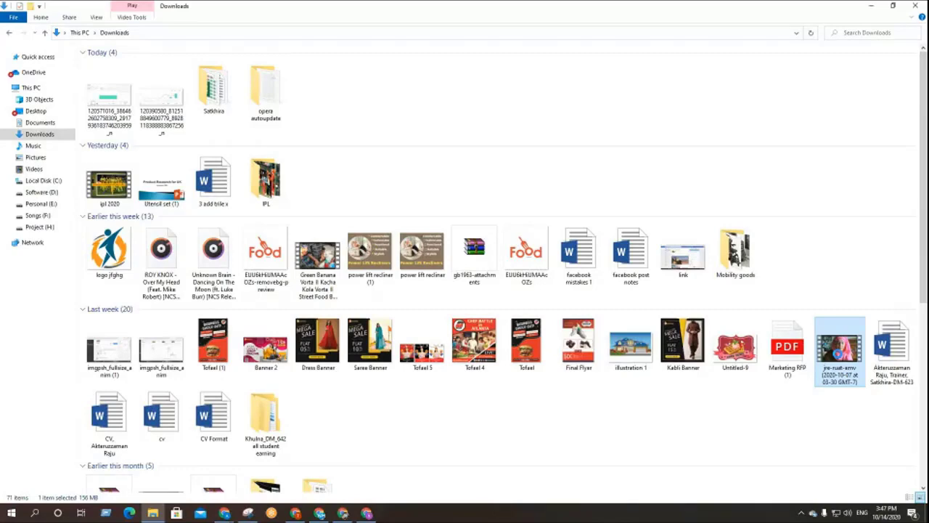
right_click(840, 356)
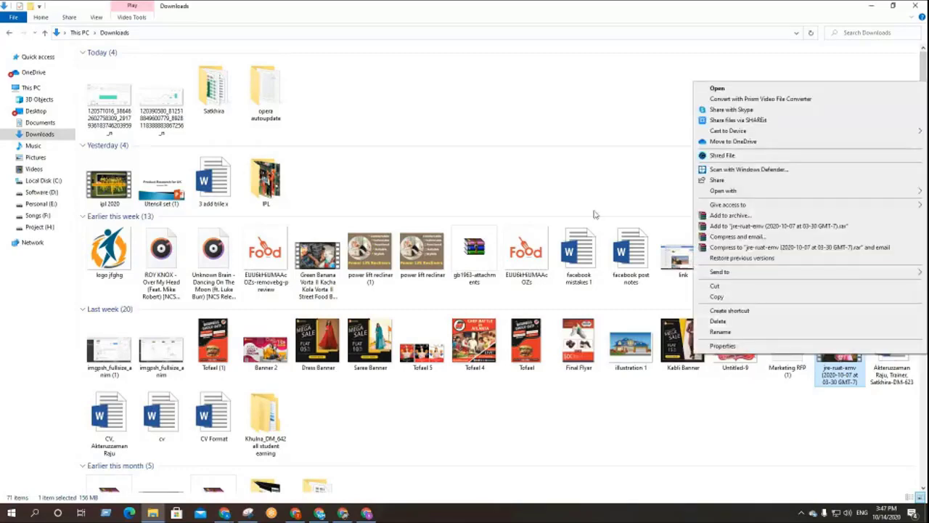
left_click(587, 183)
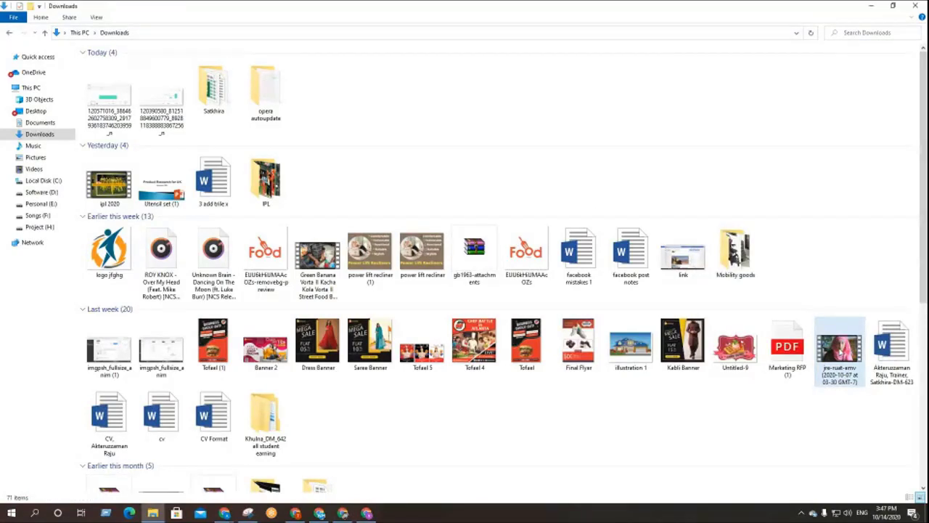
right_click(840, 354)
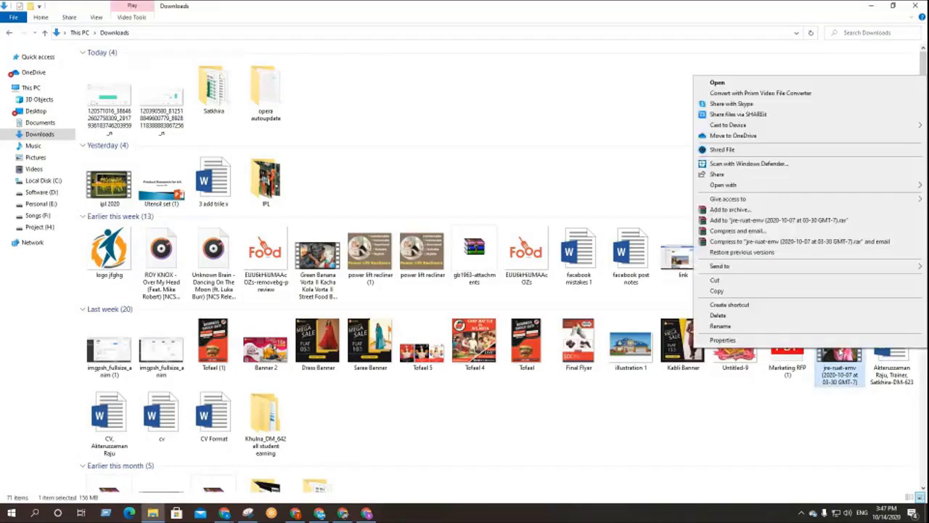
left_click(747, 341)
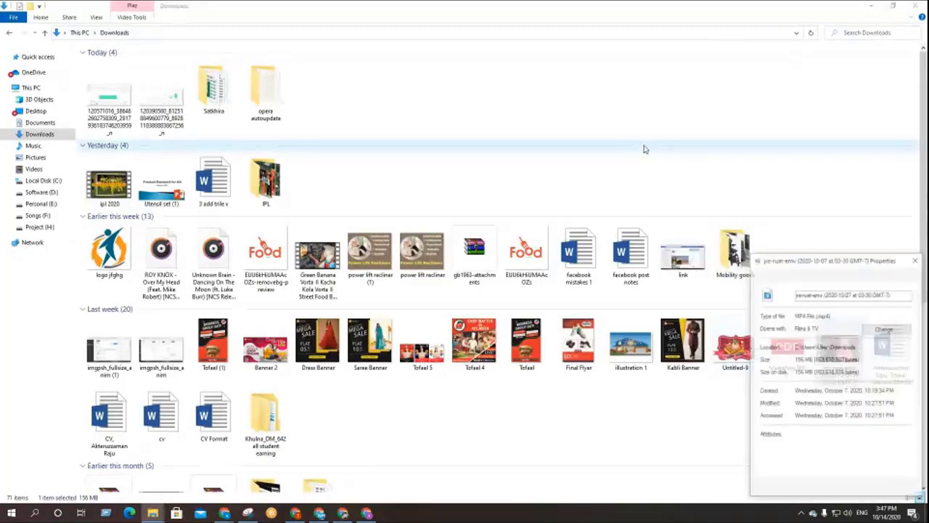
left_click_drag(854, 260, 561, 129)
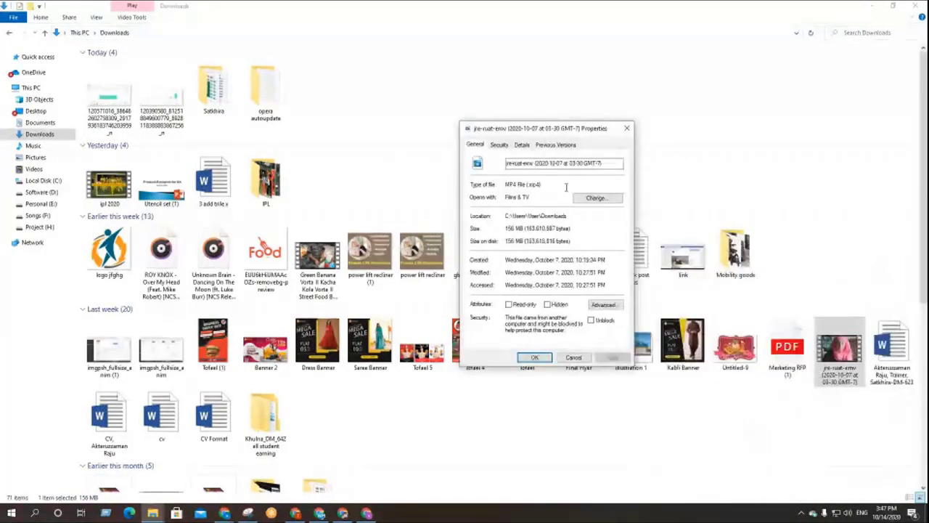
- Review the video's Title, Subtitle, Tags and Comments detail fields, then close its properties and return to the browser
left_click(523, 146)
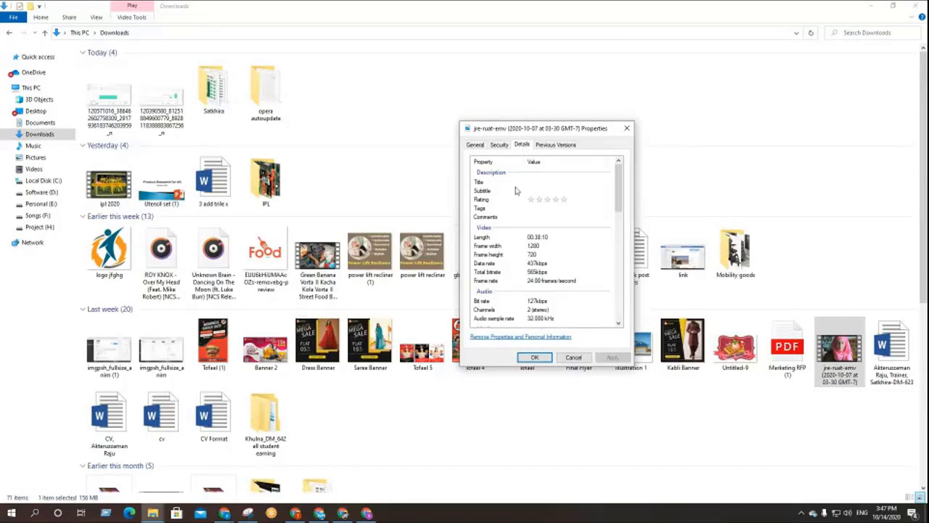
left_click(529, 183)
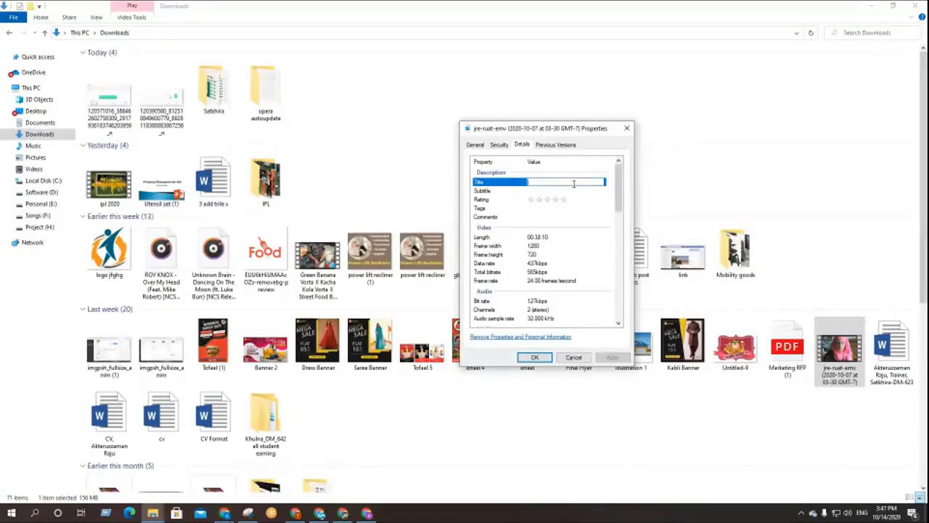
left_click(560, 190)
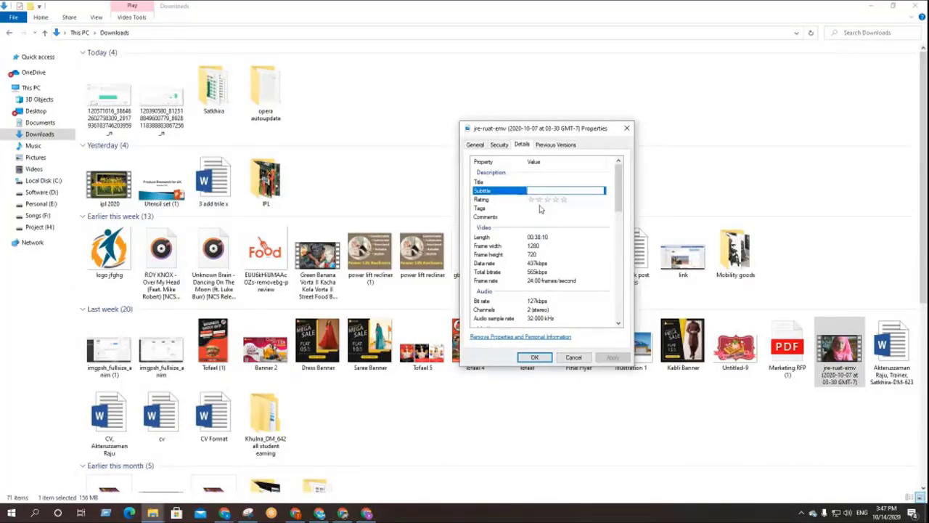
left_click(540, 209)
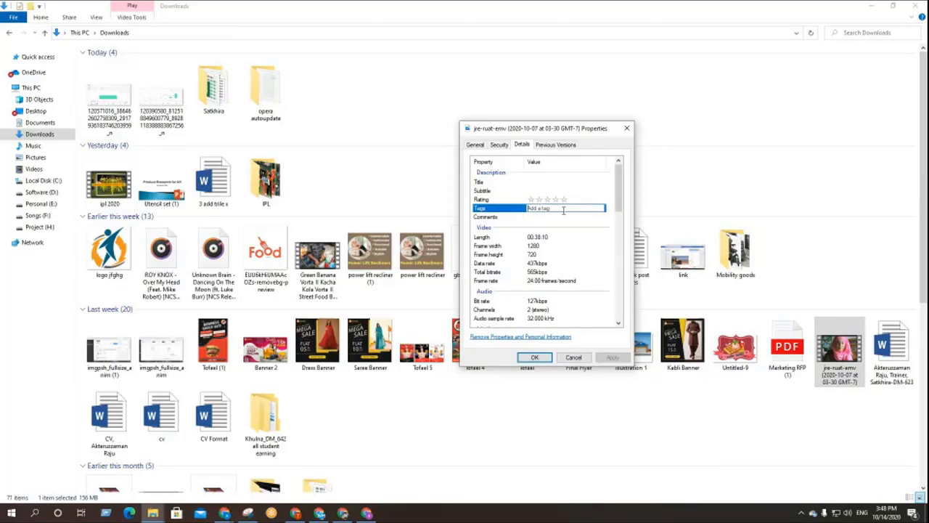
left_click(549, 218)
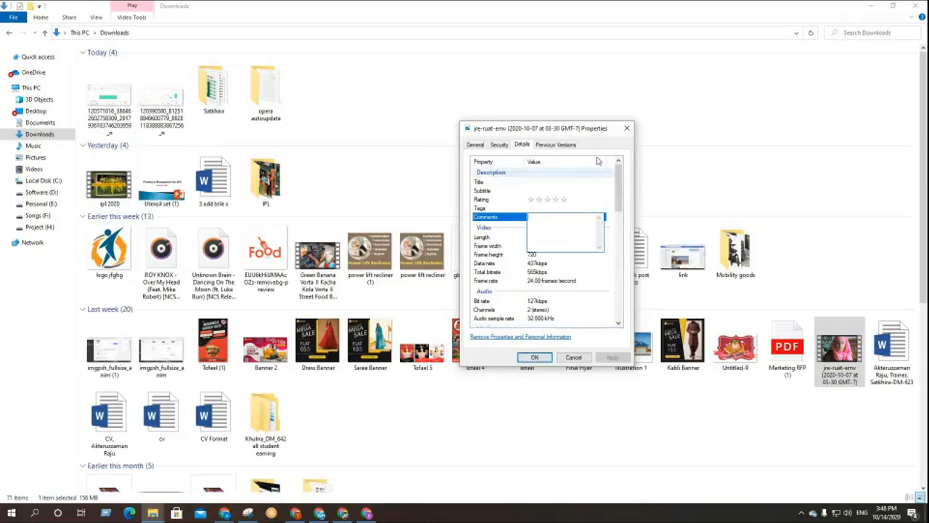
left_click(553, 183)
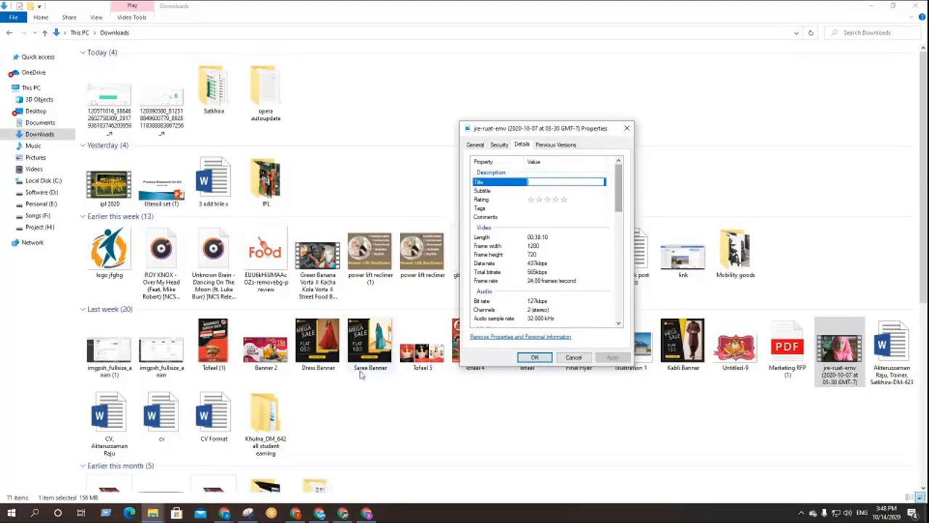
left_click(869, 9)
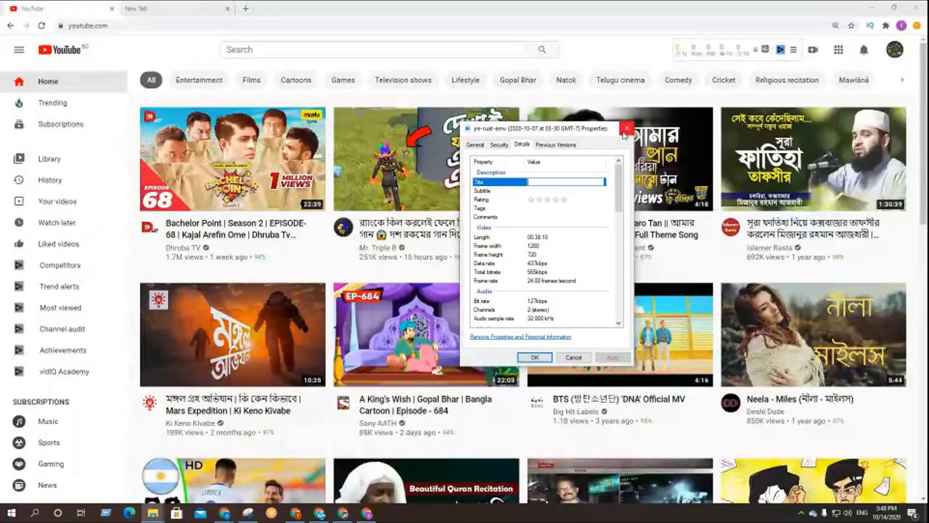
left_click(592, 49)
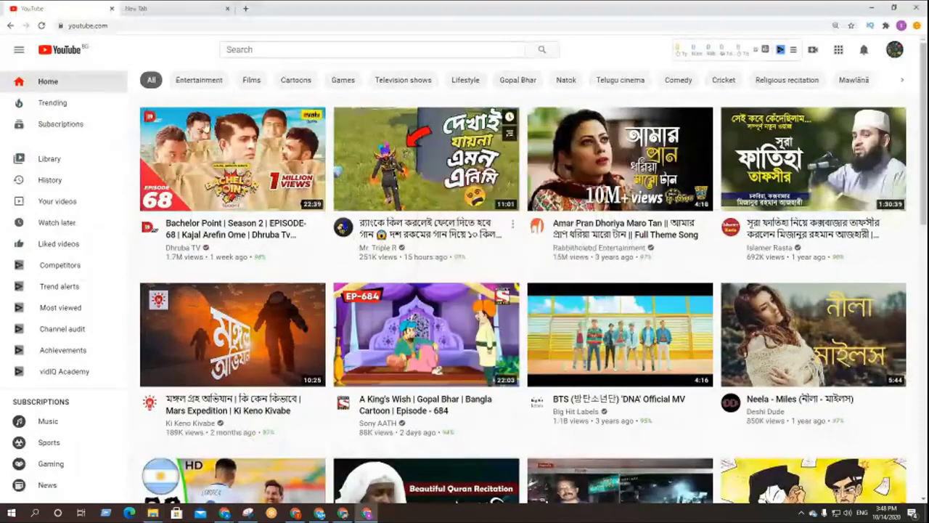
- Search Google for "google trends" in the empty browser tab and open the Google Trends site from the results
left_click(178, 6)
left_click(151, 25)
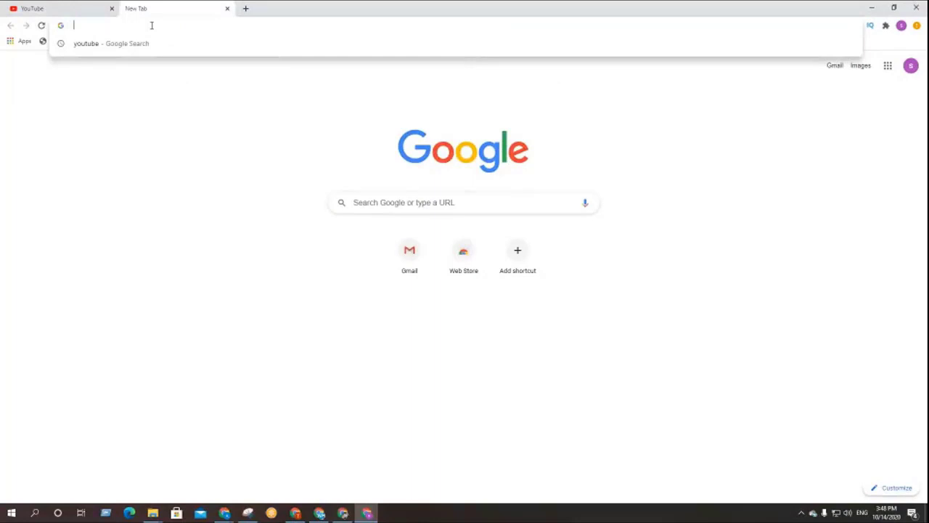
type("googl")
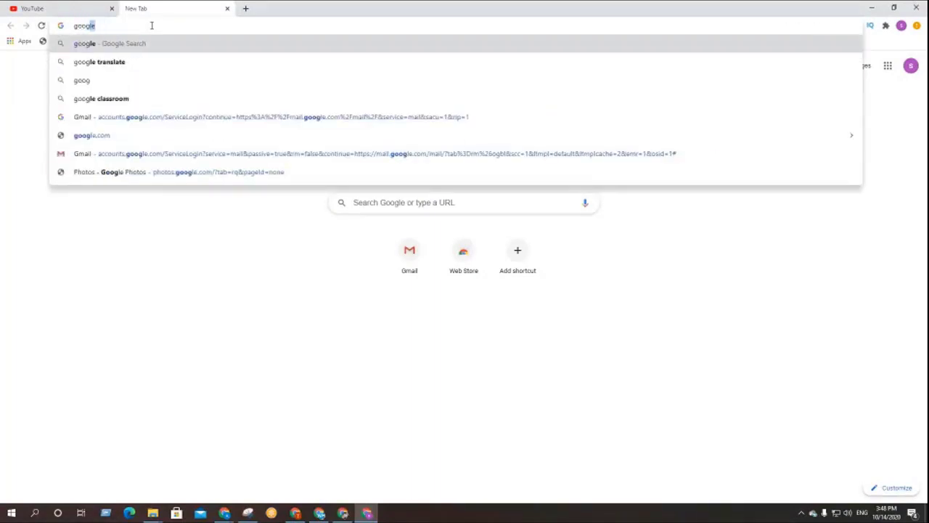
type("e ntra")
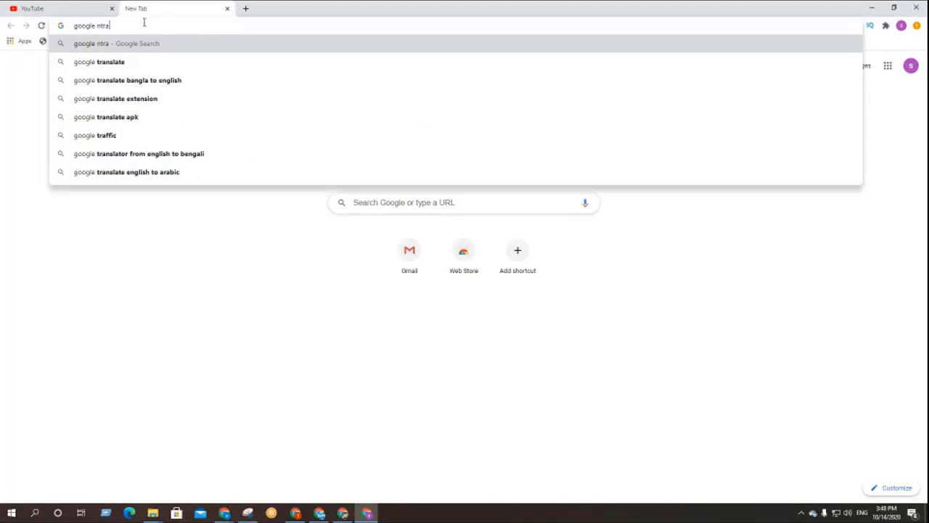
key("BackSpace")
key("BackSpace")
key("BackSpace")
key("BackSpace")
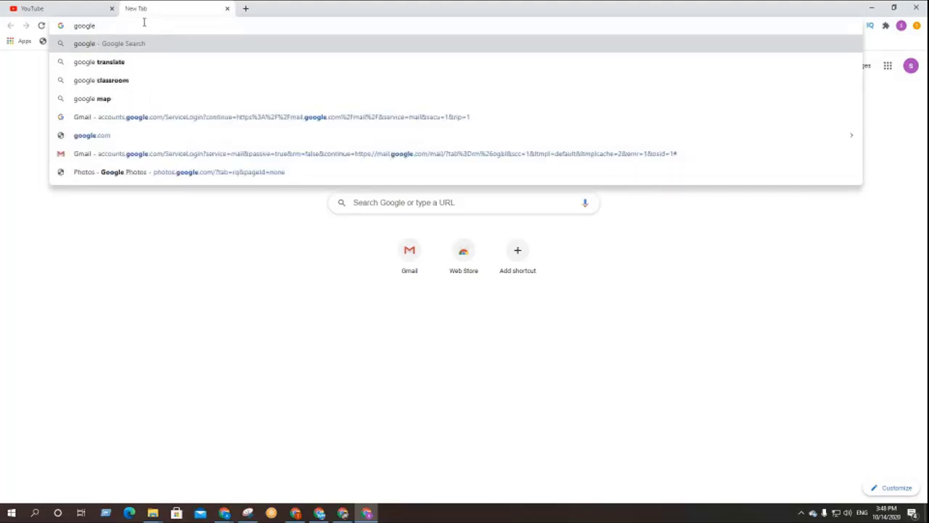
type("trends")
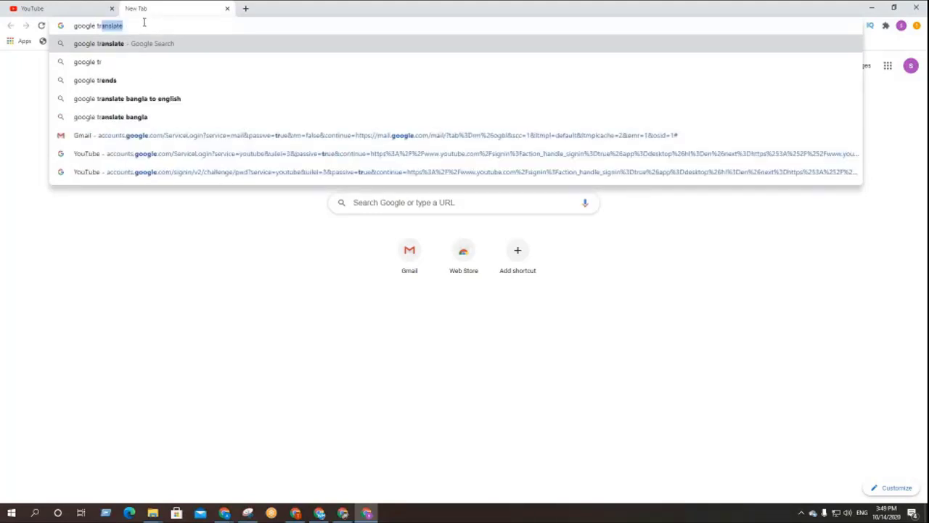
left_click(94, 80)
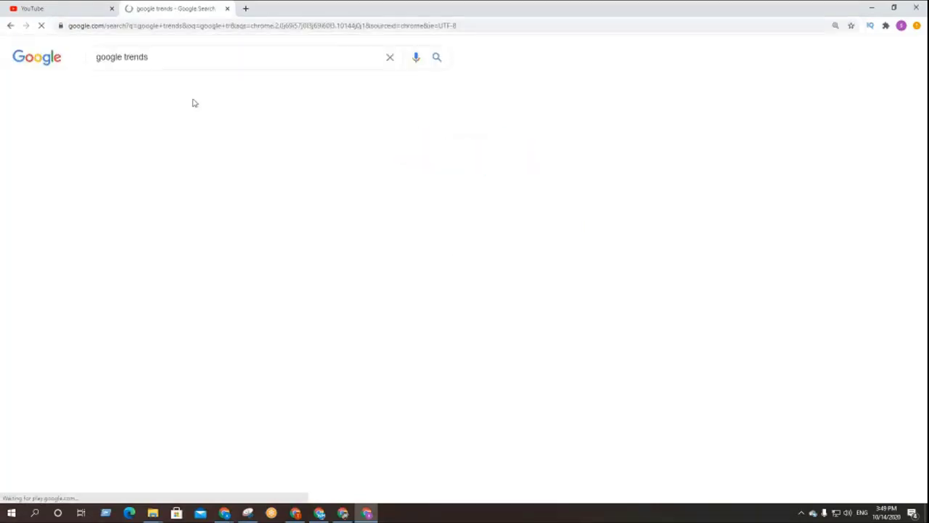
left_click(118, 148)
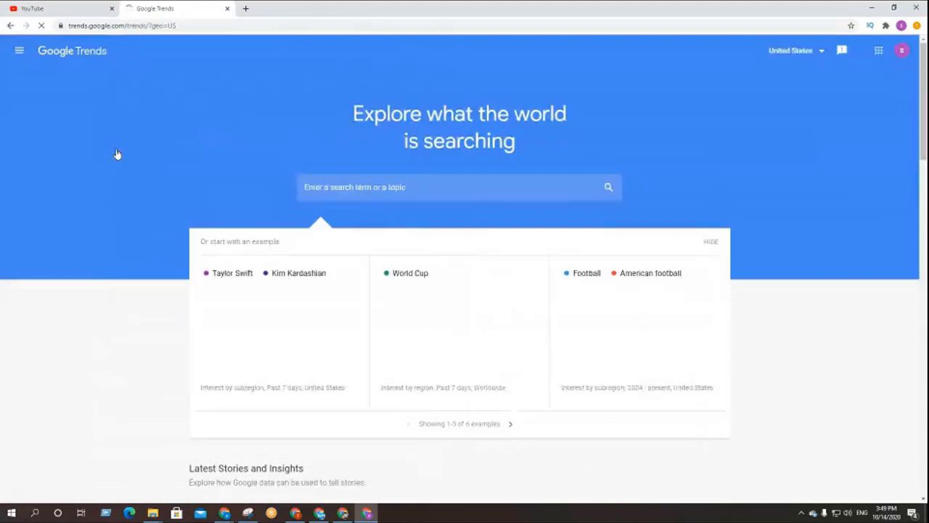
- Examine the Google Trends home page, including its search box, example comparisons, latest stories, recently trending searches and Year in Search
key("ctrl+plus")
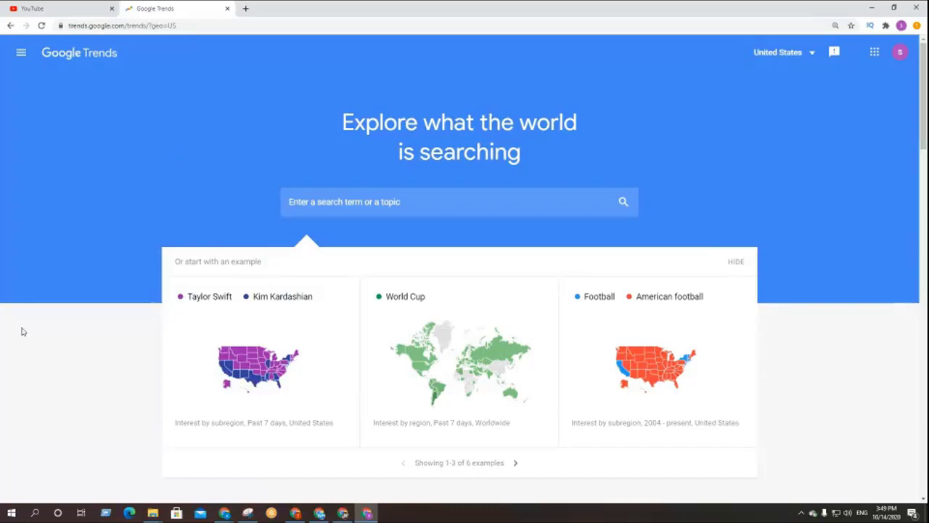
scroll(98, 394, "down", 1)
scroll(97, 393, "up", 1)
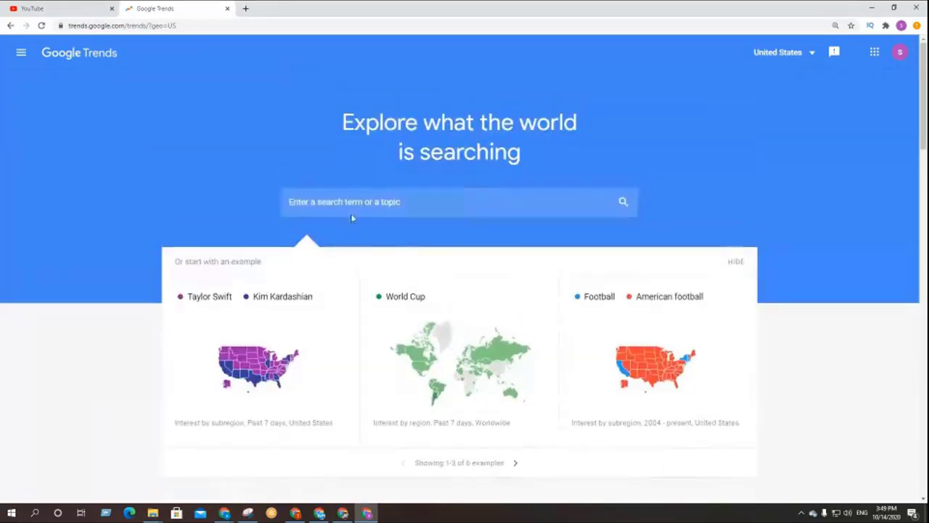
left_click(308, 200)
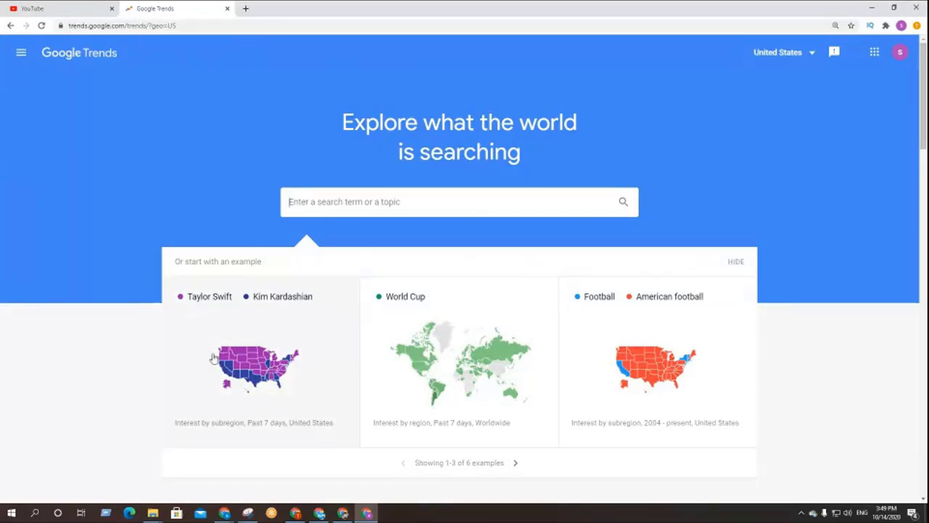
scroll(457, 400, "down", 5)
scroll(457, 400, "up", 5)
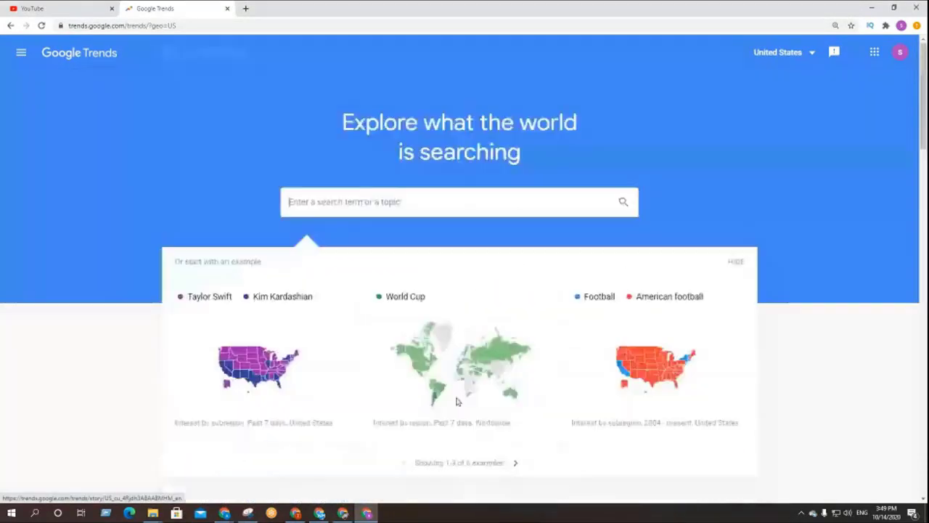
scroll(457, 400, "down", 5)
scroll(457, 400, "up", 5)
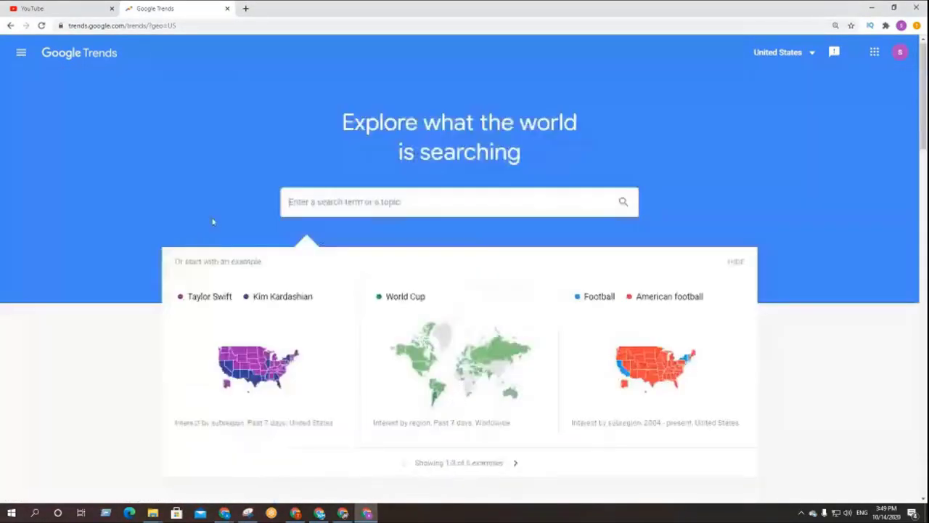
scroll(435, 338, "down", 3)
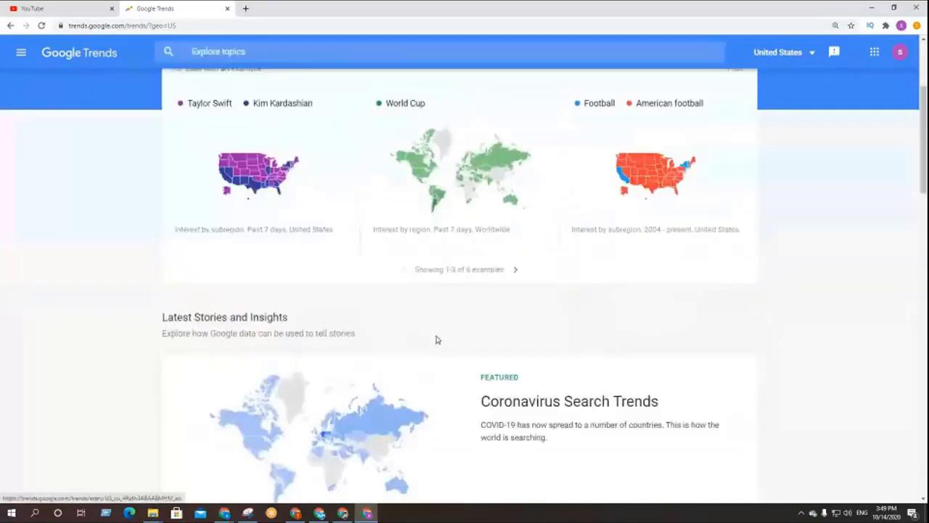
scroll(407, 353, "down", 5)
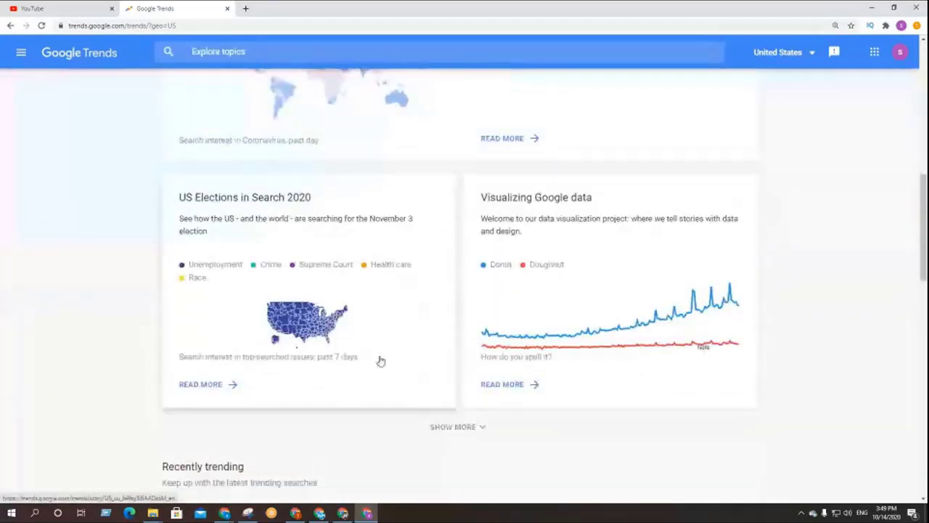
scroll(381, 359, "down", 3)
scroll(381, 360, "down", 10)
scroll(379, 357, "up", 5)
scroll(406, 370, "up", 2)
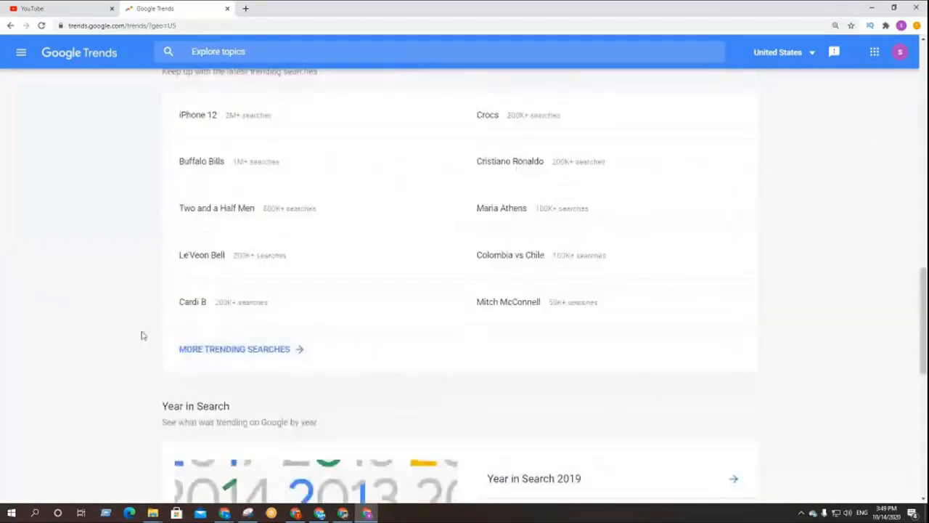
scroll(138, 333, "up", 2)
scroll(134, 335, "up", 12)
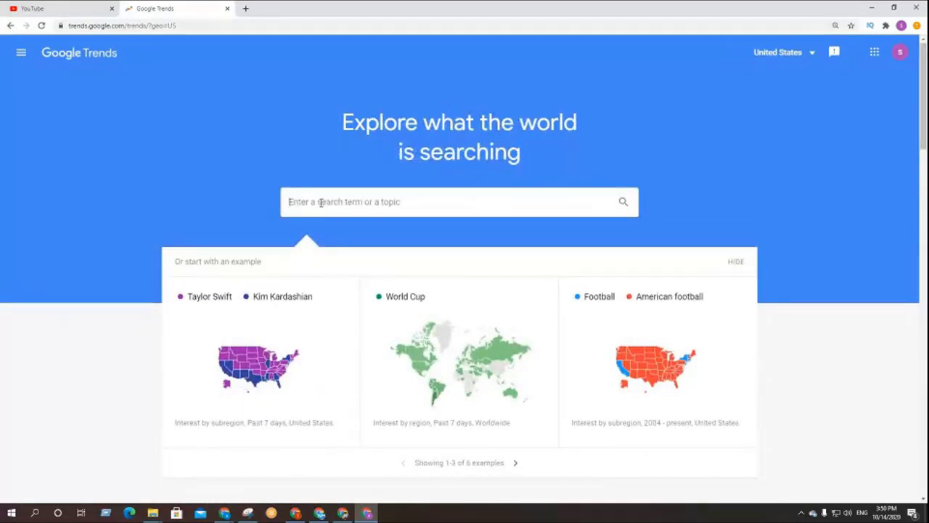
- Search Google Trends for the term "how to make money online"
left_click(320, 203)
type("h")
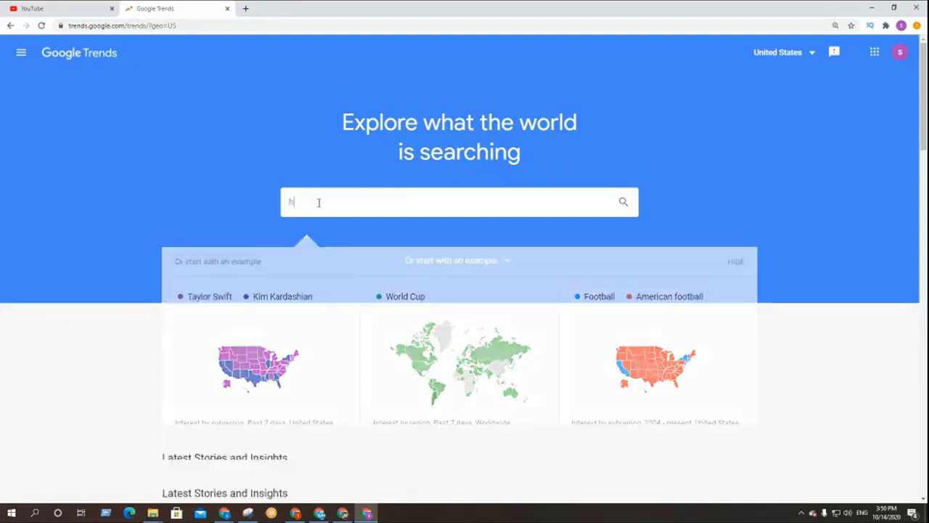
type("ow to make ")
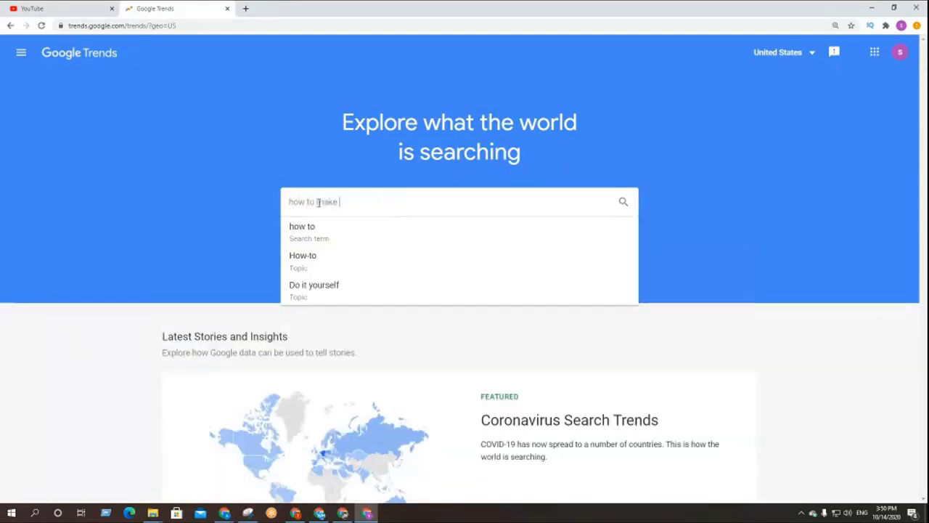
type("money")
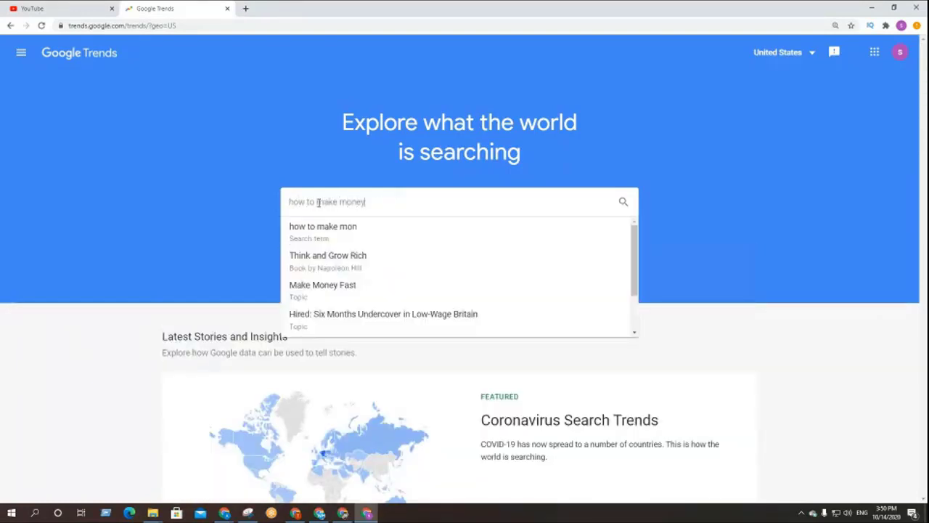
type(" online")
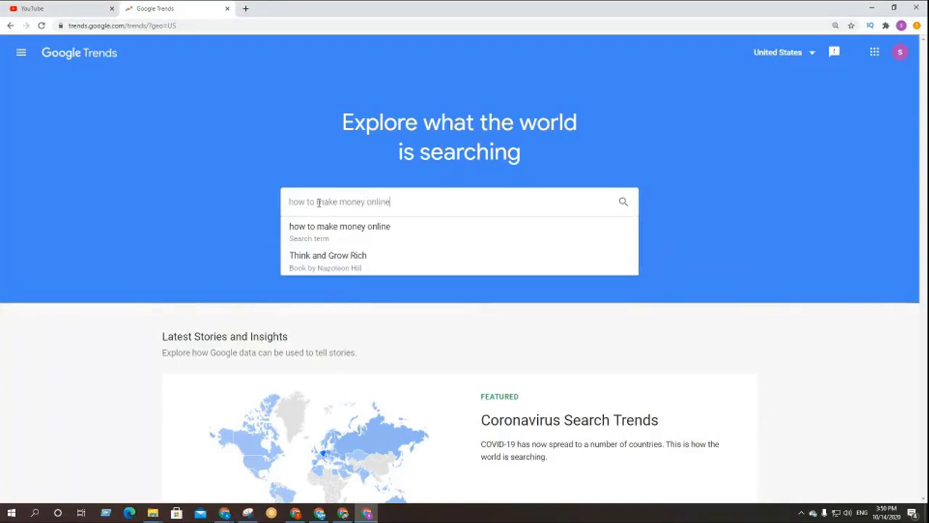
key("Return")
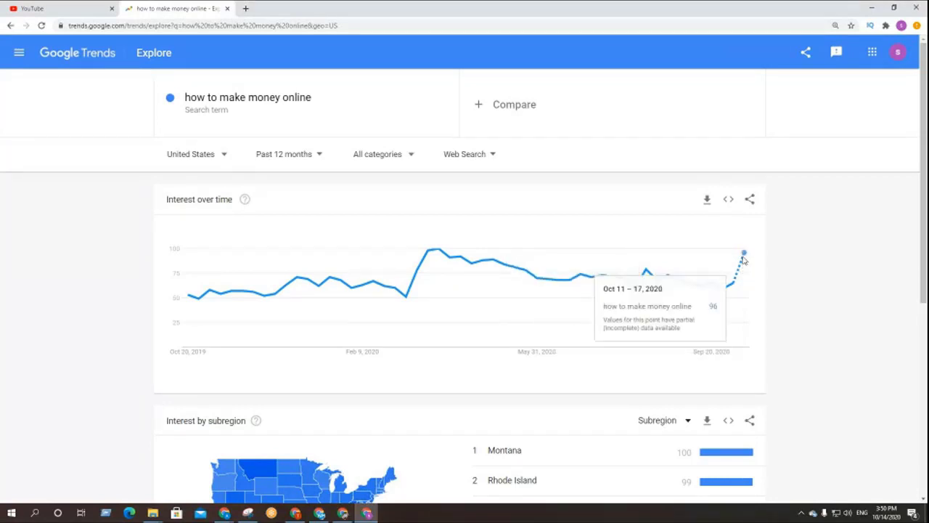
- Examine the term's interest over time, subregions, related topics and related queries, plus the time range and category filters
scroll(2, 396, "down", 4)
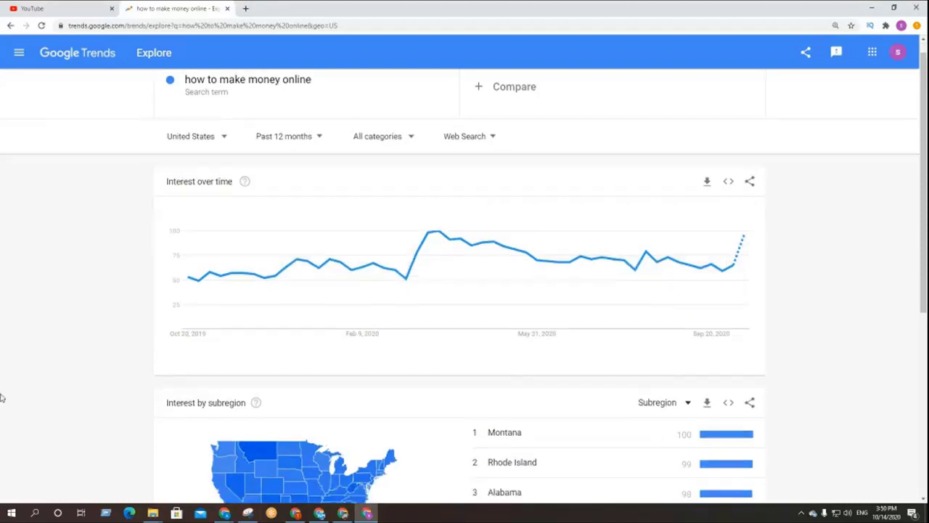
scroll(2, 396, "down", 1)
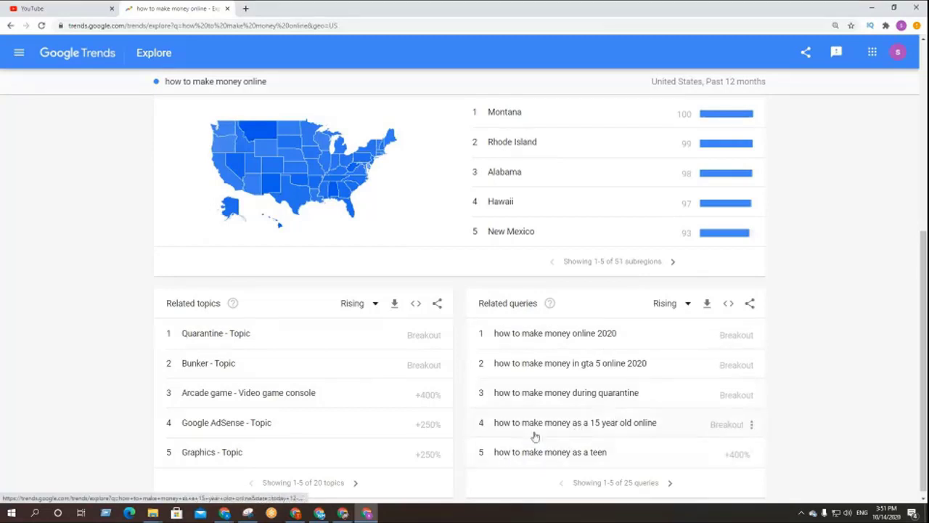
scroll(538, 427, "down", 1)
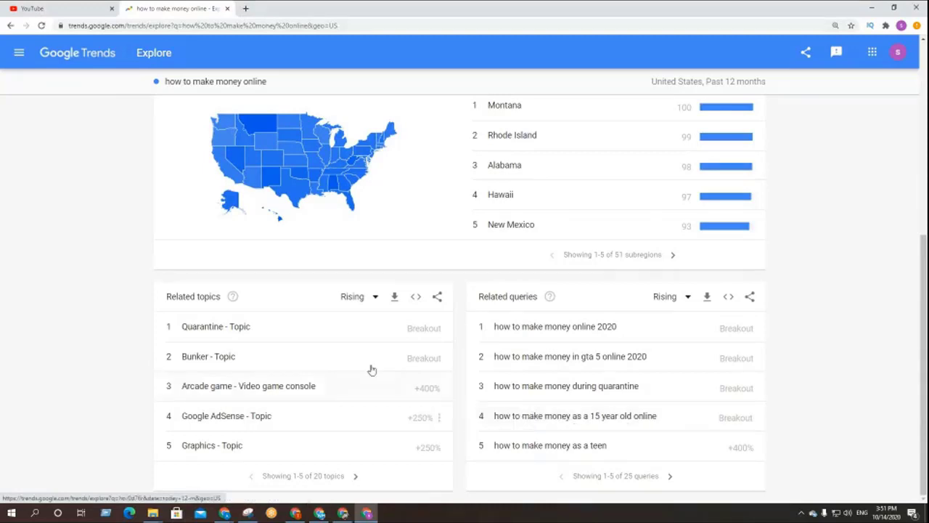
scroll(369, 370, "up", 5)
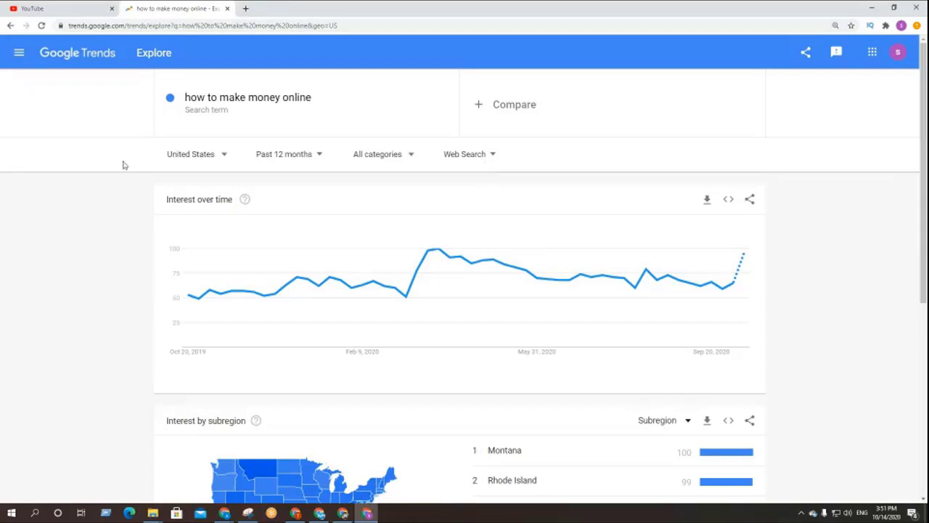
left_click(300, 157)
left_click(300, 157)
left_click(395, 157)
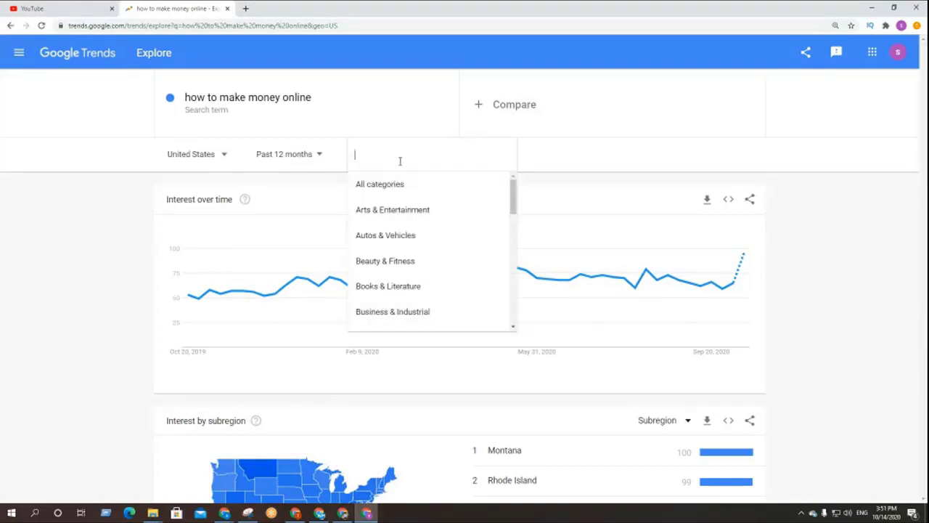
left_click(86, 210)
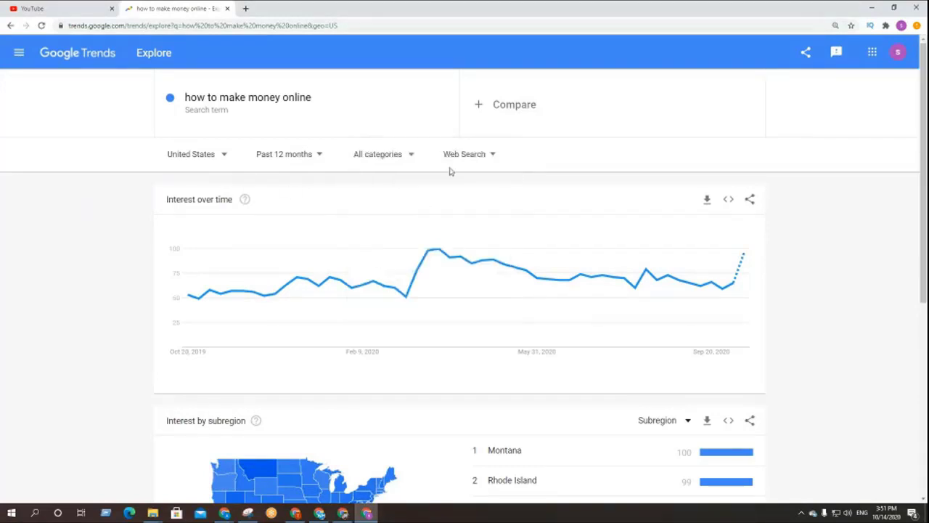
- Look through the complete list of categories available for filtering the trend results, from Arts & Entertainment to Travel
left_click(394, 157)
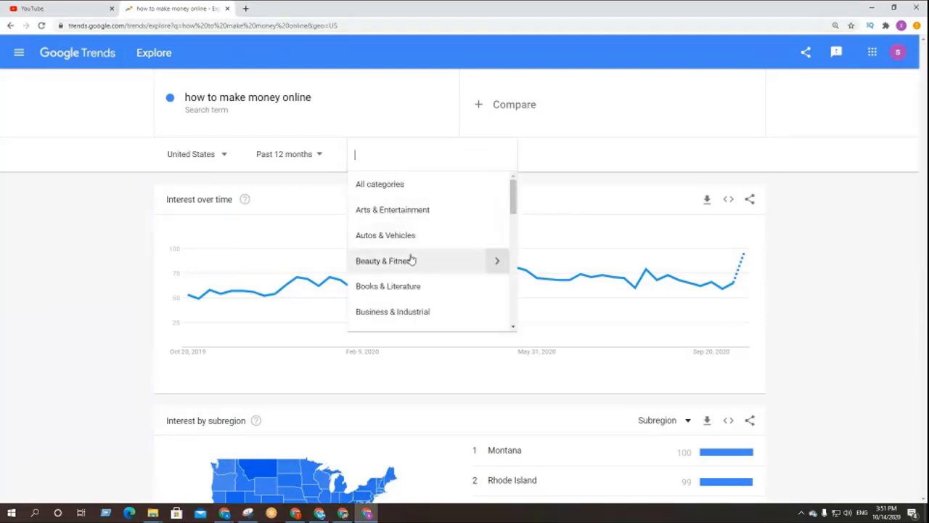
scroll(412, 257, "down", 3)
scroll(408, 294, "down", 5)
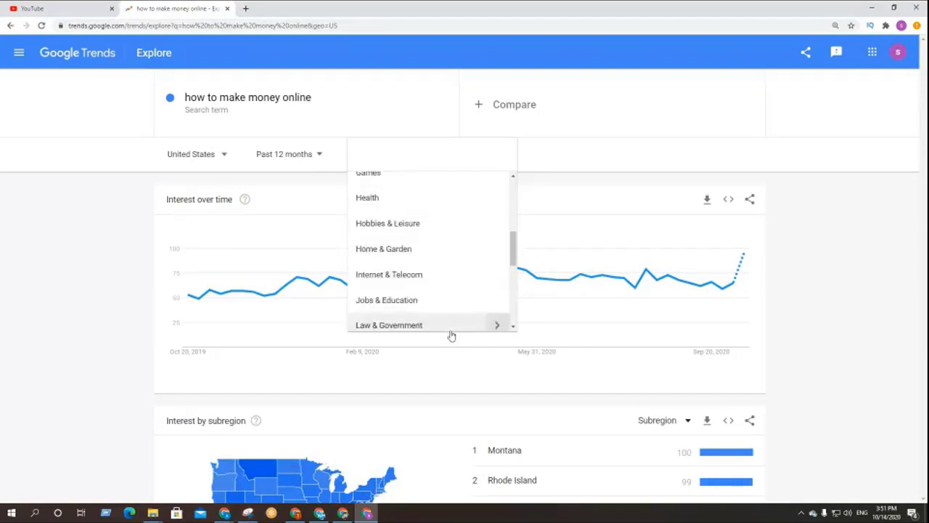
scroll(409, 294, "down", 1)
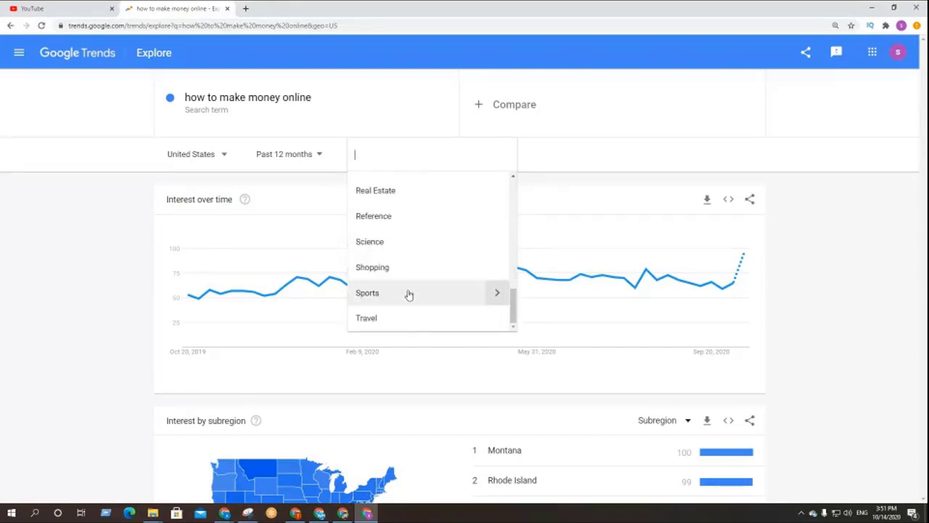
scroll(408, 312, "up", 7)
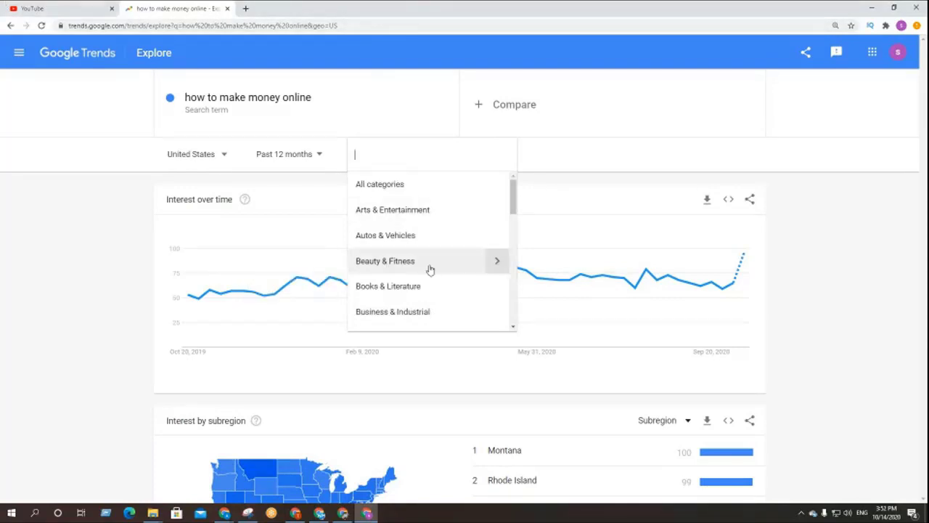
scroll(429, 283, "down", 1)
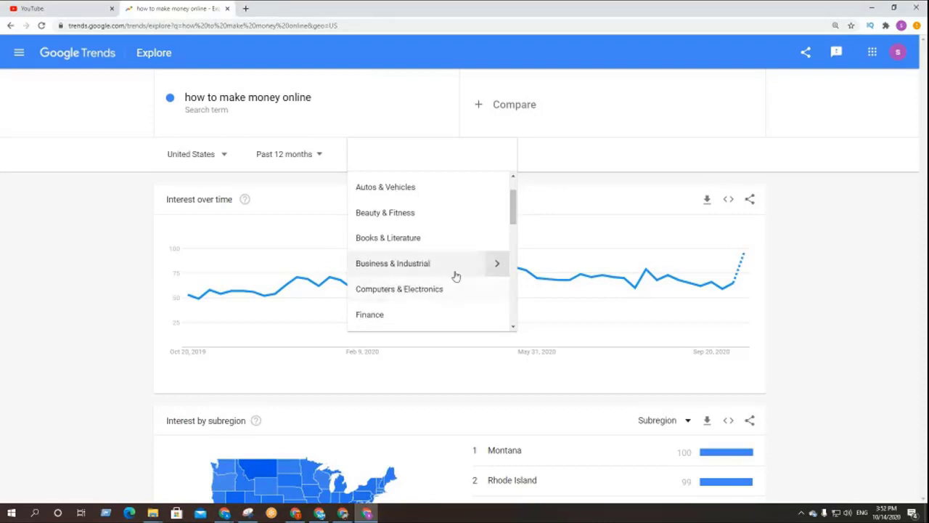
scroll(456, 276, "down", 1)
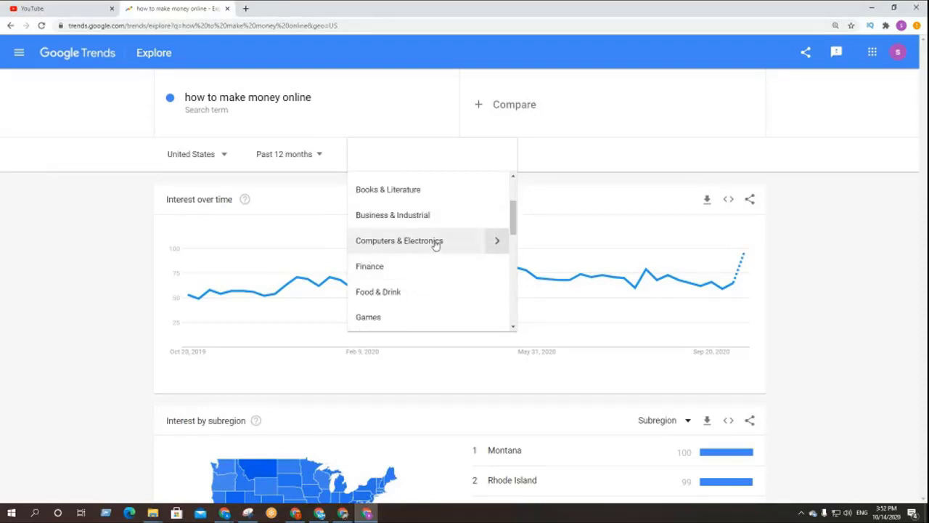
scroll(430, 268, "down", 1)
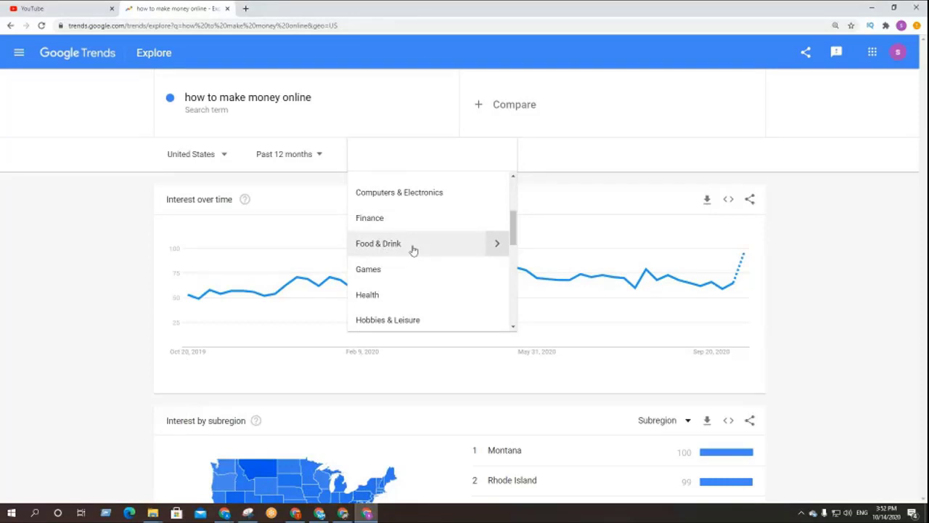
scroll(413, 250, "down", 1)
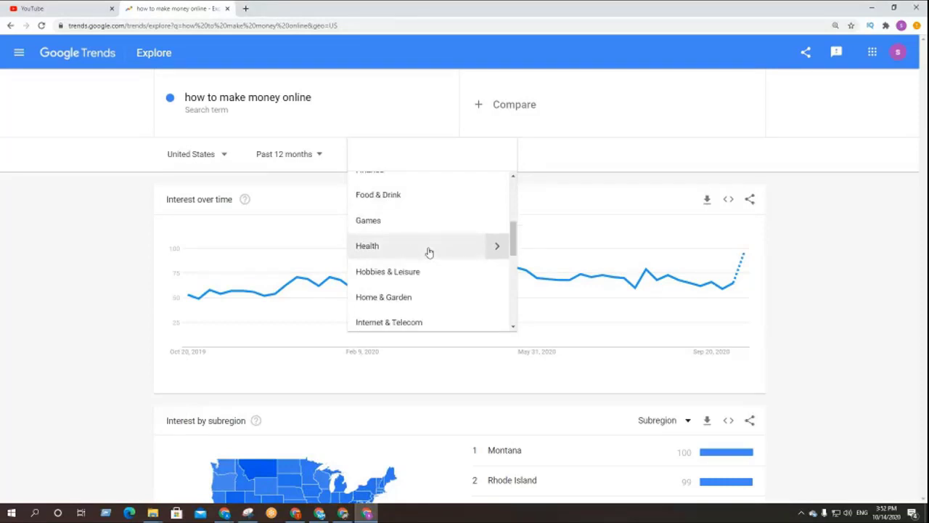
scroll(429, 251, "down", 1)
scroll(423, 273, "down", 1)
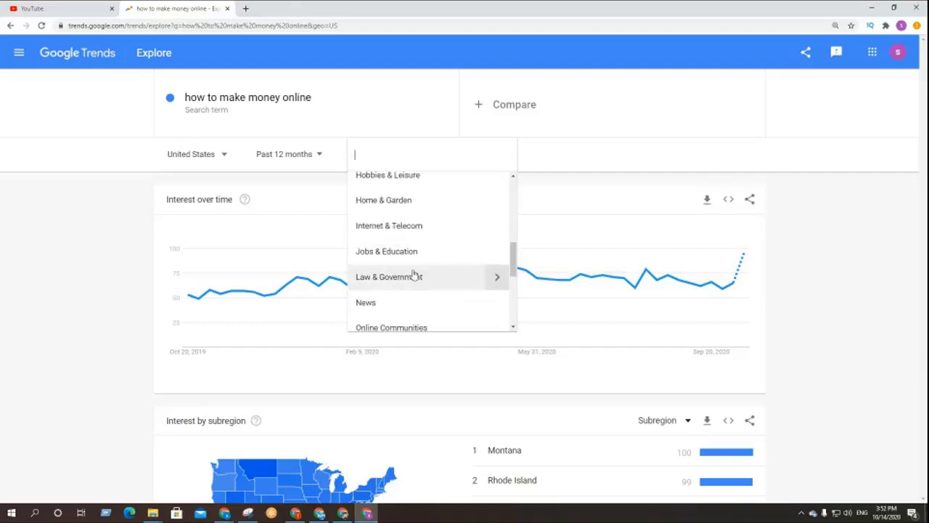
scroll(417, 270, "down", 1)
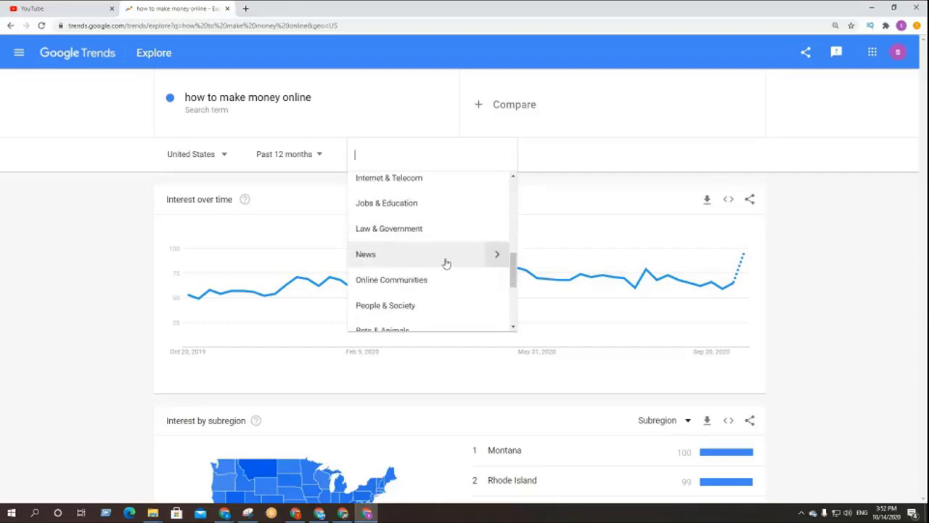
scroll(446, 264, "down", 1)
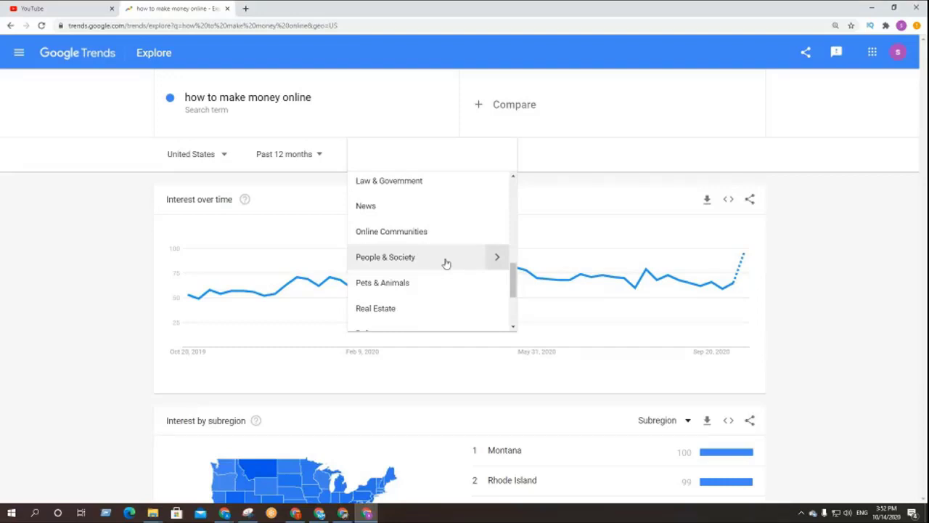
scroll(407, 267, "down", 2)
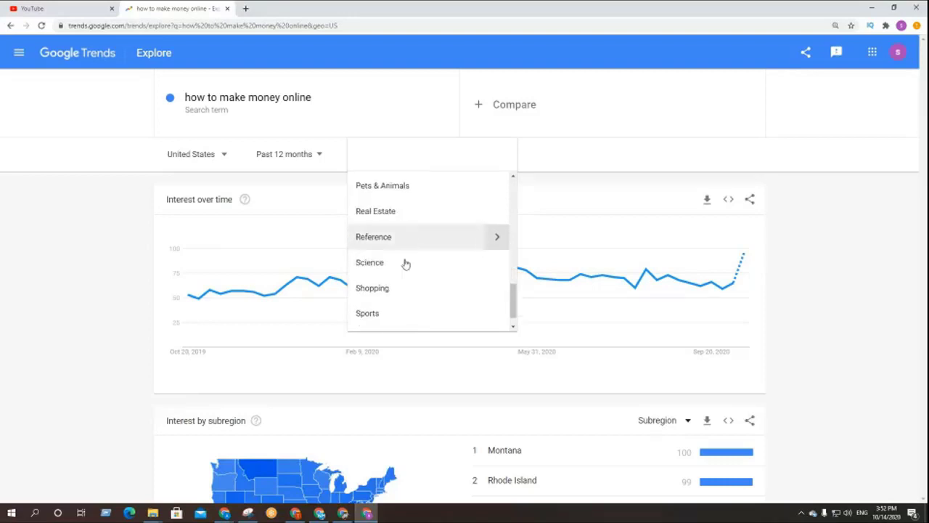
scroll(404, 263, "up", 1)
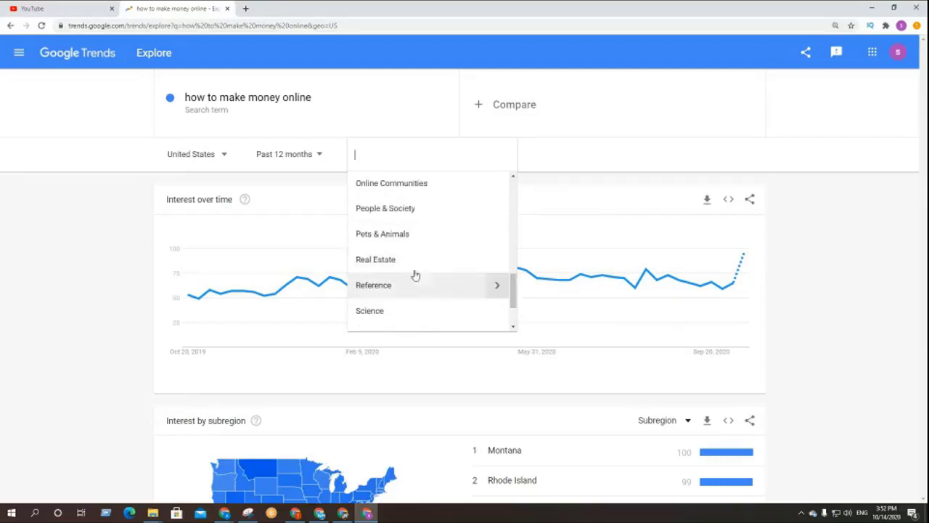
scroll(414, 264, "down", 1)
scroll(425, 281, "down", 1)
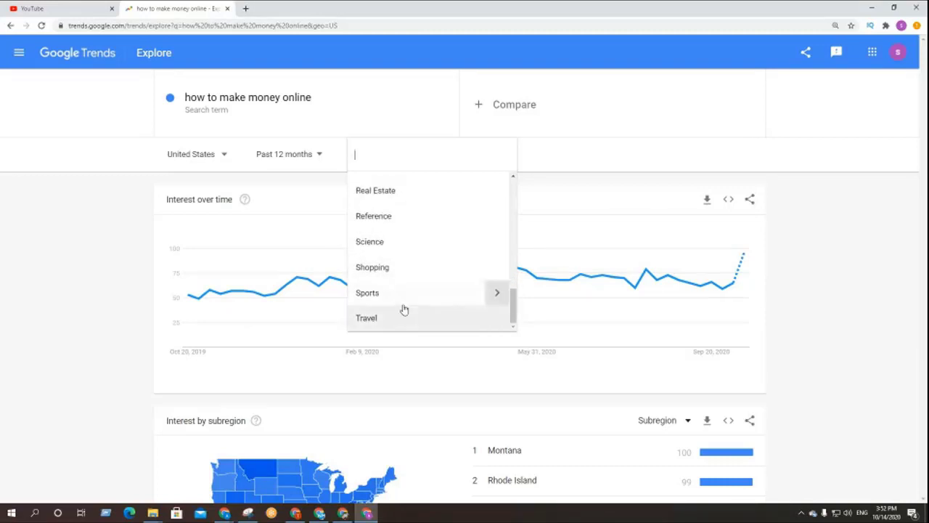
scroll(394, 319, "up", 2)
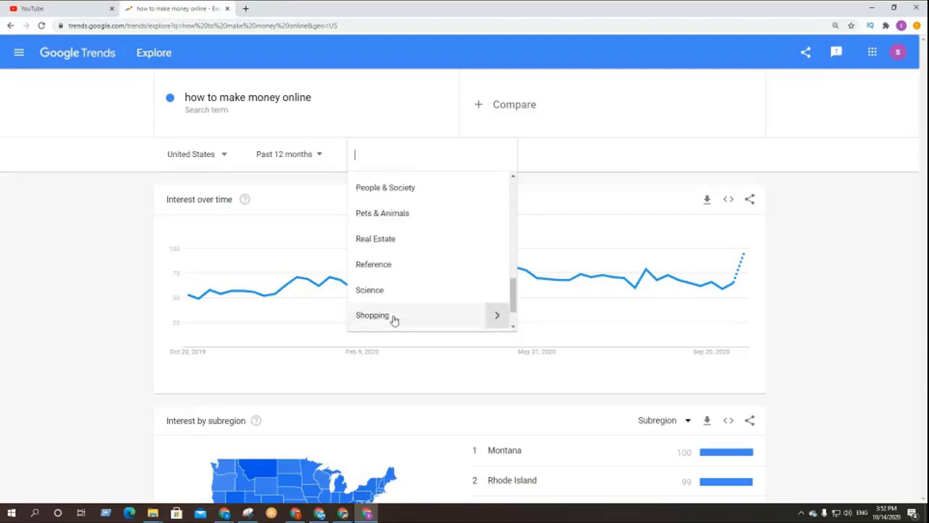
scroll(394, 319, "up", 1)
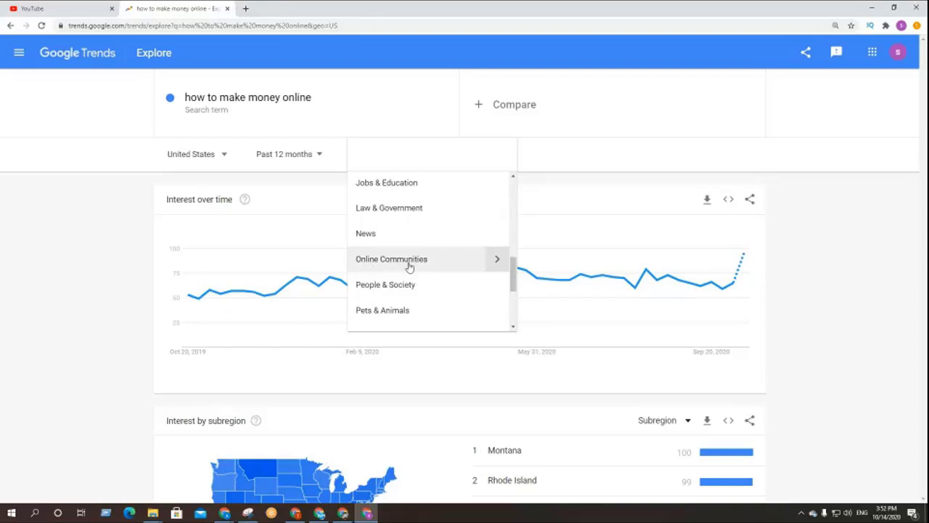
scroll(400, 290, "up", 2)
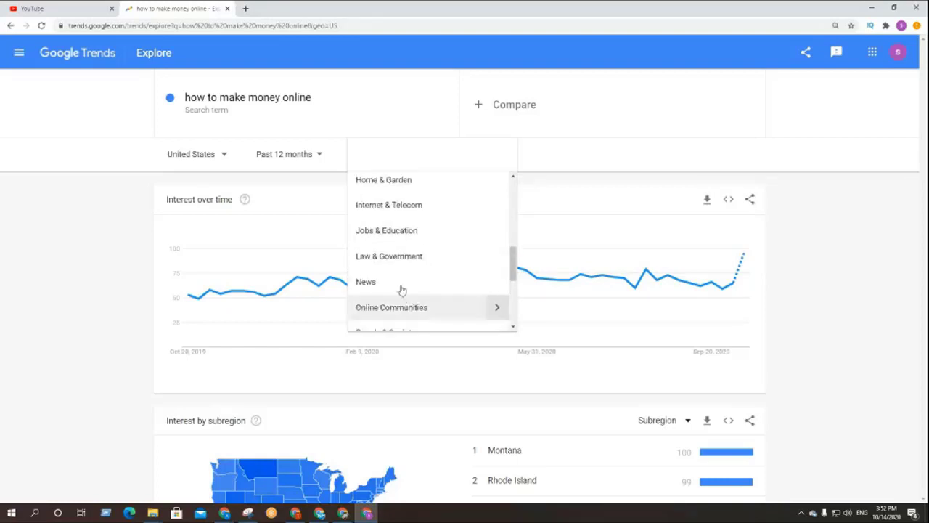
scroll(447, 288, "up", 3)
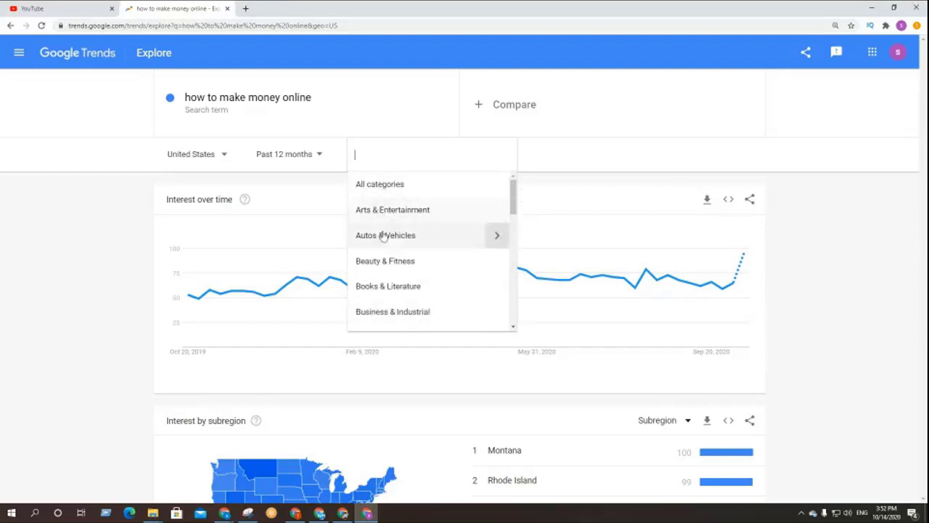
- Filter the trend results for "how to make money online" by the People & Society category
scroll(416, 260, "down", 4)
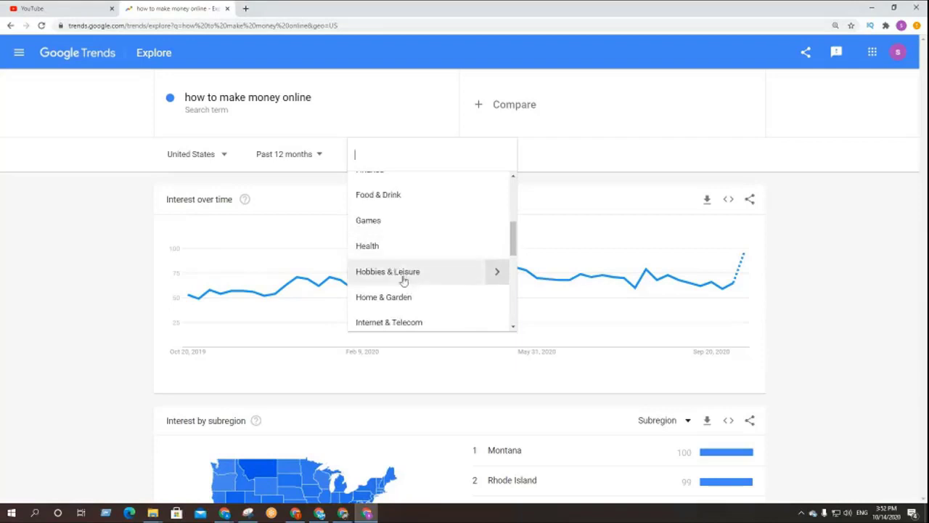
scroll(397, 275, "down", 1)
scroll(398, 282, "down", 1)
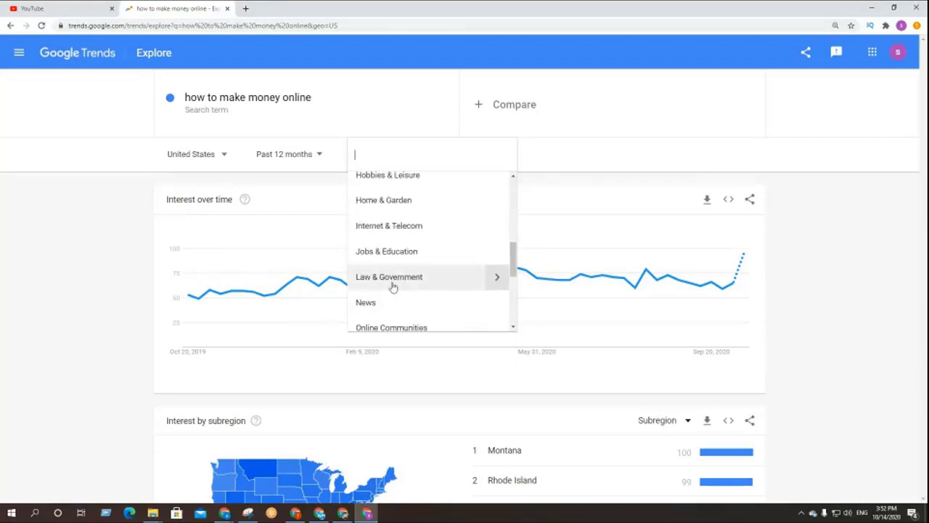
scroll(396, 285, "down", 1)
scroll(407, 280, "down", 1)
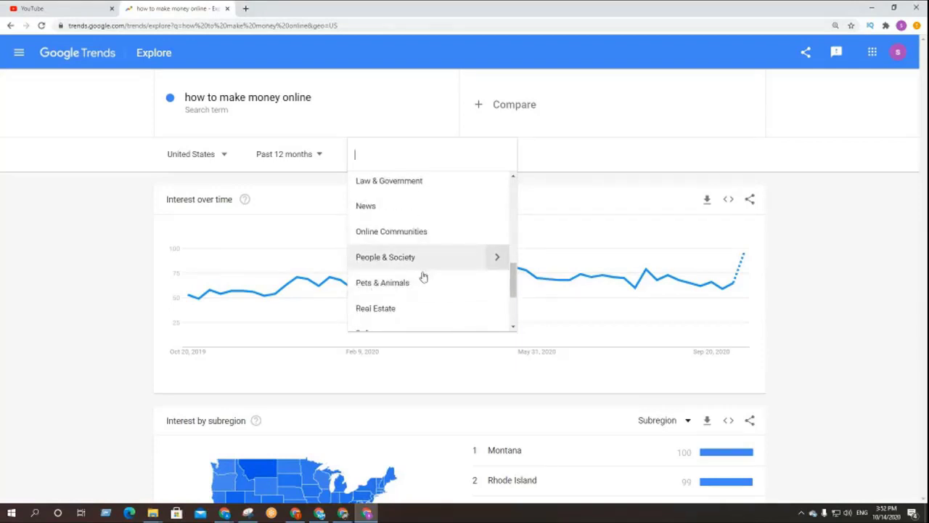
scroll(424, 289, "down", 2)
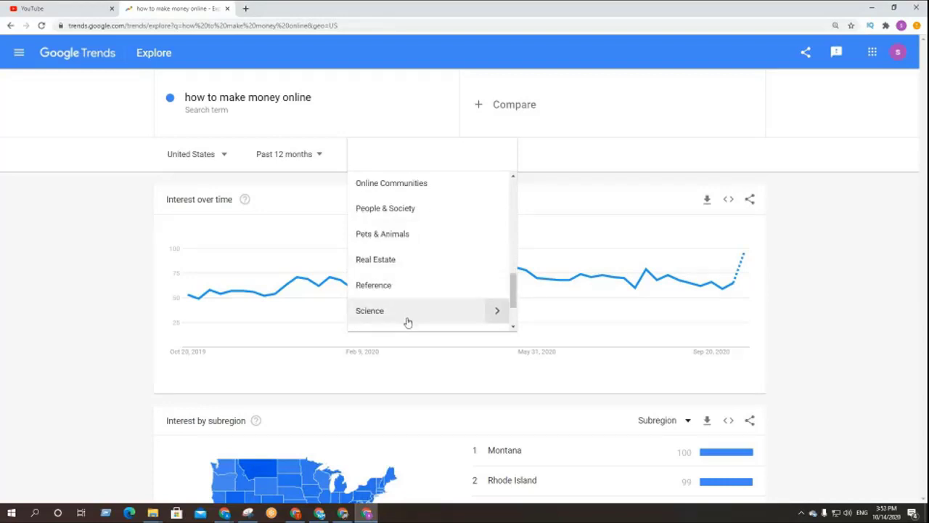
scroll(403, 304, "up", 1)
left_click(390, 258)
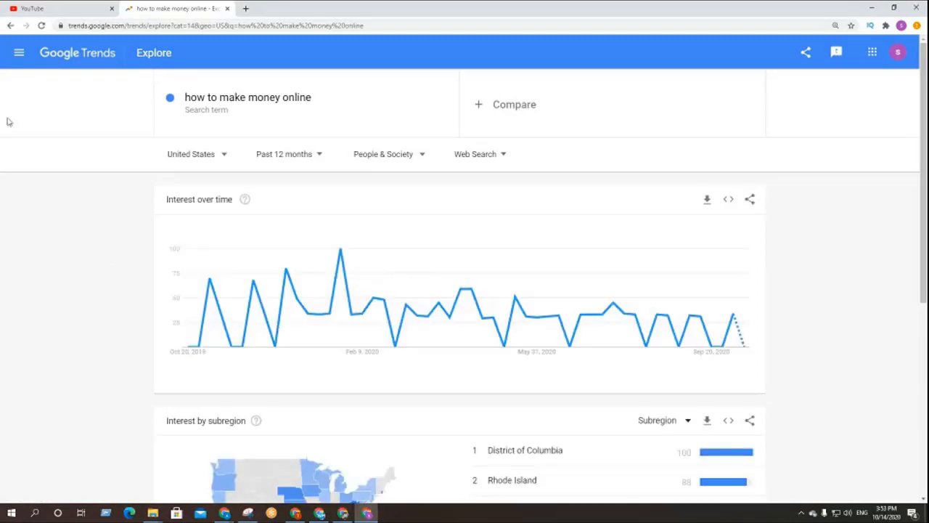
- Switch the trend data from Web Search to YouTube Search and review the interest by subregion
left_click(485, 156)
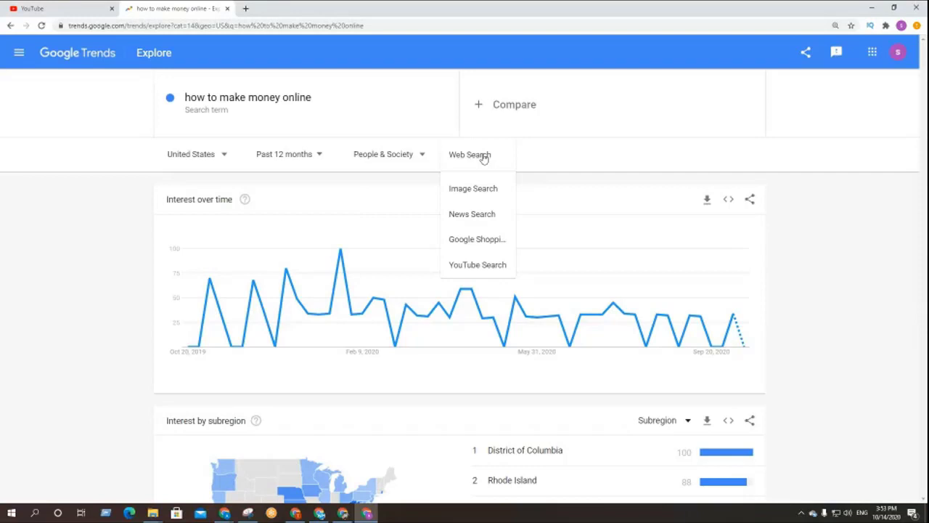
left_click(479, 266)
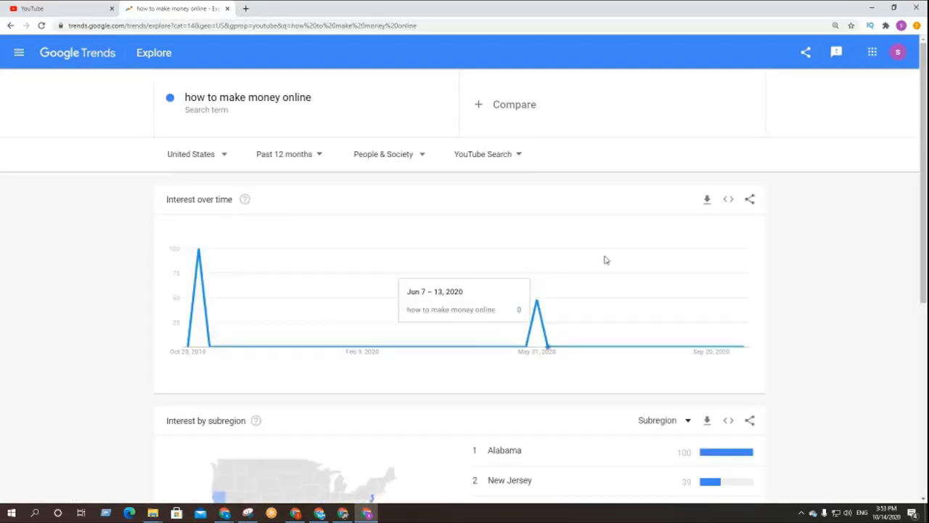
scroll(377, 328, "down", 1)
scroll(377, 328, "down", 3)
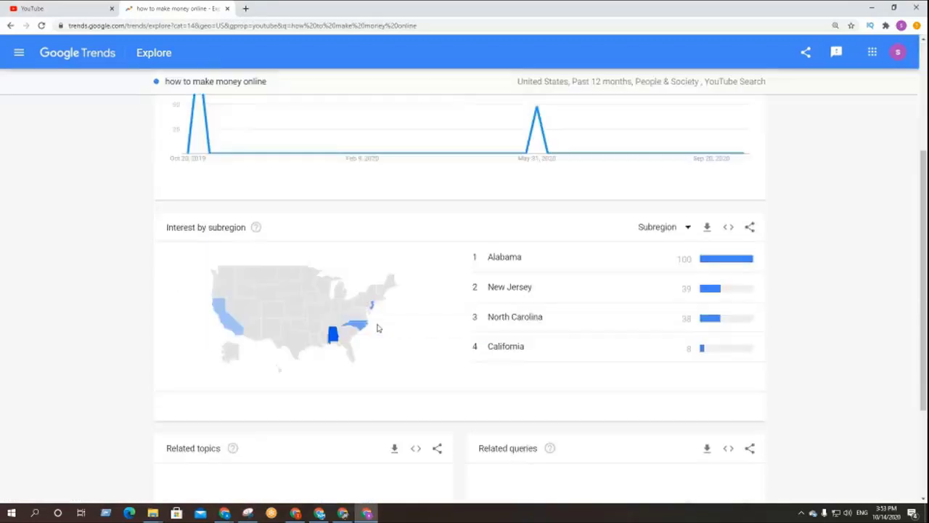
scroll(378, 327, "up", 3)
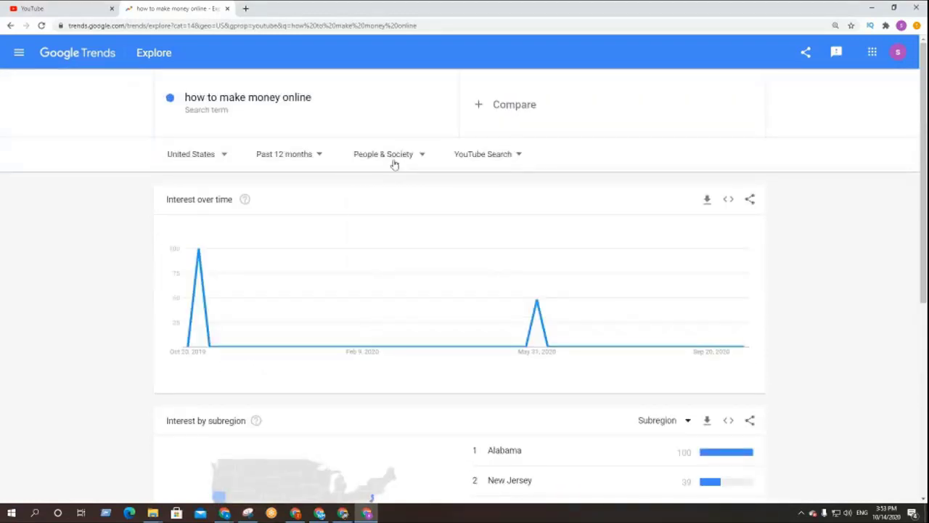
- Reset the category filter to All categories and review the subregions, related topics and related queries
left_click(395, 158)
scroll(401, 238, "up", 5)
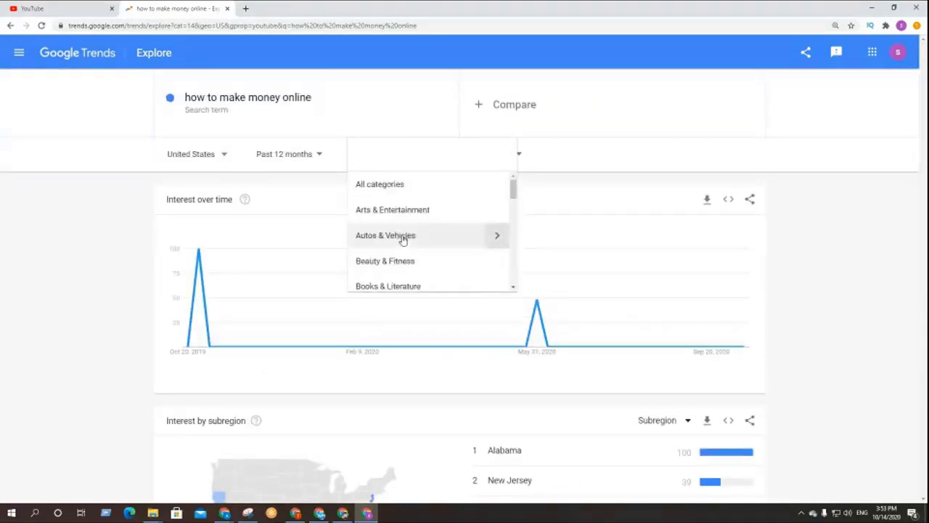
left_click(390, 186)
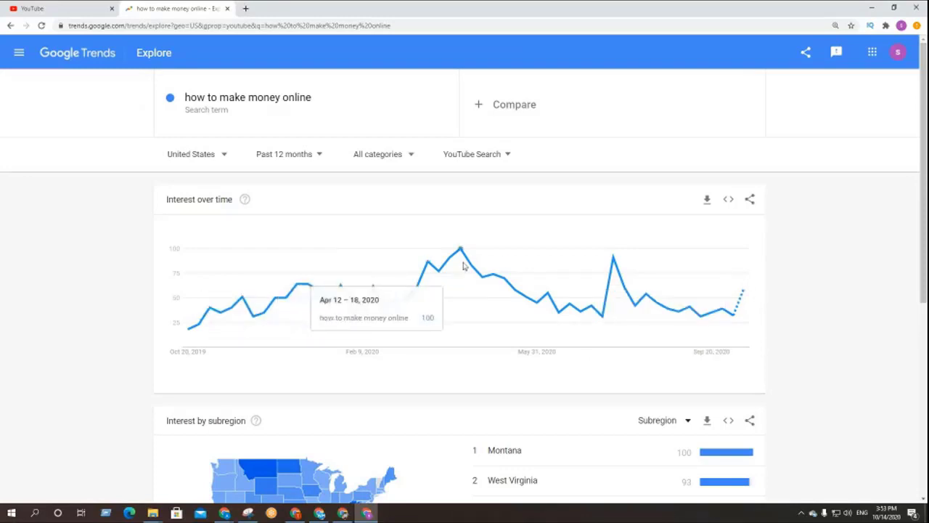
scroll(620, 331, "down", 3)
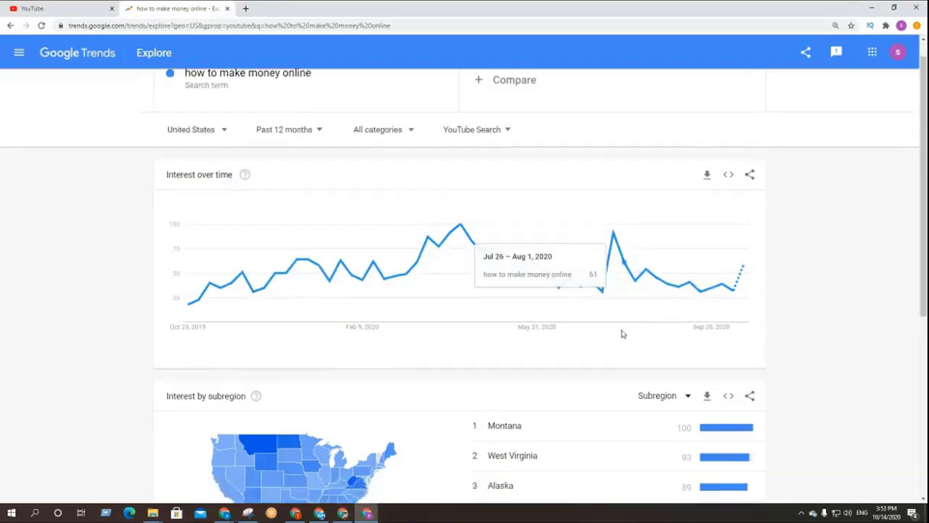
scroll(501, 353, "down", 1)
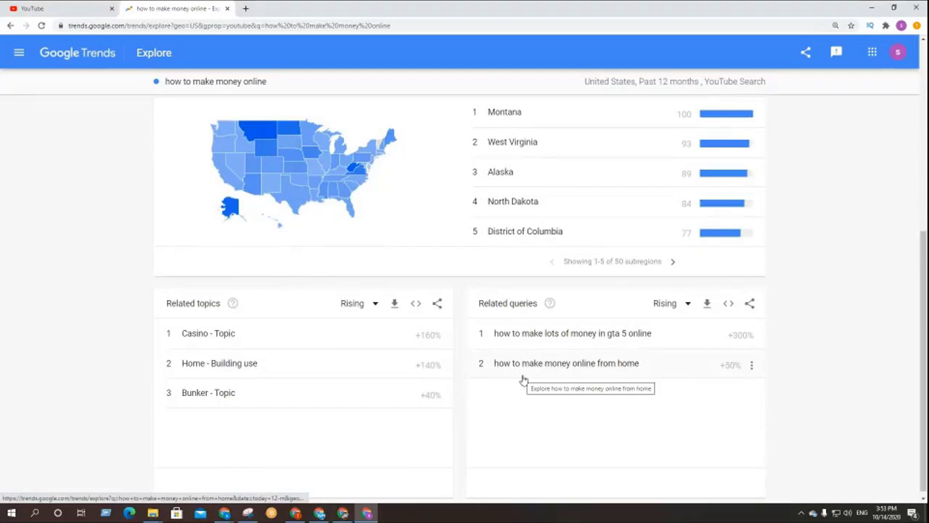
scroll(522, 380, "up", 1)
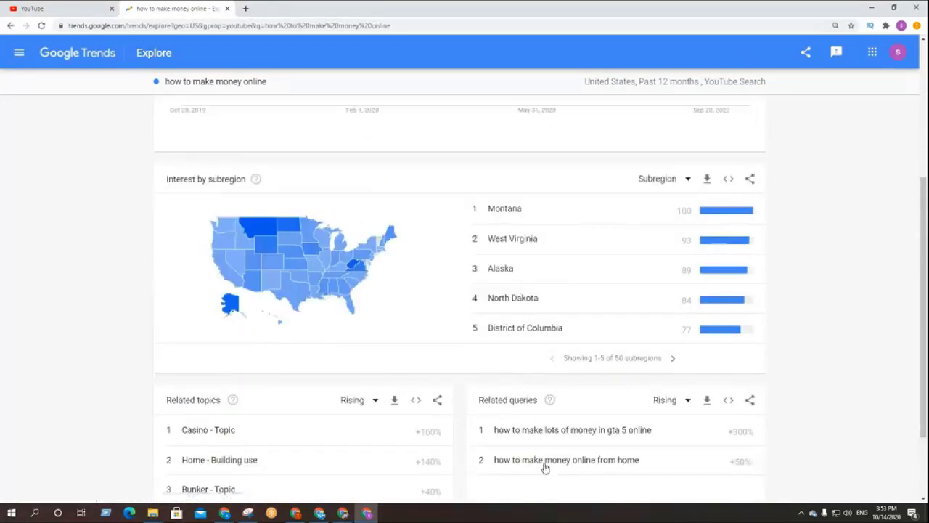
scroll(544, 460, "up", 3)
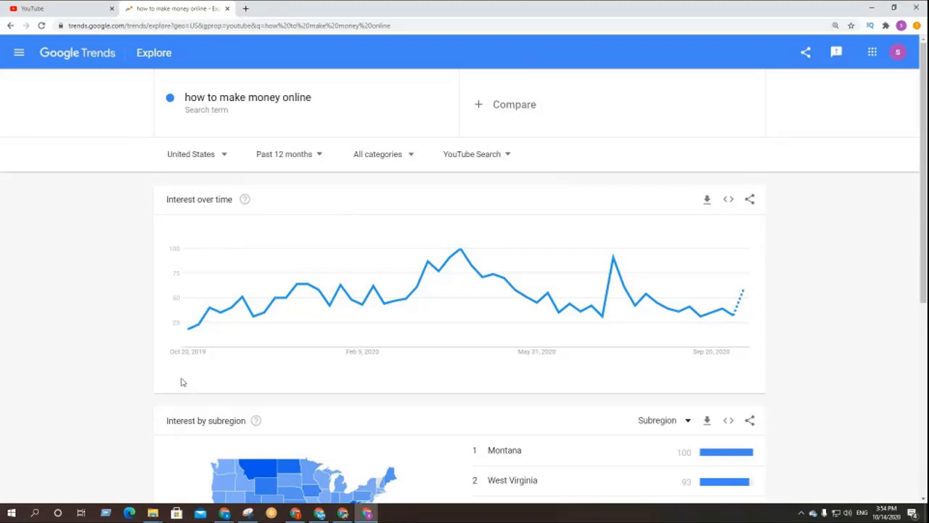
- Open the related query "how to make money online from home" in a separate tab and copy its search term
scroll(552, 434, "down", 5)
left_click(581, 365)
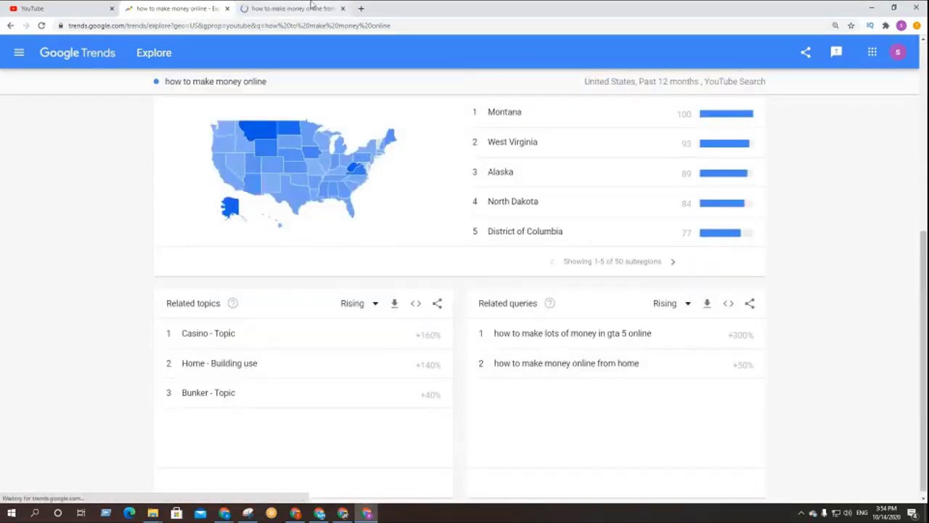
left_click(309, 8)
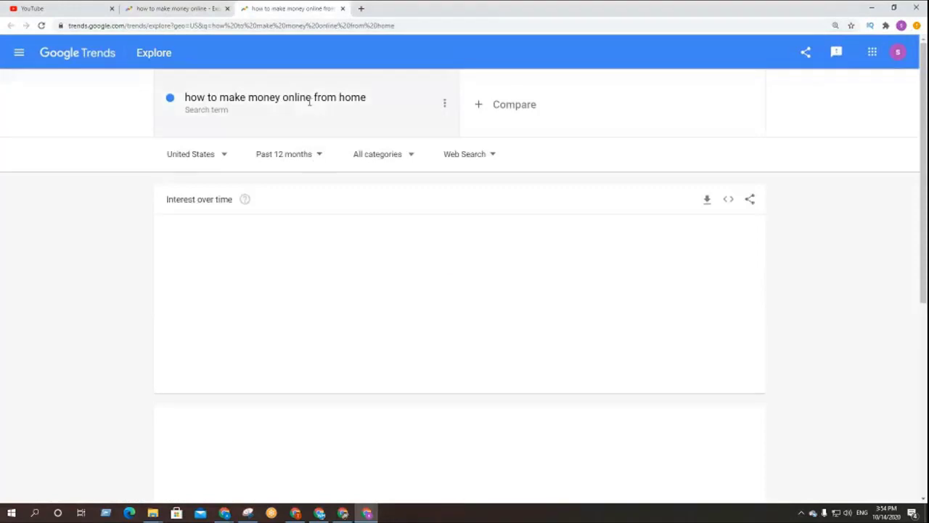
left_click(311, 99)
key("ctrl+c")
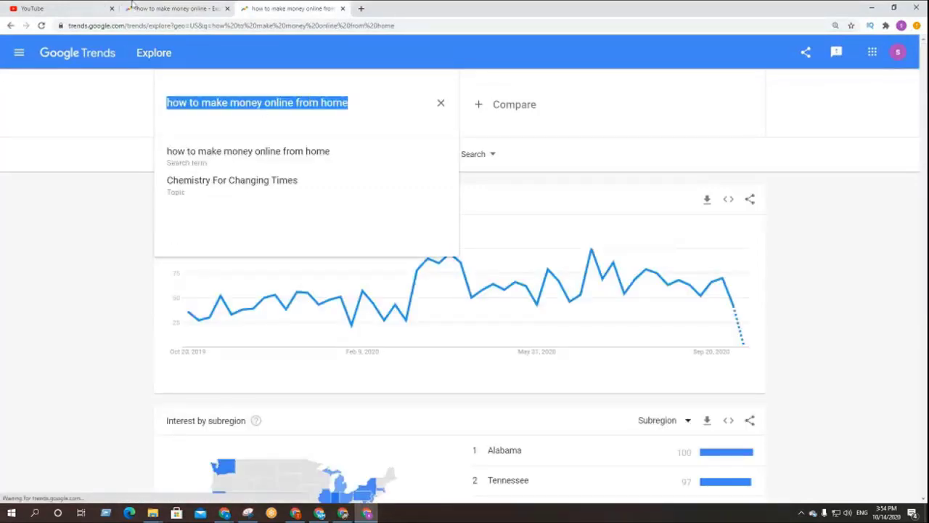
- Return to the "how to make money online" trends and open the related query "how to make lots of money in gta 5 online" in another tab
left_click(146, 8)
scroll(48, 246, "up", 5)
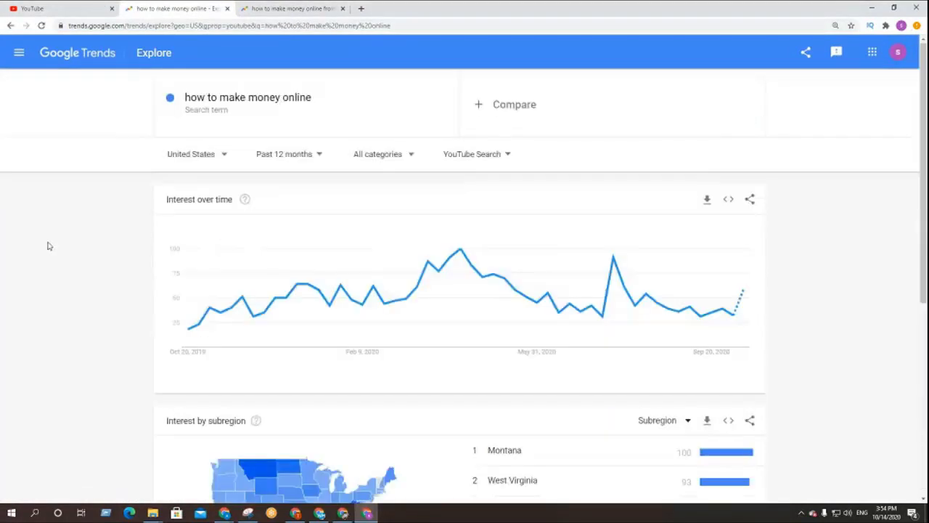
scroll(409, 239, "down", 5)
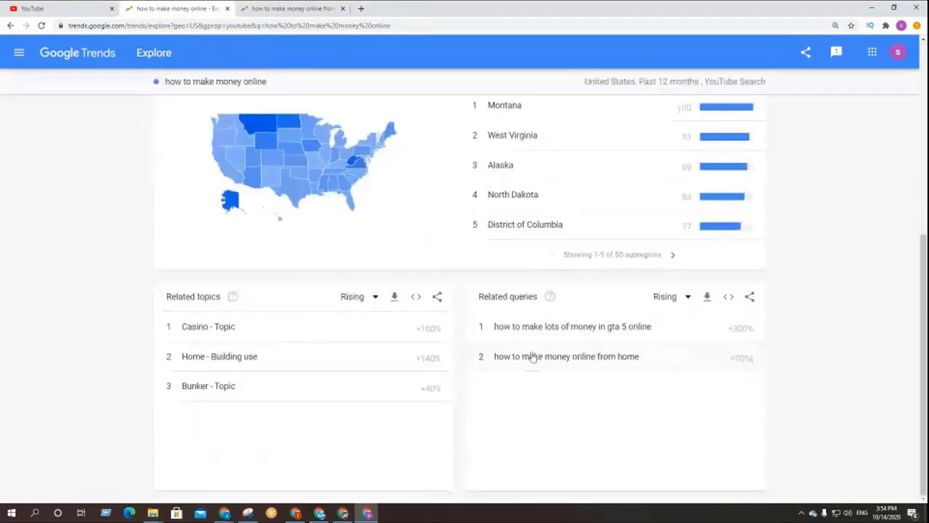
middle_click(541, 328)
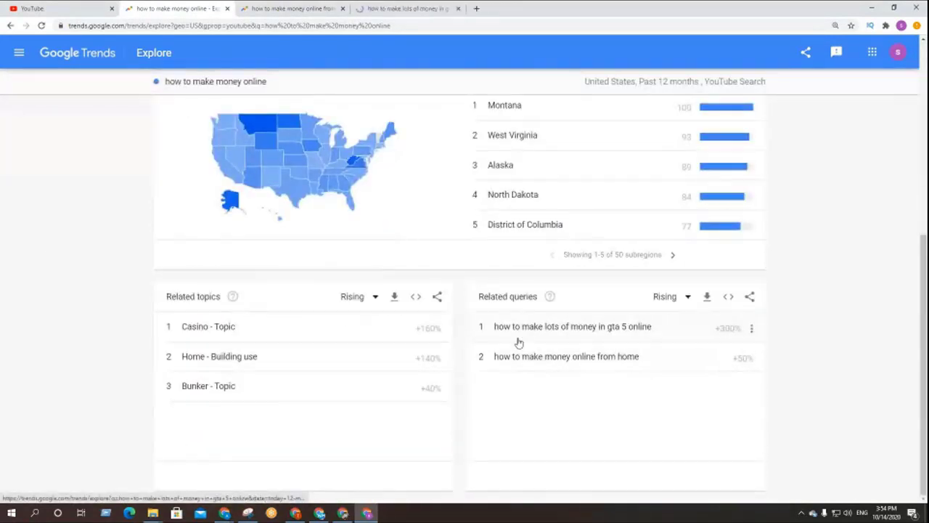
- Add the copied term "how to make money online from home" as a comparison to "how to make money online"
scroll(41, 261, "up", 5)
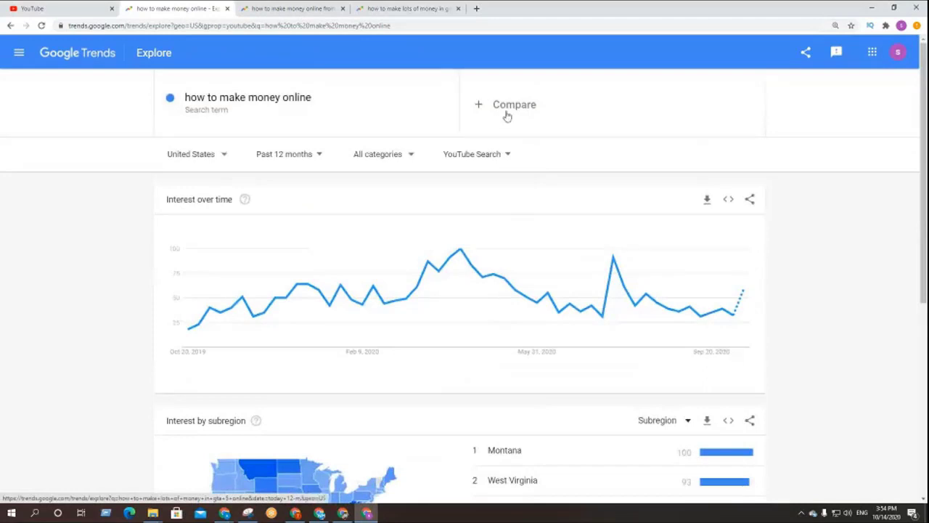
left_click(506, 112)
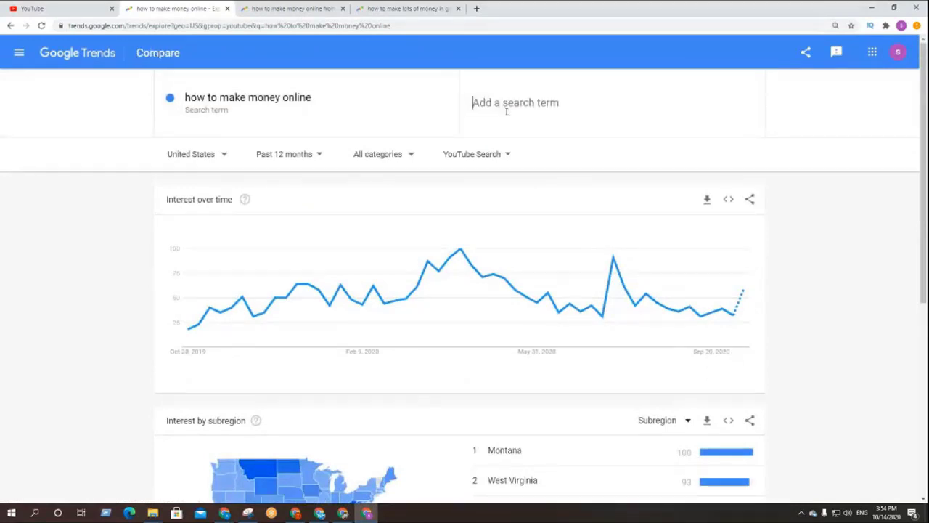
key("ctrl+v")
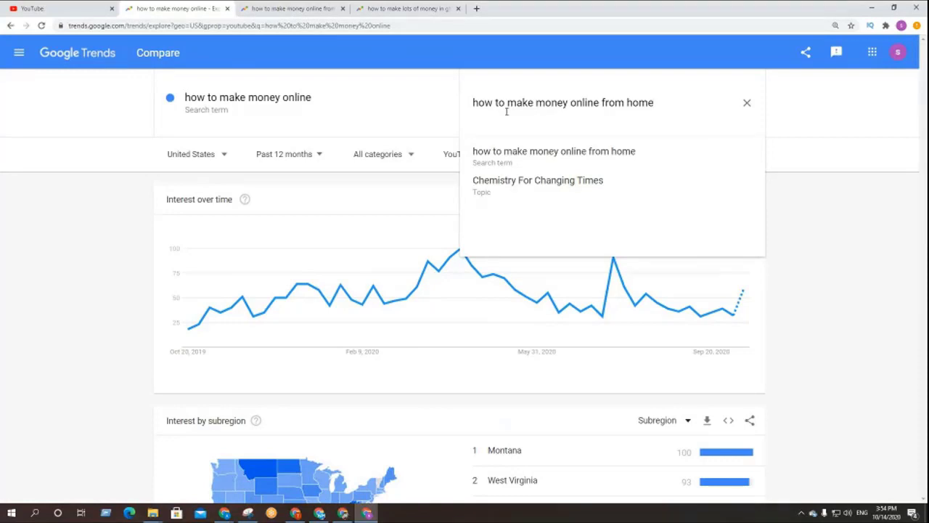
key("Return")
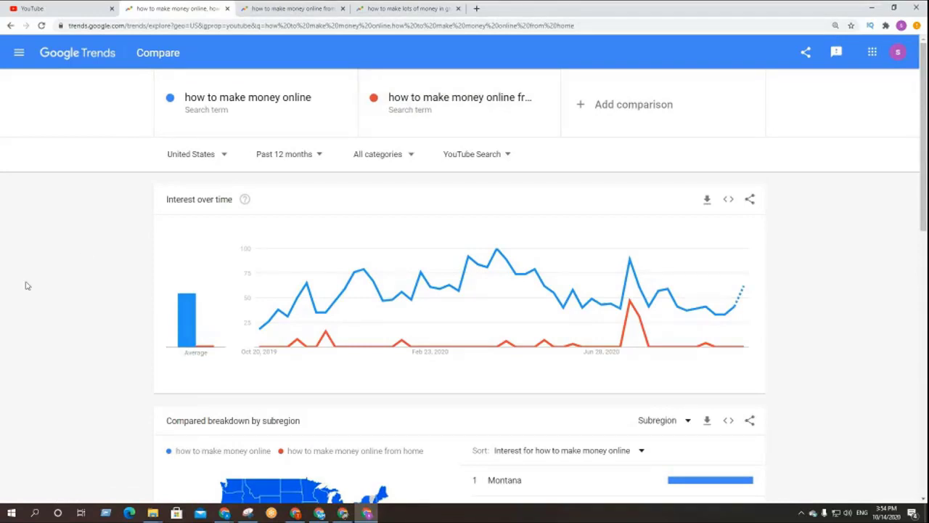
- Switch to the Google Meet call, admit the waiting participant, and return to Google Trends
left_click(302, 515)
left_click(559, 297)
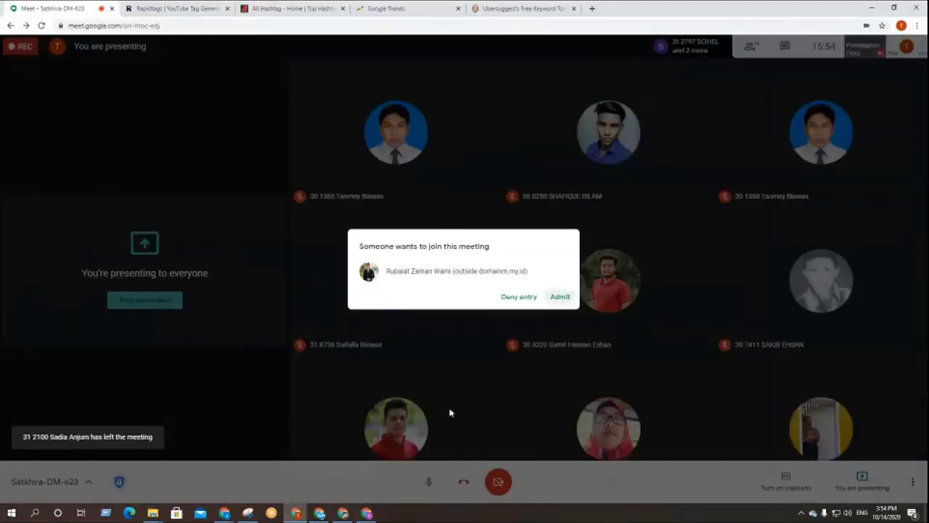
key("alt+Tab")
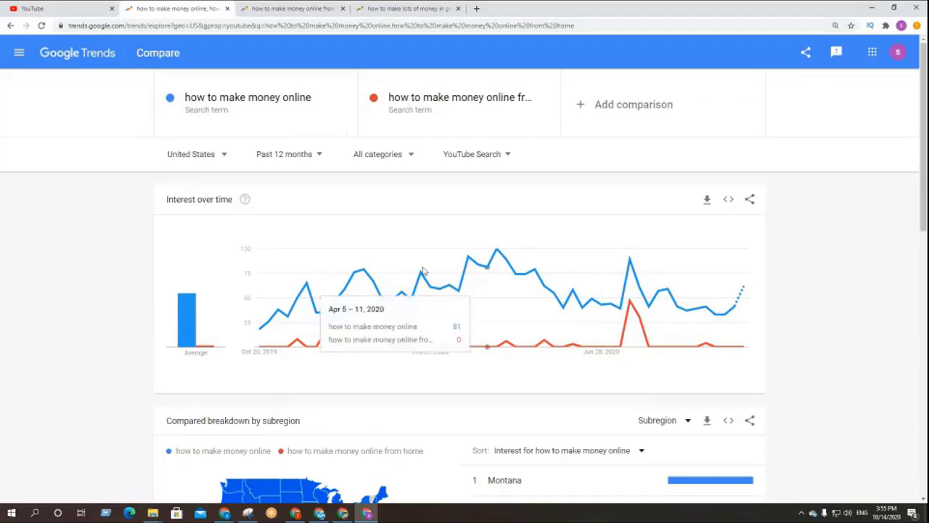
- Copy the term "how to make lots of money in gta 5 online" from its tab and add it as the third comparison term
left_click(401, 8)
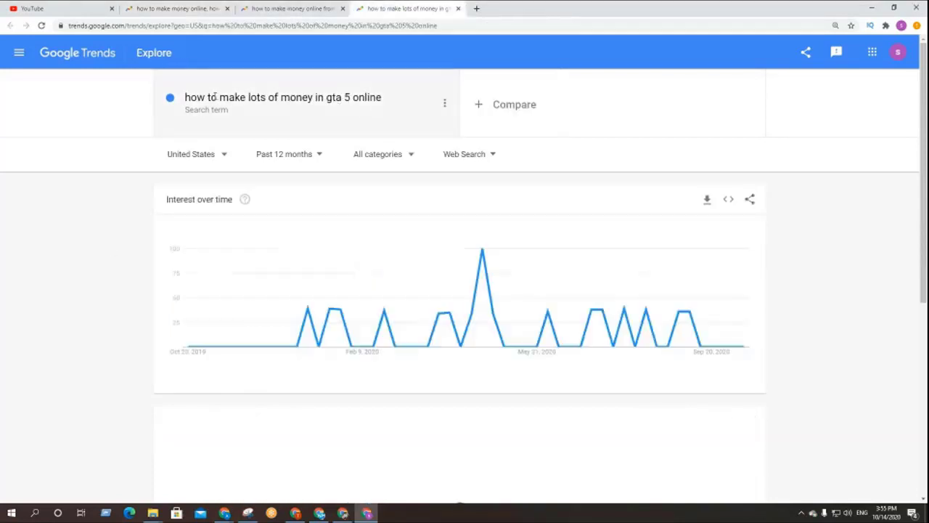
left_click(278, 97)
key("ctrl+c")
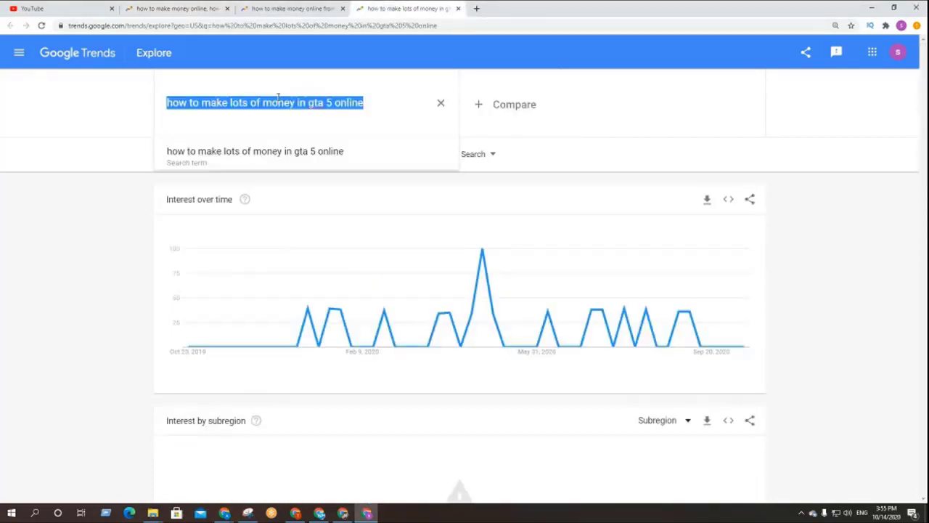
left_click(175, 8)
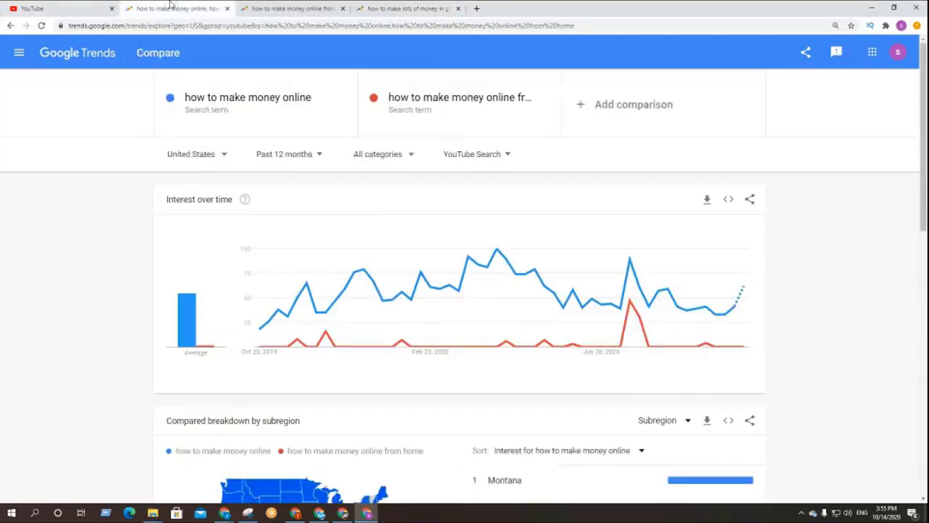
left_click(642, 105)
key("ctrl+v")
key("Return")
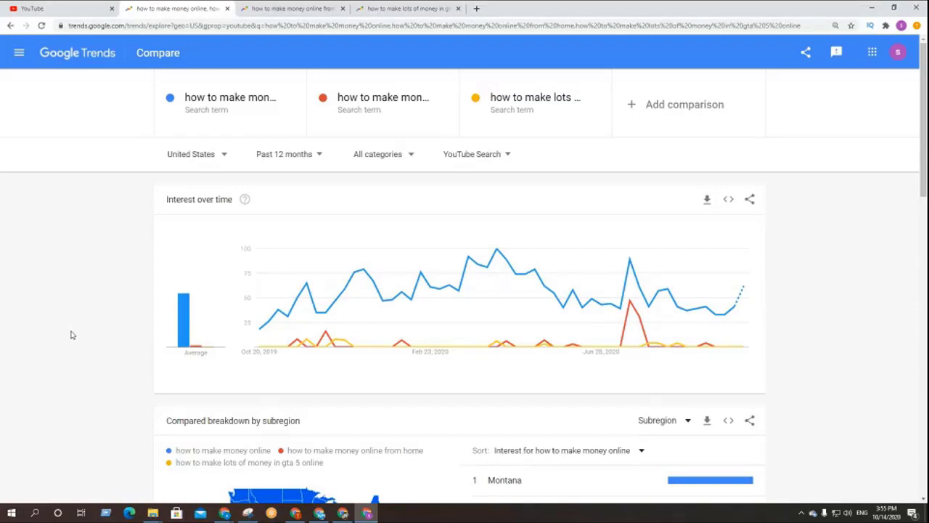
- Remove the third term, "how to make lots of money in gta 5 online", from the comparison
left_click(549, 102)
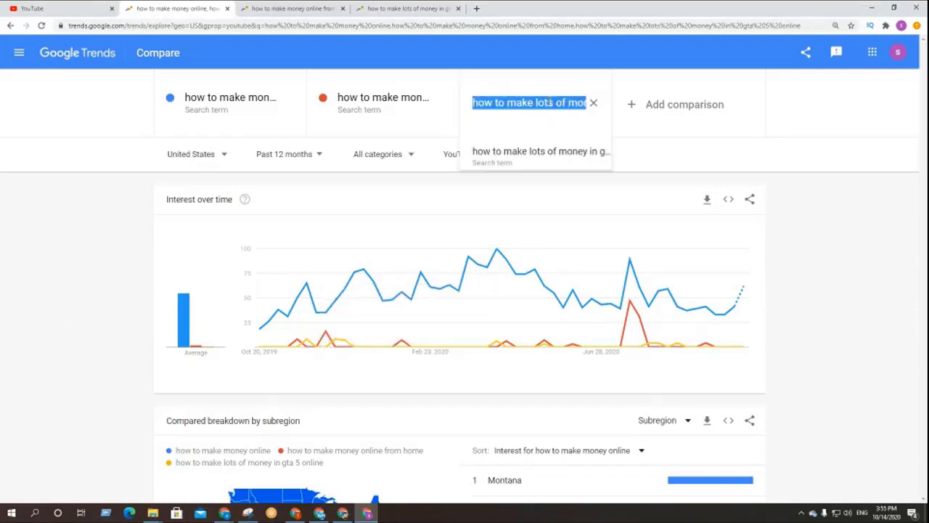
key("BackSpace")
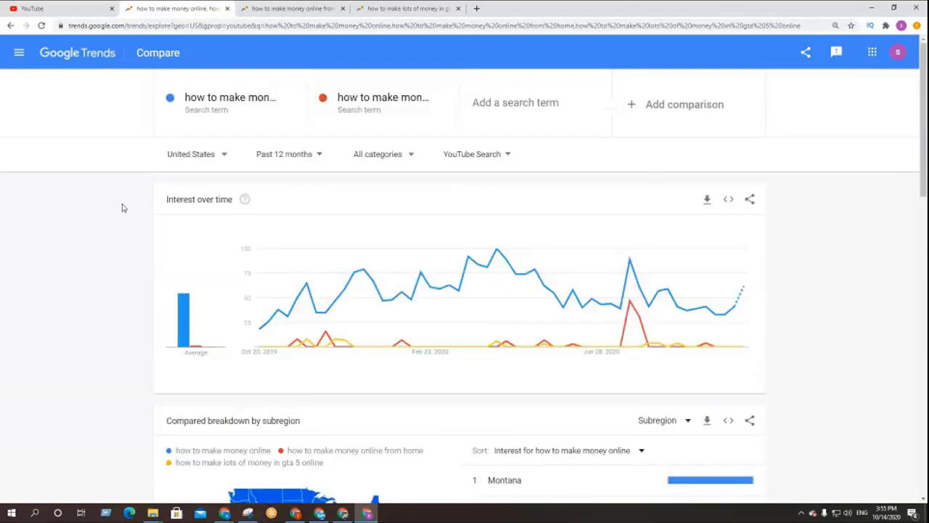
key("Return")
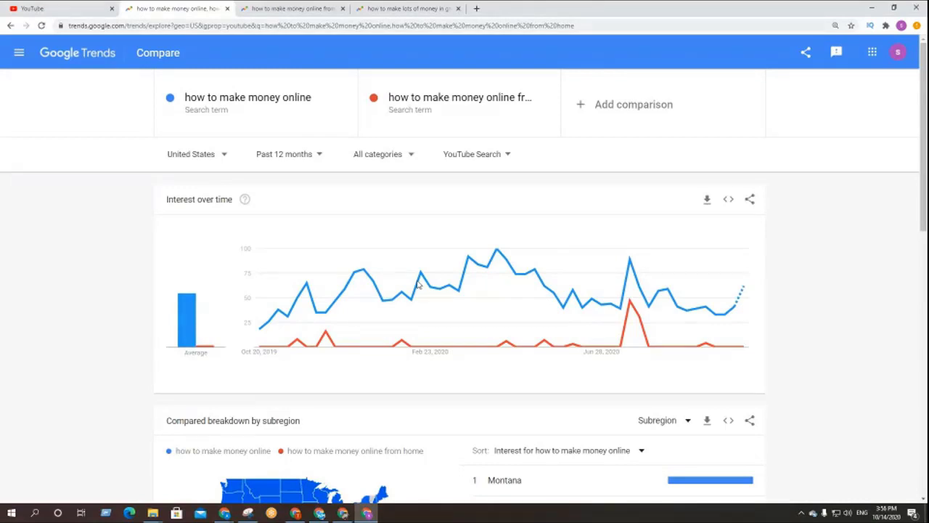
- Search Google for "how to earn money online" in a new tab and copy the search phrase
left_click(476, 8)
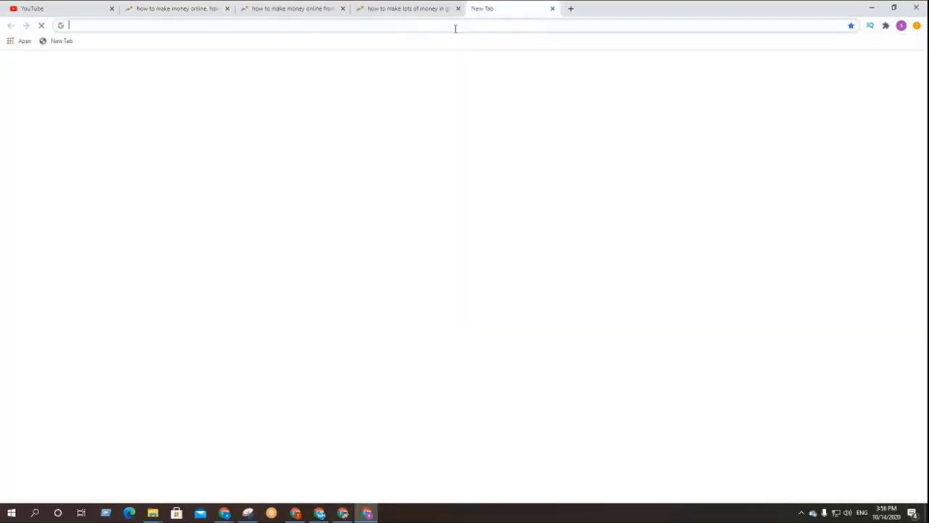
type("how to ear")
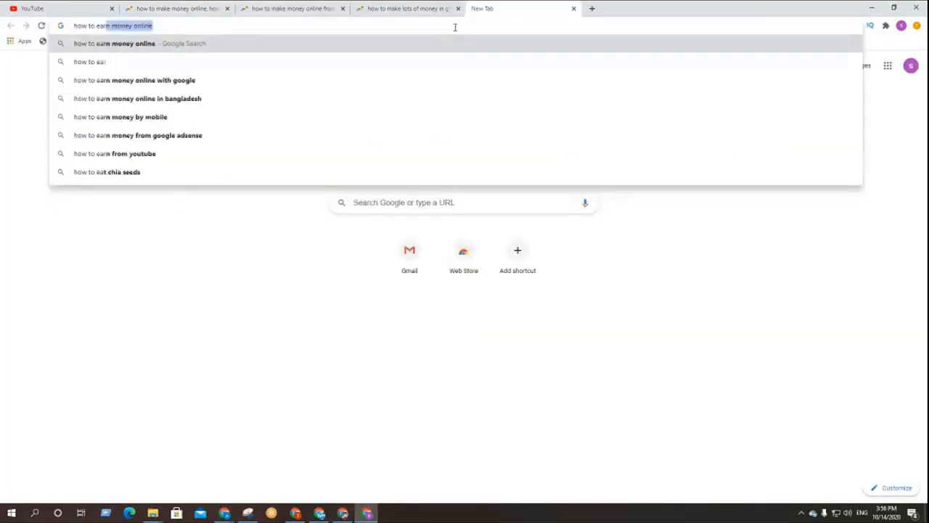
type("n")
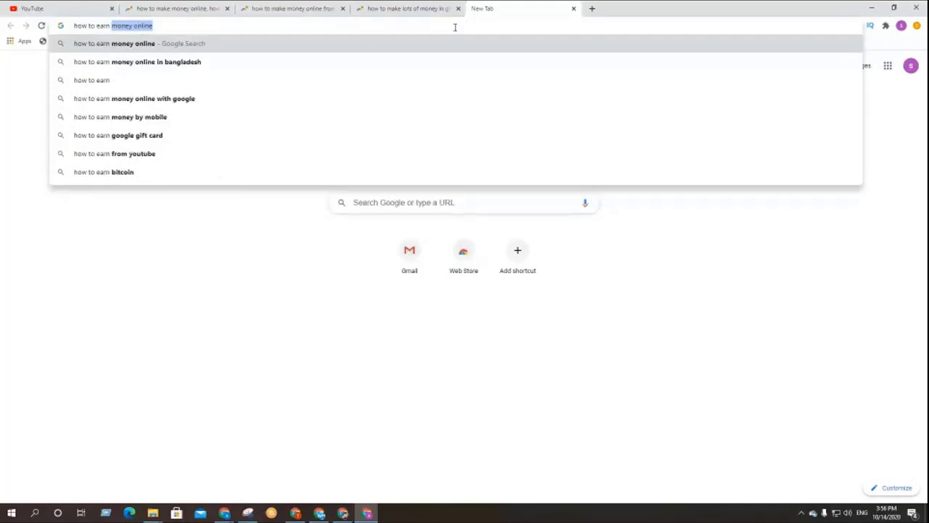
key("Return")
triple_click(224, 56)
key("ctrl+c")
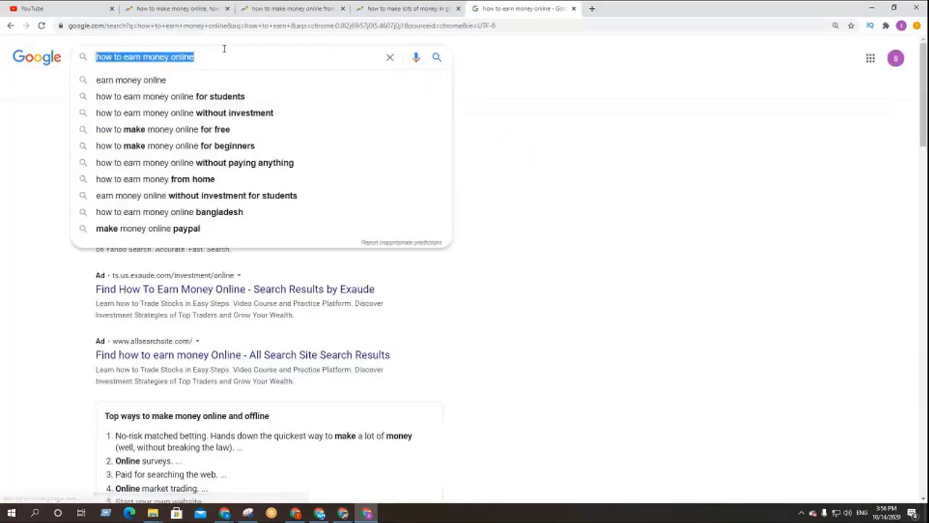
- Add the copied phrase "how to earn money online" as the third term in the Google Trends comparison
left_click(174, 8)
left_click(584, 102)
key("ctrl+v")
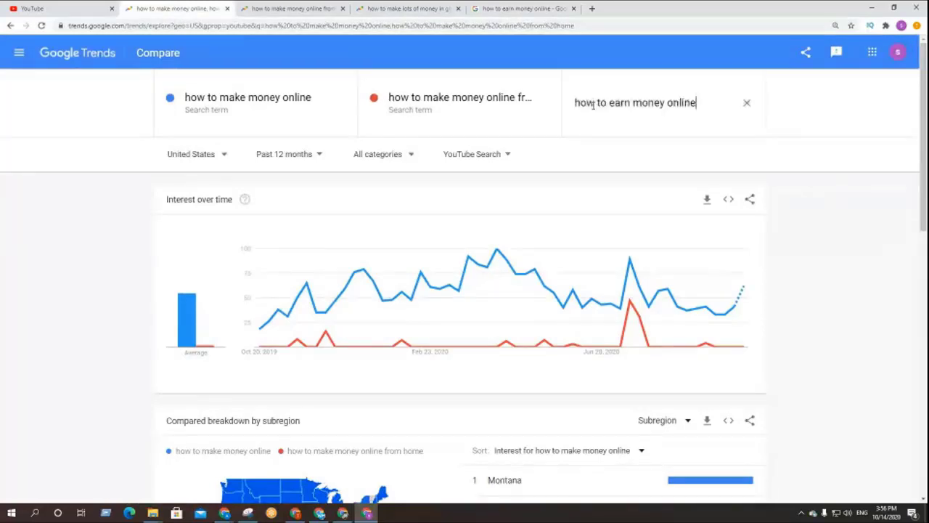
key("Return")
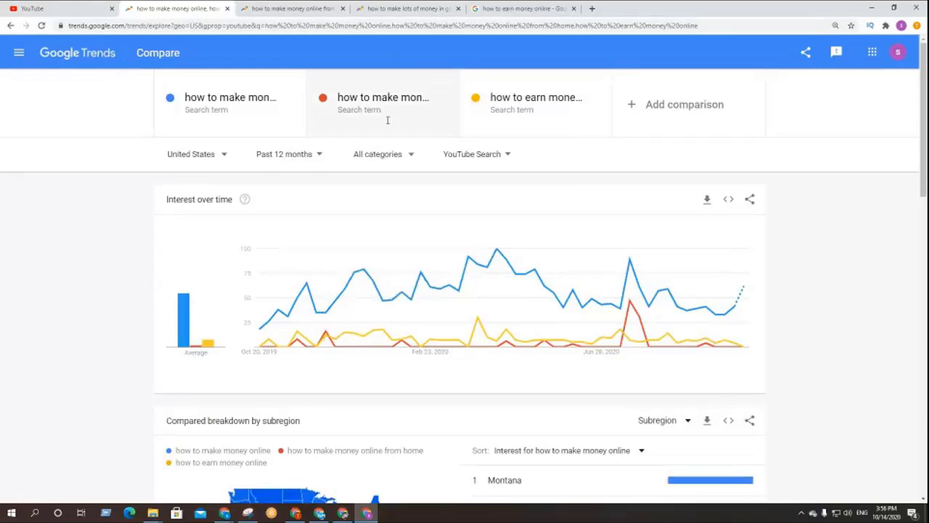
- Remove the second term, "how to make money online from home", from the Google Trends comparison
left_click(404, 104)
left_click(436, 103)
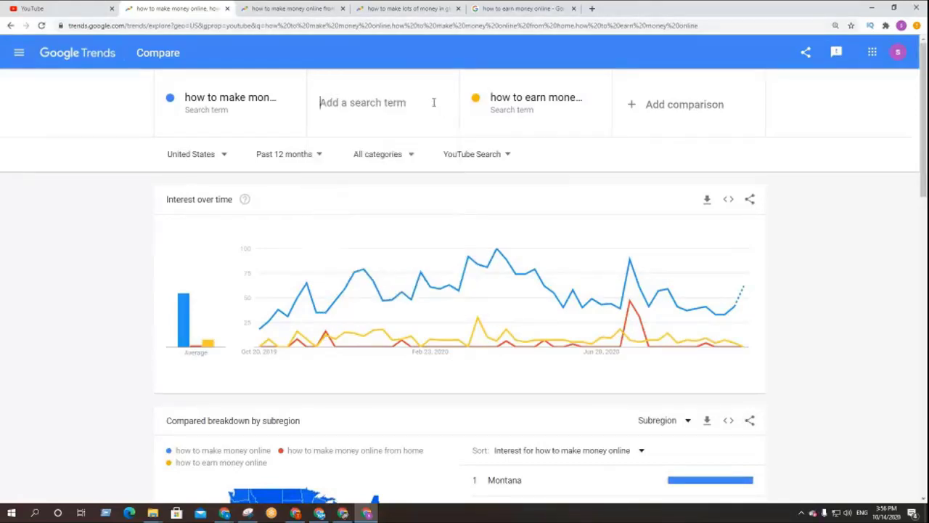
key("Return")
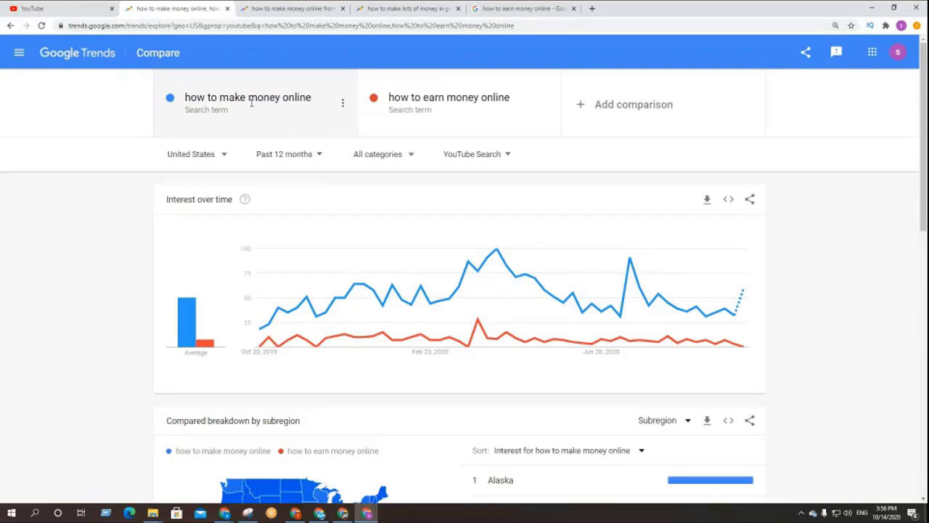
mouse_move(210, 349)
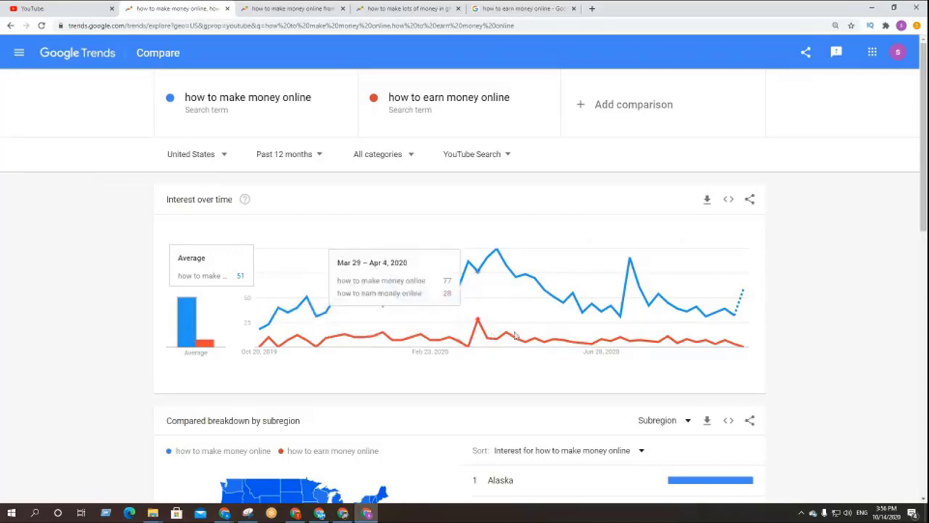
left_click(453, 108)
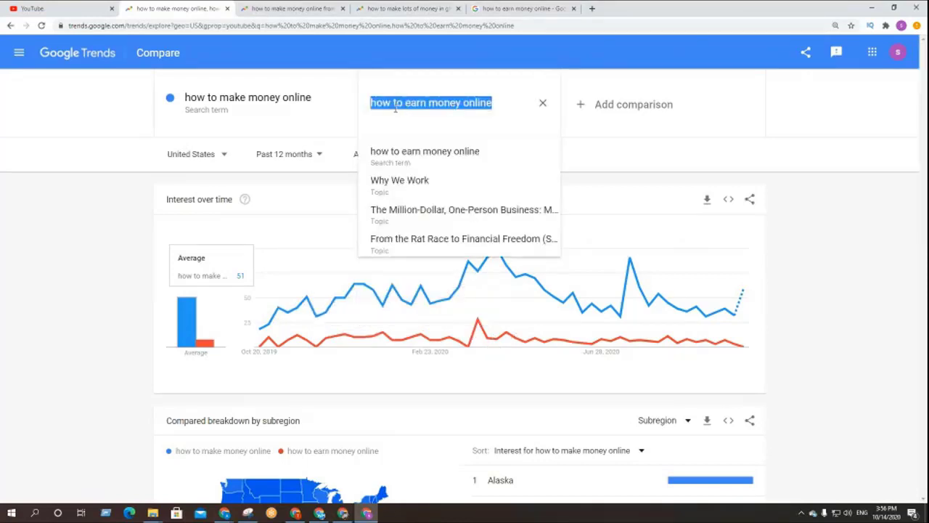
left_click(427, 103)
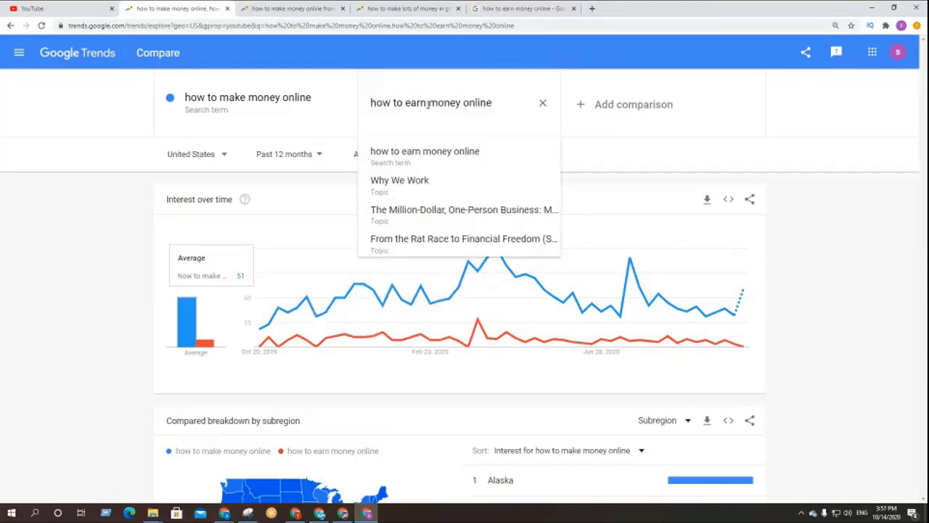
left_click(69, 170)
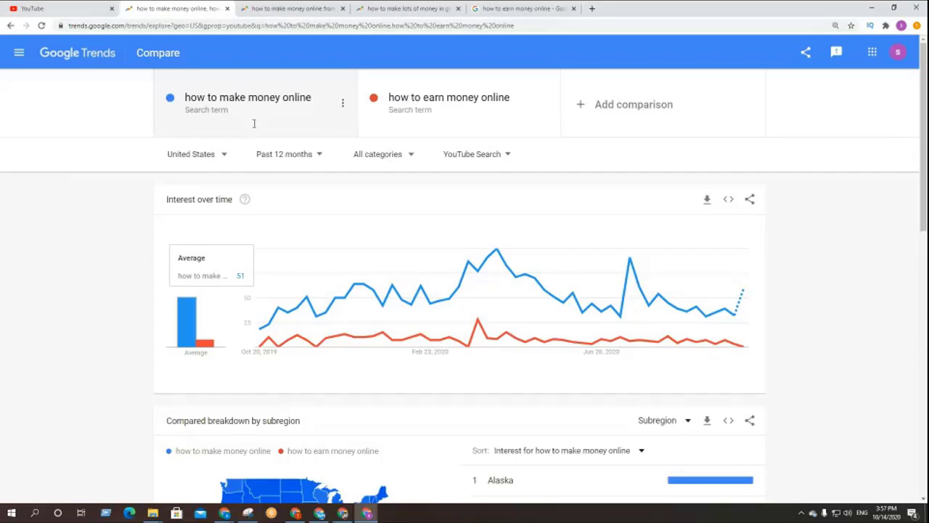
- Set the comparison's region to Bangladesh
left_click(195, 156)
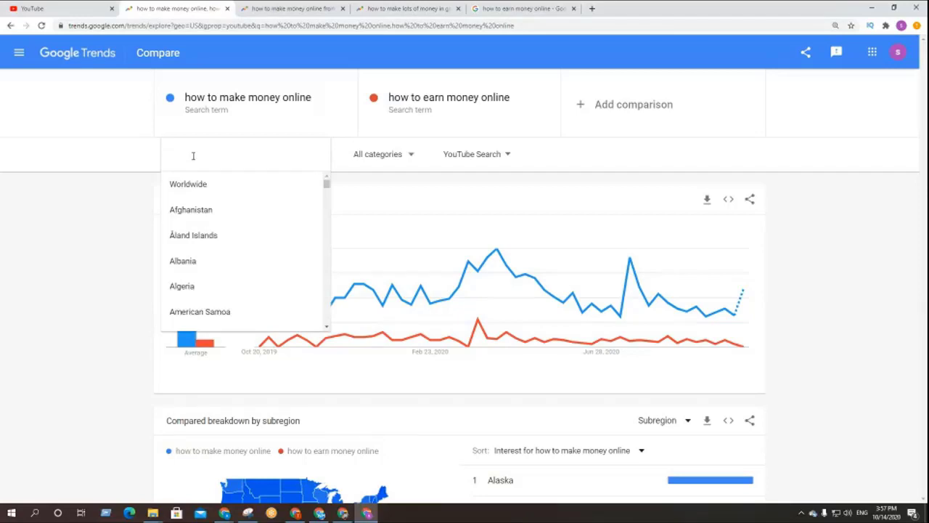
type("bang")
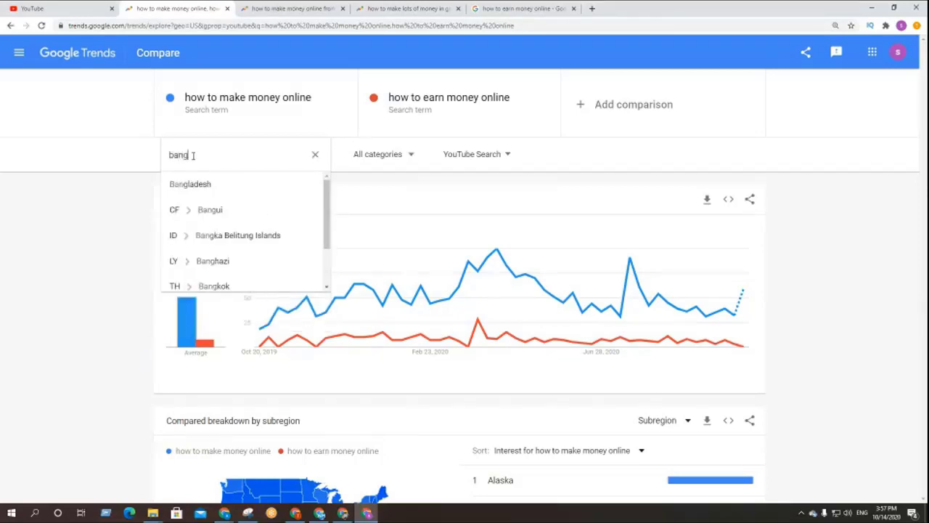
left_click(207, 185)
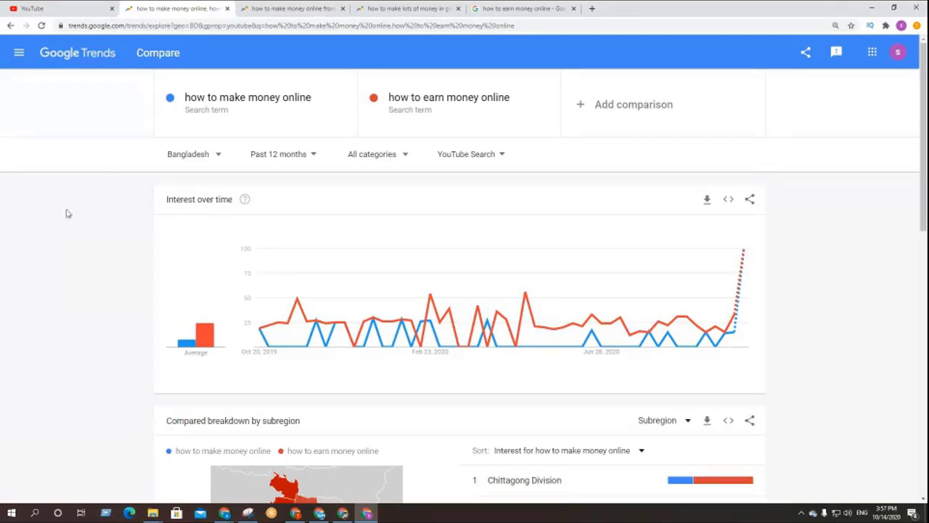
- Examine both terms' interest over time, averages, subregion breakdown and related queries for Bangladesh
mouse_move(280, 319)
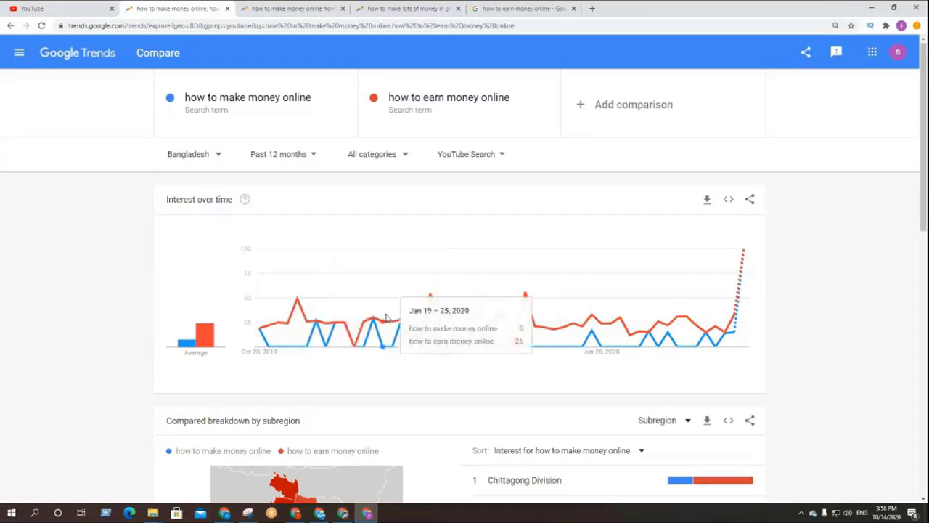
mouse_move(211, 342)
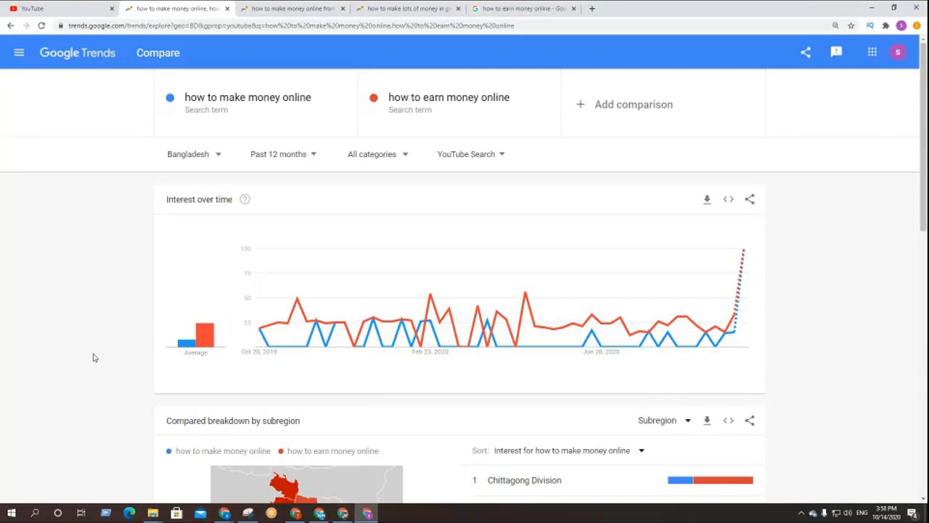
scroll(94, 356, "down", 3)
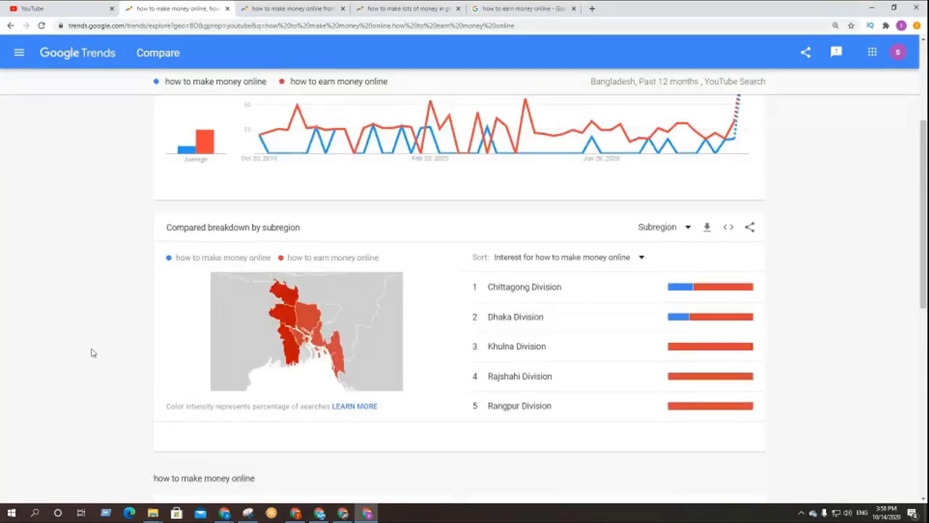
scroll(93, 390, "up", 1)
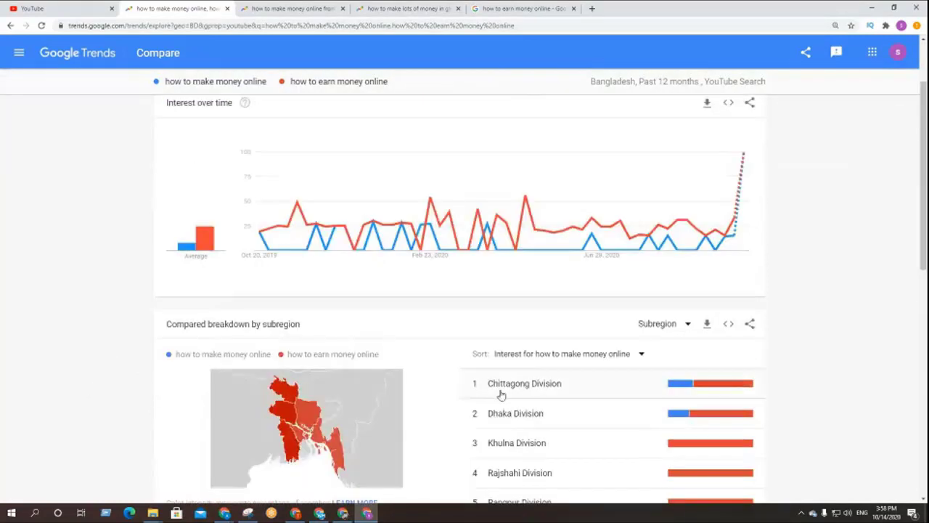
mouse_move(685, 385)
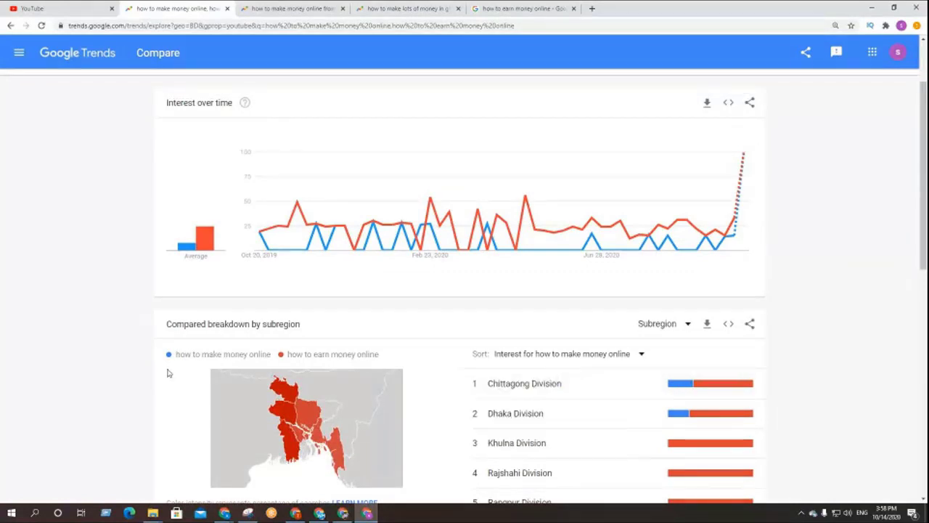
scroll(166, 371, "up", 1)
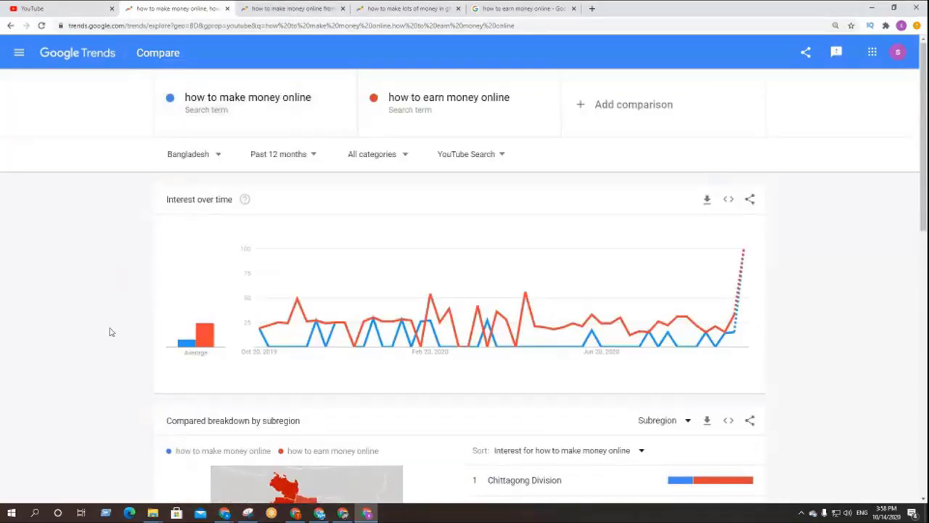
scroll(110, 329, "down", 2)
mouse_move(676, 368)
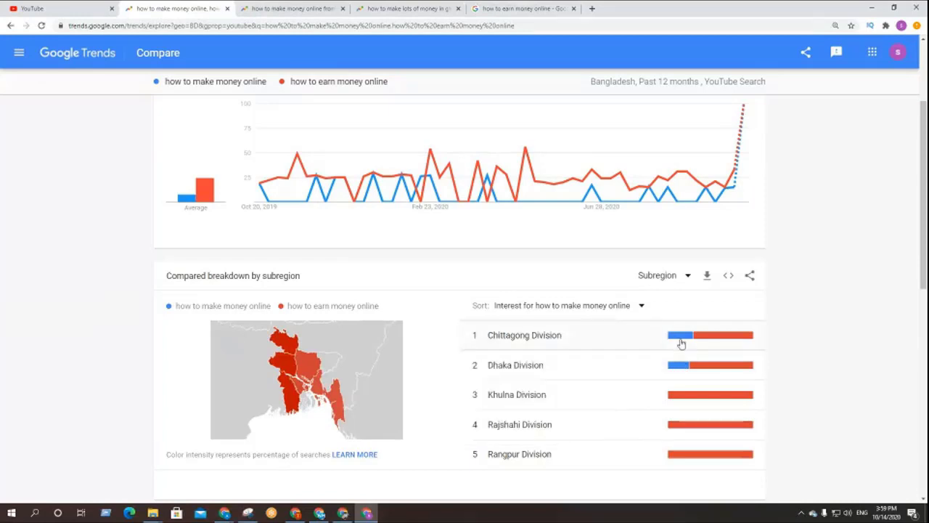
mouse_move(680, 342)
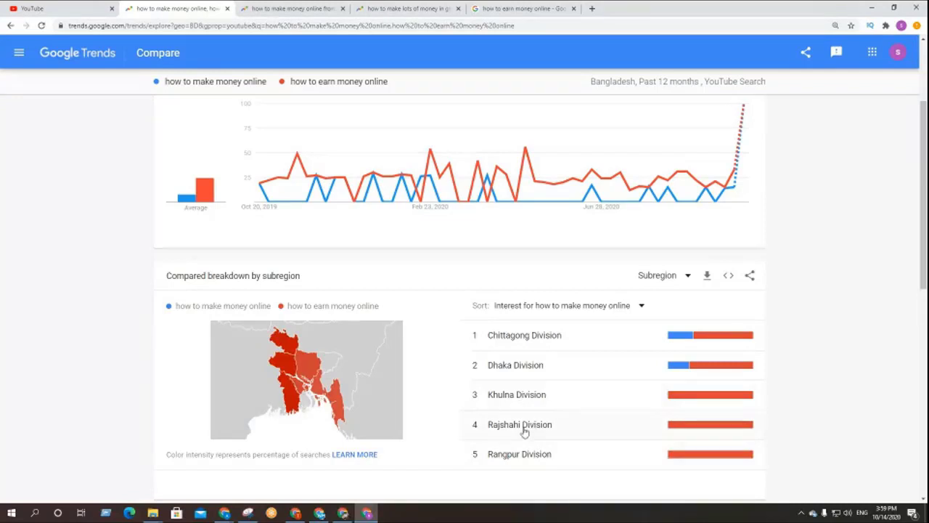
mouse_move(682, 402)
scroll(62, 373, "down", 5)
scroll(59, 375, "down", 3)
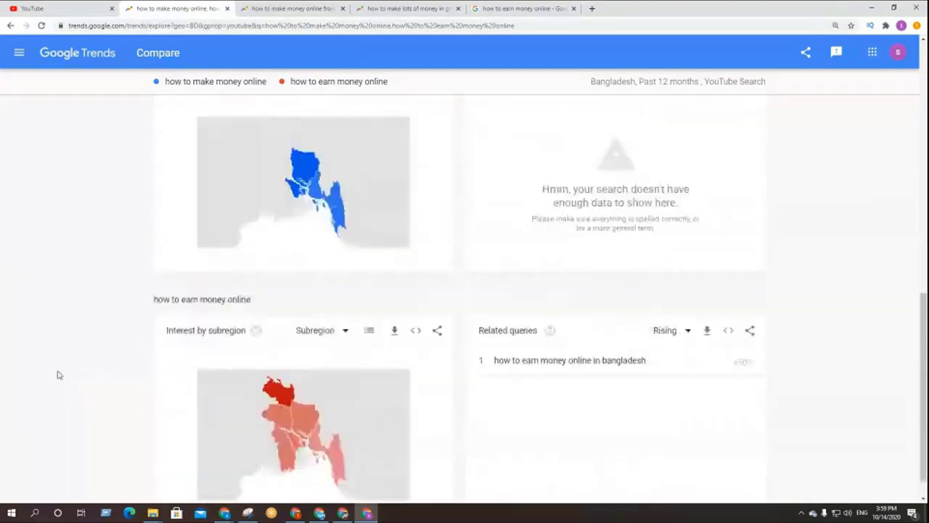
scroll(59, 374, "up", 10)
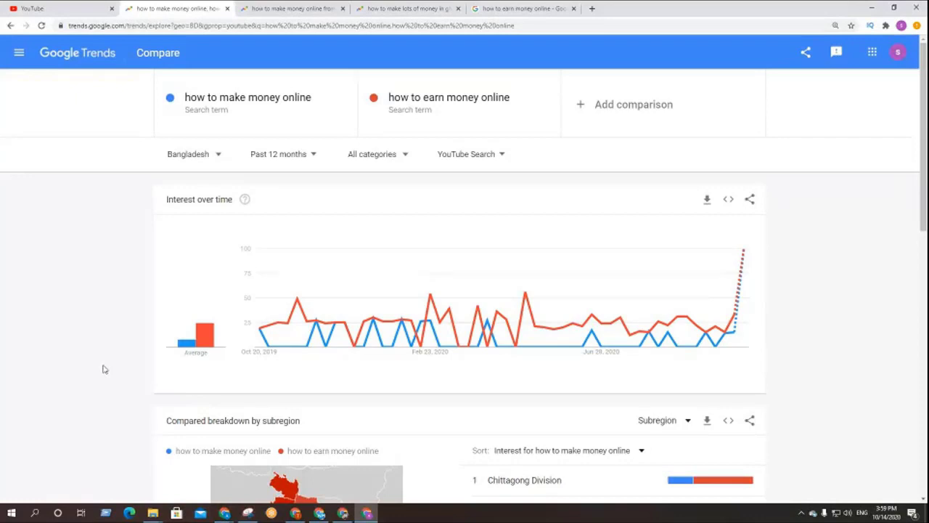
- Set the comparison's region to India and review both terms' averages and subregion breakdown
left_click(200, 156)
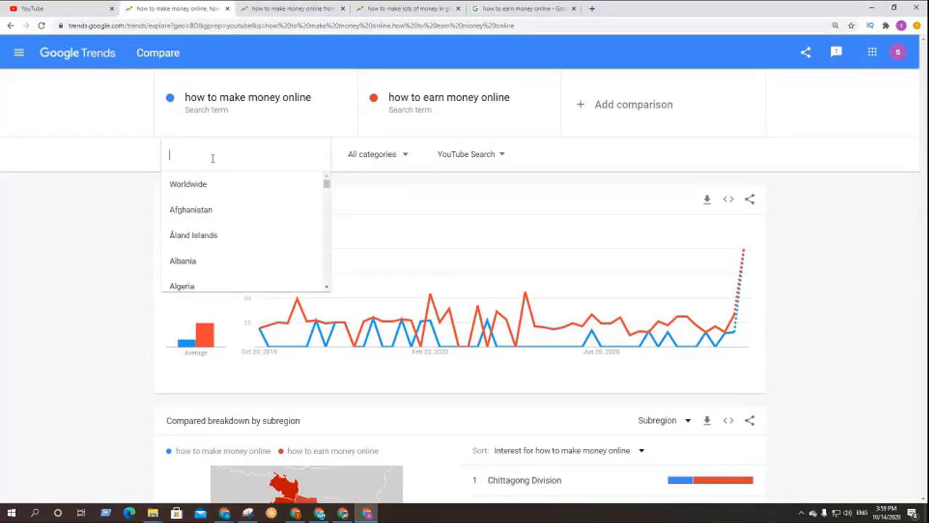
type("indi")
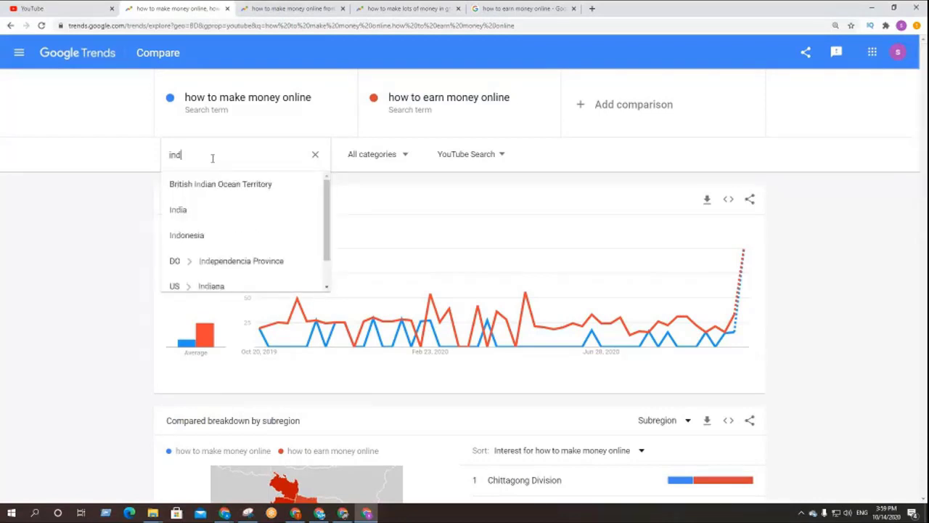
left_click(190, 209)
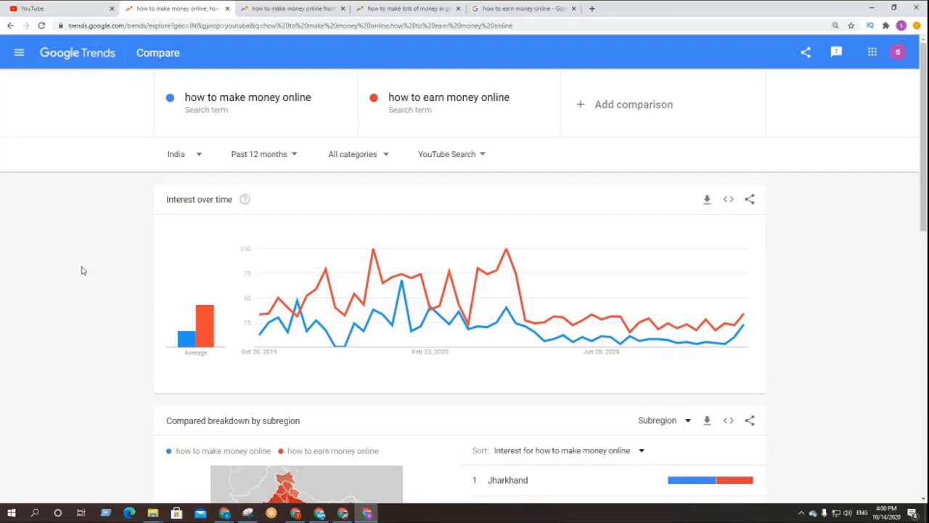
mouse_move(210, 322)
scroll(831, 389, "down", 3)
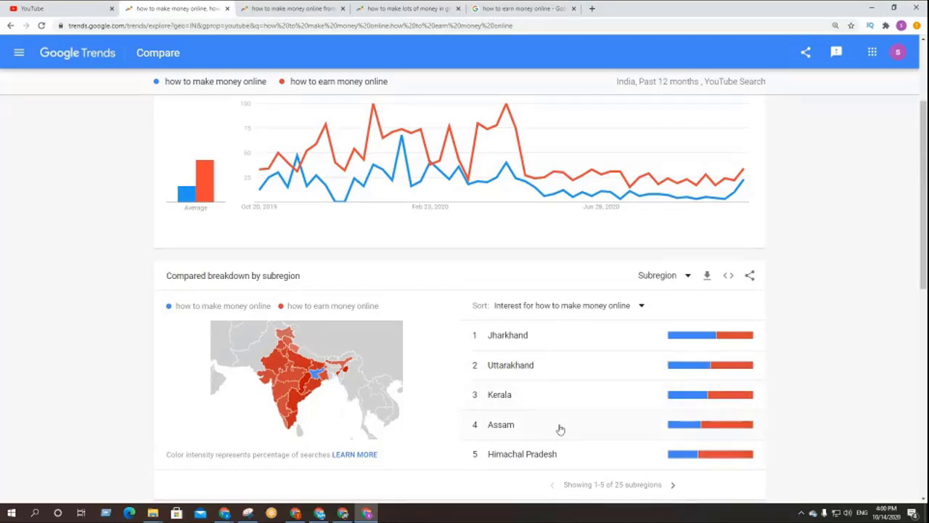
scroll(557, 428, "down", 1)
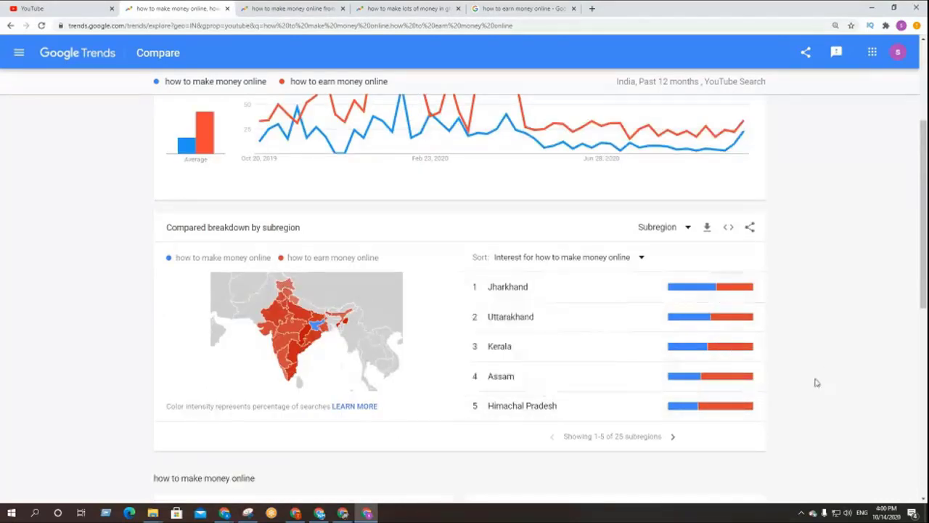
scroll(826, 369, "up", 4)
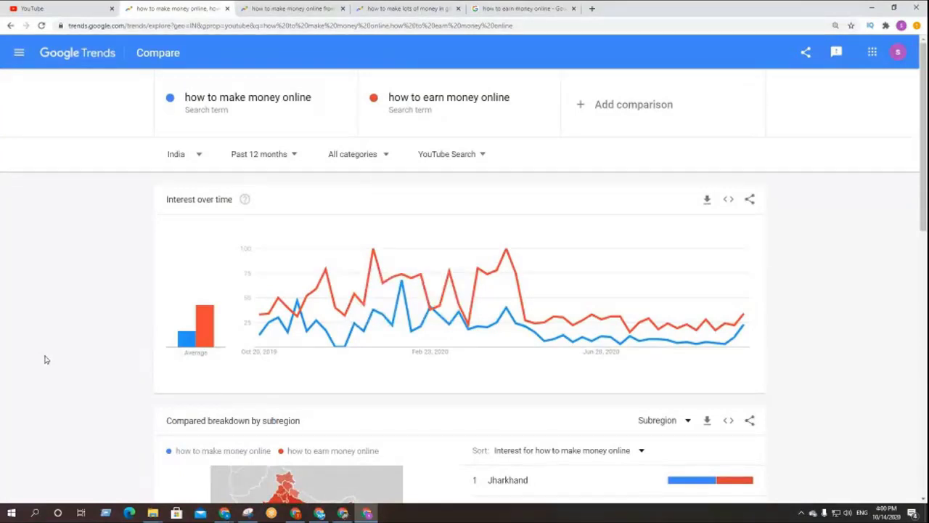
- Set the comparison's region back to Bangladesh
left_click(176, 155)
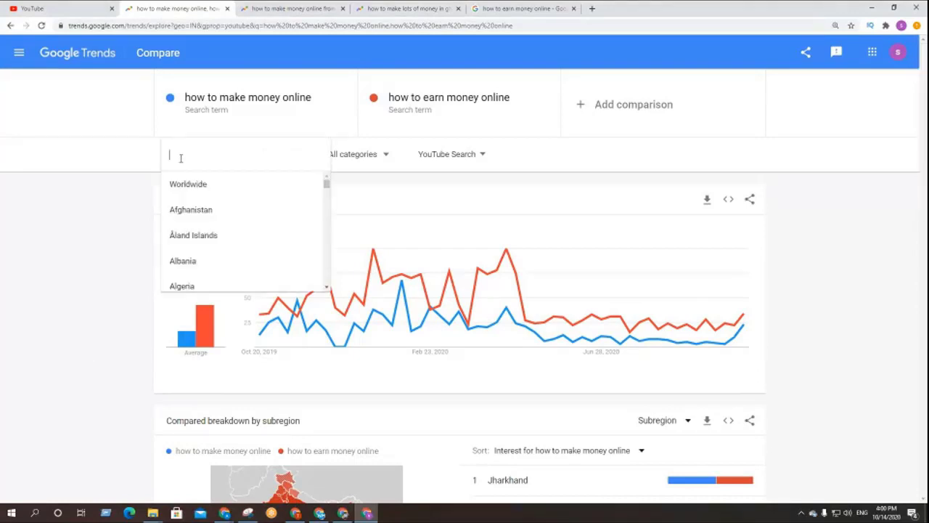
type("bang")
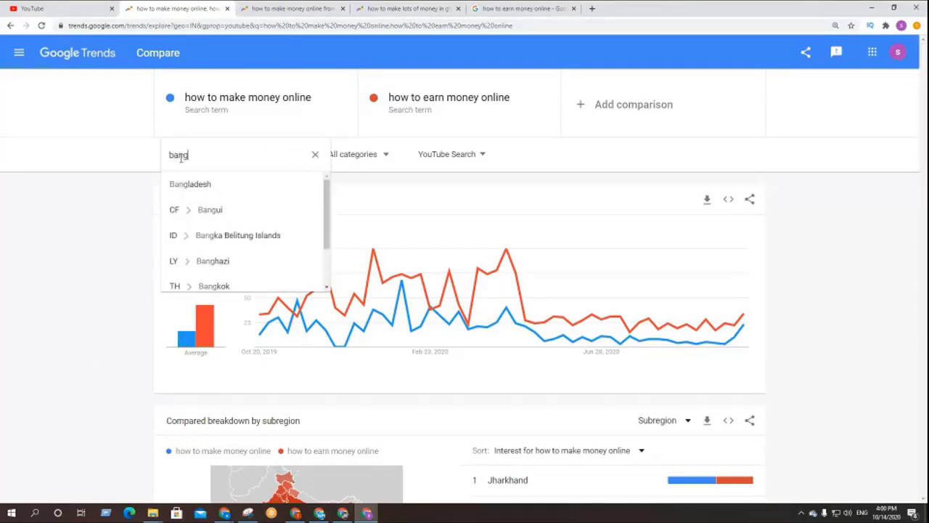
left_click(201, 193)
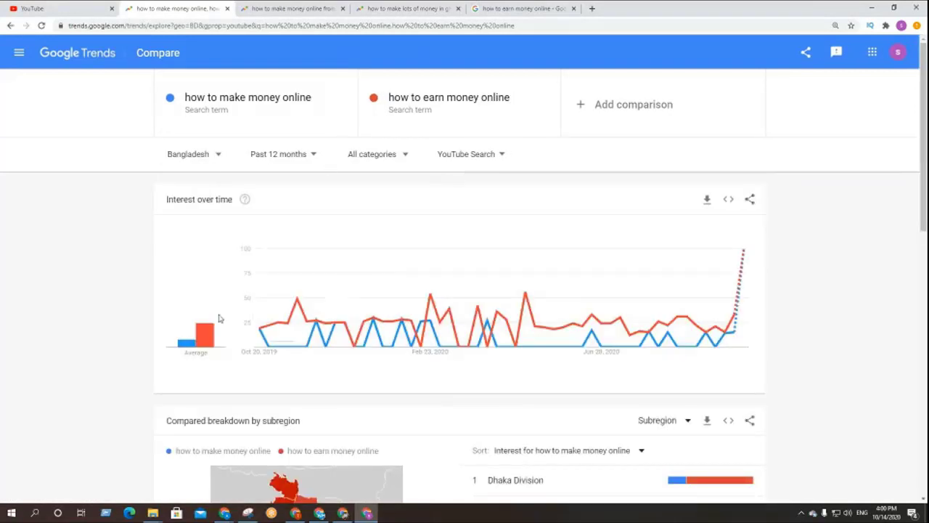
- Extend the second comparison term to "how to earn money online 2020"
left_click(401, 97)
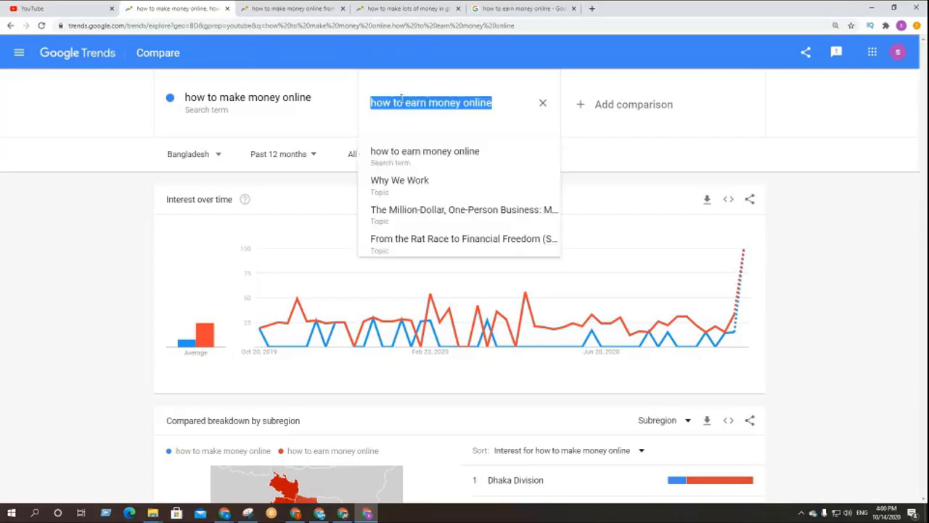
left_click(497, 101)
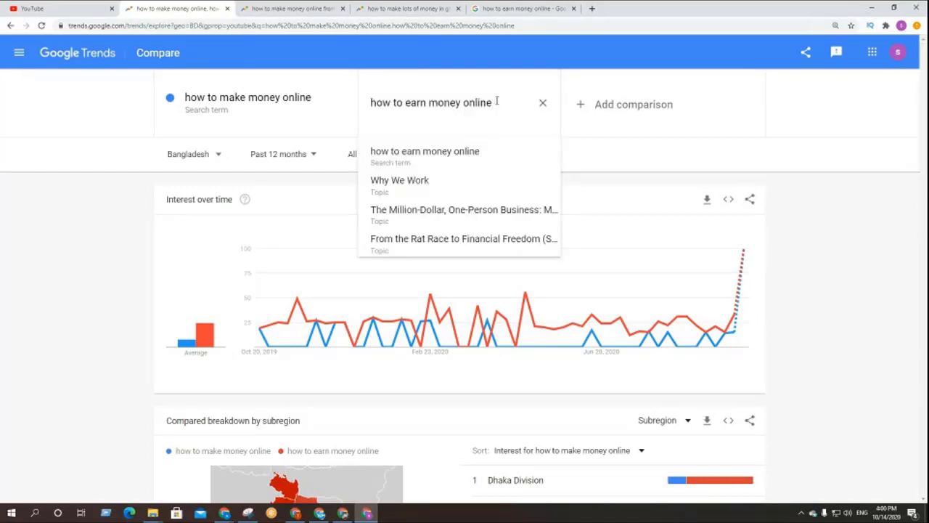
type("2020")
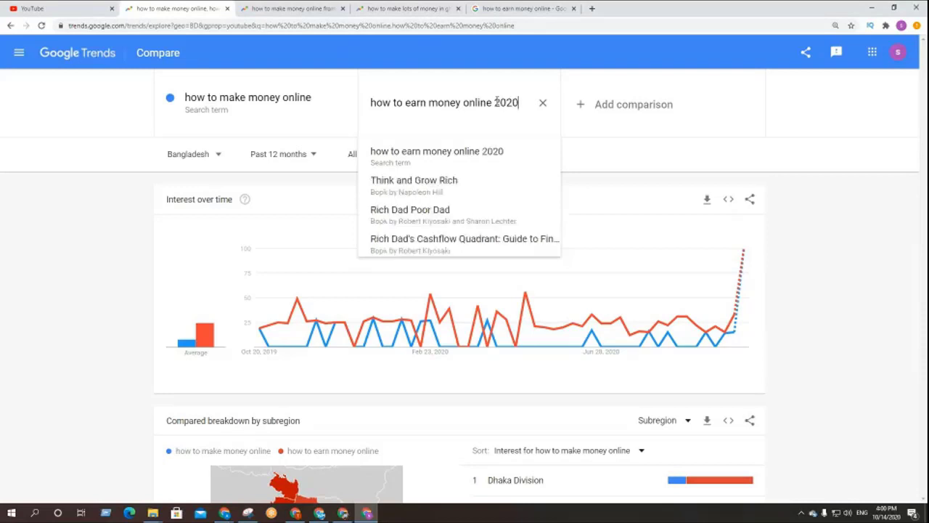
key("Return")
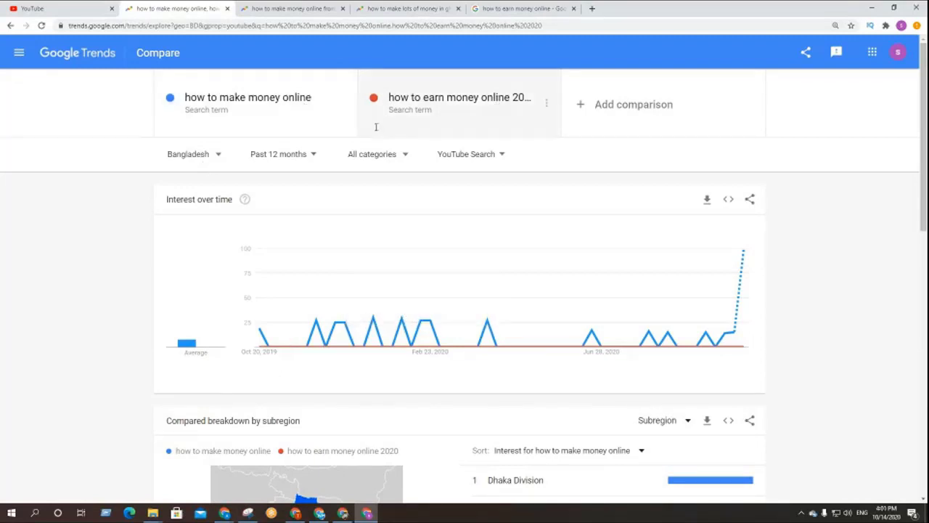
- Remove "2020" from the second term so it reads "how to earn money online"
left_click(525, 101)
left_click(494, 103)
left_click_drag(494, 103, 520, 104)
key("BackSpace")
key("Return")
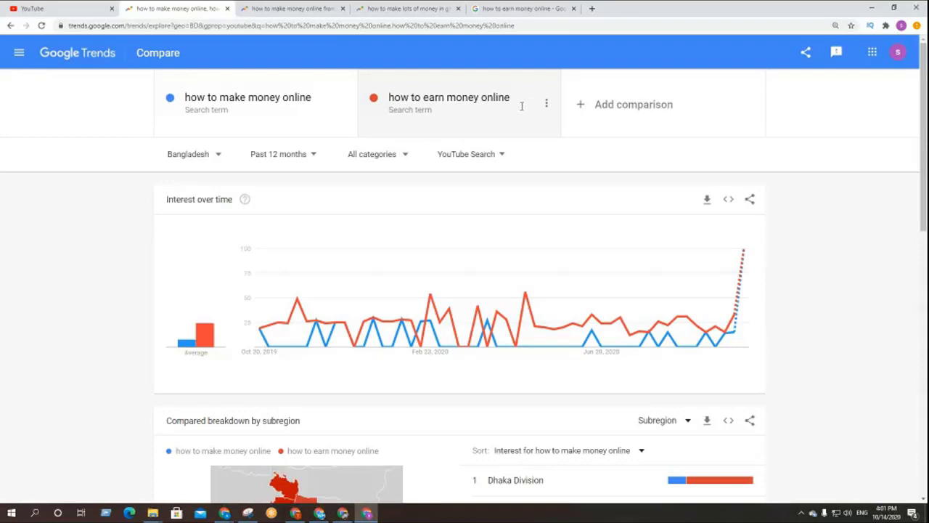
- Copy the second comparison term, "how to earn money online", into the Title property of the video file
left_click(415, 98)
key("ctrl+c")
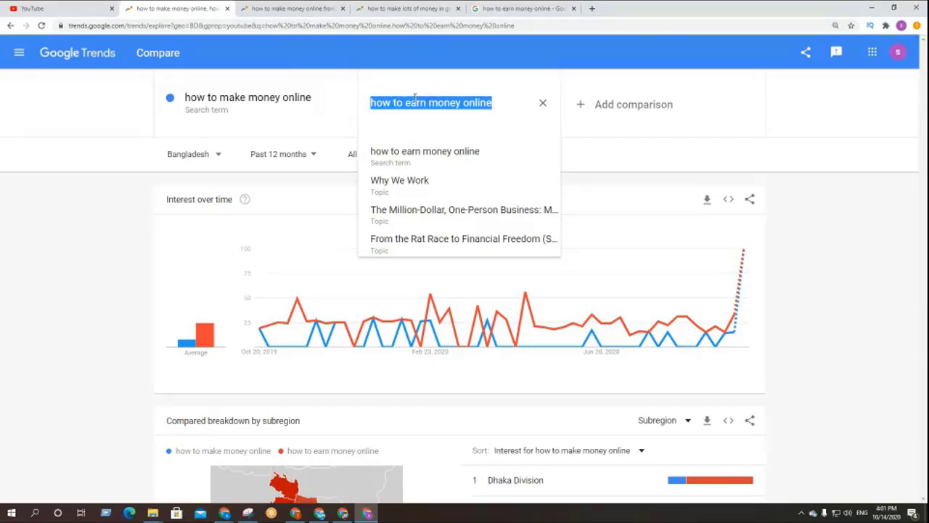
left_click(152, 512)
left_click(191, 479)
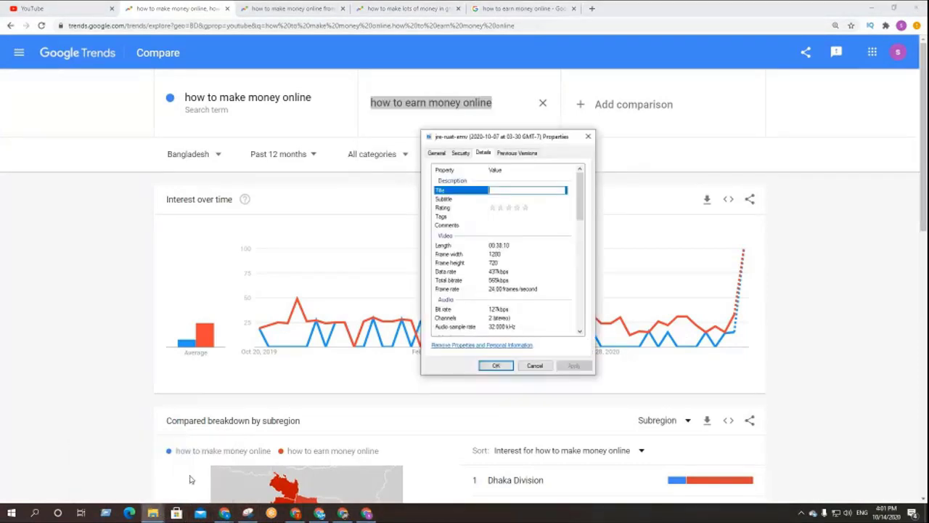
key("ctrl+v")
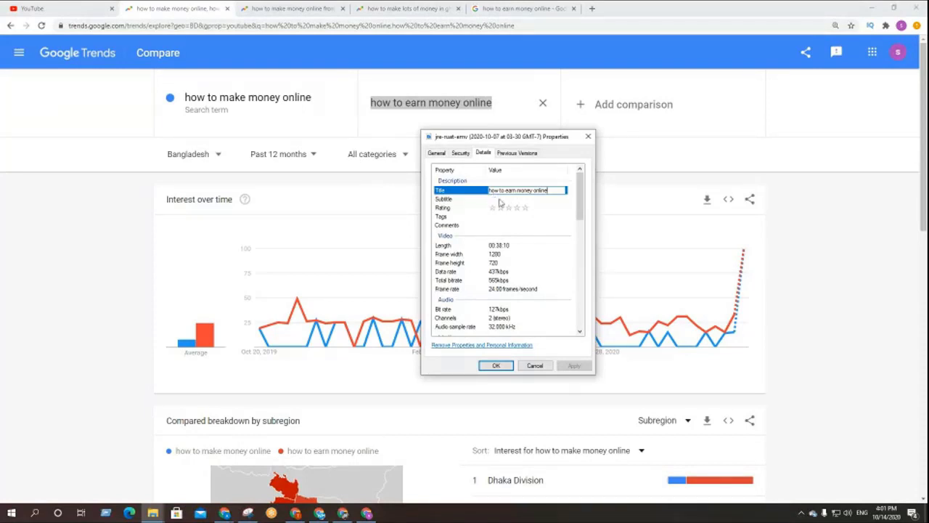
- Fill the video file's Subtitle with "how to earn money online" followed by "how to make money online", and rate it five stars
left_click(501, 198)
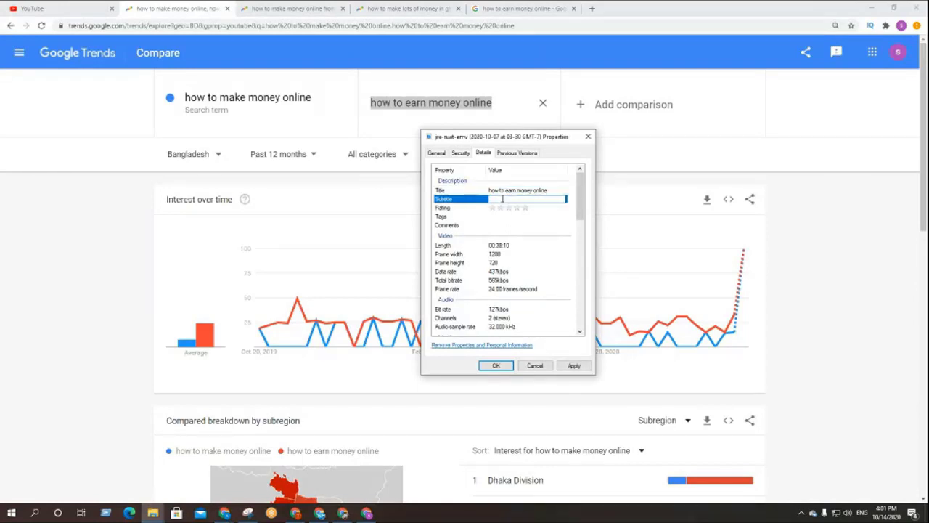
key("ctrl+v")
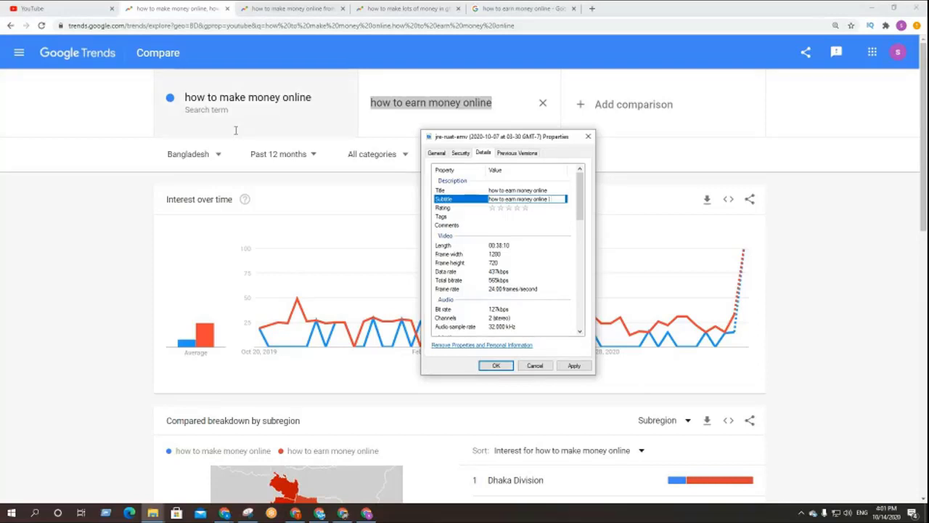
left_click(245, 102)
key("ctrl+c")
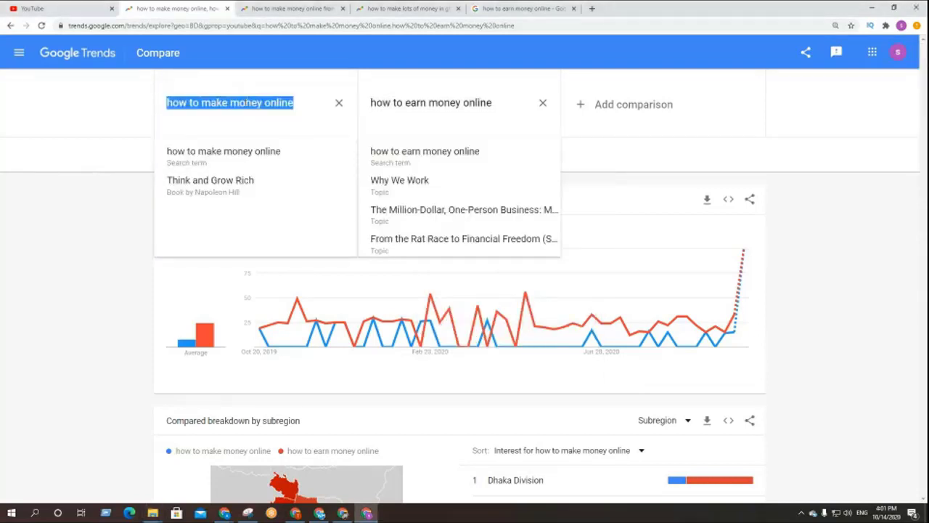
mouse_move(152, 512)
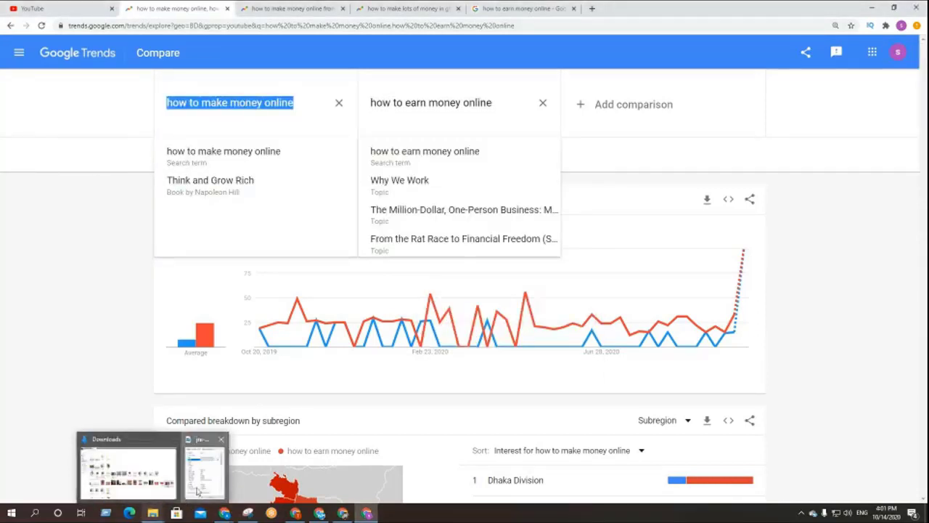
left_click(207, 464)
key("ctrl+v")
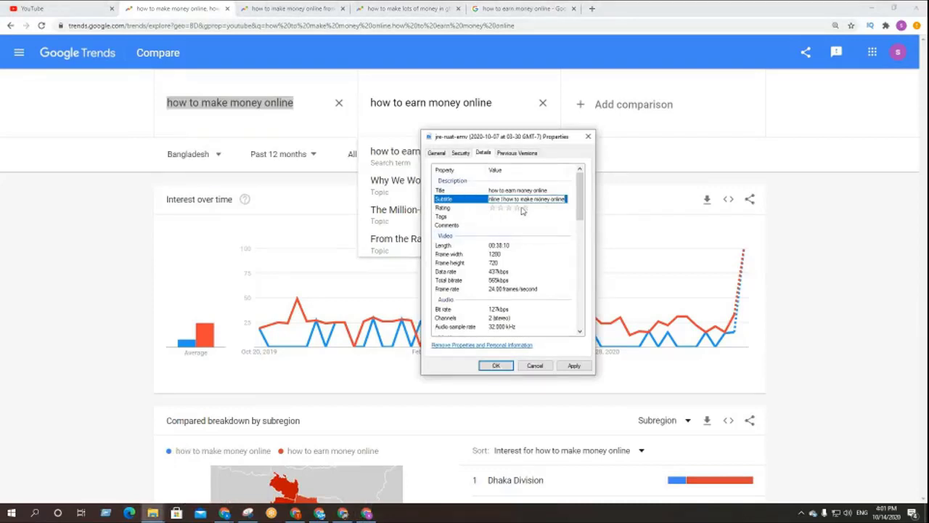
left_click(524, 211)
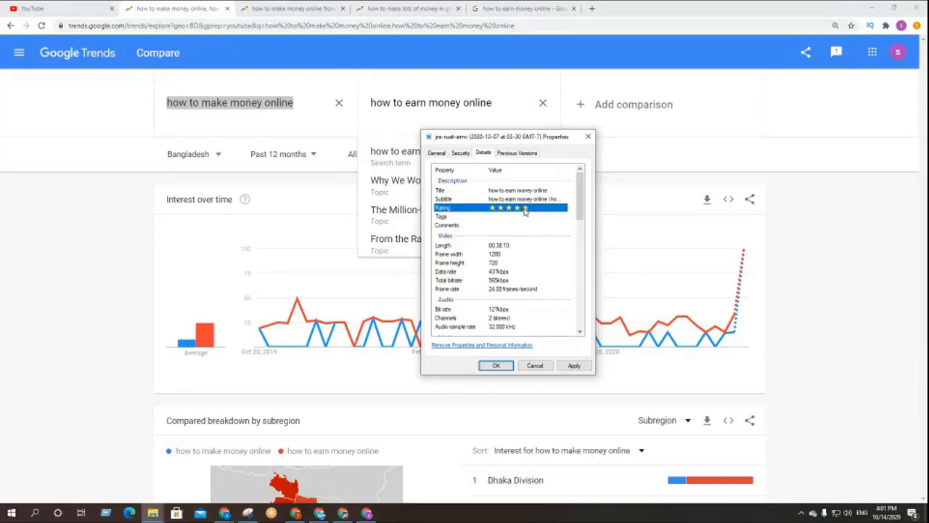
left_click(523, 217)
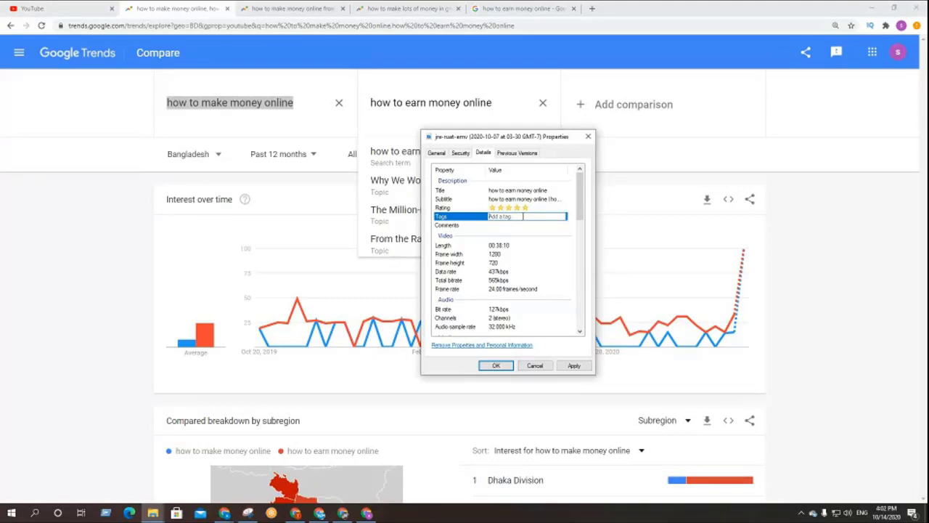
- Search Google for "rapidtags" in a new browser tab and open the Rapidtags YouTube tag generator
left_click(100, 184)
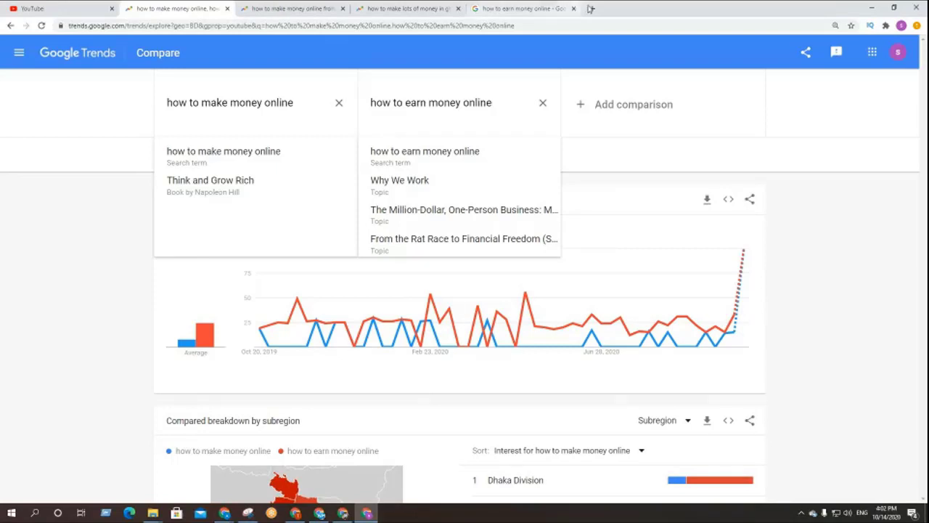
left_click(592, 9)
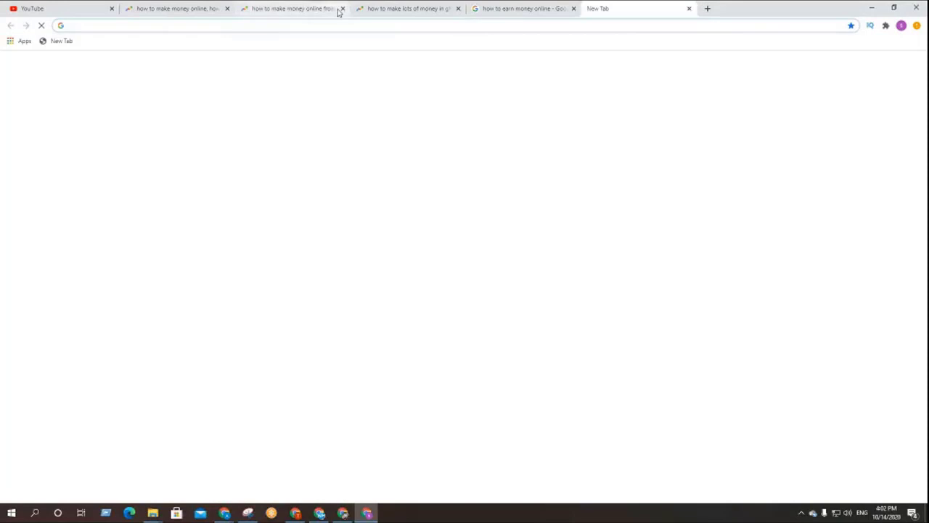
left_click(433, 27)
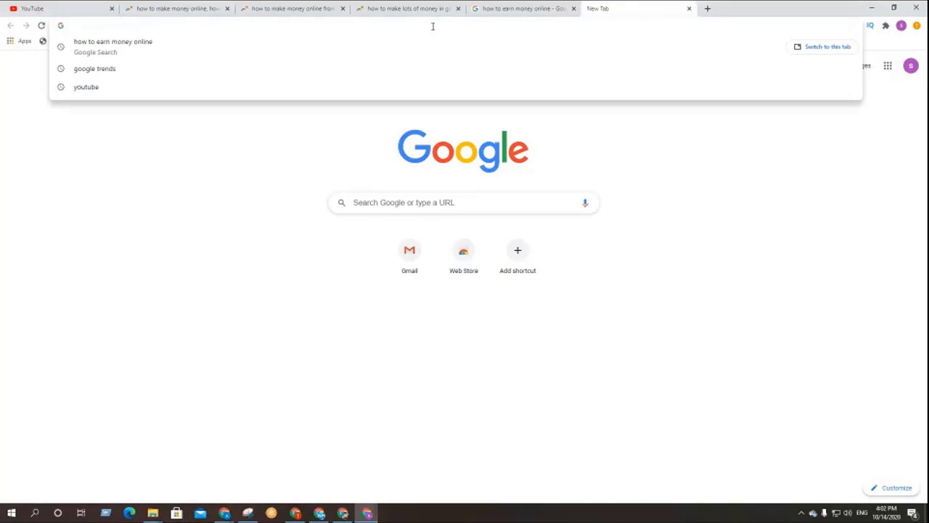
type("rapid")
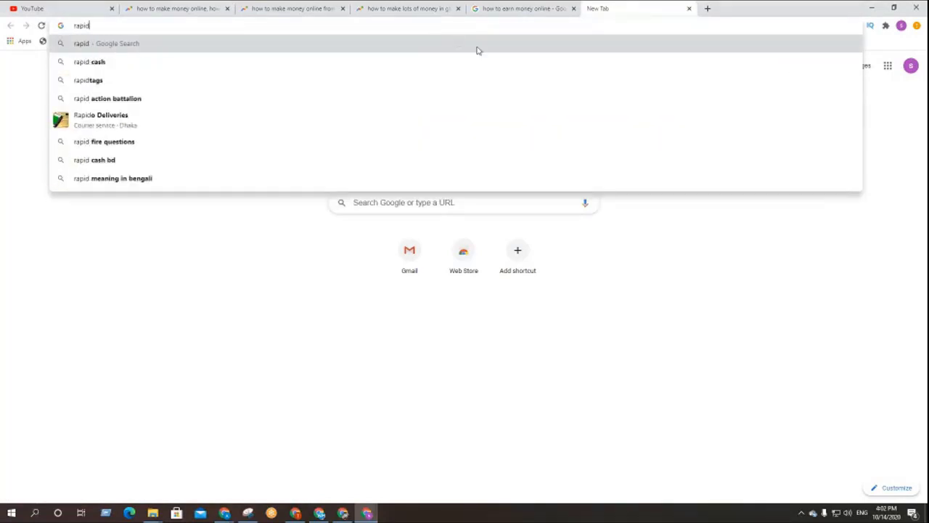
left_click(152, 85)
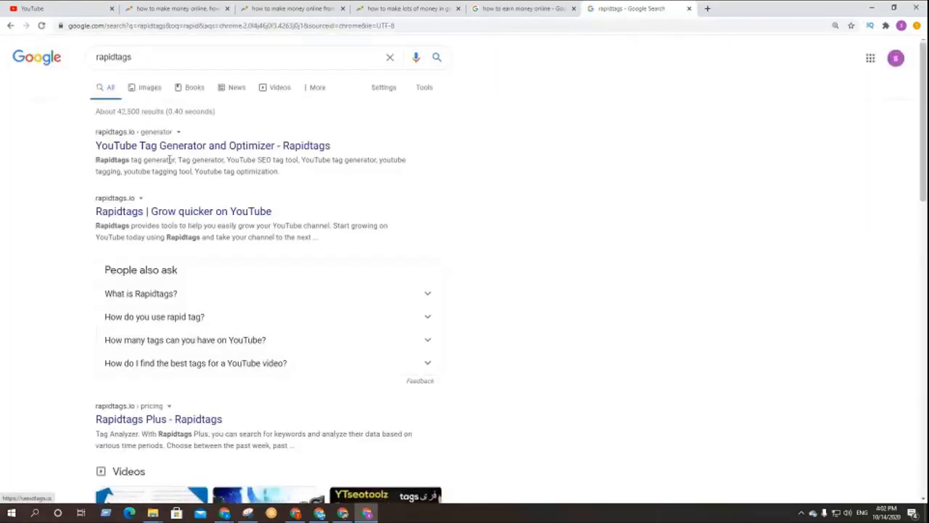
left_click(151, 153)
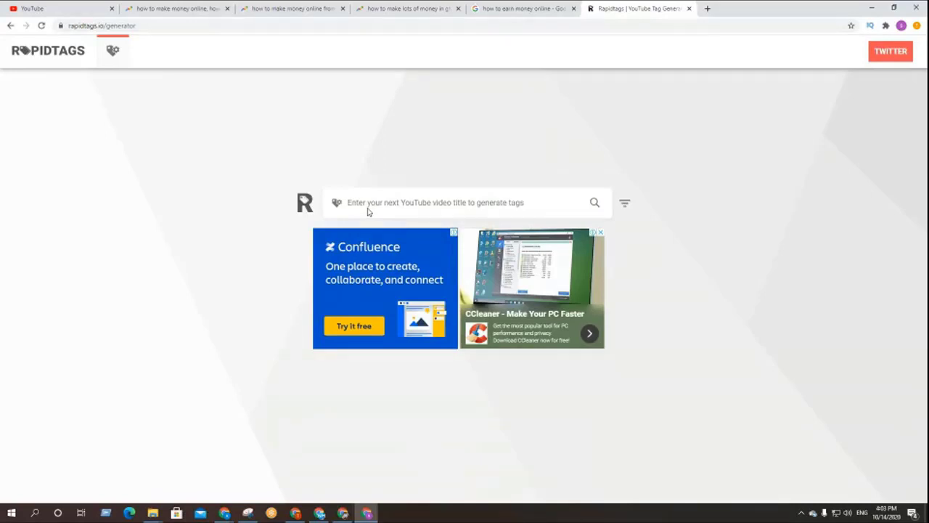
- Generate YouTube tags in Rapidtags for the title "how to earn money online", copied from the Google Trends comparison
left_click(367, 203)
left_click(523, 8)
key("ctrl+2")
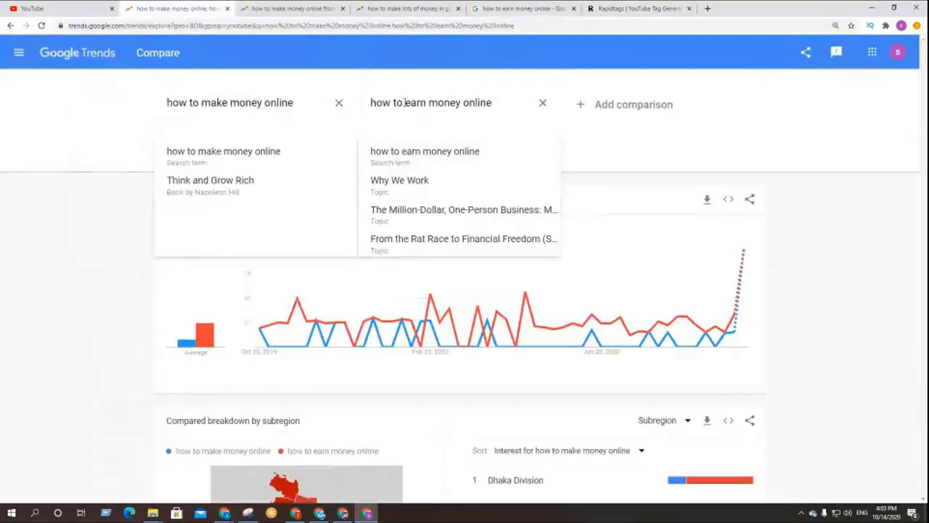
triple_click(396, 103)
key("ctrl+c")
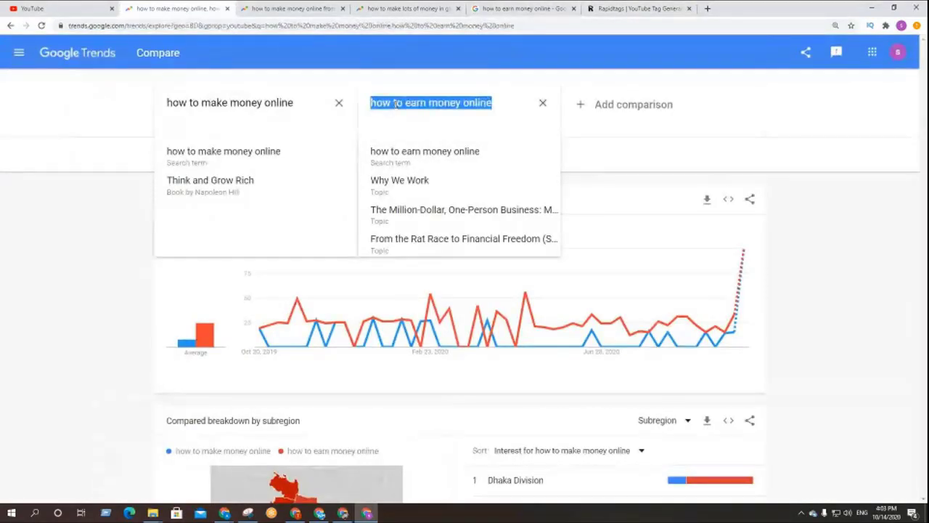
key("ctrl+6")
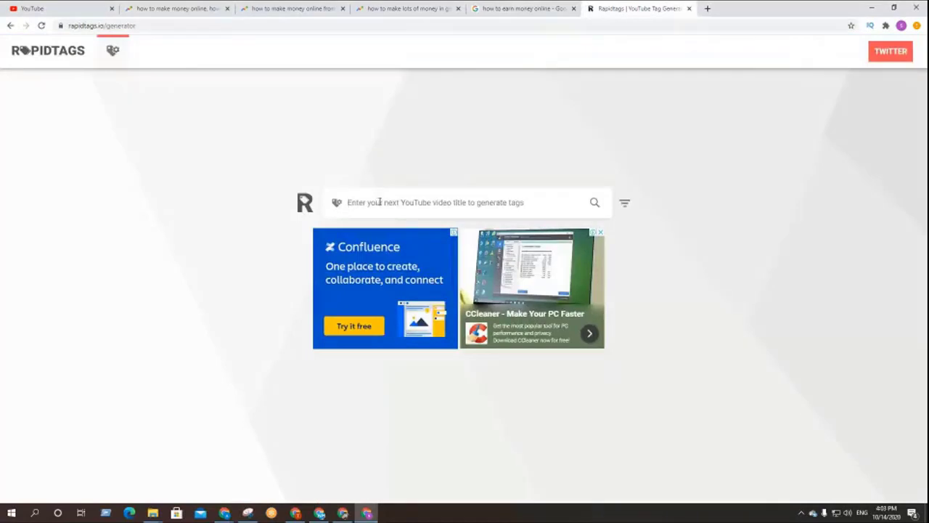
key("ctrl+v")
key("Return")
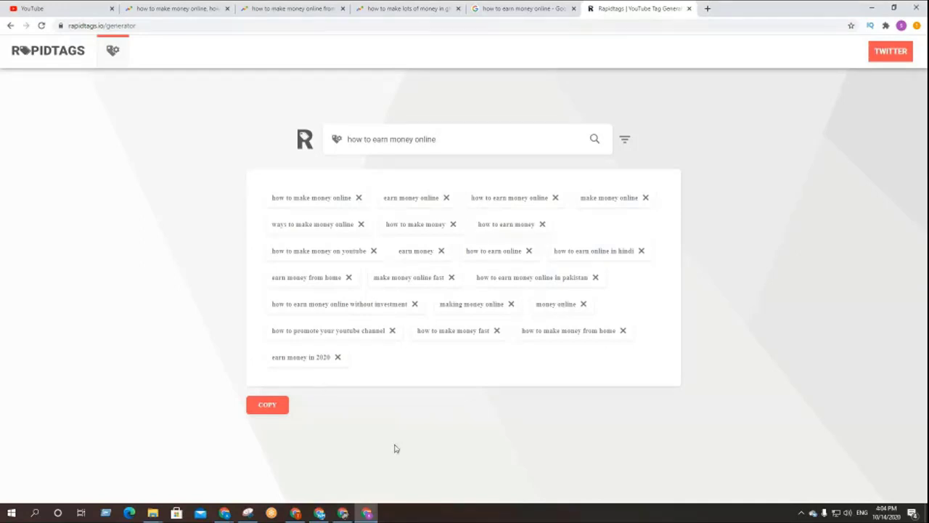
- Close the browser pages for the GTA 5 trend, the "how to earn money online" Google search and the single-term "how to make money online" trend
left_click(392, 8)
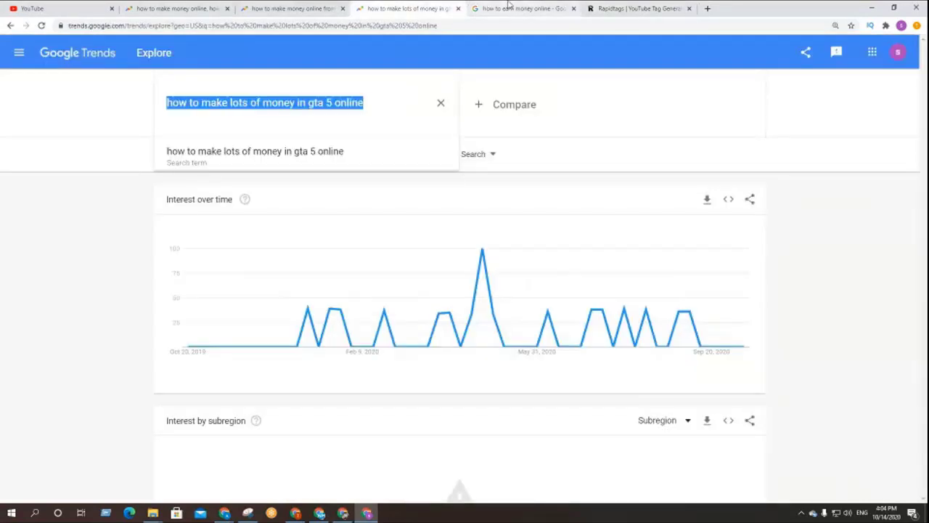
left_click(458, 8)
left_click(458, 8)
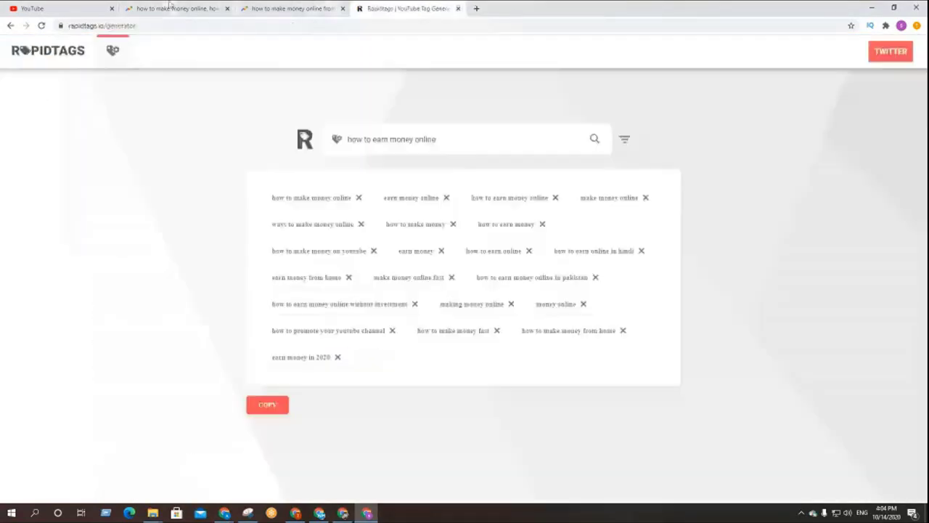
left_click(178, 8)
left_click(323, 8)
left_click(342, 8)
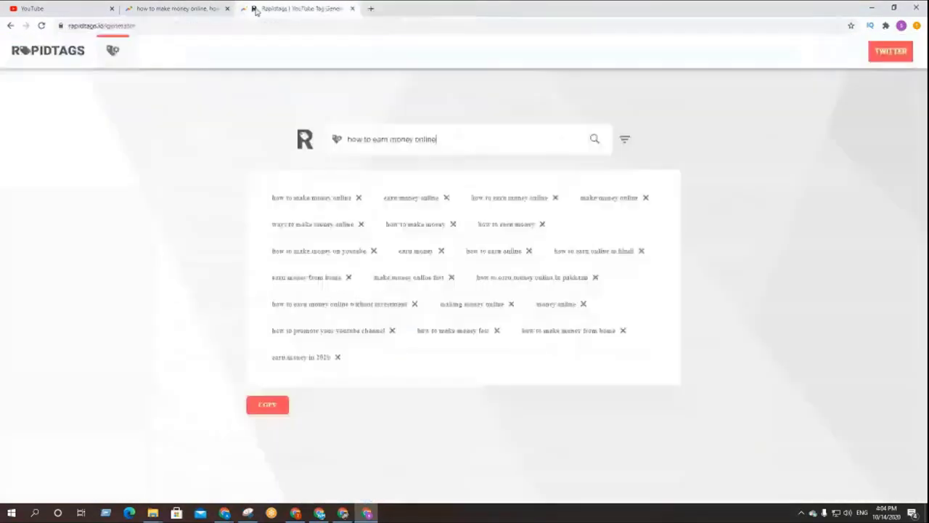
- Search Google for "all hashtag" in a new browser tab and open the All Hashtag home page
left_click(361, 8)
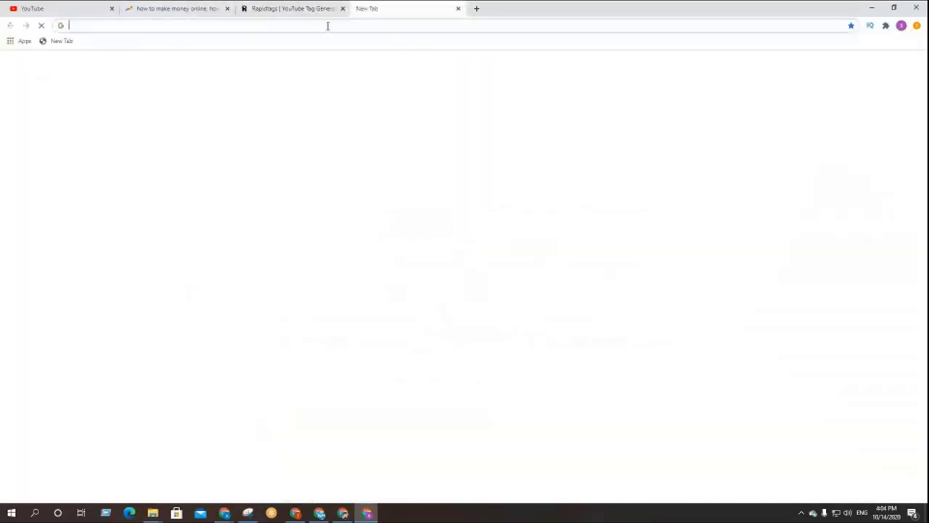
type("a")
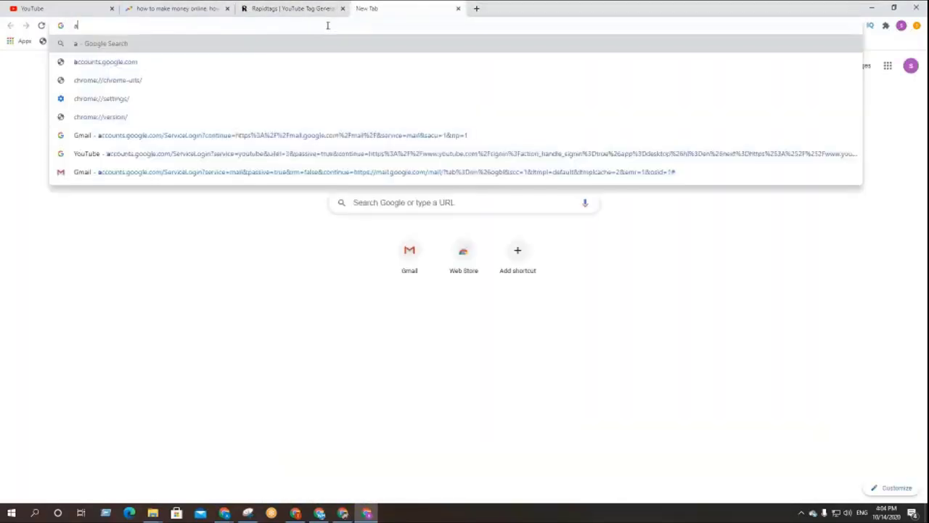
type("ll hss")
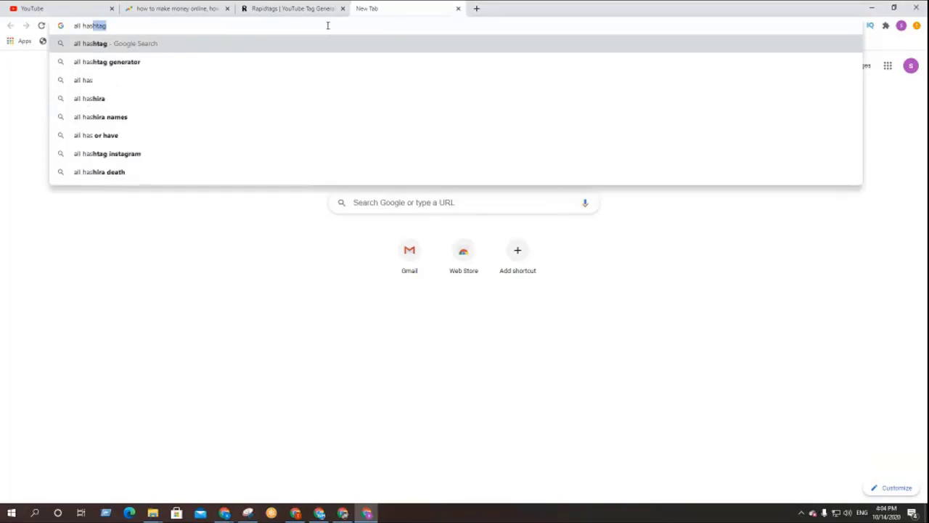
key("Return")
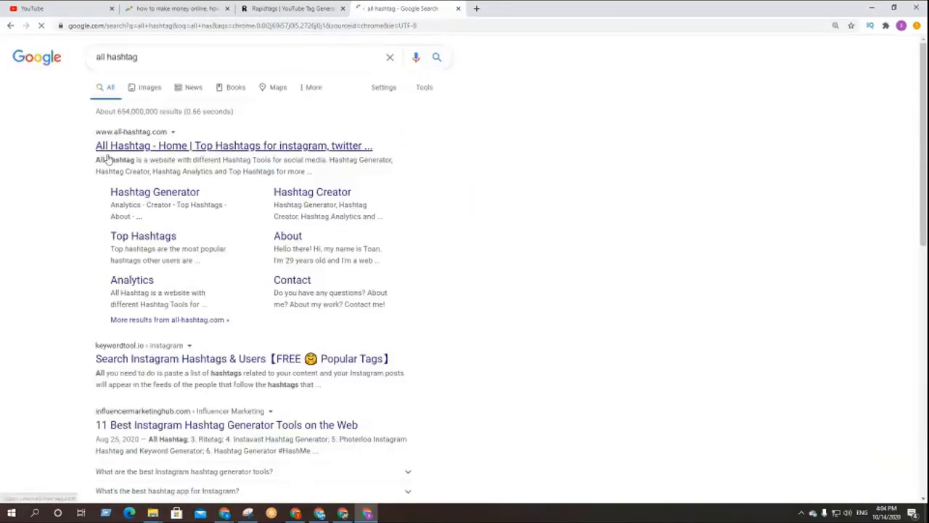
left_click(108, 148)
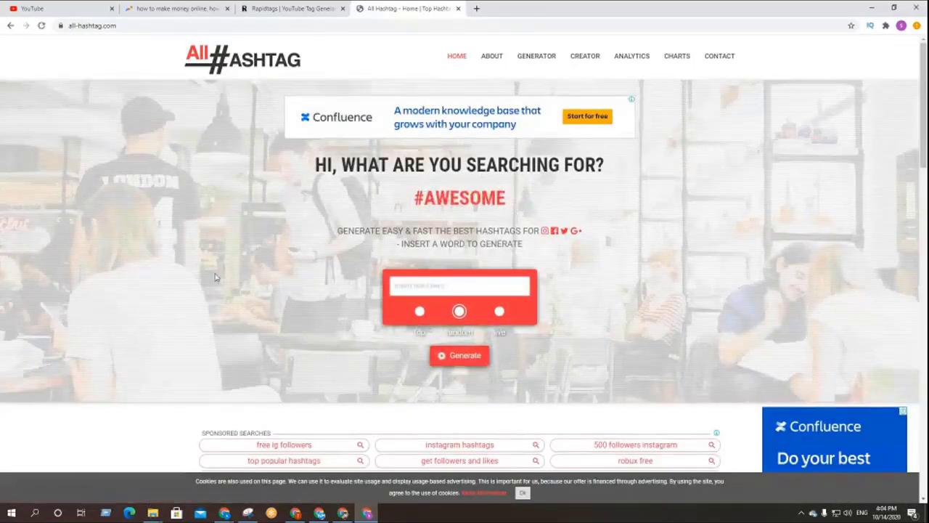
- Generate top hashtags for "how to earn money online", written without spaces as "howtoearnmoneyonline"
left_click(413, 284)
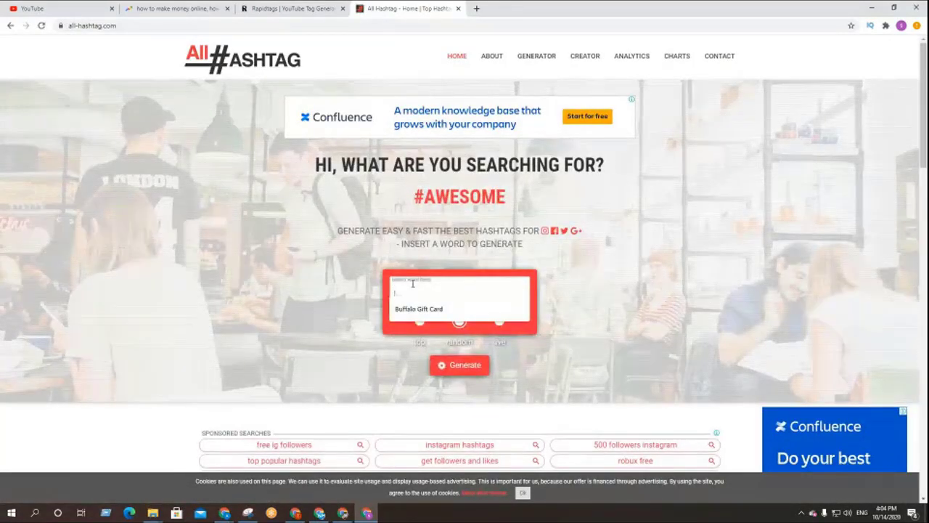
type("how to earn money online")
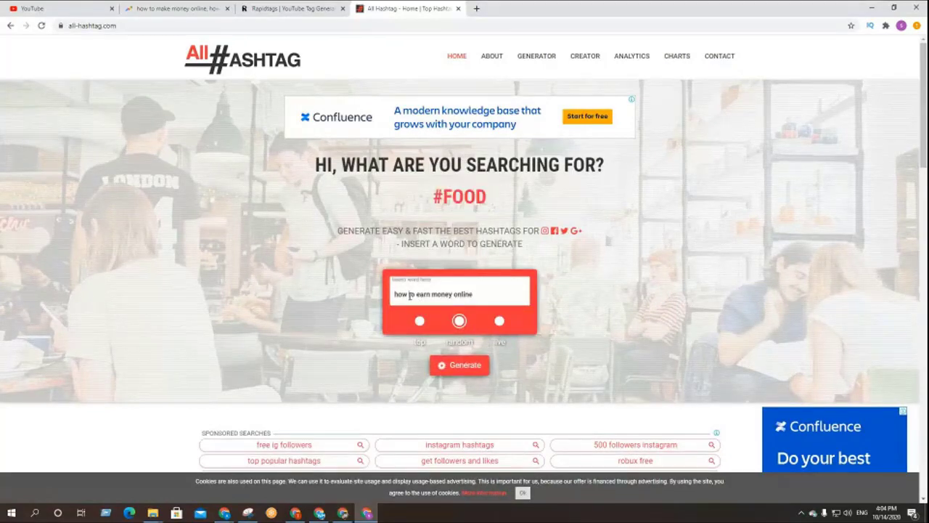
left_click(410, 296)
key("BackSpace")
left_click(415, 296)
key("BackSpace")
left_click(428, 295)
key("BackSpace")
left_click(449, 296)
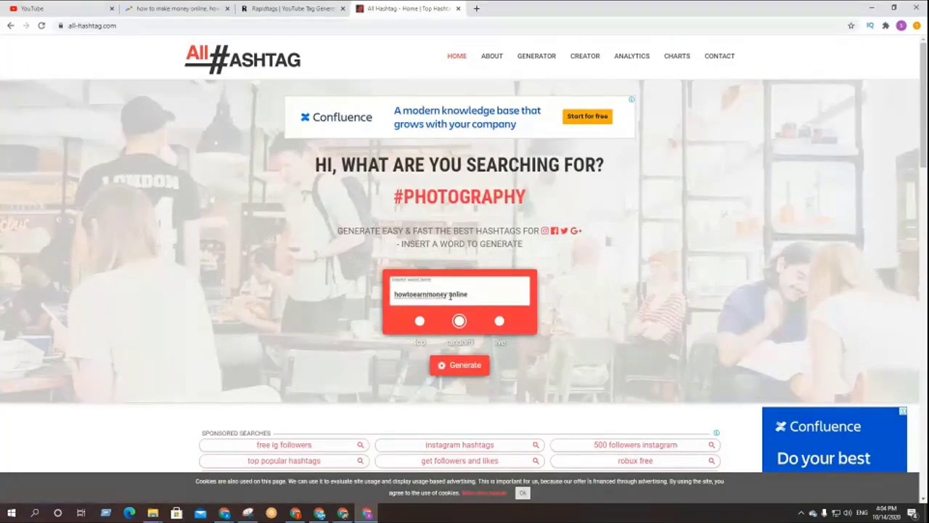
key("BackSpace")
left_click(420, 321)
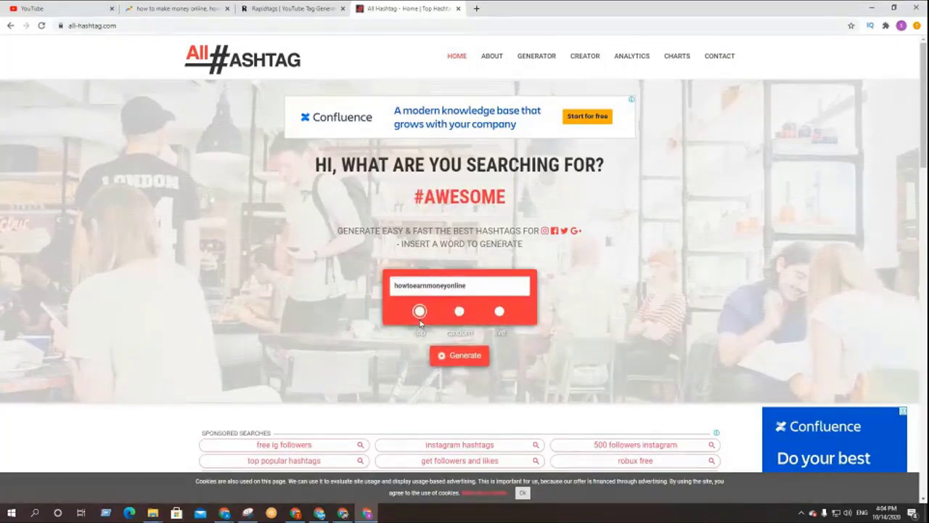
left_click(459, 355)
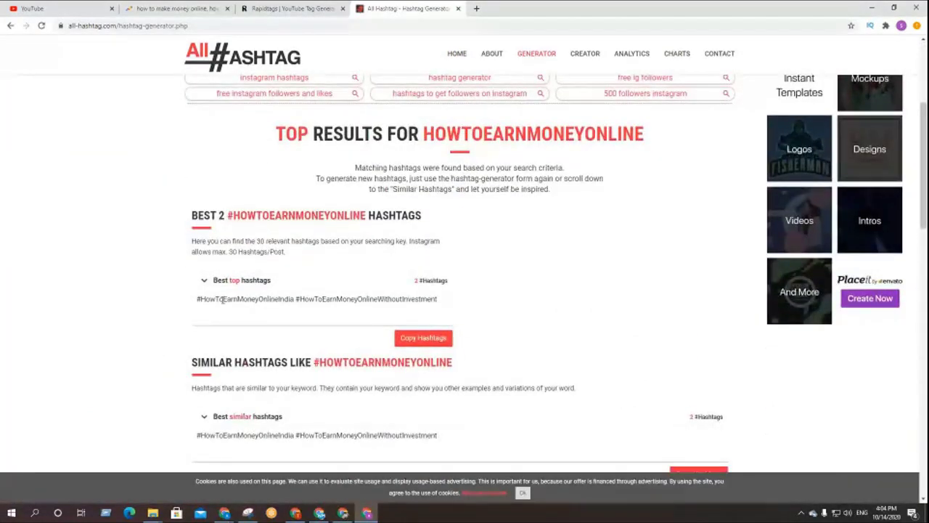
- Review the best top hashtags, similar hashtags and similar keywords for "howtoearnmoneyonline"
mouse_move(206, 298)
left_mouse_down()
mouse_move(448, 302)
mouse_move(212, 291)
left_mouse_up()
left_click(69, 357)
scroll(68, 357, "down", 2)
scroll(101, 317, "down", 3)
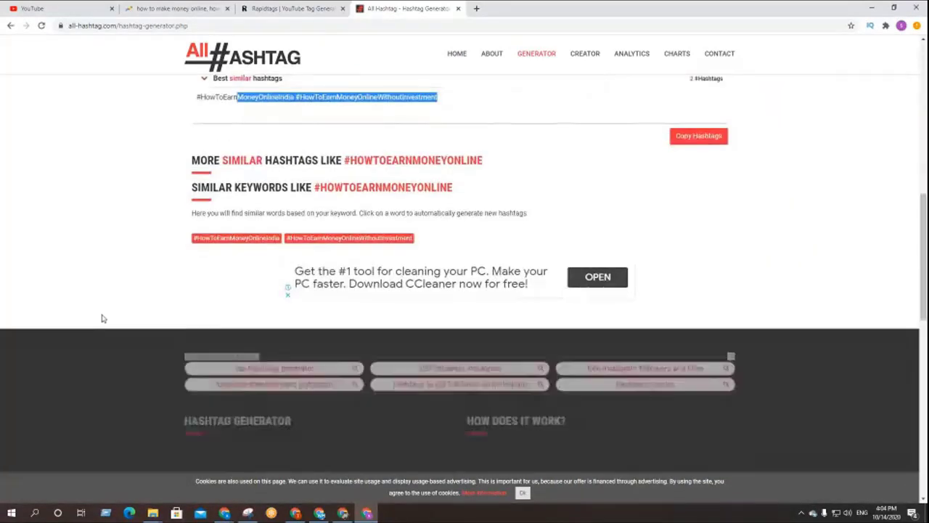
scroll(102, 317, "up", 3)
scroll(102, 317, "up", 6)
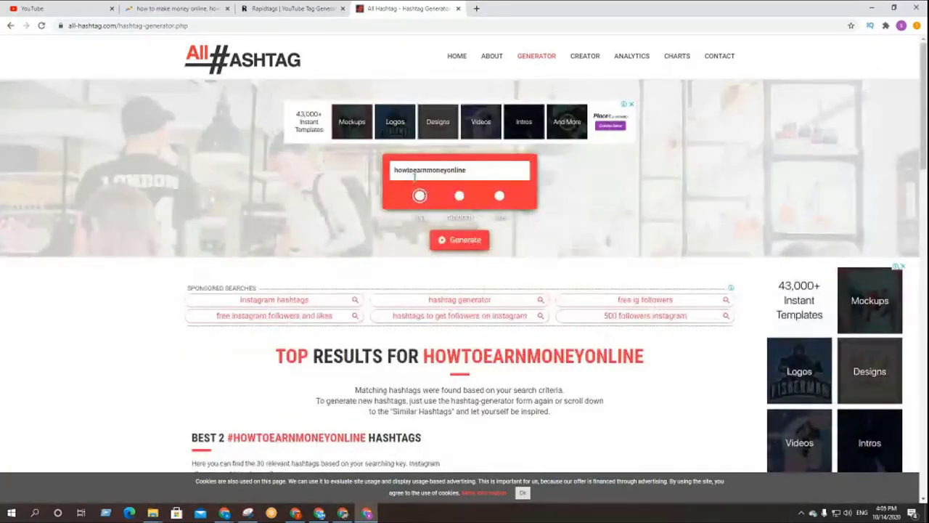
- Generate top hashtags for "earnmoneyonline" and look through the best top hashtags, similar hashtags and similar keywords
left_click(415, 172)
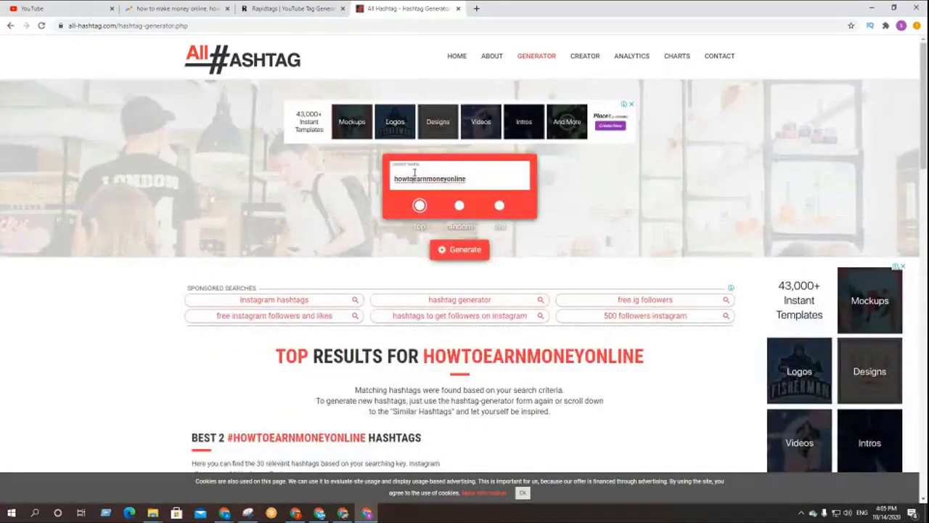
key("BackSpace")
key("BackSpace")
key("BackSpace")
key("BackSpace")
key("BackSpace")
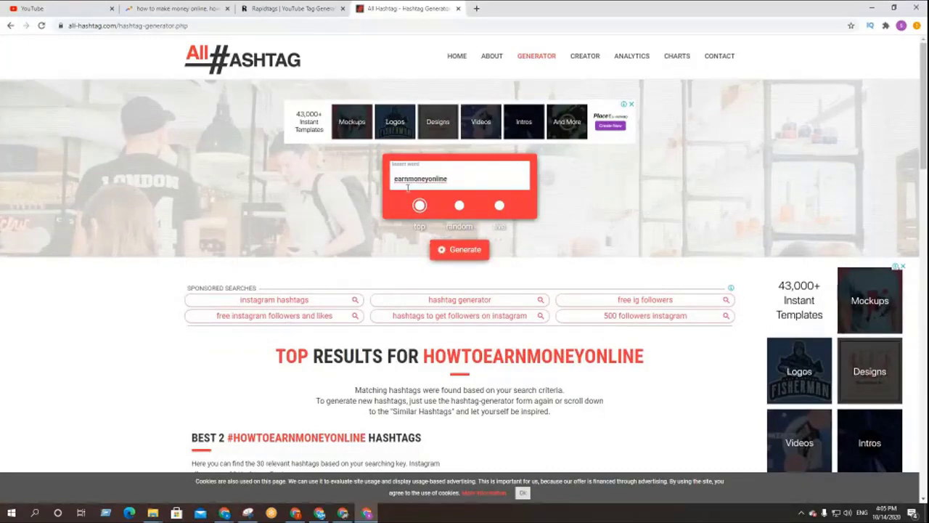
left_click(421, 209)
left_click(467, 247)
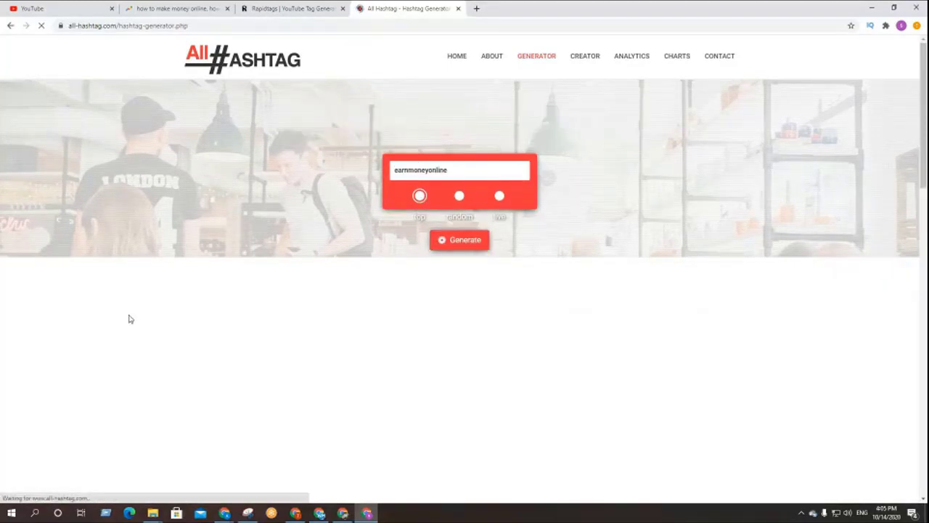
scroll(128, 317, "down", 5)
left_click_drag(91, 328, 153, 297)
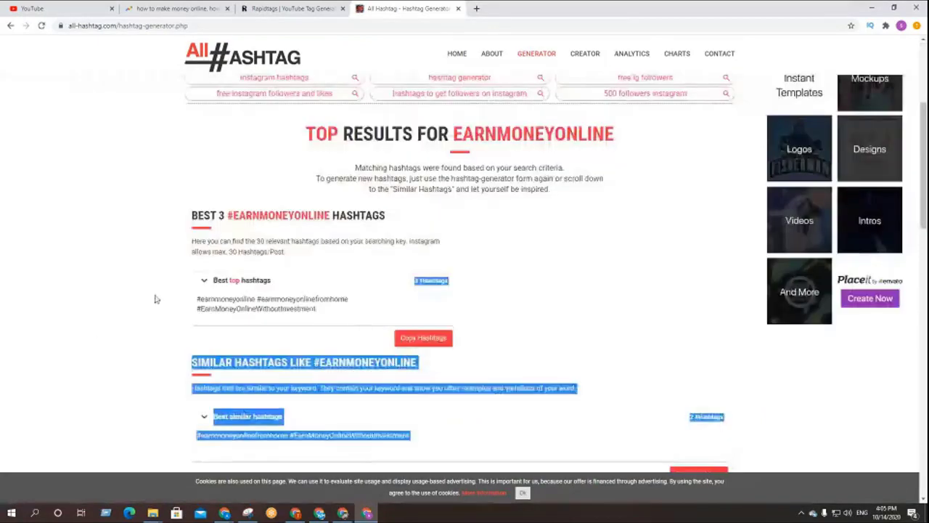
left_click(195, 337)
scroll(194, 337, "down", 3)
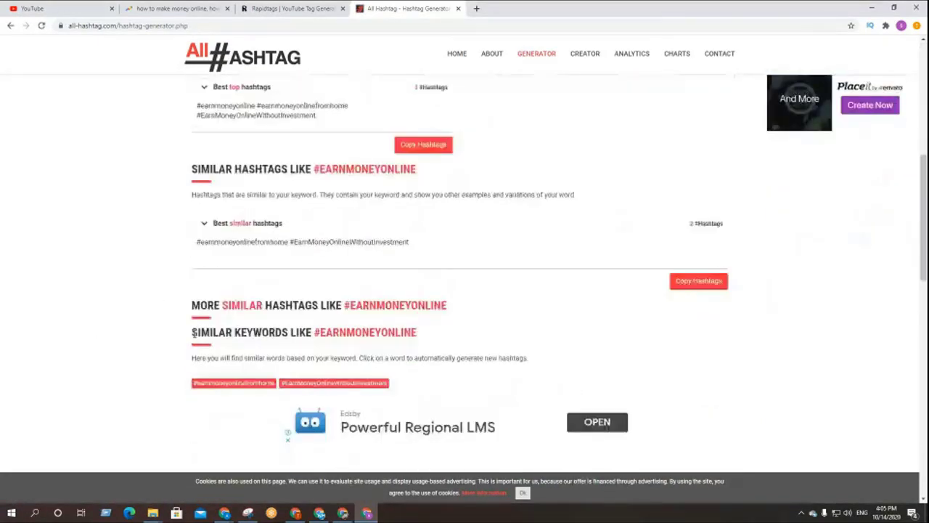
scroll(69, 341, "up", 10)
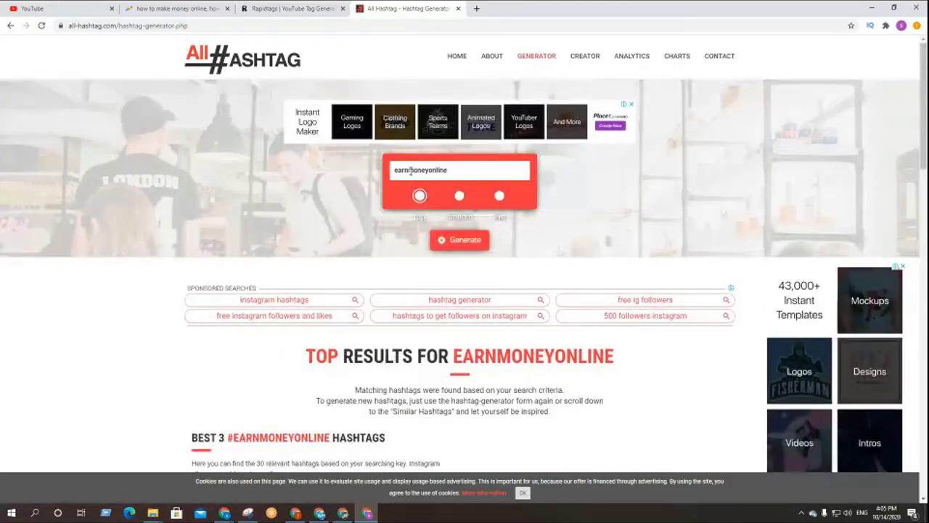
- Shorten the keyword to "earnmoney" and generate its top hashtags
left_click(454, 169)
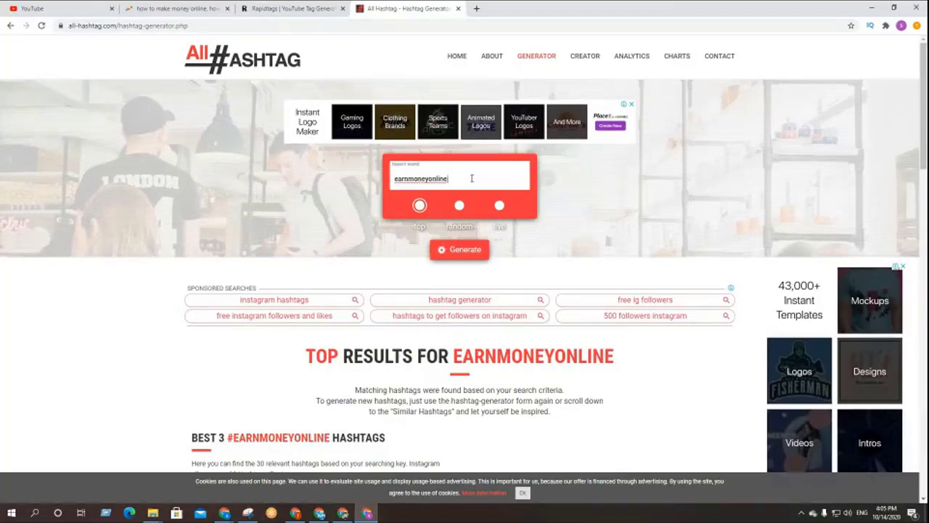
key("BackSpace")
key("BackSpace")
key("BackSpace")
key("BackSpace")
key("BackSpace")
left_click(367, 230)
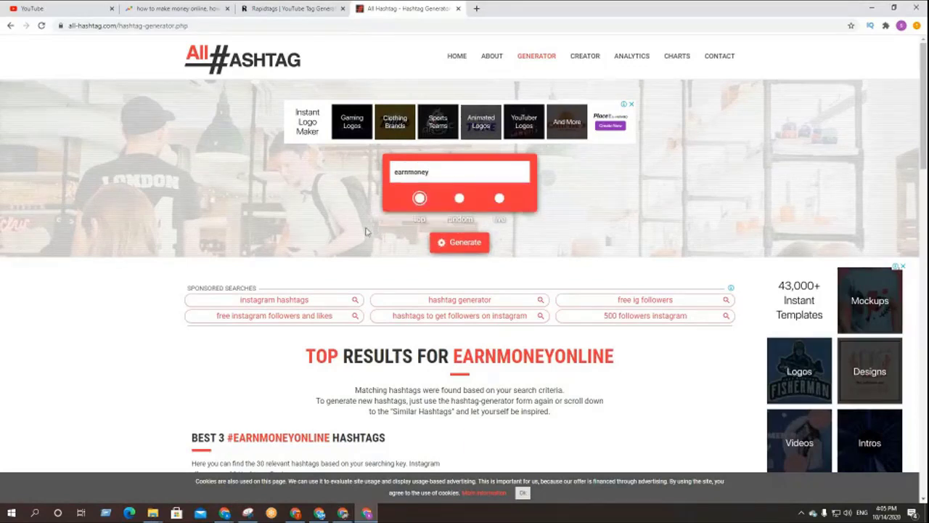
left_click(439, 242)
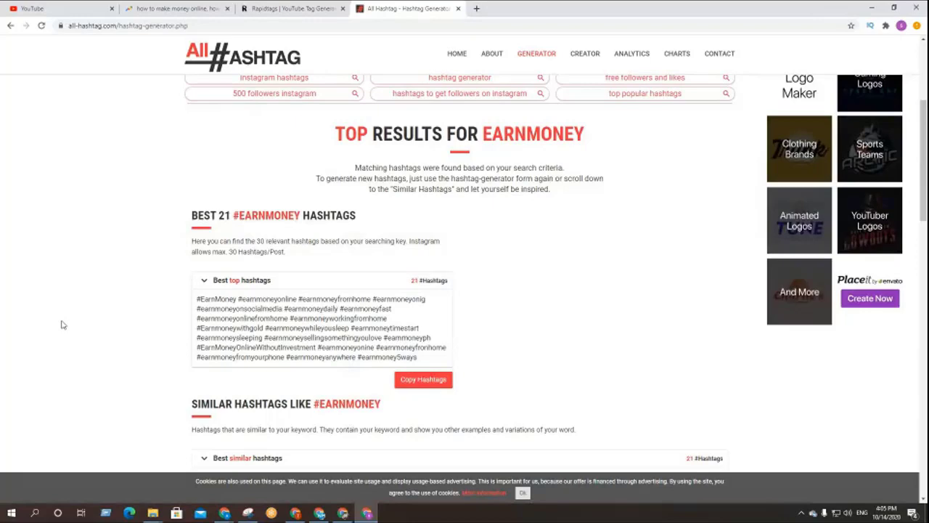
- Examine the best top hashtags for "earnmoney" at a larger page zoom and compare them with the Rapidtags tag list
scroll(303, 328, "down", 2)
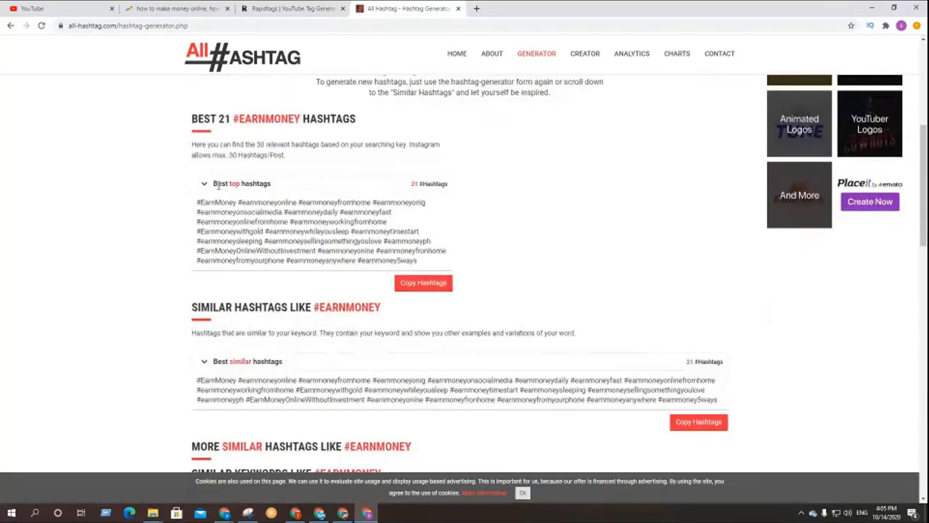
left_click_drag(215, 185, 270, 185)
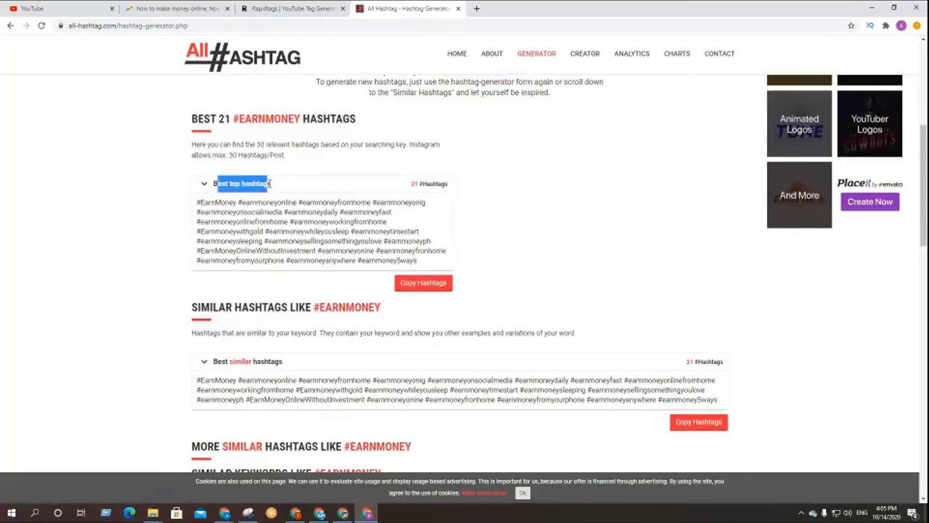
left_click(110, 271)
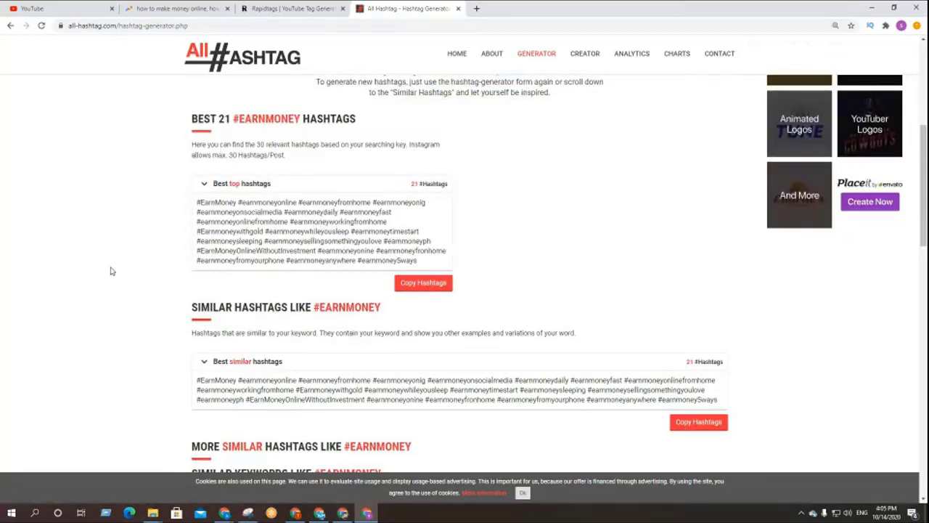
key("ctrl+plus")
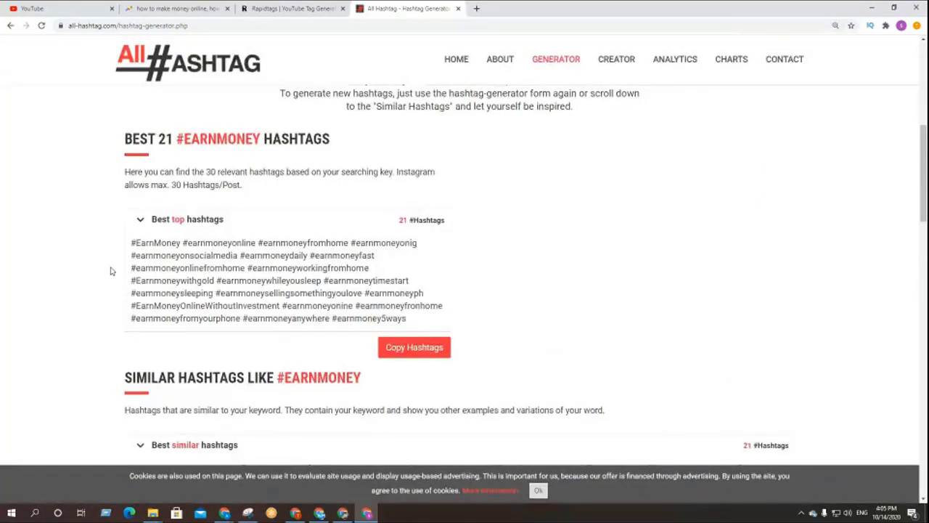
left_click(291, 8)
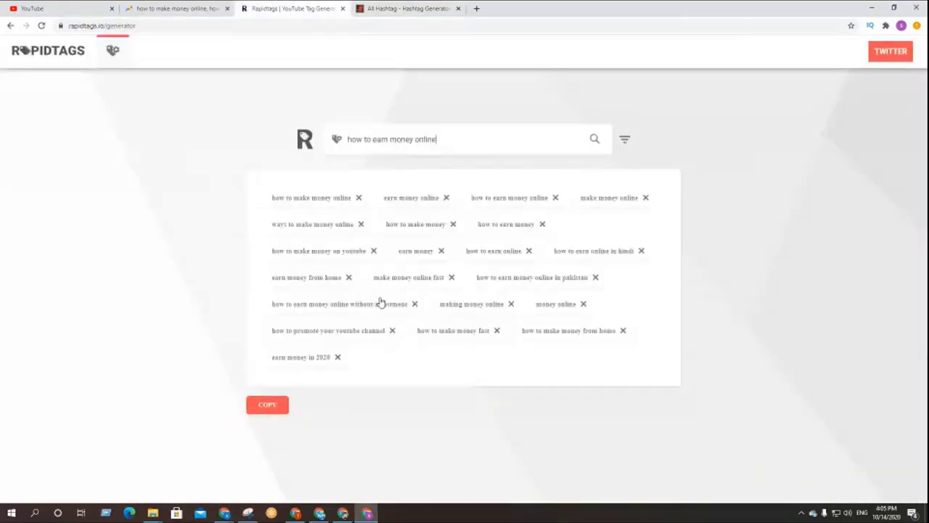
left_click(407, 8)
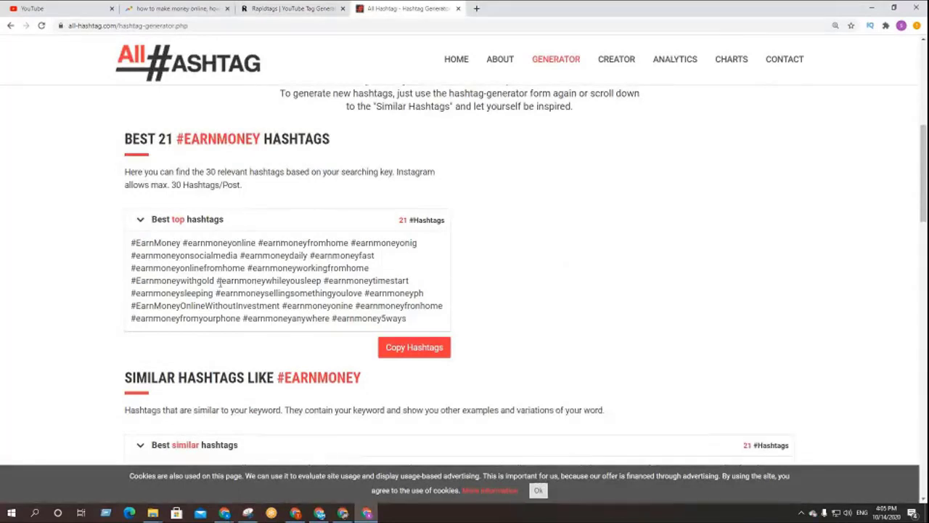
- Open a blank Notepad document for collecting the tags and minimize its window
left_click(35, 513)
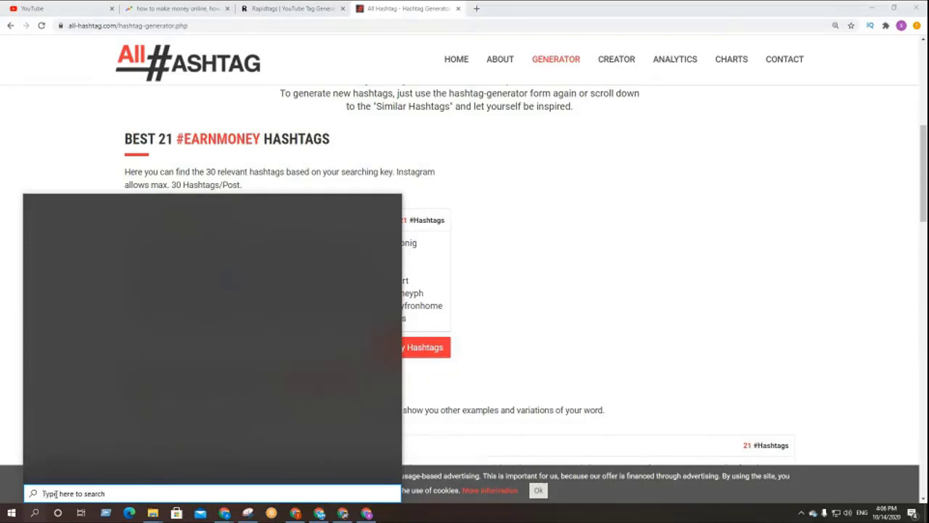
type("note")
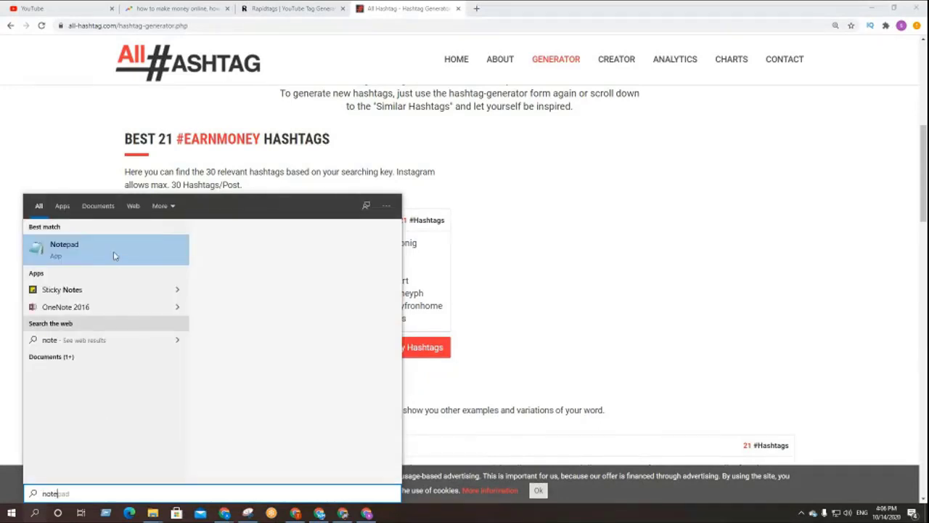
left_click(114, 251)
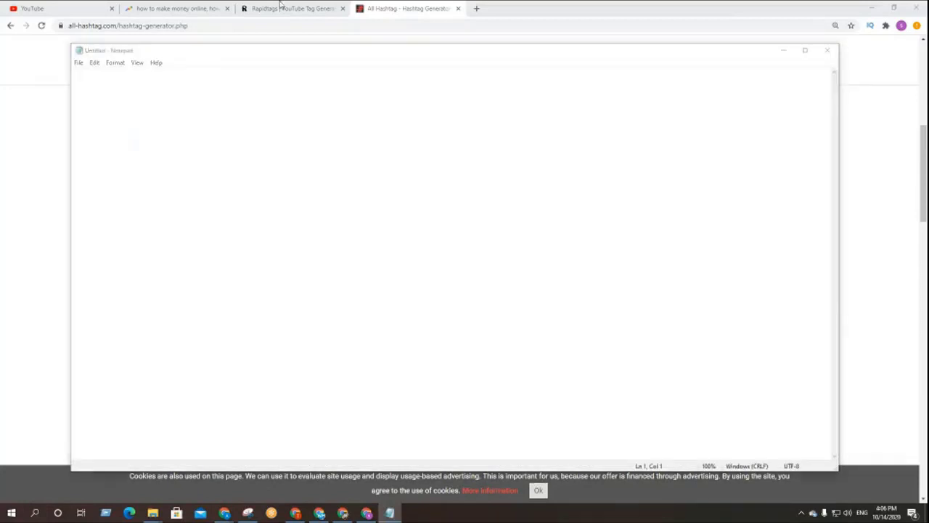
left_click(783, 51)
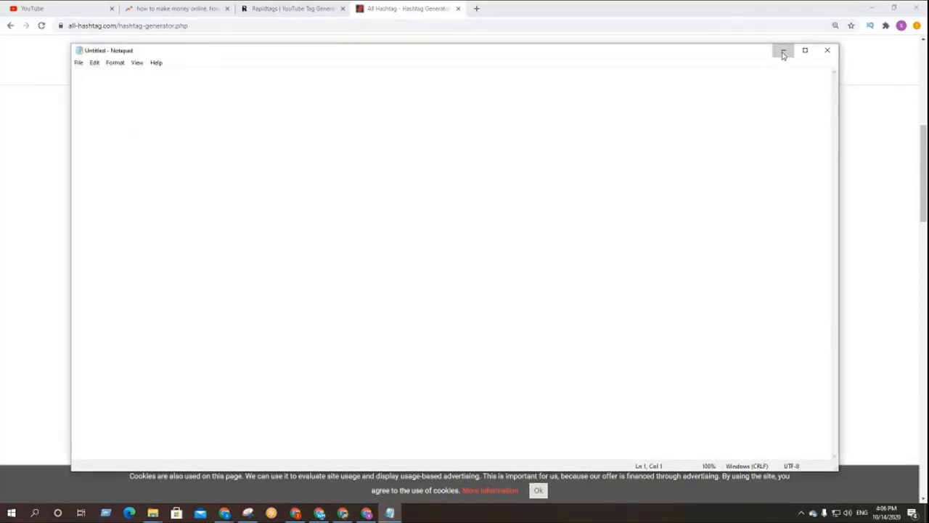
- Copy all Rapidtags tags for "how to earn money online" into the blank Notepad document and add a dashed separator line below them
left_click(293, 8)
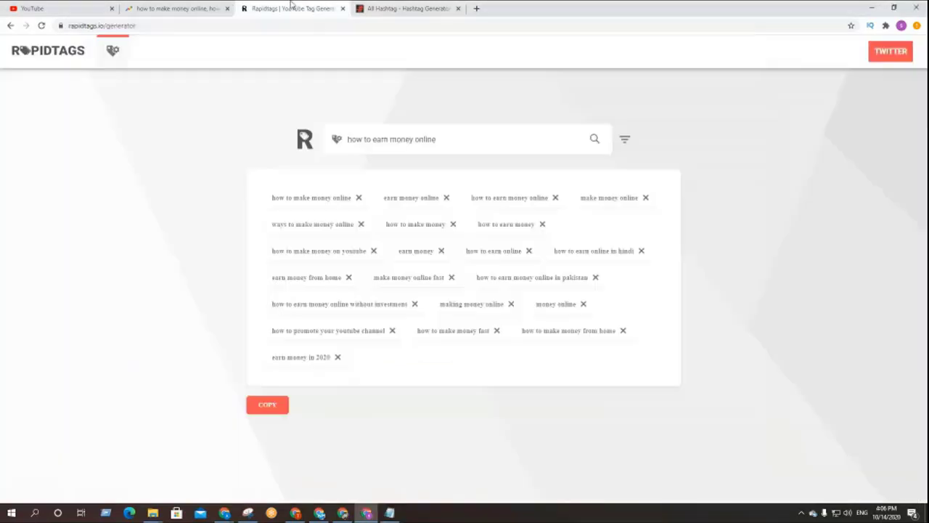
left_click(270, 410)
left_click(390, 513)
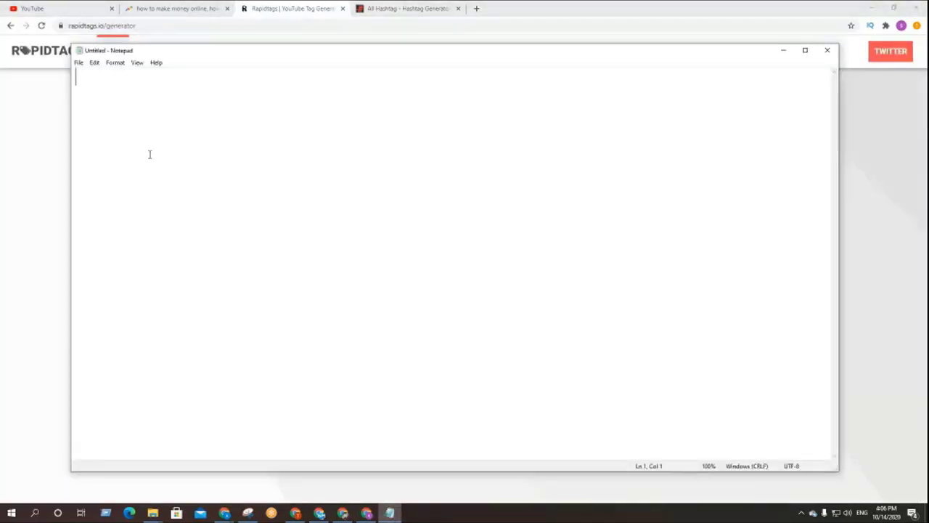
key("ctrl+v")
key("Return")
key("Return")
type("------------------------------------------------")
key("Return")
key("Return")
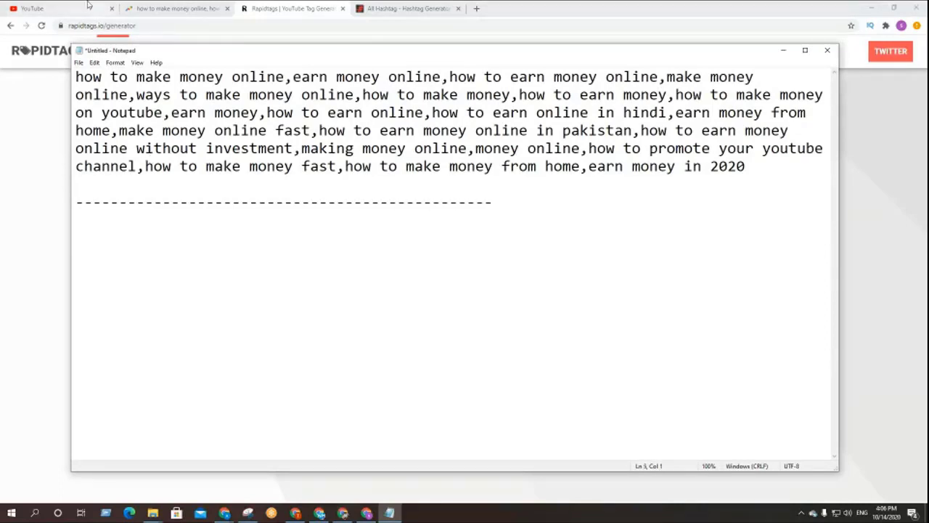
- Copy the best top hashtags for "earnmoney" from All Hashtag and paste them below the dashed line in Notepad
left_click(390, 8)
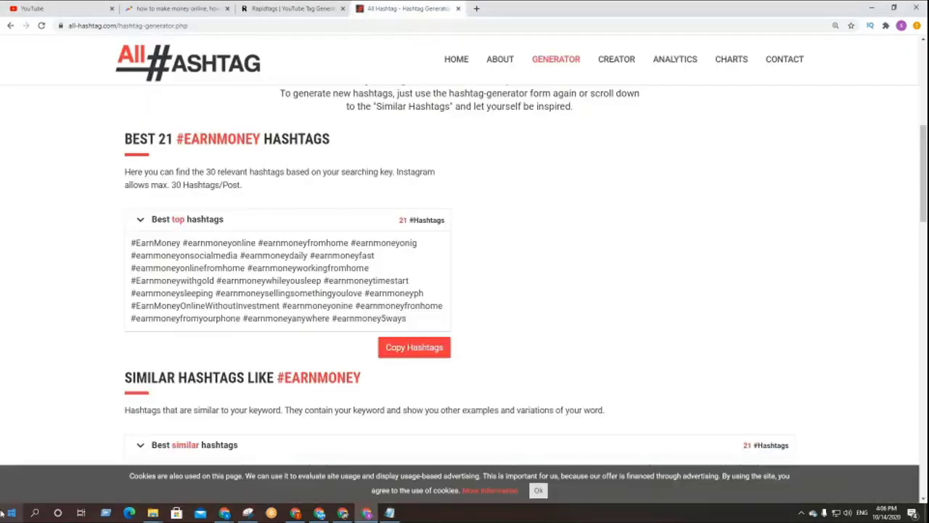
left_click(413, 347)
left_click(390, 512)
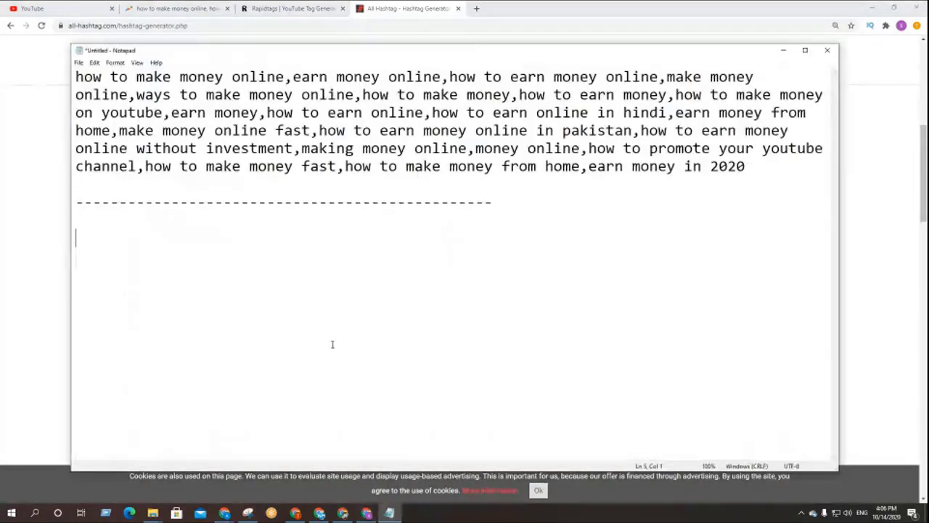
key("ctrl+v")
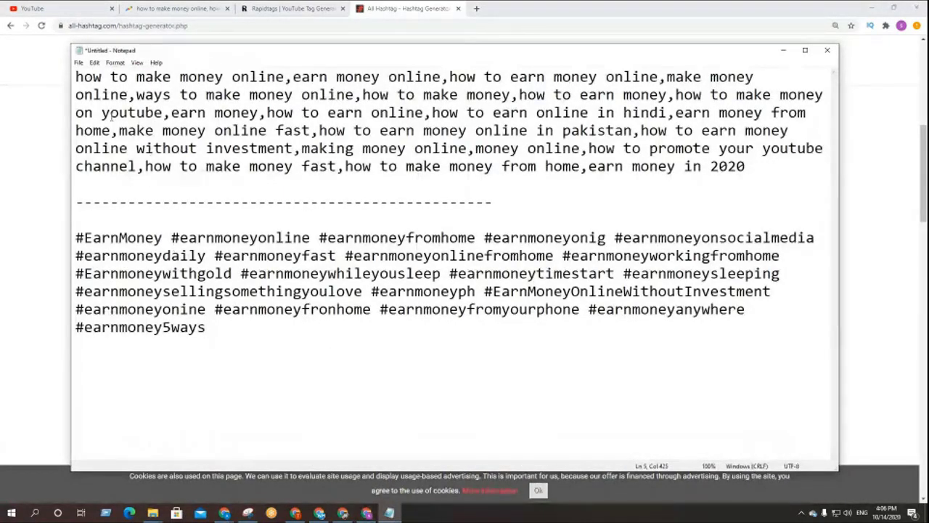
left_click_drag(209, 327, 75, 238)
left_click(206, 273)
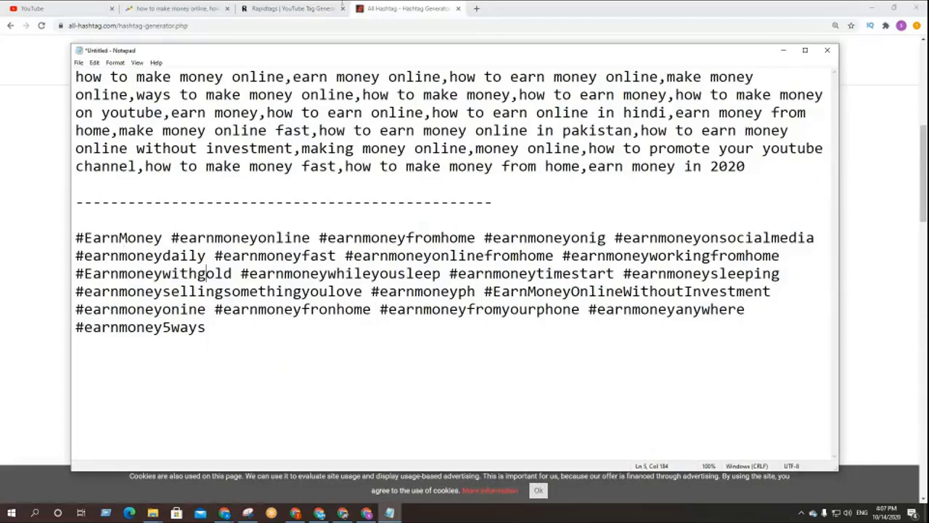
- Search Google for "ubbersuggest" in a new browser tab and open Neil Patel's Ubersuggest page
left_click(476, 8)
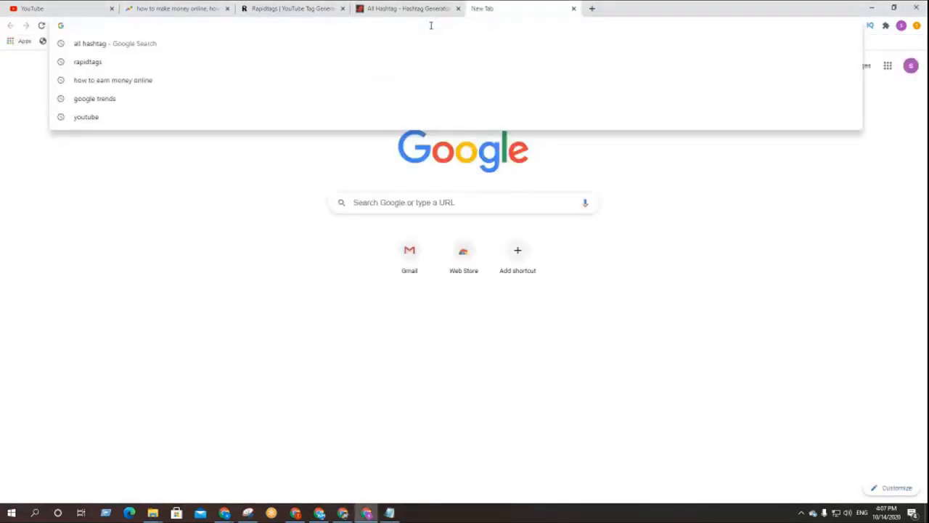
type("ubbersuggest")
key("Return")
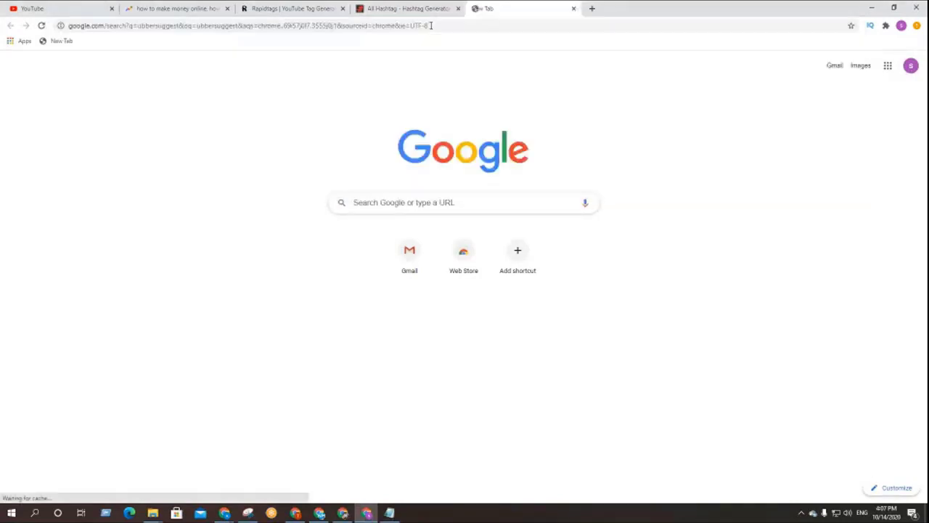
left_click(136, 186)
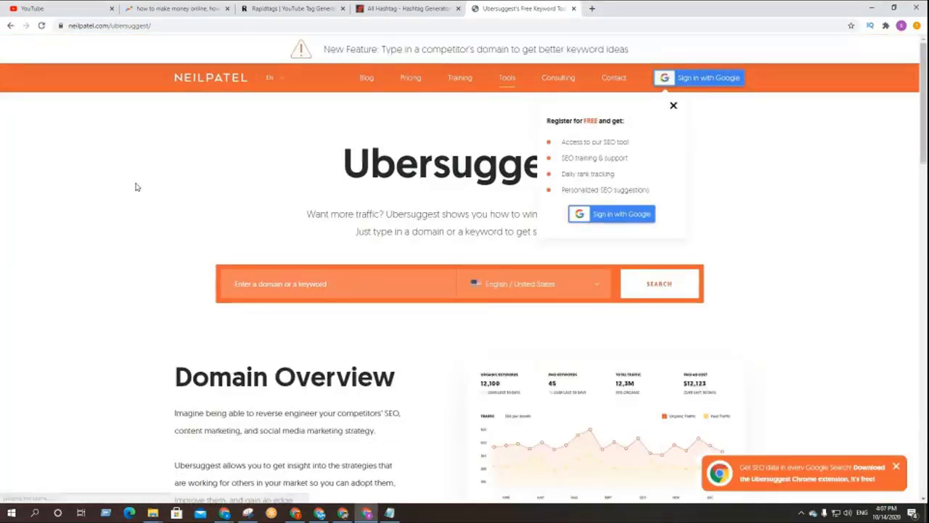
- Dismiss the registration pop-up, notification request and SEO questionnaire on the Ubersuggest page, and enlarge the page to 110%
left_click(674, 107)
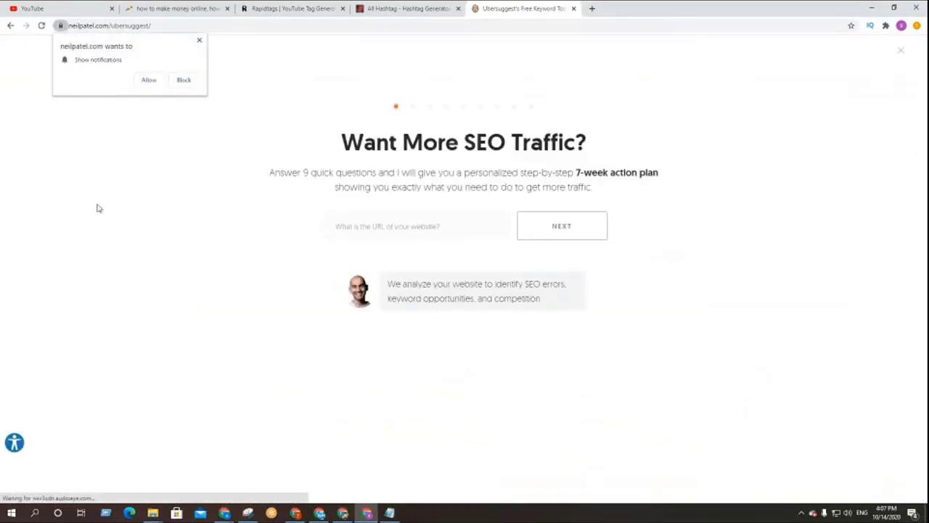
left_click(199, 41)
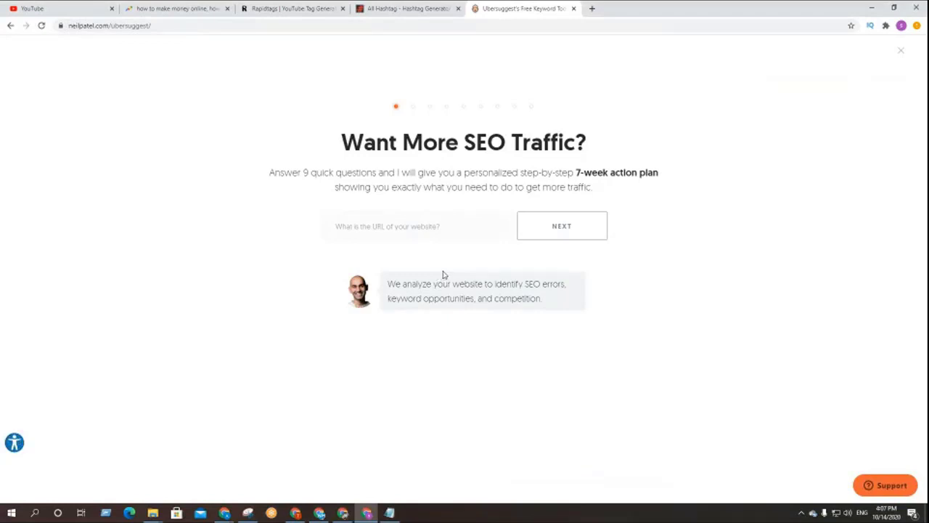
left_click(901, 50)
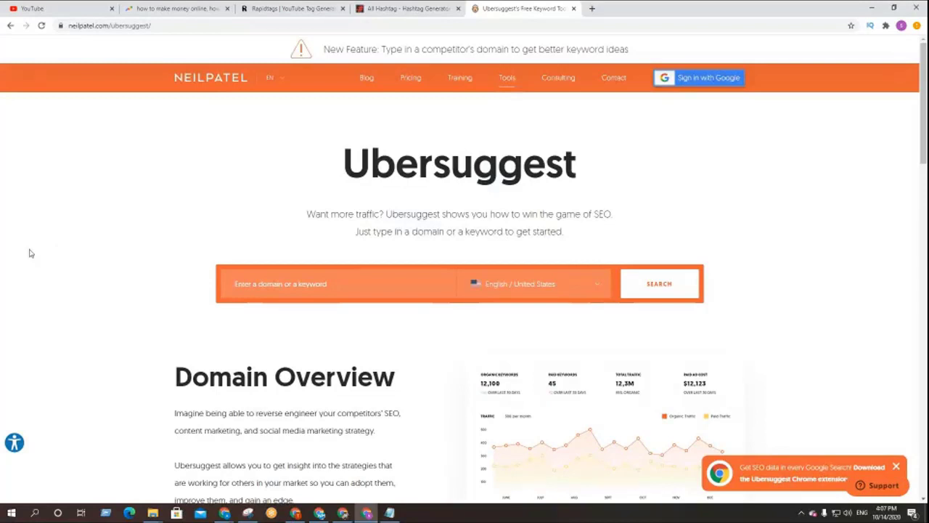
key("ctrl+plus")
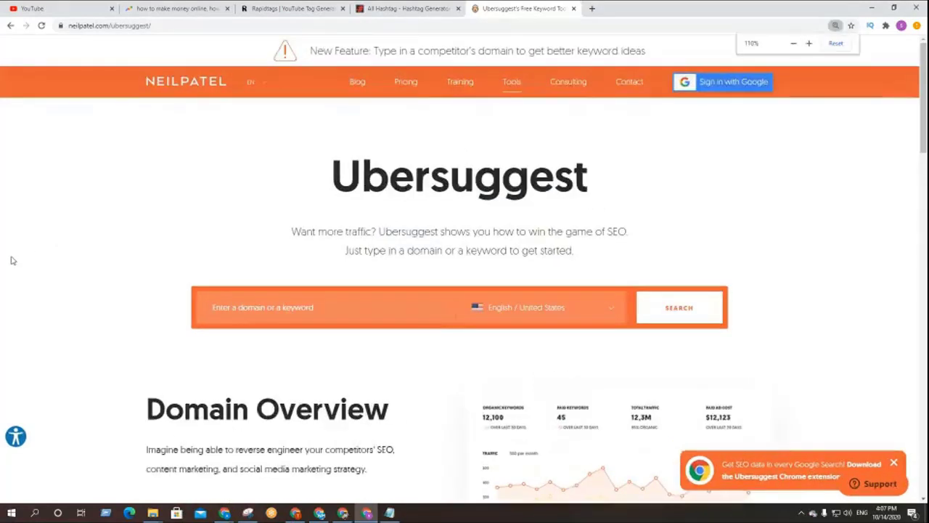
- Copy the keyword "how to earn money online" from the Rapidtags search into Ubersuggest's domain or keyword field
left_click(290, 7)
triple_click(458, 139)
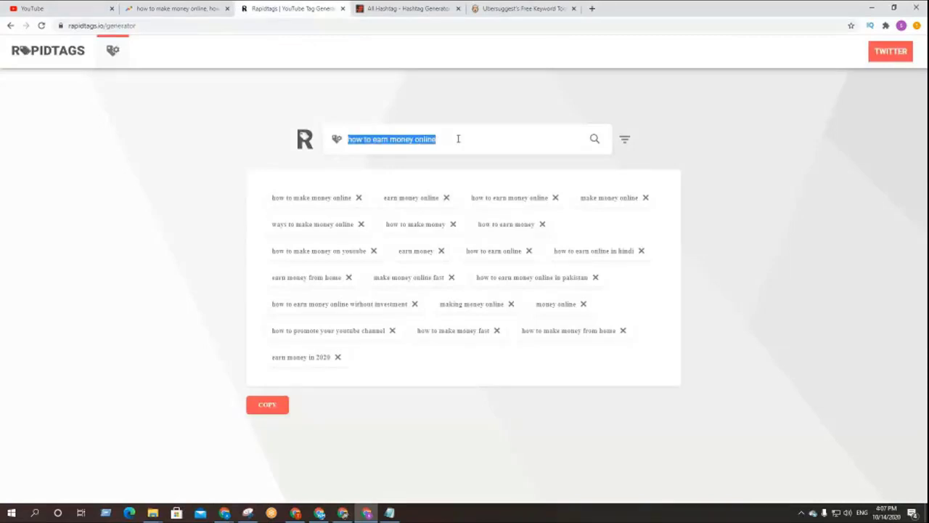
left_click(522, 8)
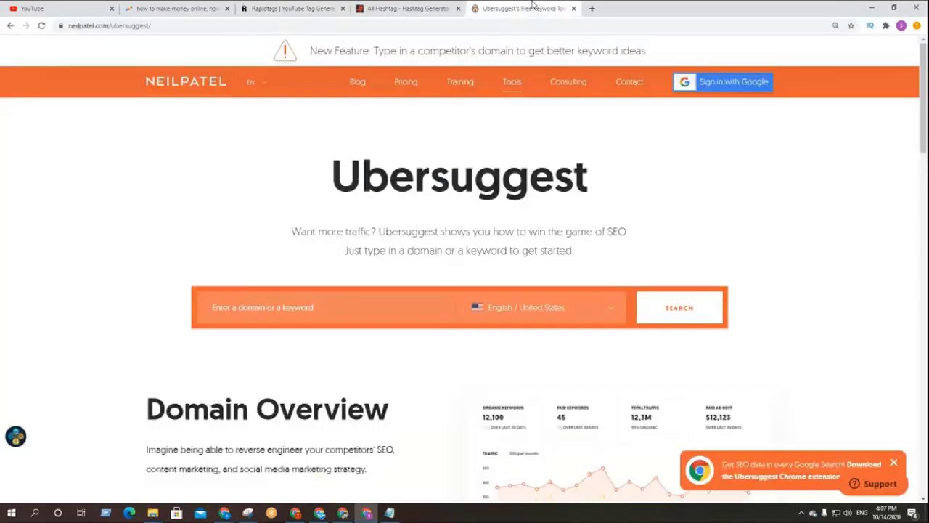
left_click(270, 305)
key("ctrl+v")
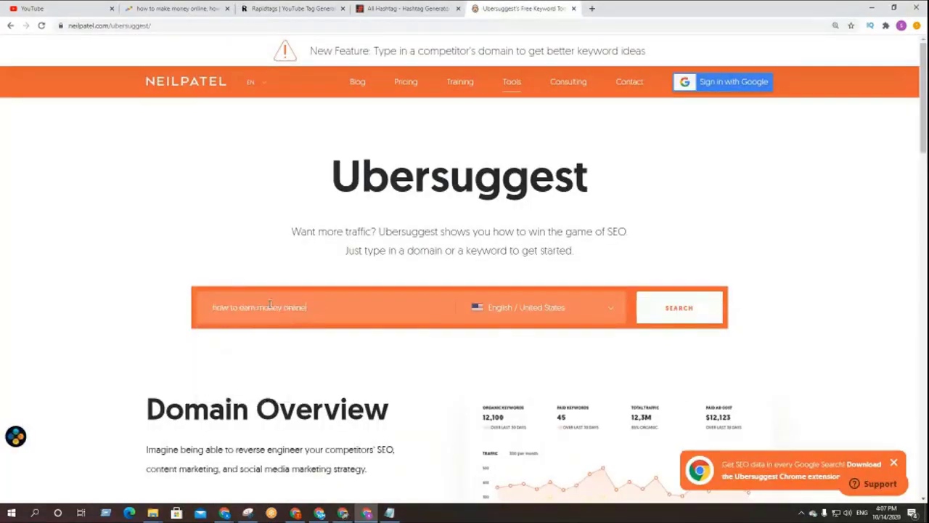
- Set the Ubersuggest language and country to Bengali / Bangladesh and run the keyword search
left_click(537, 319)
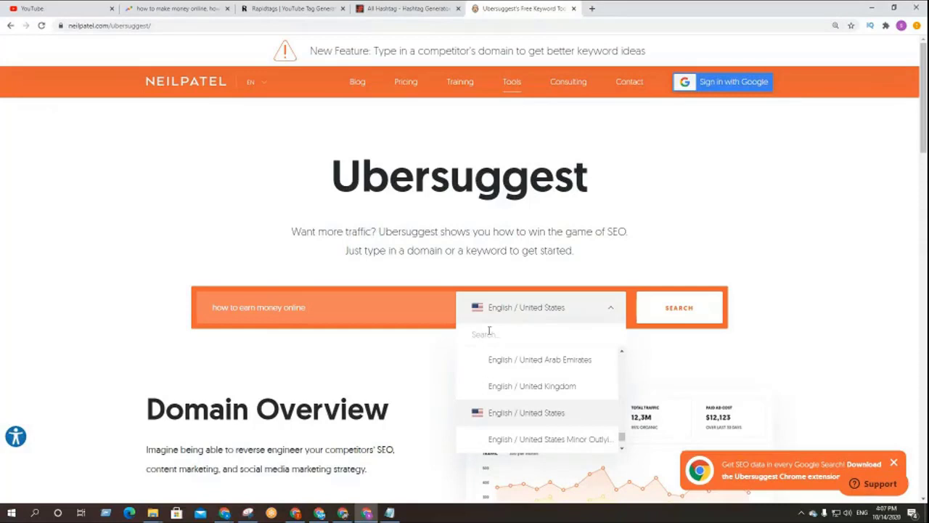
type("bang")
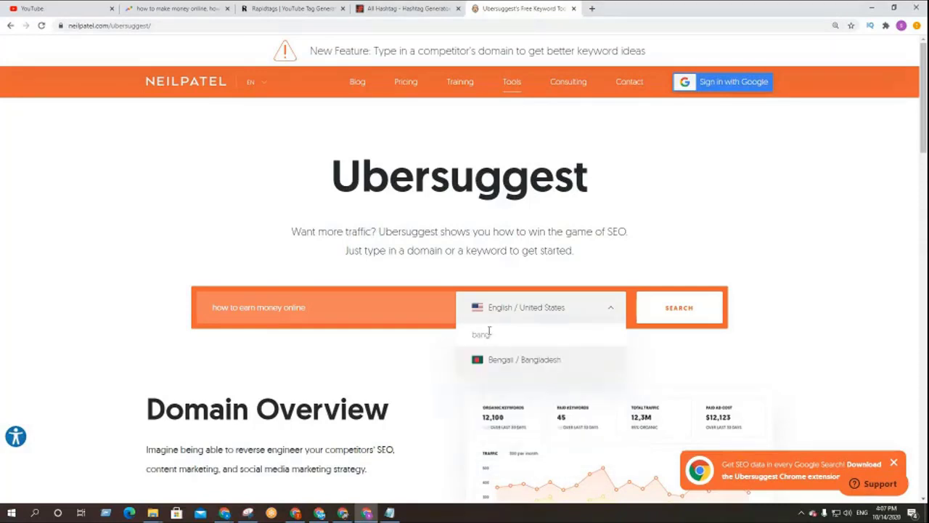
left_click(520, 359)
left_click(714, 307)
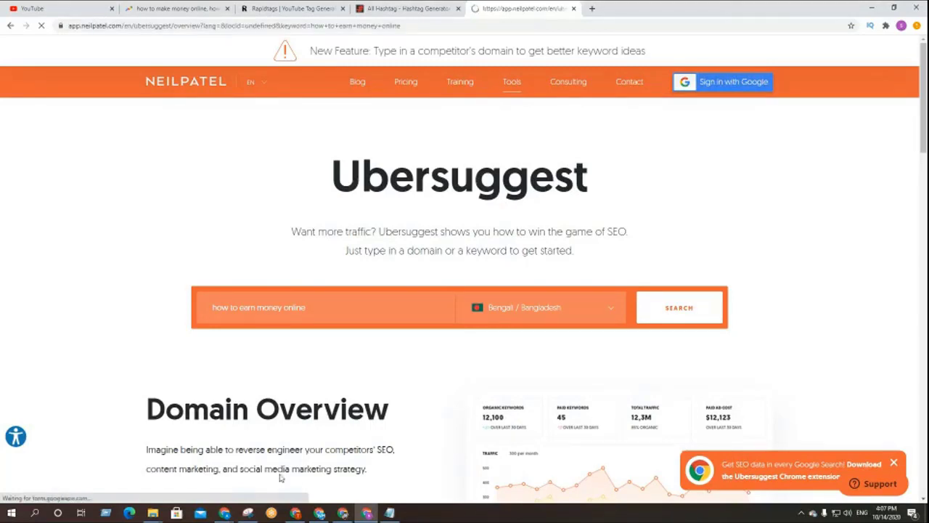
- Switch to the Google Meet window, admit the waiting participant, and return to the Ubersuggest page
left_click(295, 513)
left_click(558, 297)
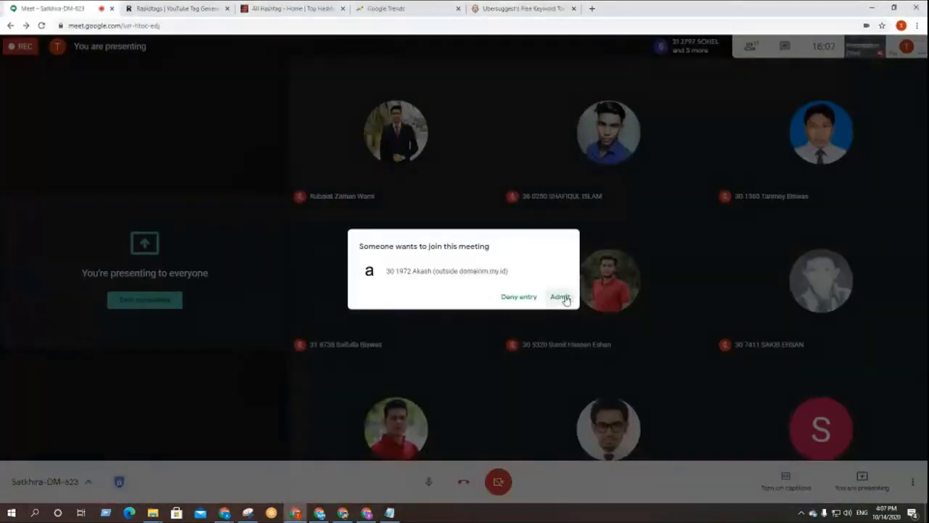
left_click(367, 513)
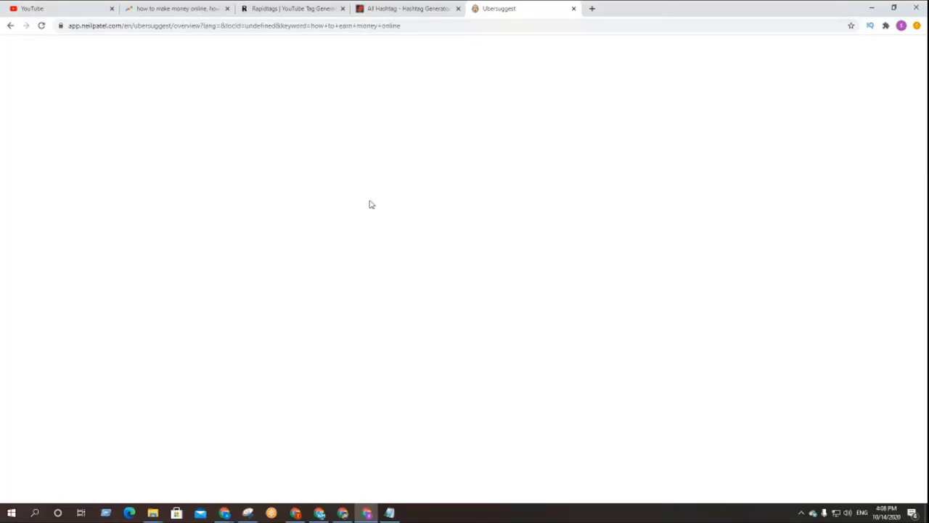
- Reload the blank page, search Google for "ubbersuggest" in a new tab and open Ubersuggest's Free Keyword Tool
left_click(42, 25)
left_click(591, 9)
left_click(513, 23)
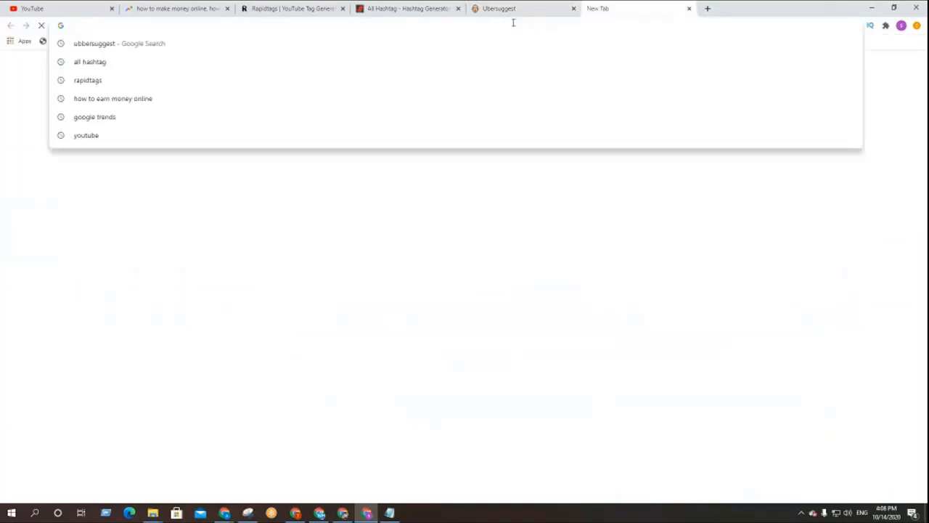
type("ubb")
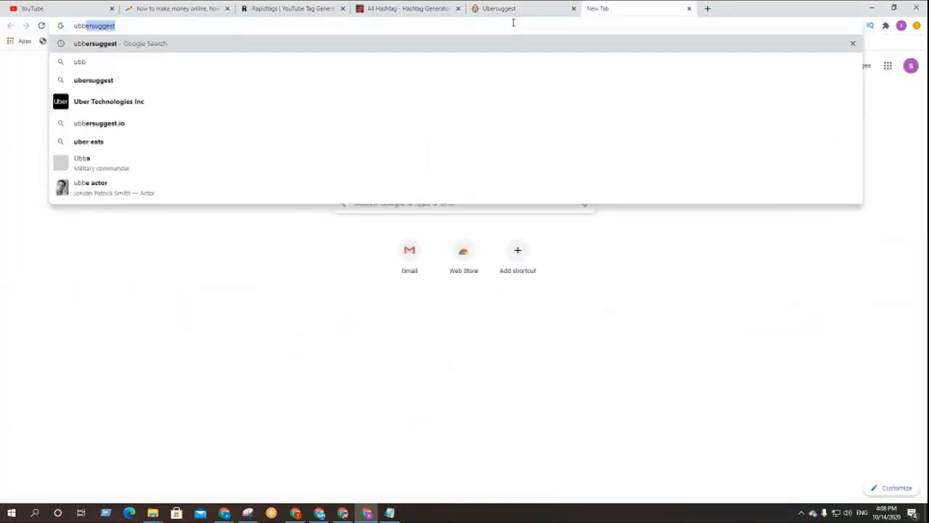
key("Return")
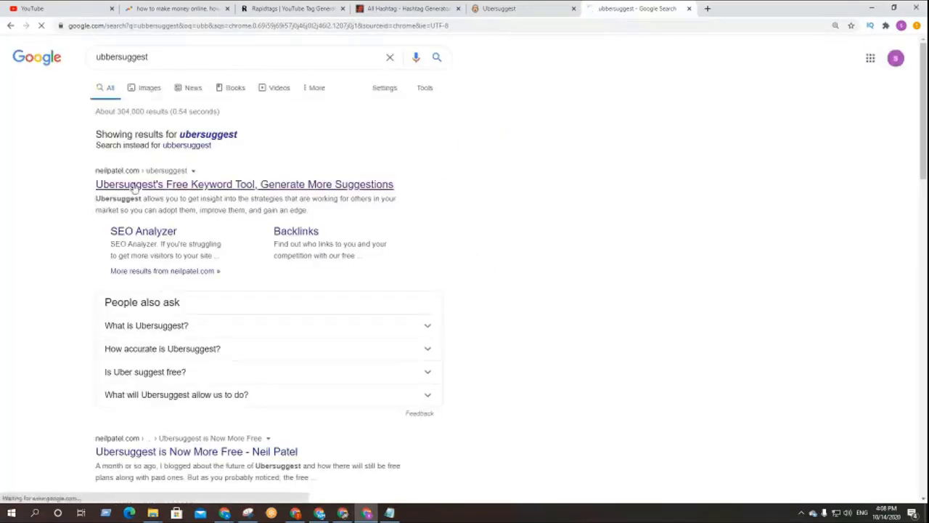
left_click(148, 184)
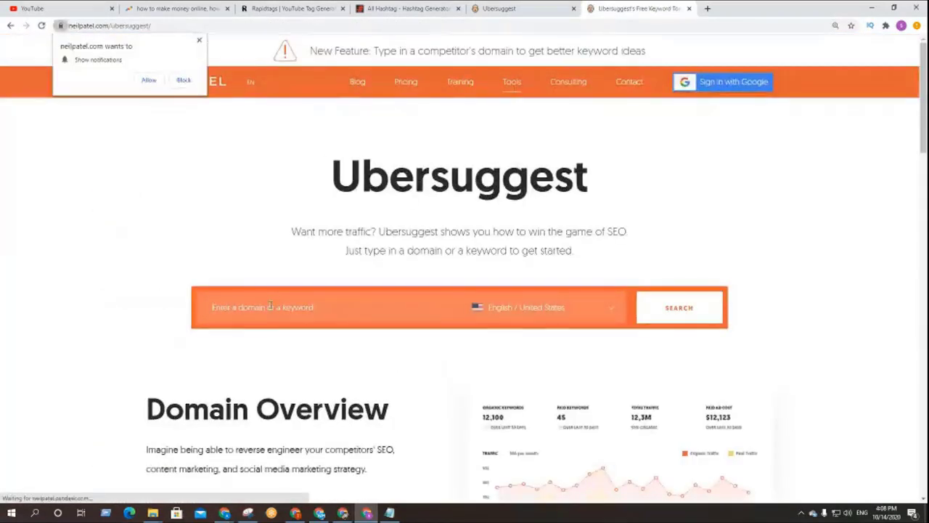
- Look up the keyword "how to earn money online" in Ubersuggest for English / United States
left_click(270, 306)
key("ctrl+v")
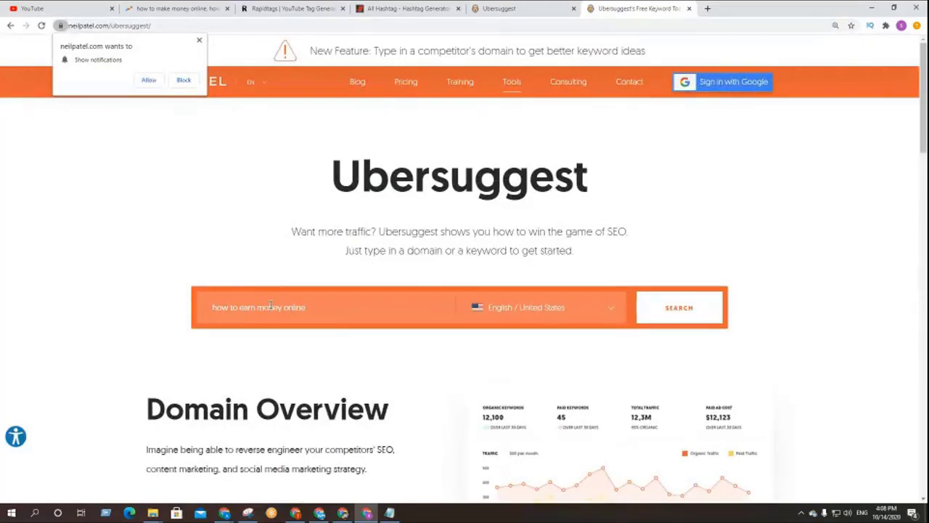
left_click(680, 308)
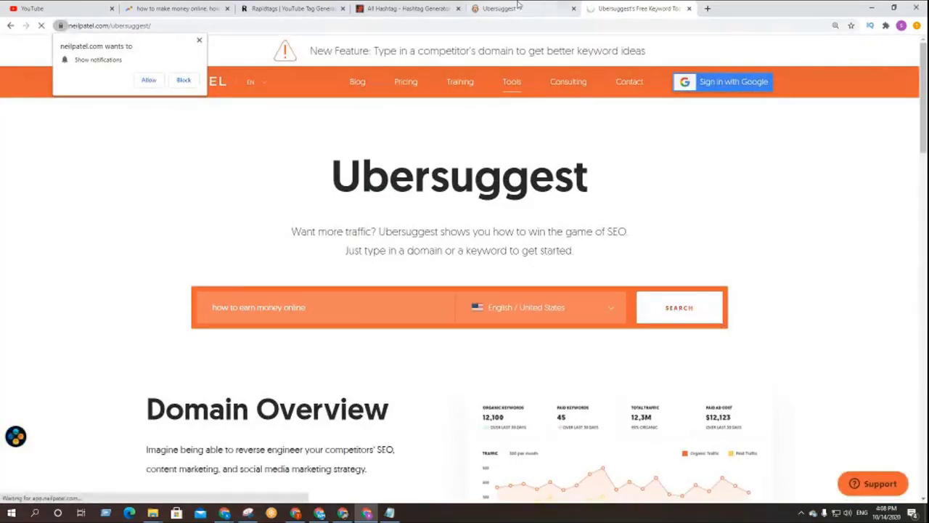
- Reload the older blank Ubersuggest tab, dismiss the registration pop-up in the new one and return to its keyword overview
left_click(543, 7)
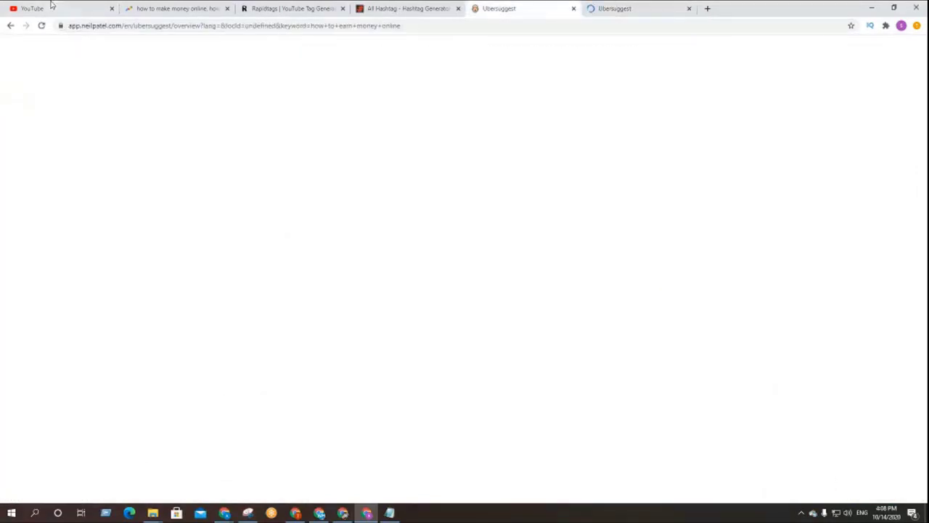
left_click(42, 25)
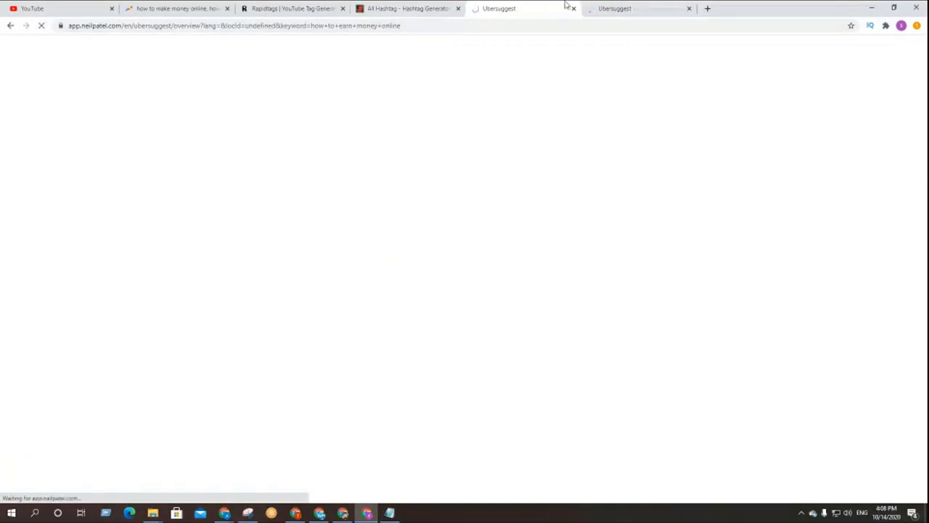
left_click(603, 7)
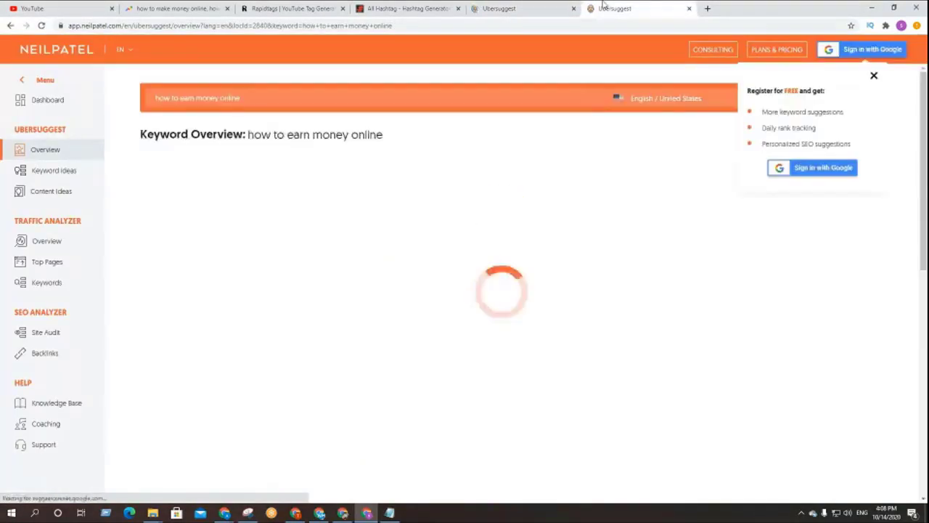
left_click(874, 77)
left_click(530, 6)
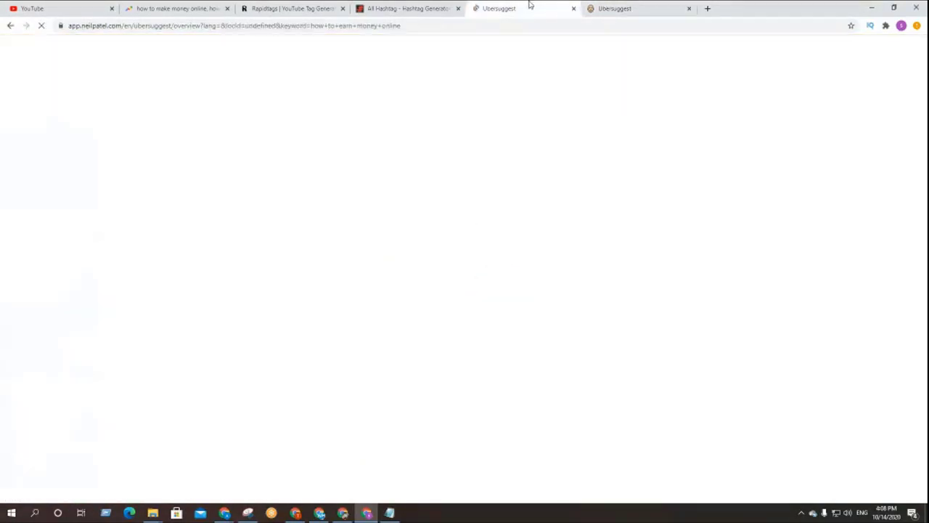
left_click(646, 7)
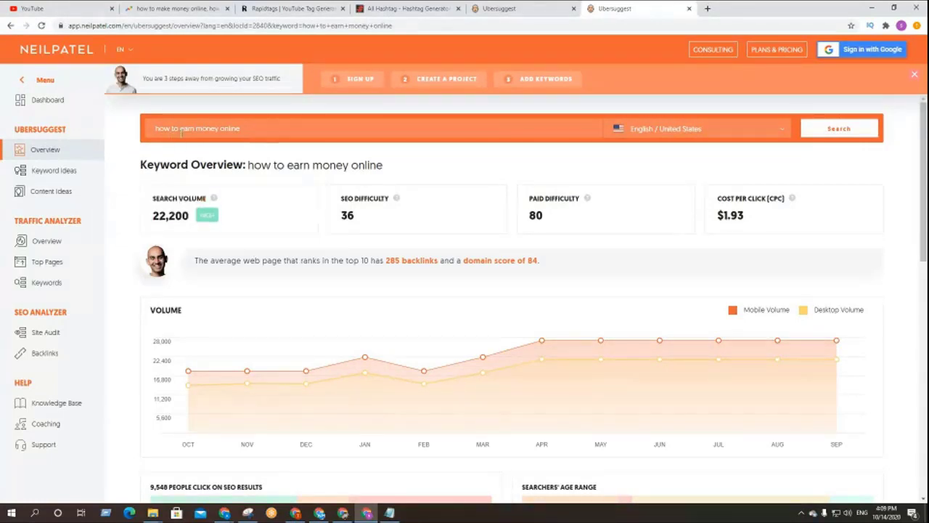
- Dismiss the sign-up banner and examine the keyword's search volume, difficulty, cost per click and September search volumes
left_click_drag(251, 131, 20, 135)
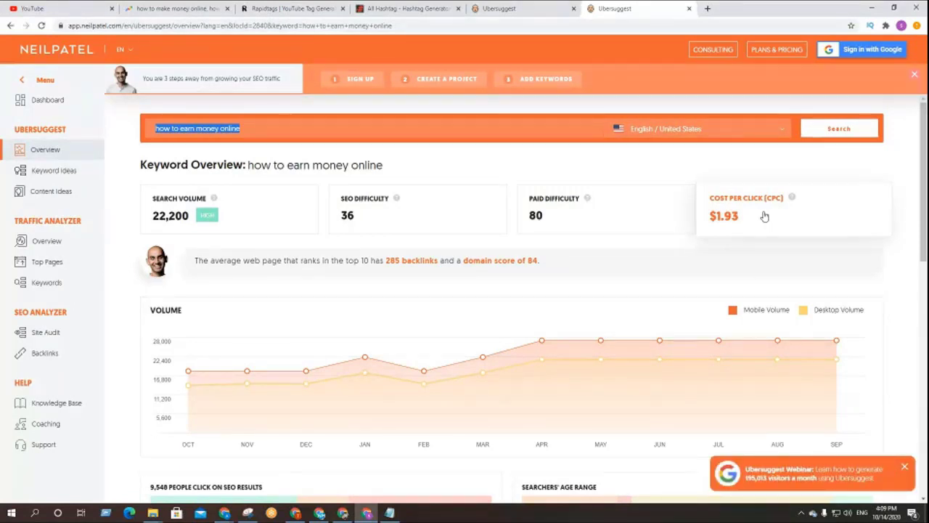
left_click(914, 74)
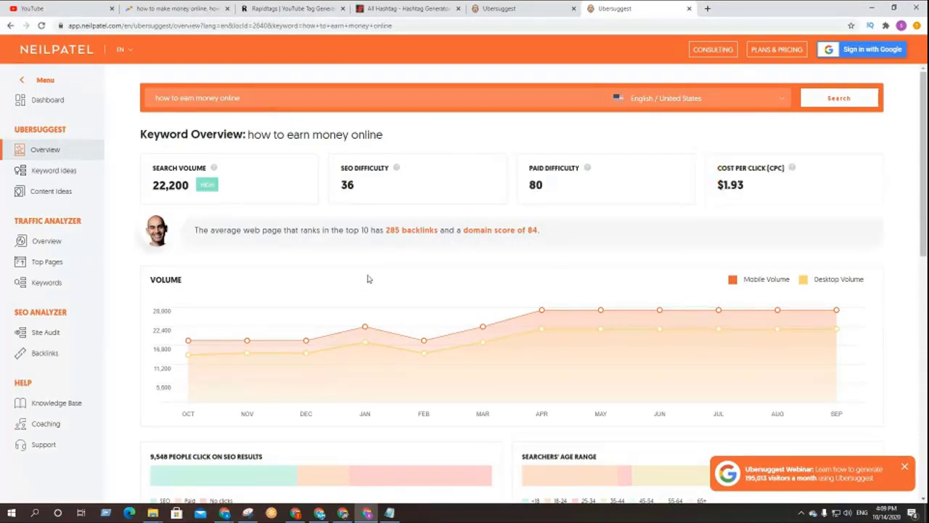
scroll(346, 279, "down", 1)
mouse_move(836, 216)
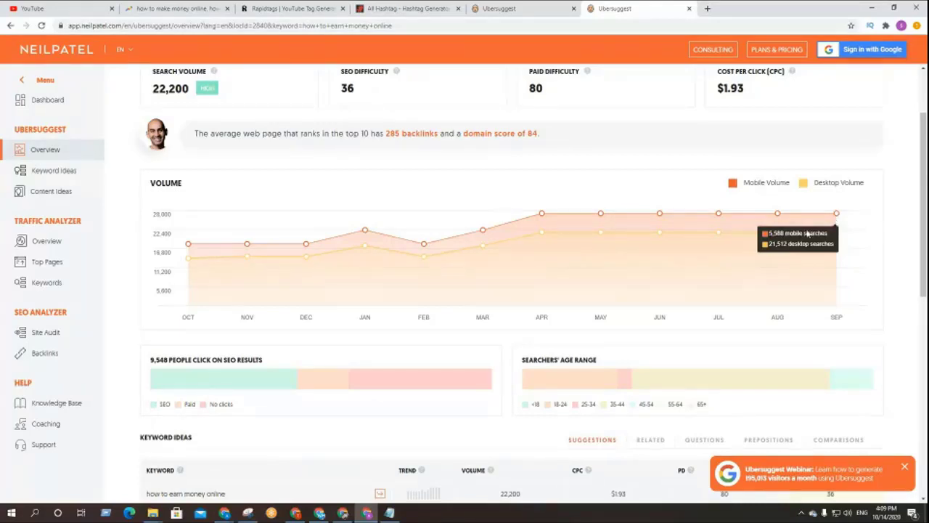
- Switch to Google Meet, admit the waiting participant and return to the Ubersuggest overview
left_click(295, 513)
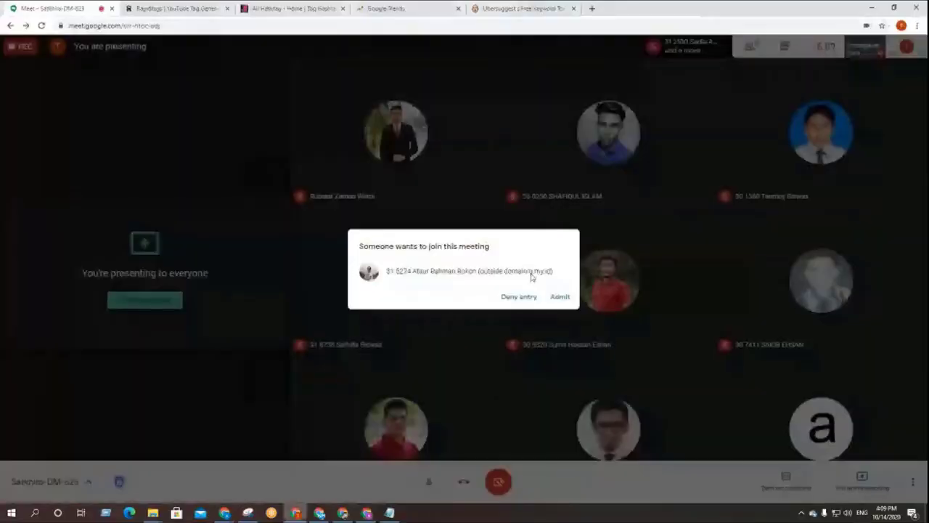
left_click(560, 296)
left_click(369, 512)
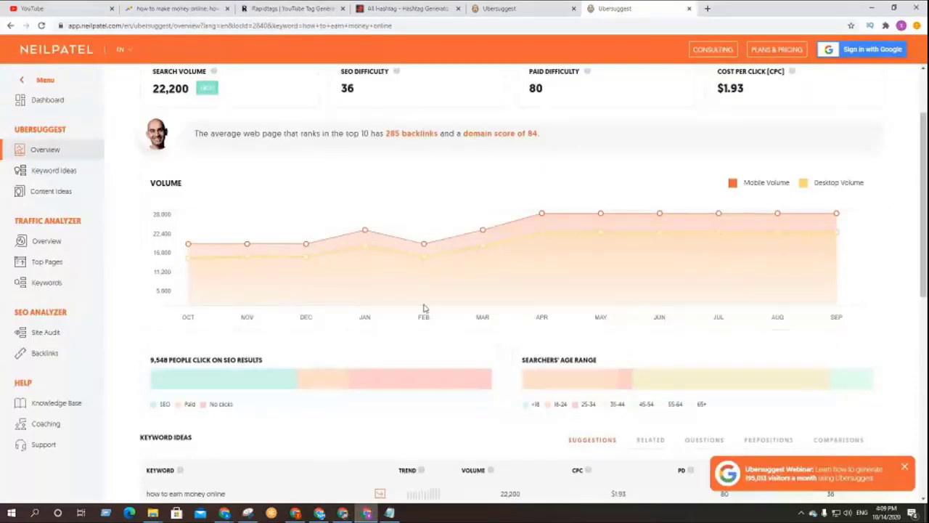
- Review the keyword ideas table in the overview and open the full list of keyword ideas
scroll(424, 309, "down", 3)
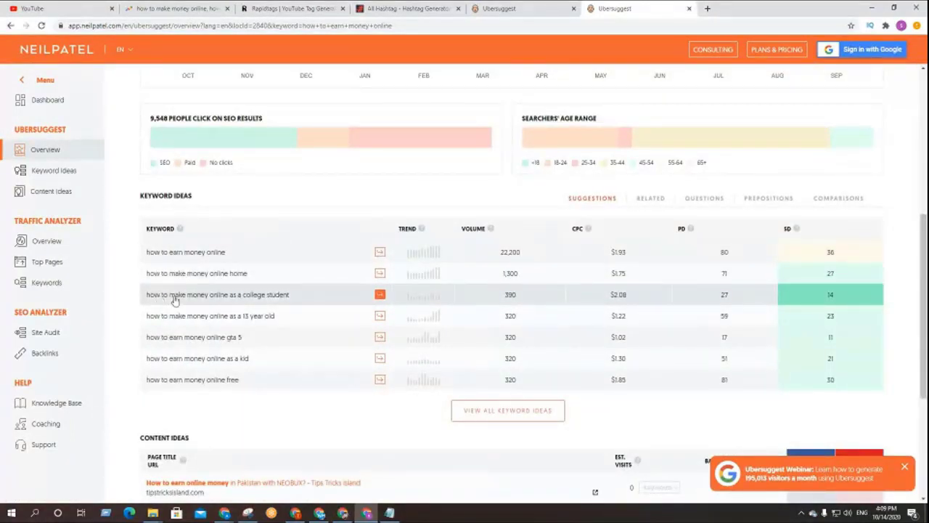
scroll(259, 305, "up", 5)
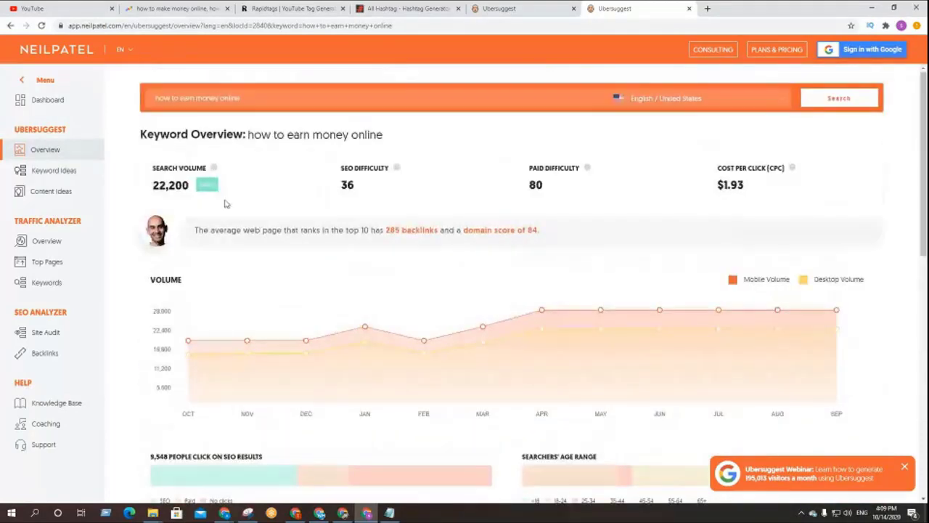
scroll(282, 232, "down", 3)
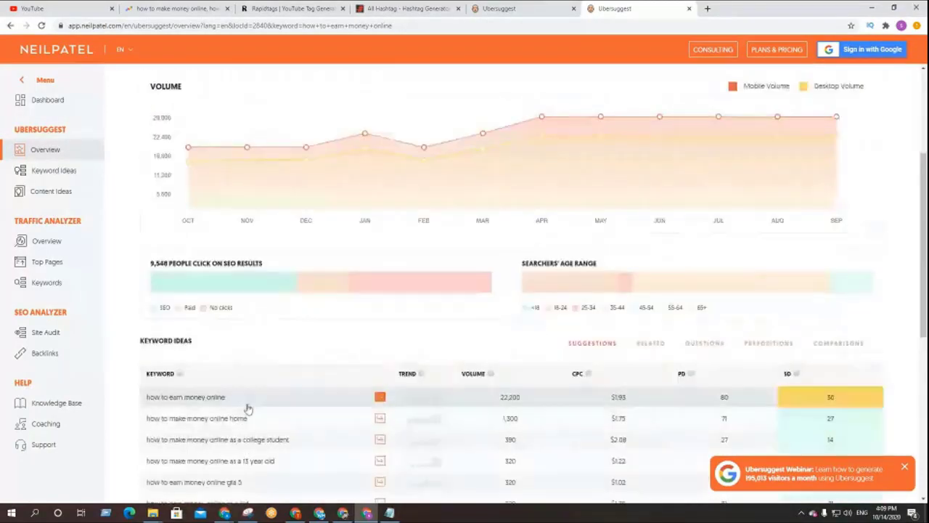
scroll(248, 409, "down", 2)
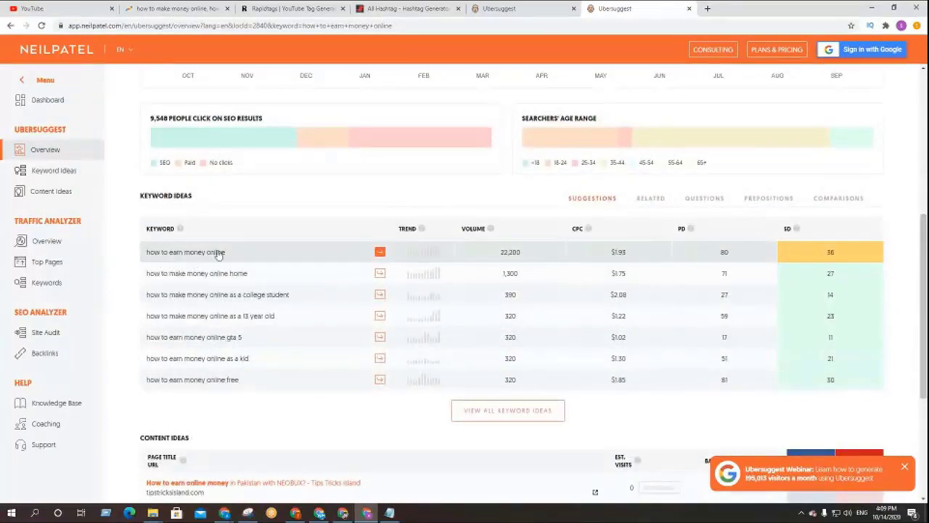
left_click(482, 418)
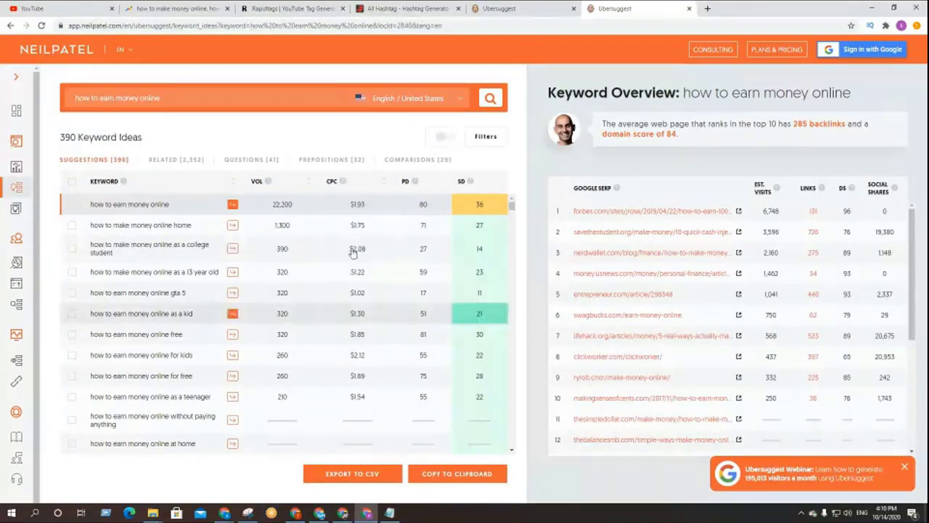
- Copy the keyword "how to earn money online" into the Notepad notes, beneath a new dashed separator line after the hashtags
left_click_drag(176, 205, 92, 207)
key("ctrl+c")
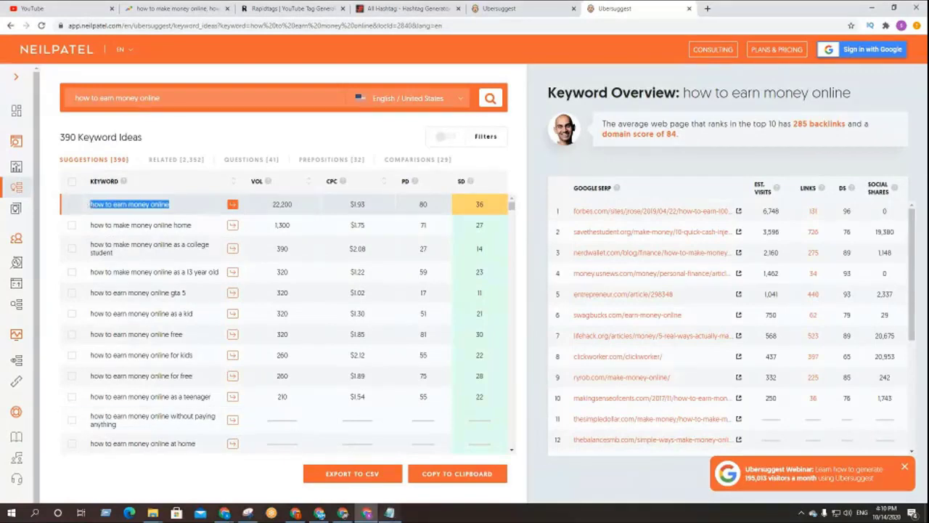
left_click(390, 514)
left_click(244, 334)
key("Return")
key("Return")
type("-------------------------------------------")
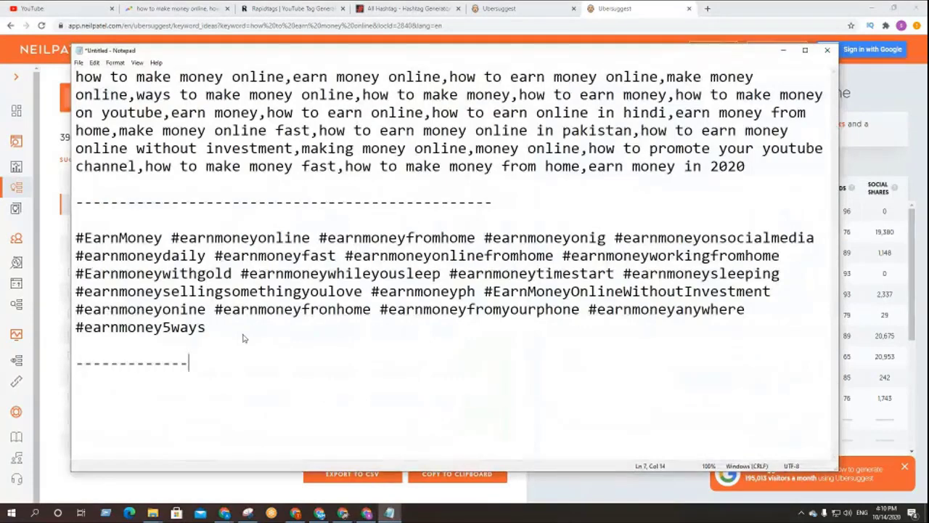
type("--------")
key("Return")
key("Return")
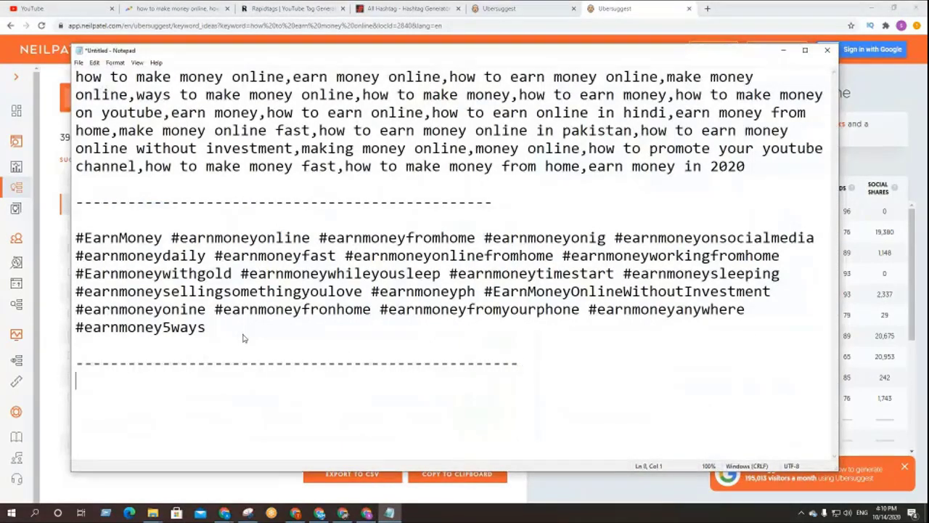
key("ctrl+v")
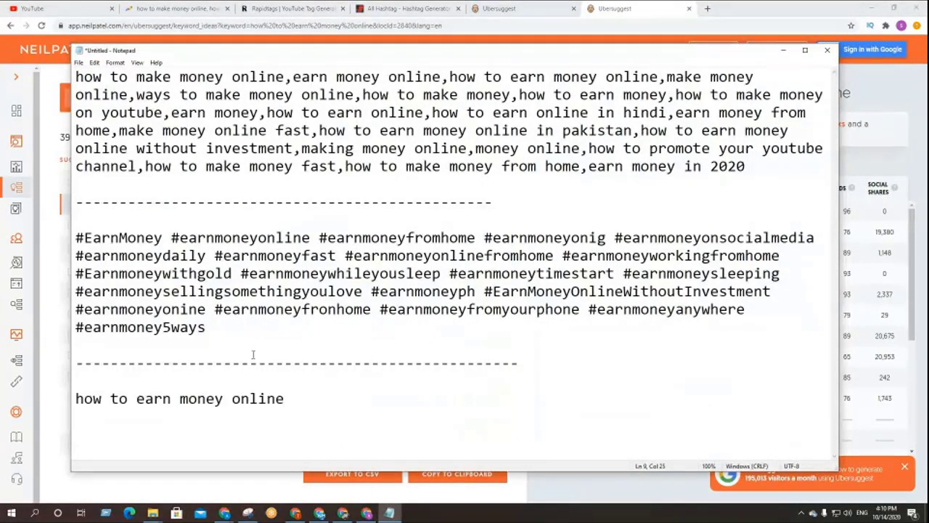
- Switch to Google Meet, unmute the microphone and return to the Ubersuggest keyword ideas
left_click(295, 513)
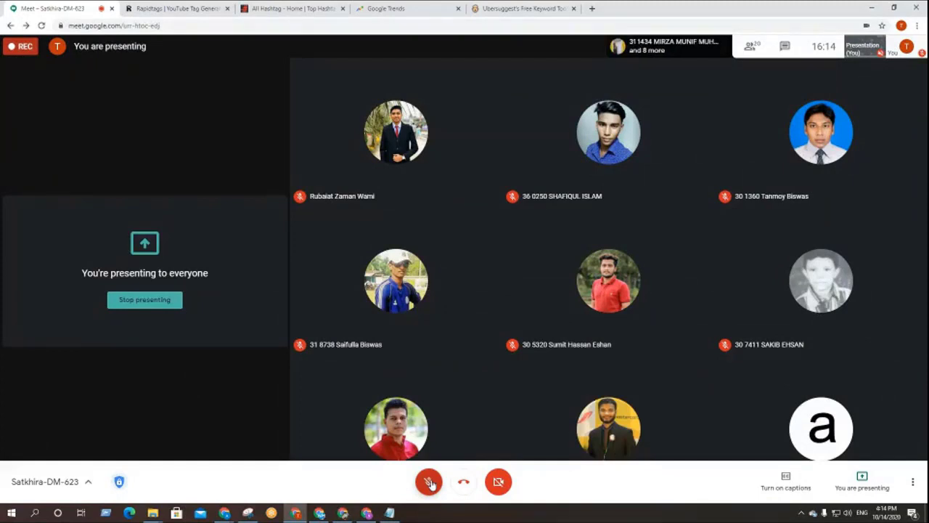
left_click(428, 482)
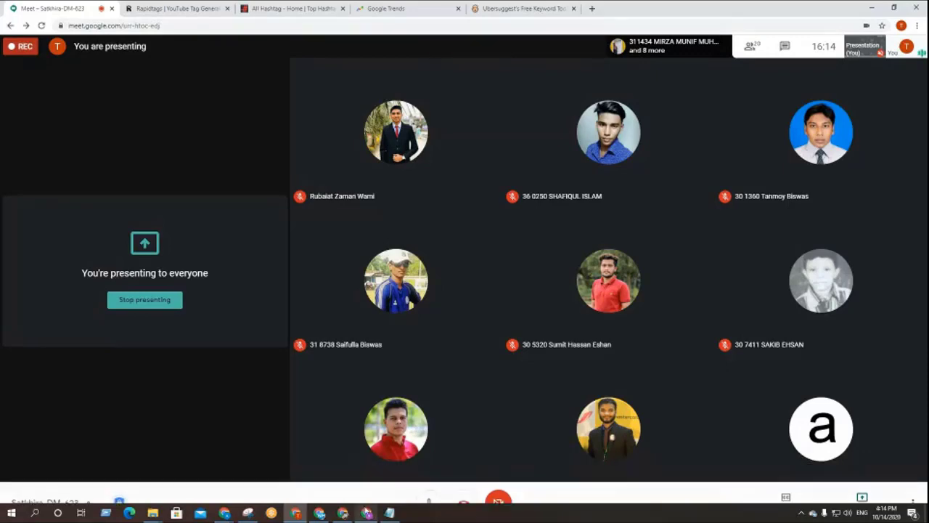
left_click(367, 513)
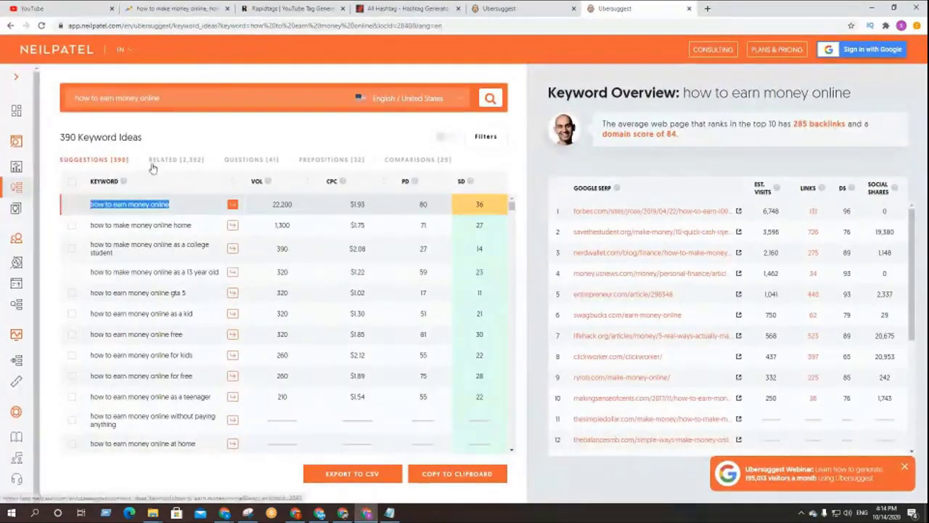
- Copy the keyword "how to make money online home" from the second row of the suggestions
left_click_drag(196, 229, 91, 229)
triple_click(91, 229)
left_click(90, 229)
triple_click(90, 229)
left_click(92, 229)
triple_click(95, 229)
key("ctrl+c")
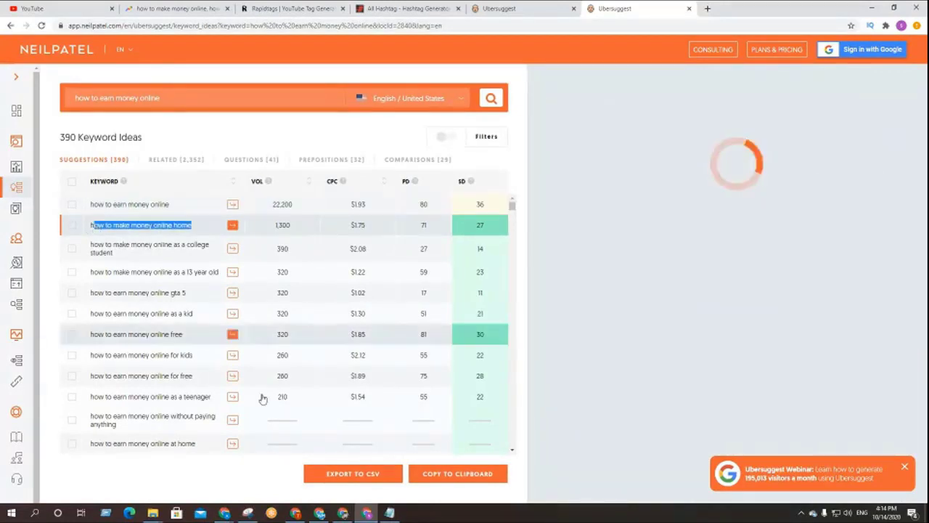
- Paste the copied keyword on a new line in Notepad and complete it to read "how to make money online home"
left_click(389, 514)
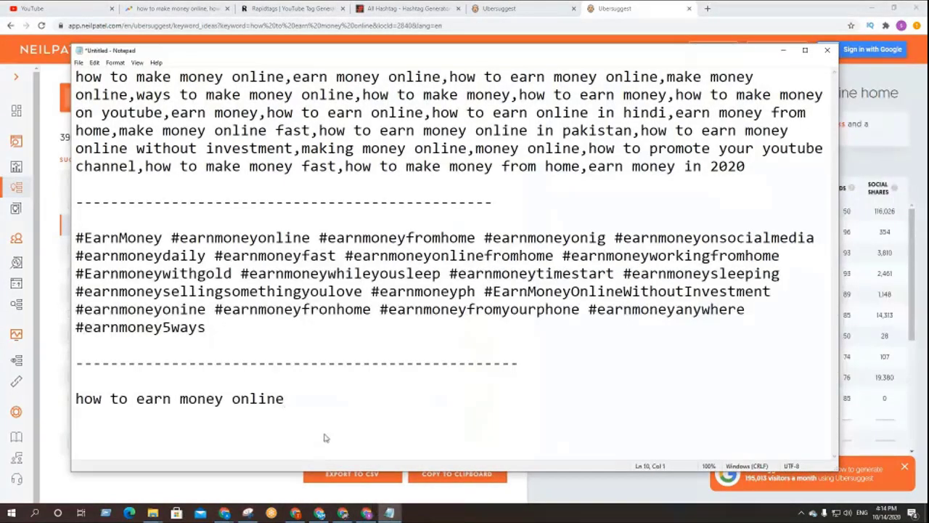
key("ctrl+v")
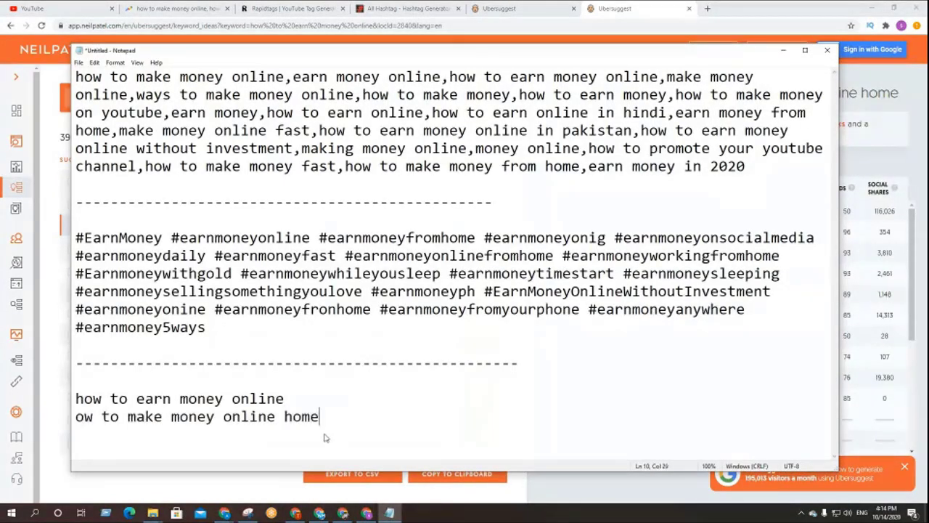
left_click(75, 417)
type("h")
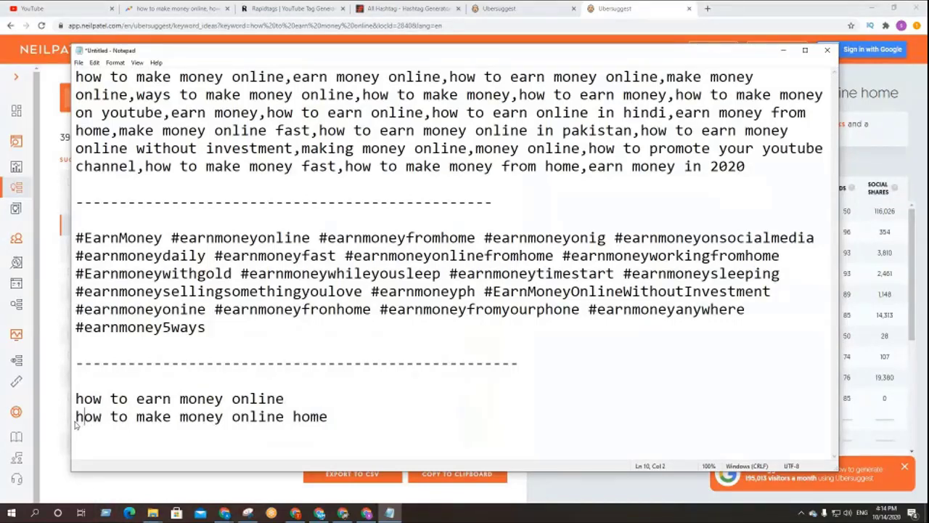
- Return to Ubersuggest, shorten the search keyword to "earn money online" and load its keyword ideas
left_click(367, 513)
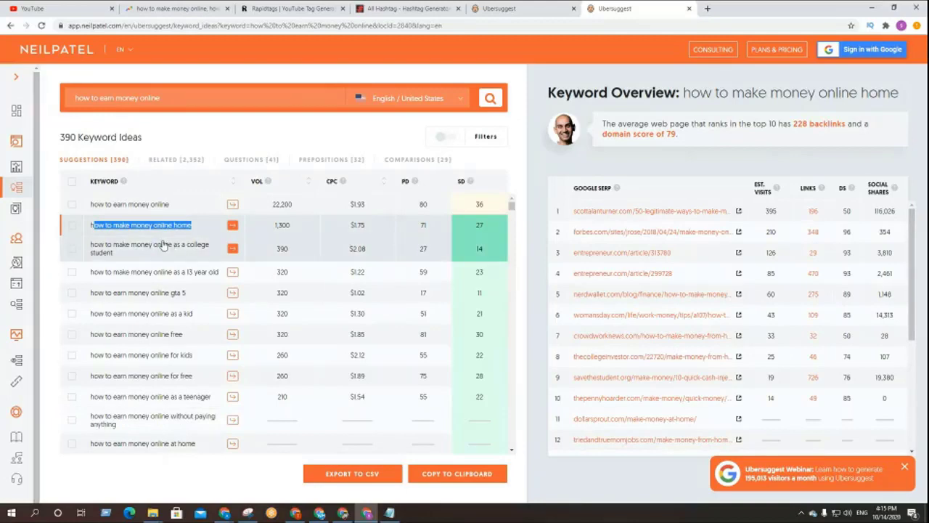
left_click(100, 97)
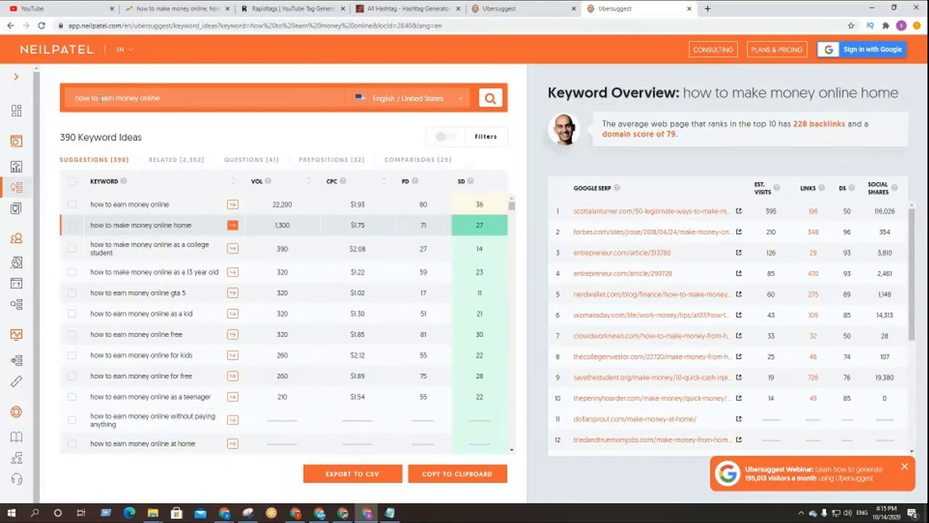
key("BackSpace")
key("BackSpace")
key("BackSpace")
key("BackSpace")
key("BackSpace")
key("BackSpace")
key("BackSpace")
key("Return")
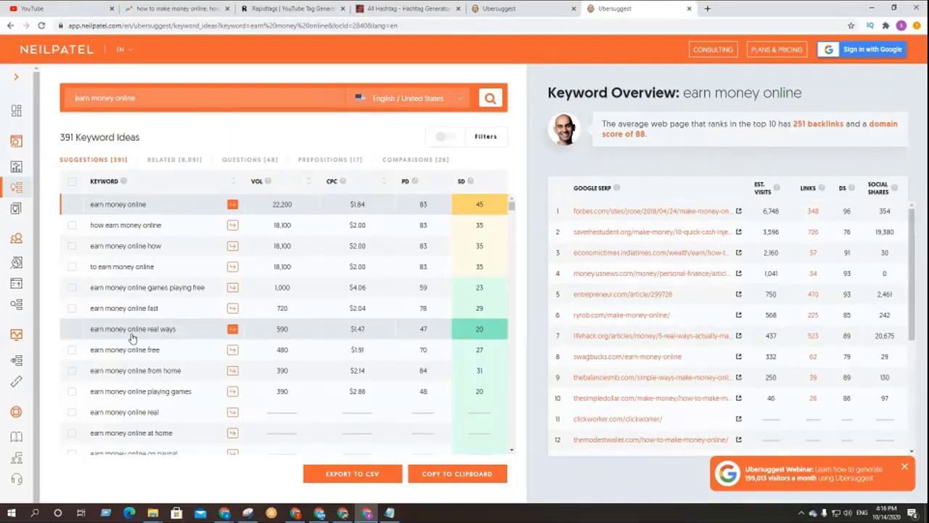
- Look through the keyword suggestions for "earn money online" and dismiss the traffic promotion pop-up
scroll(145, 349, "down", 3)
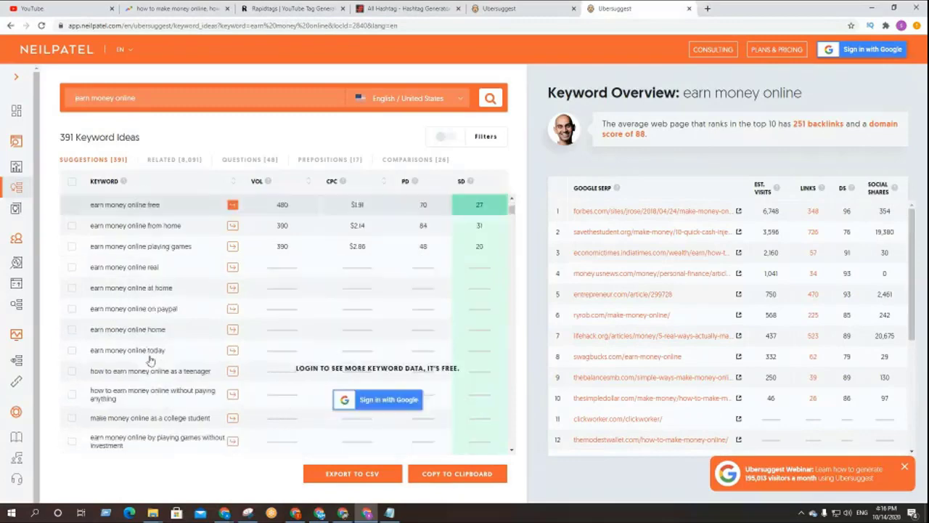
scroll(227, 399, "up", 2)
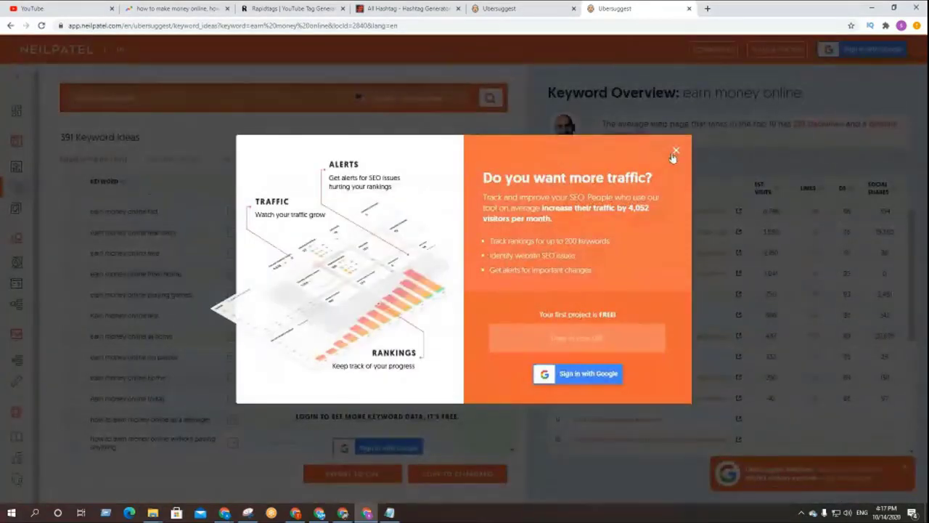
left_click(675, 152)
- Close the older Ubersuggest tab holding the "how to earn money online" overview, keeping the keyword ideas open
left_click(291, 7)
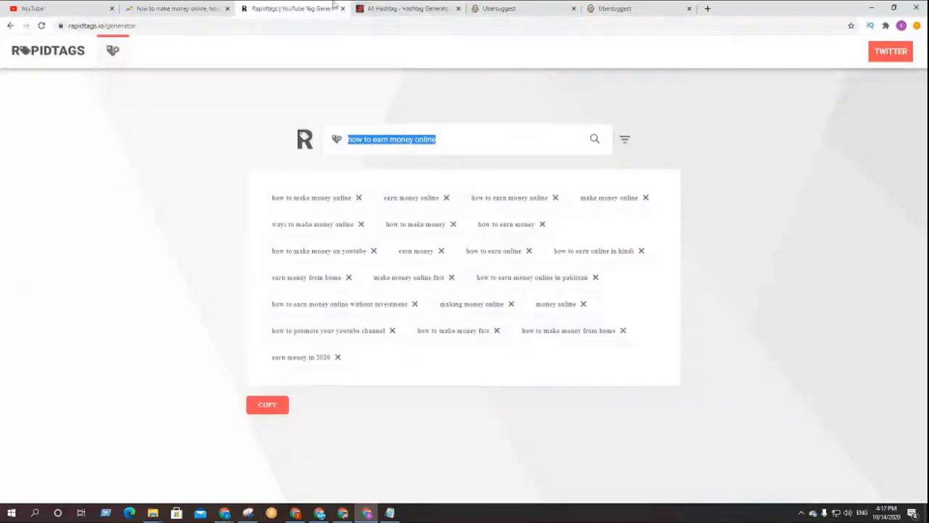
left_click(412, 6)
left_click(537, 9)
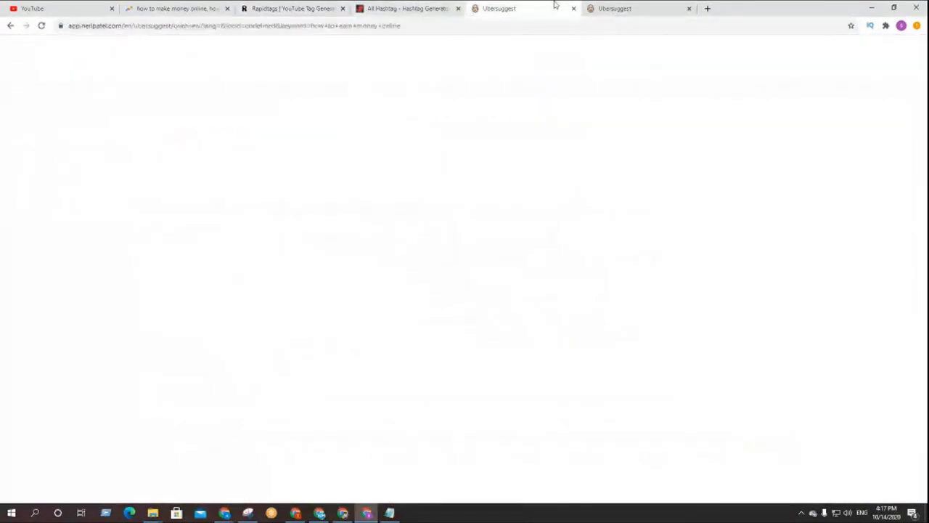
left_click(574, 9)
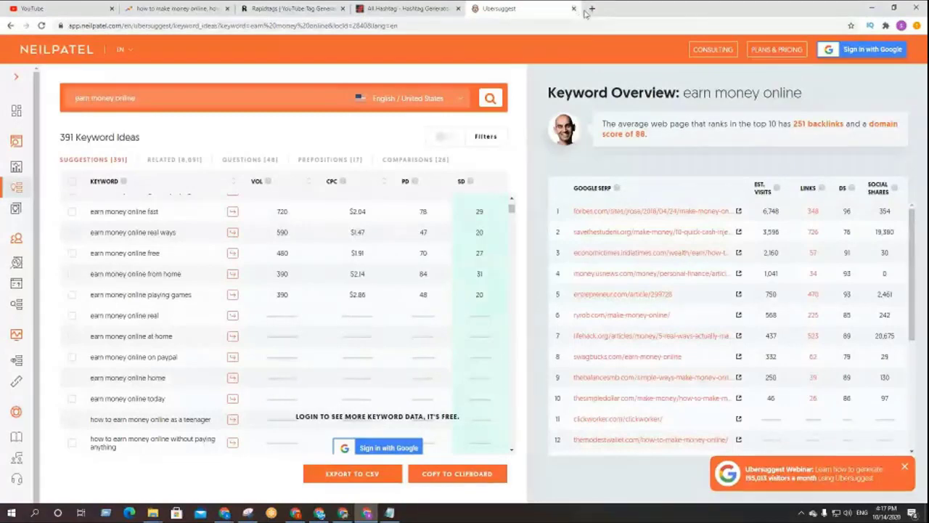
- Copy the second comparison term, "how to earn money online", from Google Trends
left_click(206, 7)
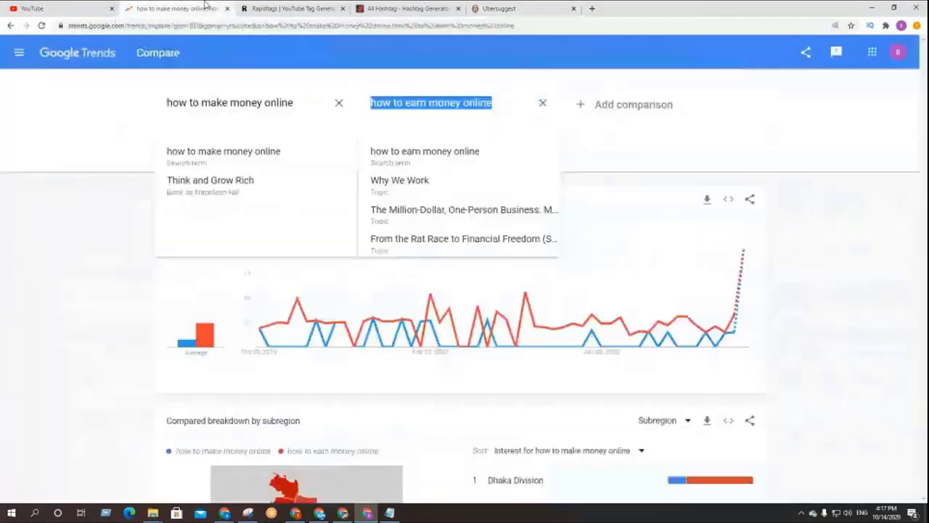
left_click(427, 104)
triple_click(427, 103)
key("ctrl+c")
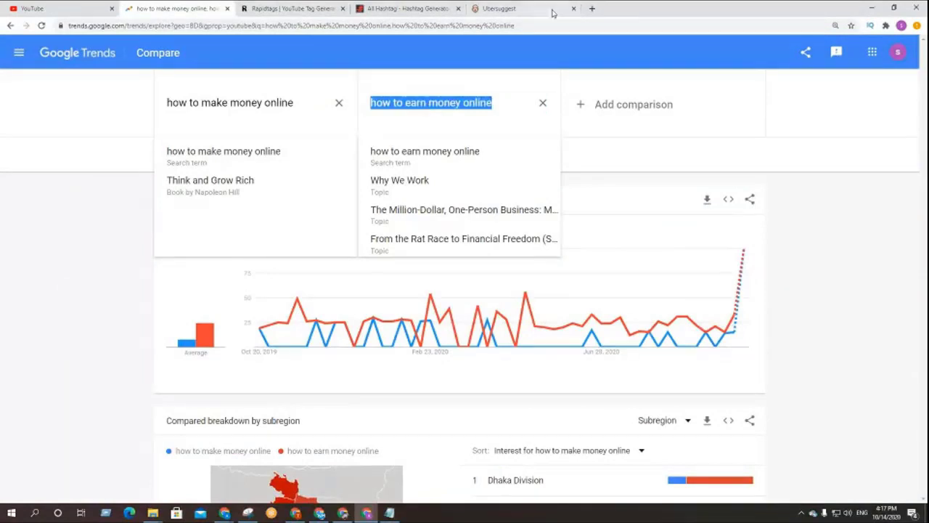
- Search Google for the copied phrase "how to earn money online" in a new tab
left_click(591, 9)
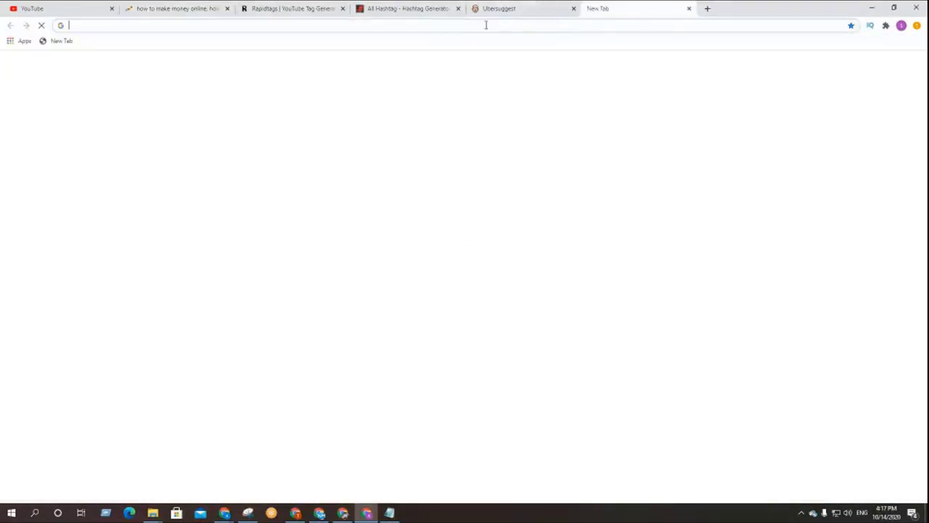
left_click(477, 27)
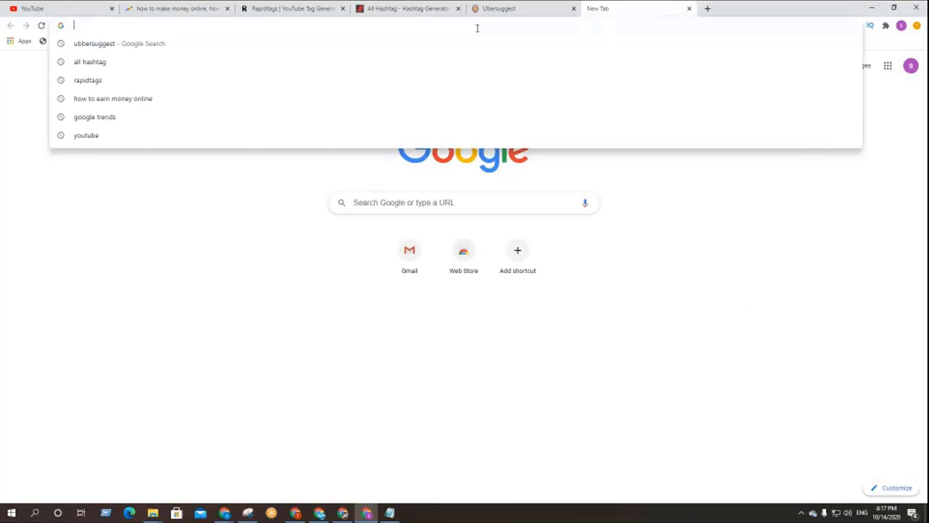
key("ctrl+v")
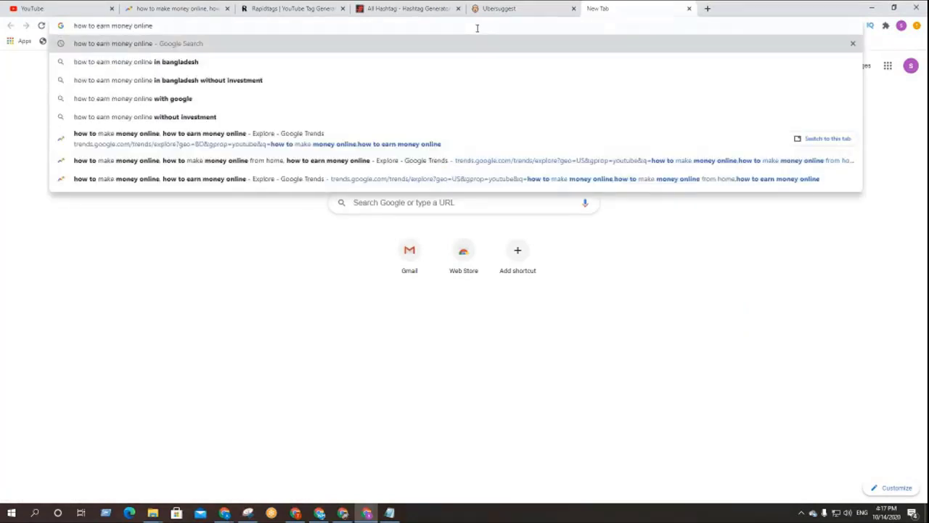
key("Return")
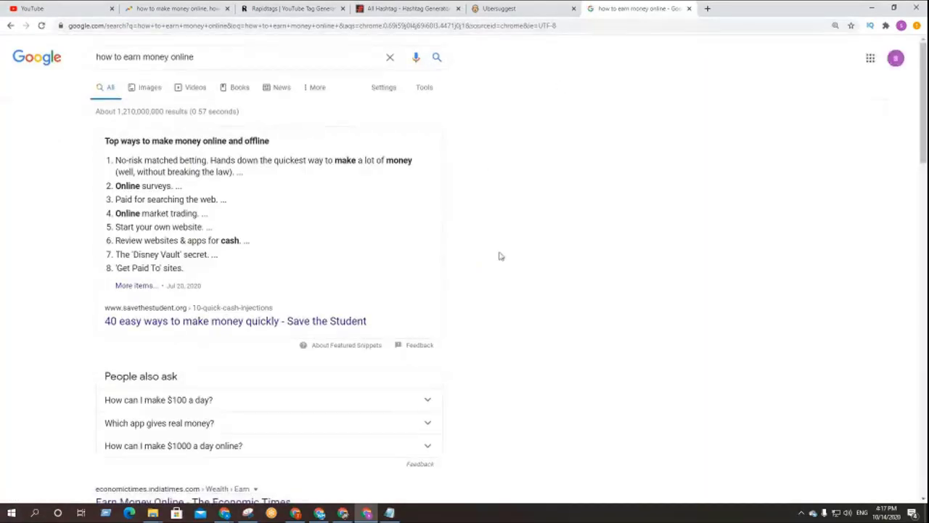
- Examine the related searches at the end of the Google results for keyword ideas
scroll(498, 253, "down", 20)
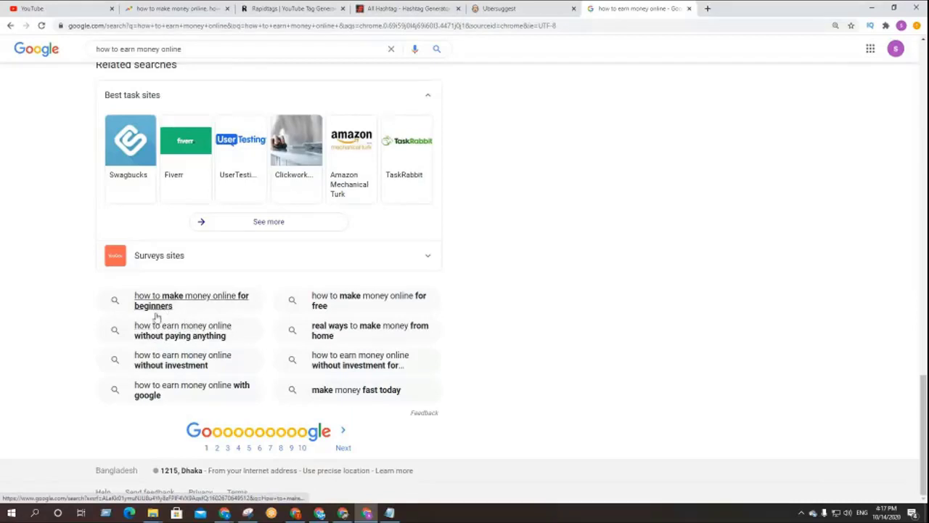
scroll(2, 329, "up", 2)
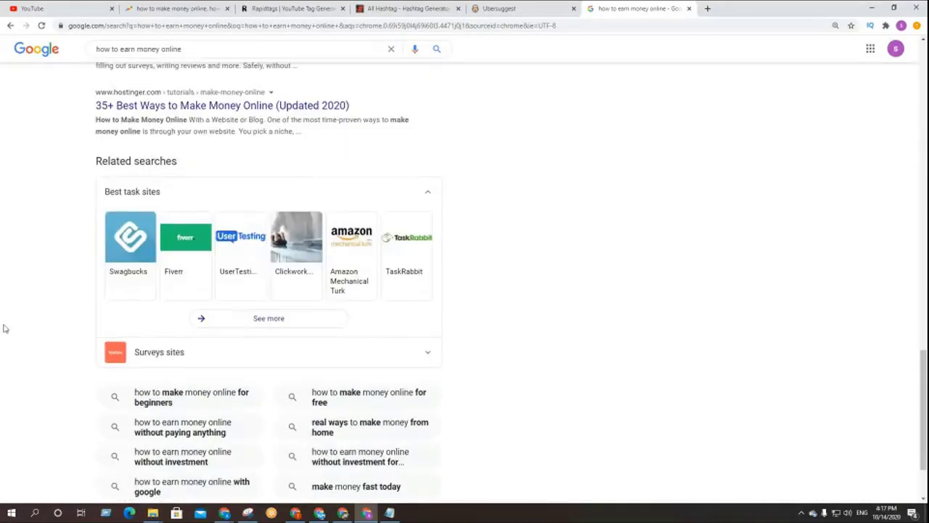
left_click_drag(95, 161, 199, 165)
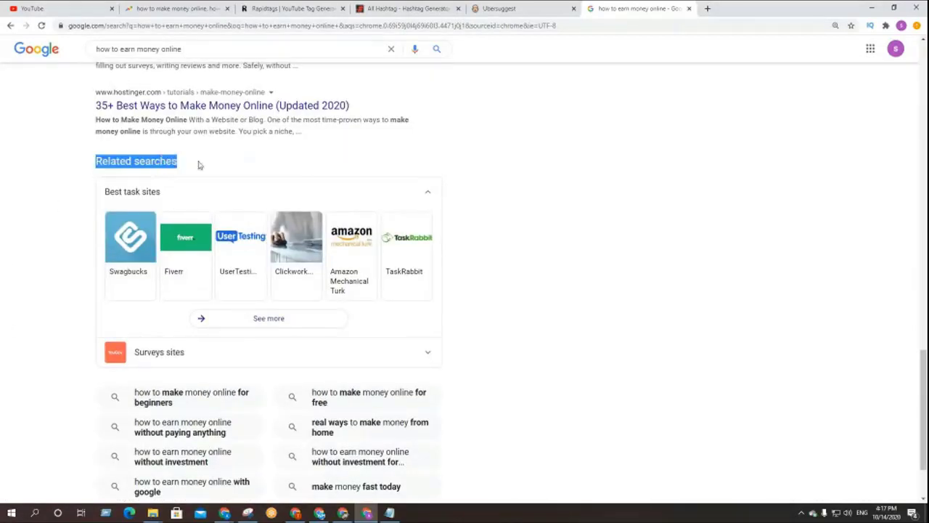
scroll(2, 353, "down", 2)
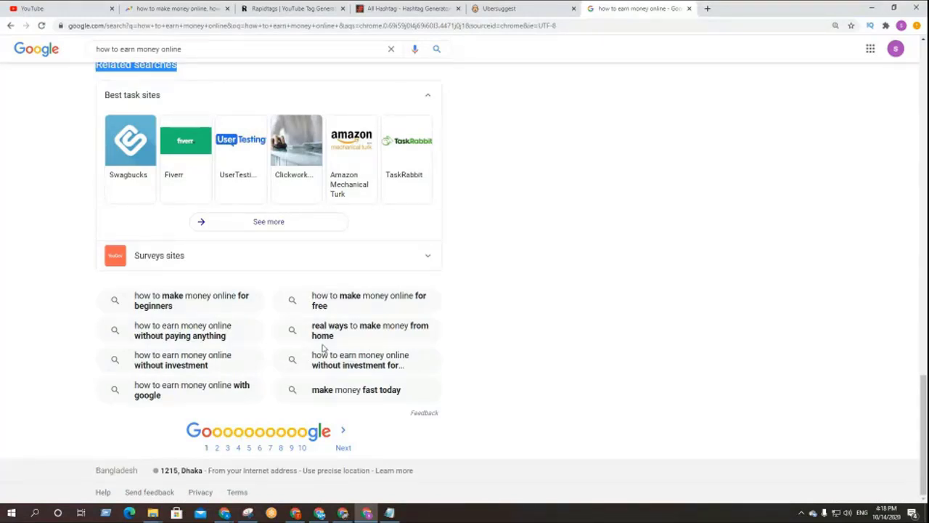
- Search Google for "youtube" in a new tab and open the YouTube website from the results
left_click(708, 8)
left_click(618, 31)
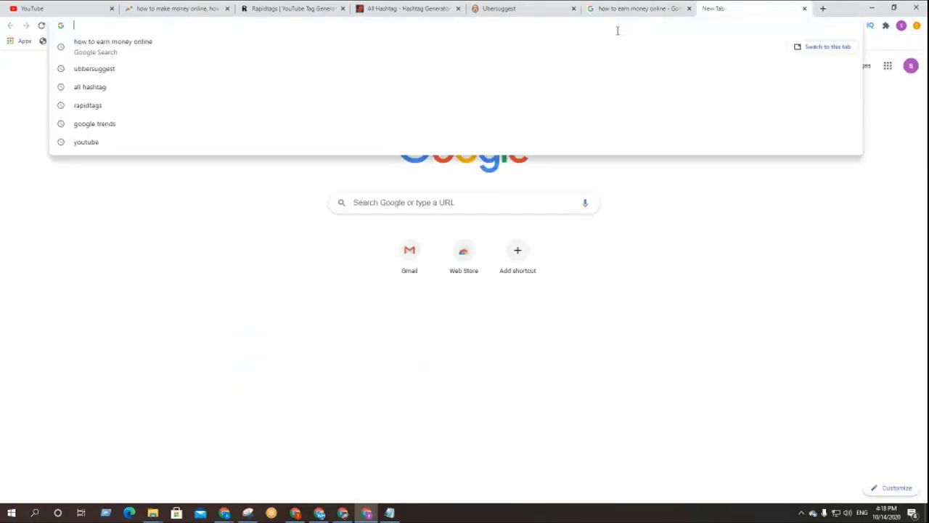
type("youtube")
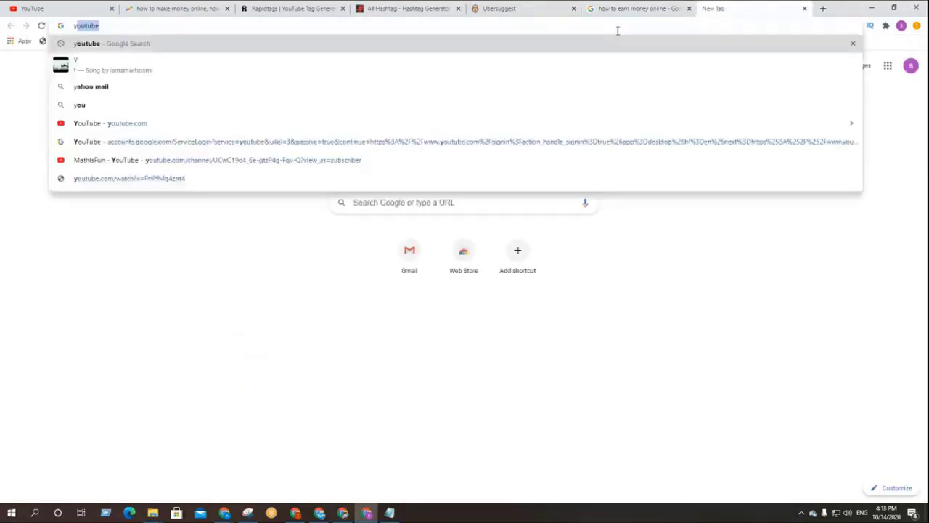
key("Return")
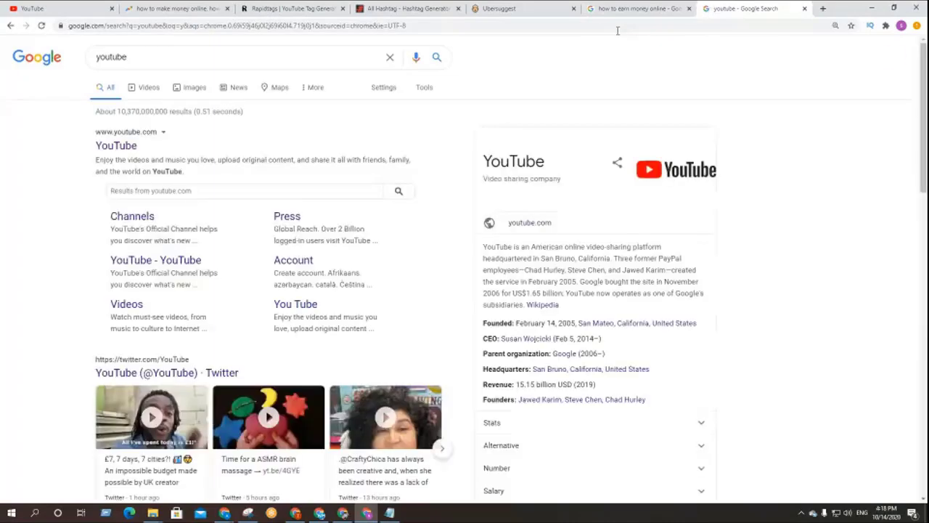
left_click(122, 147)
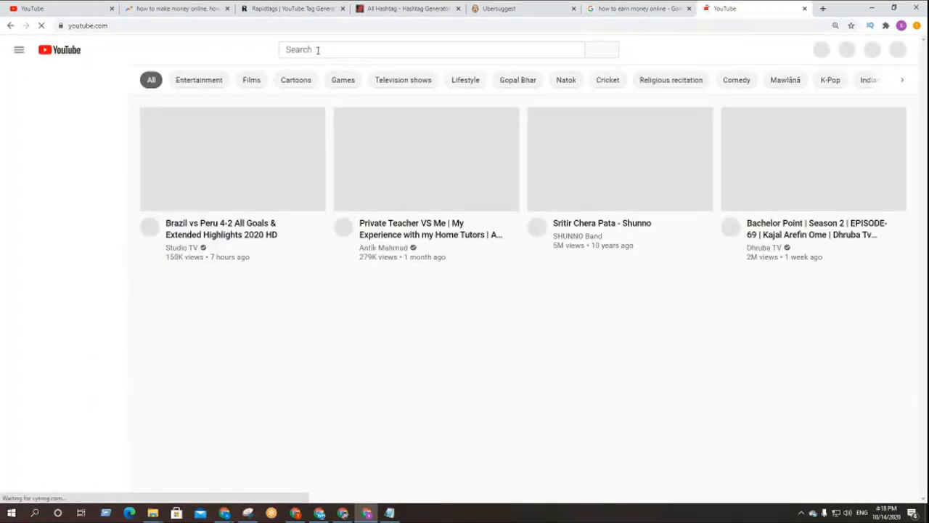
- View YouTube's search predictions for "how to earn money online" and for the shortened phrase "earn money online"
left_click(317, 49)
key("ctrl+v")
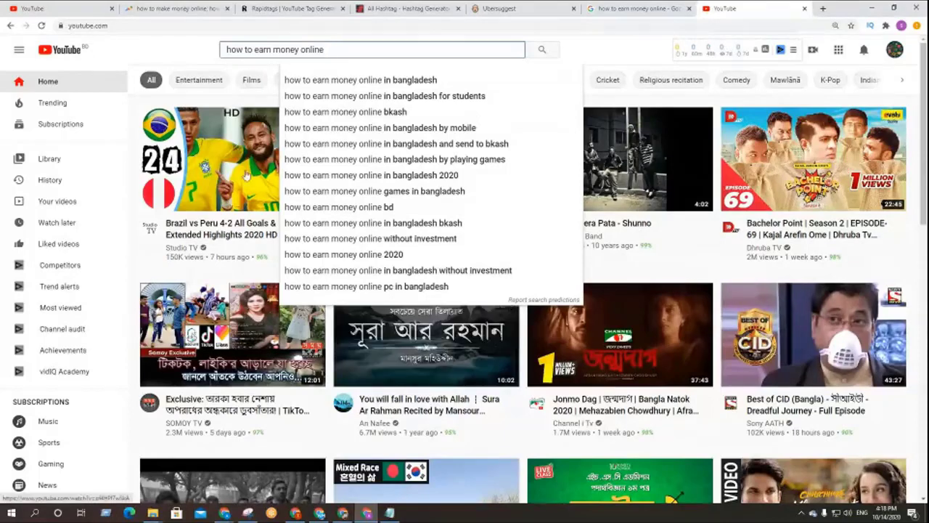
left_click(255, 49)
key("BackSpace")
key("BackSpace")
key("BackSpace")
key("BackSpace")
key("BackSpace")
key("BackSpace")
key("BackSpace")
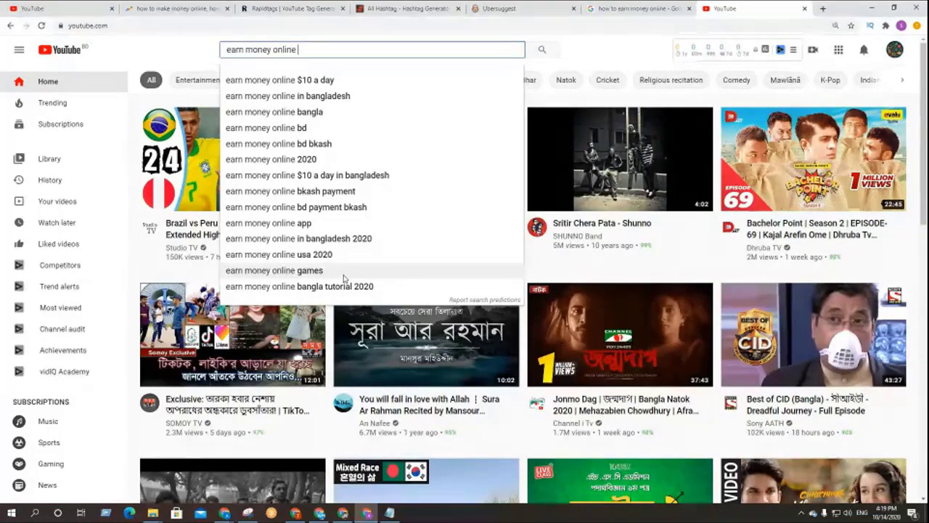
left_click(153, 57)
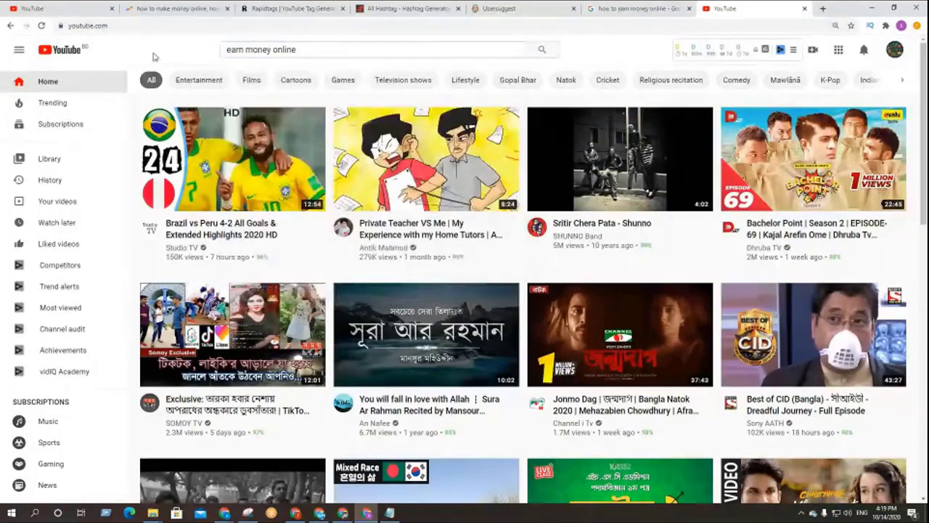
- Search YouTube for "how to earn money online bangla tutorial"
left_click(311, 52)
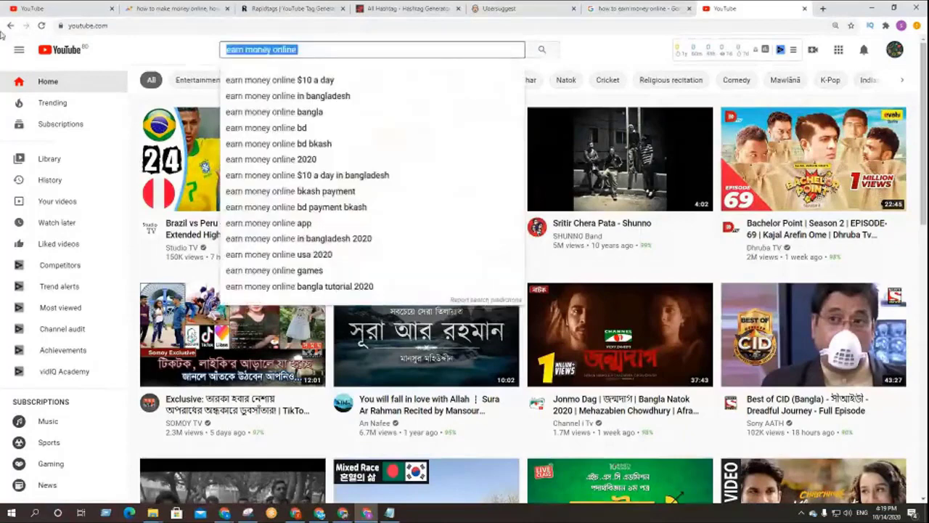
key("ctrl+v")
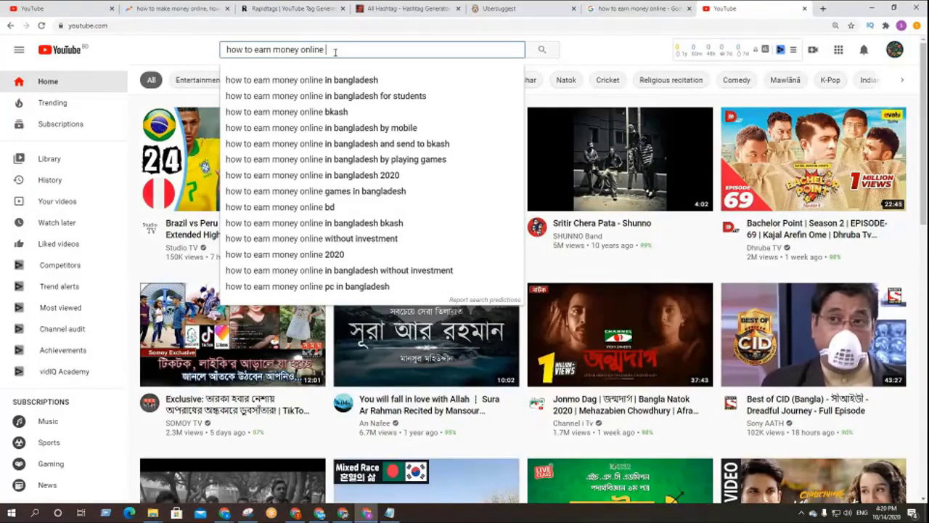
type("bangla")
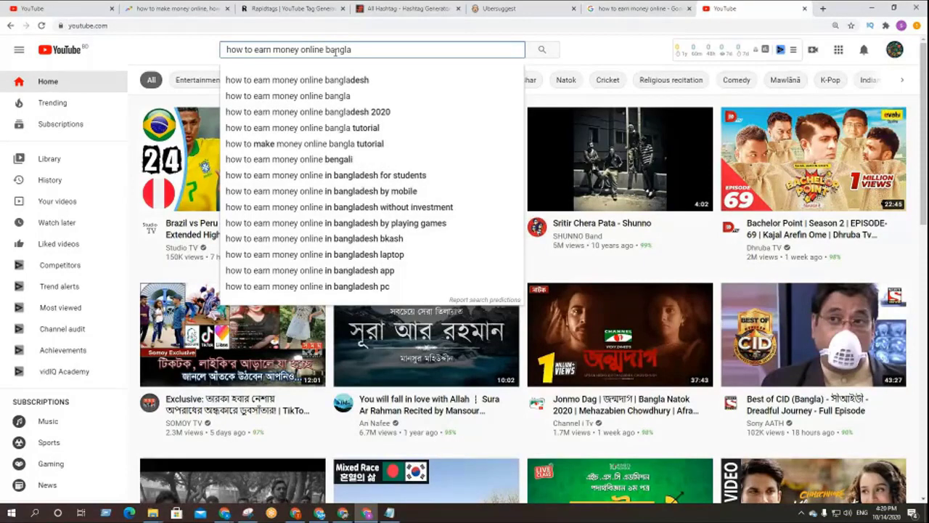
left_click(341, 82)
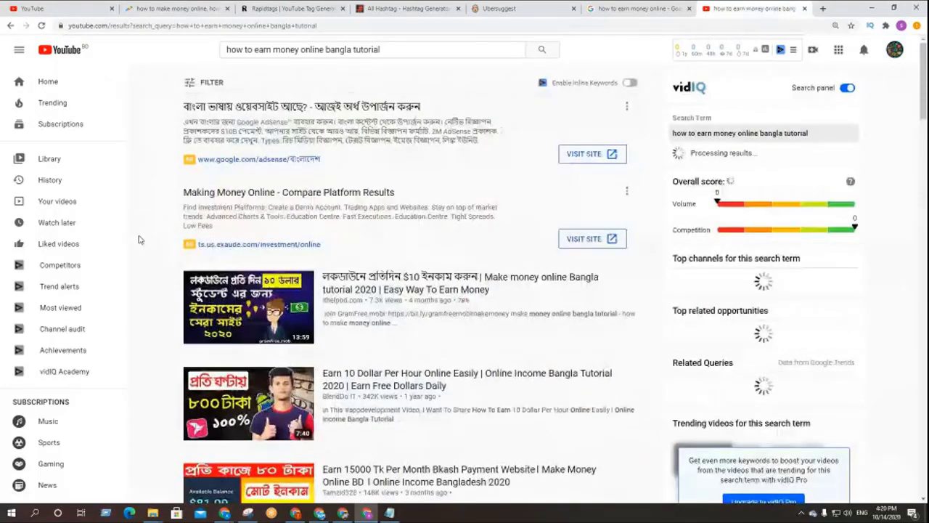
- Review the video titles and thumbnails in the YouTube results, along with the vidIQ scores for the search term
scroll(141, 240, "down", 2)
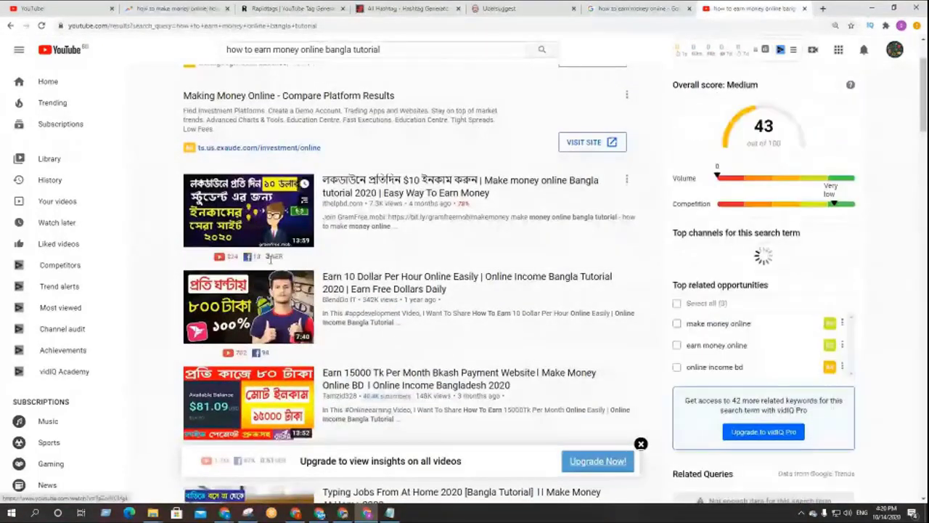
mouse_move(271, 320)
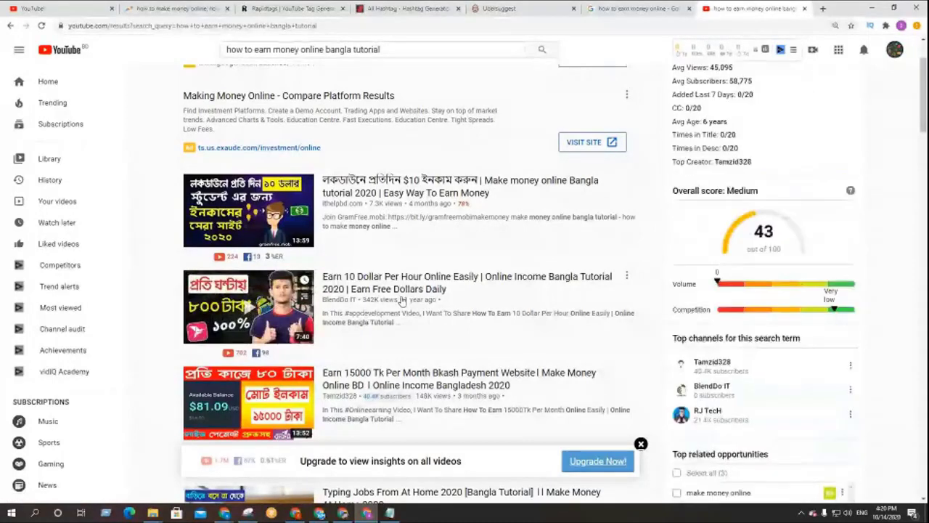
mouse_move(236, 216)
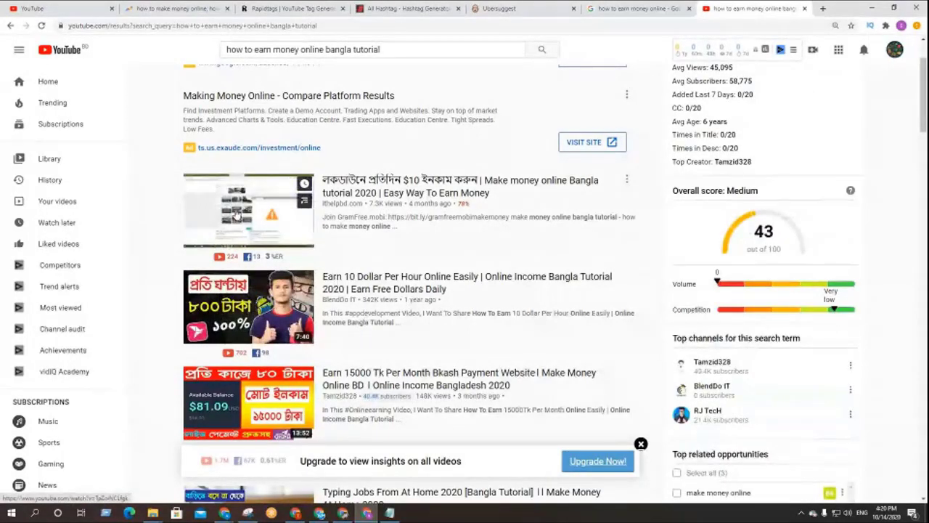
scroll(236, 216, "down", 4)
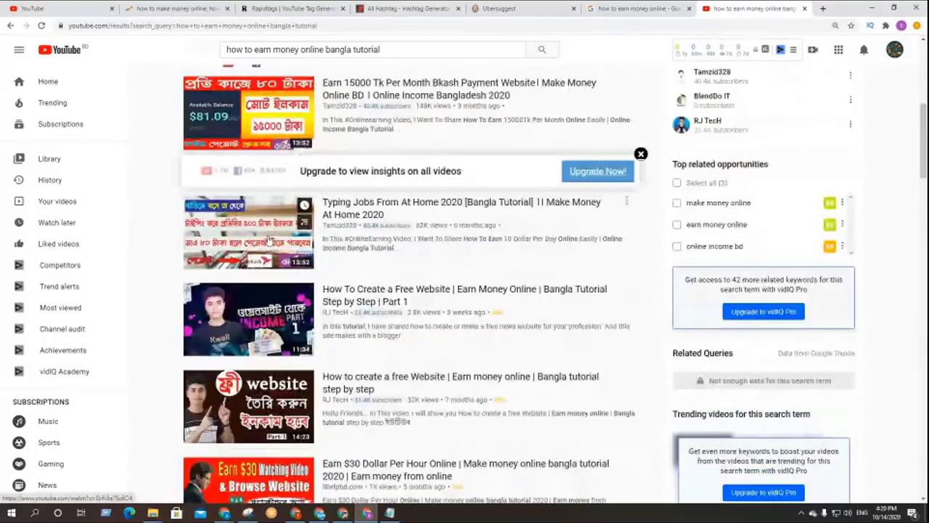
scroll(268, 239, "down", 1)
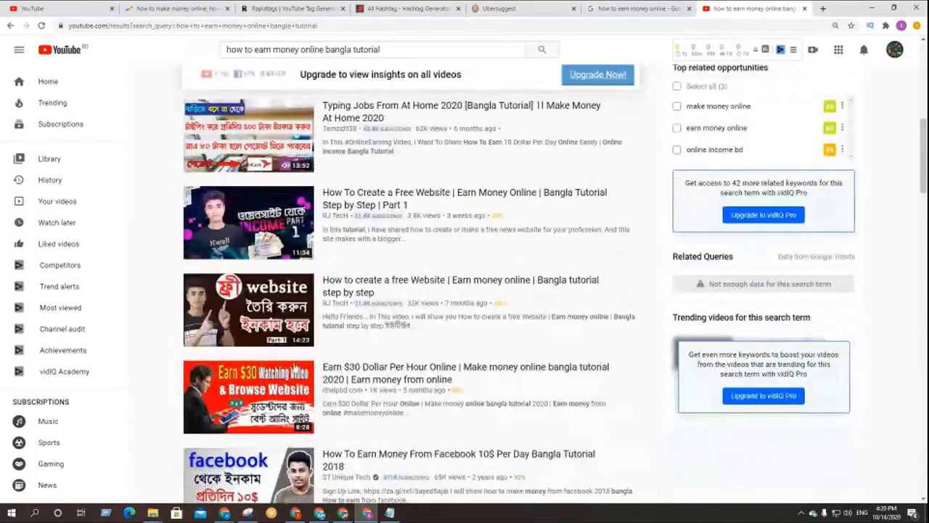
scroll(295, 372, "down", 2)
mouse_move(244, 308)
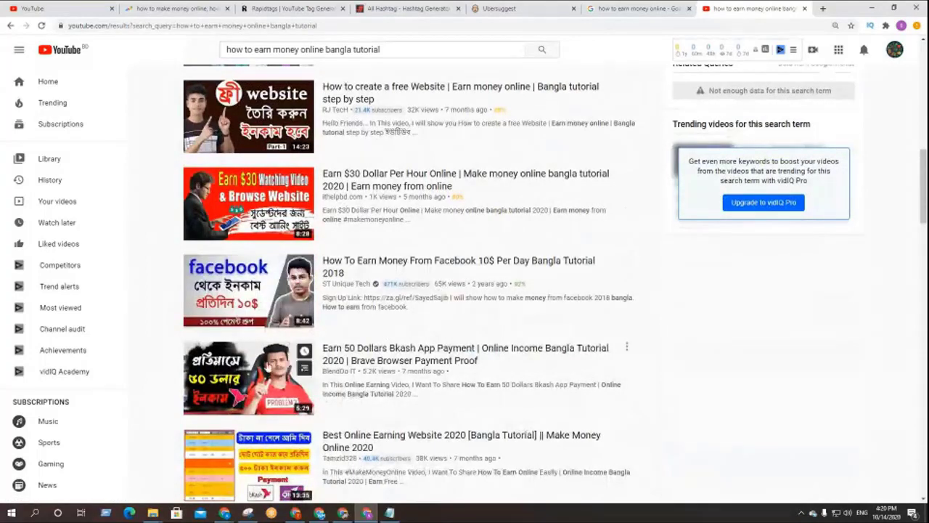
mouse_move(434, 397)
scroll(434, 397, "down", 3)
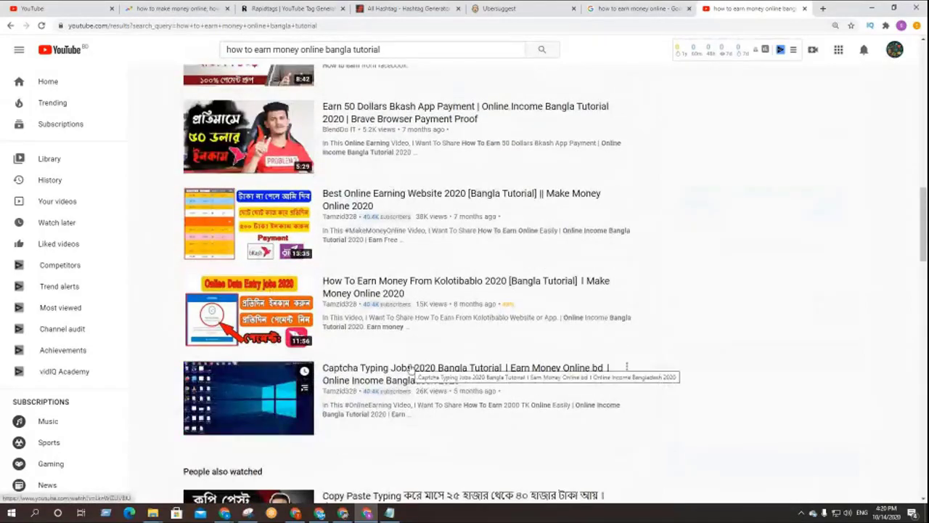
scroll(412, 370, "down", 3)
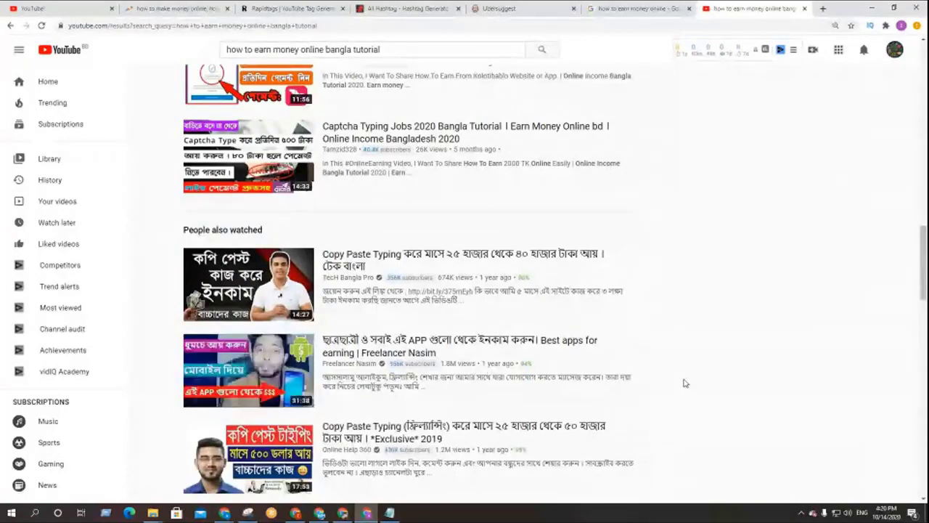
scroll(685, 379, "up", 10)
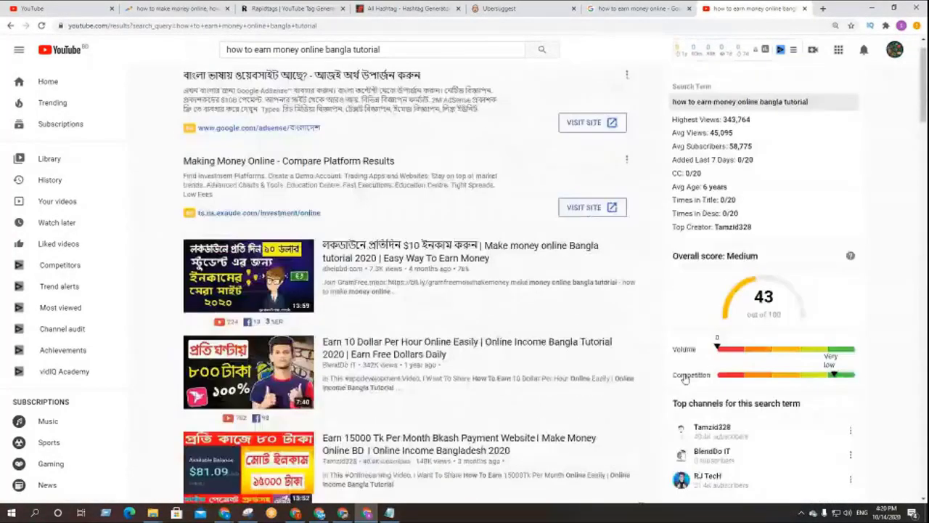
- Filter the YouTube results to videos uploaded this month and look through the filtered list
left_click(192, 83)
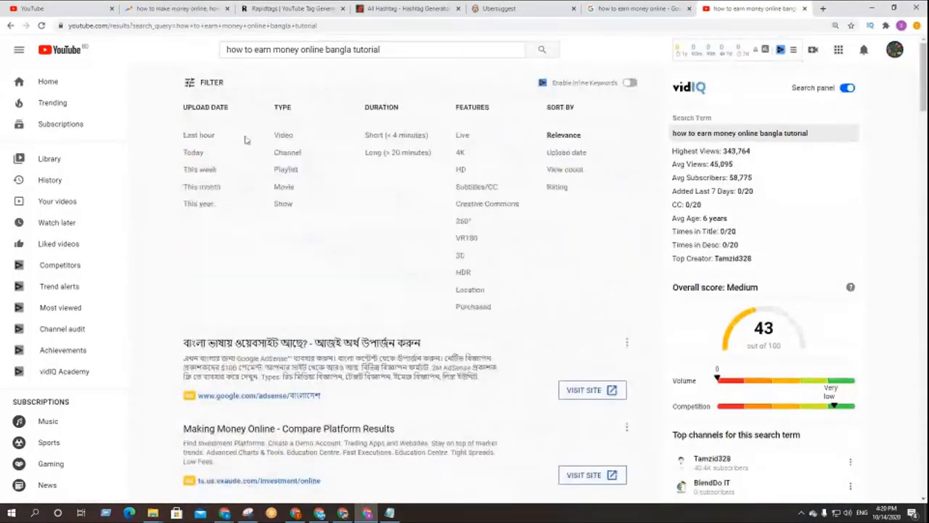
left_click(187, 187)
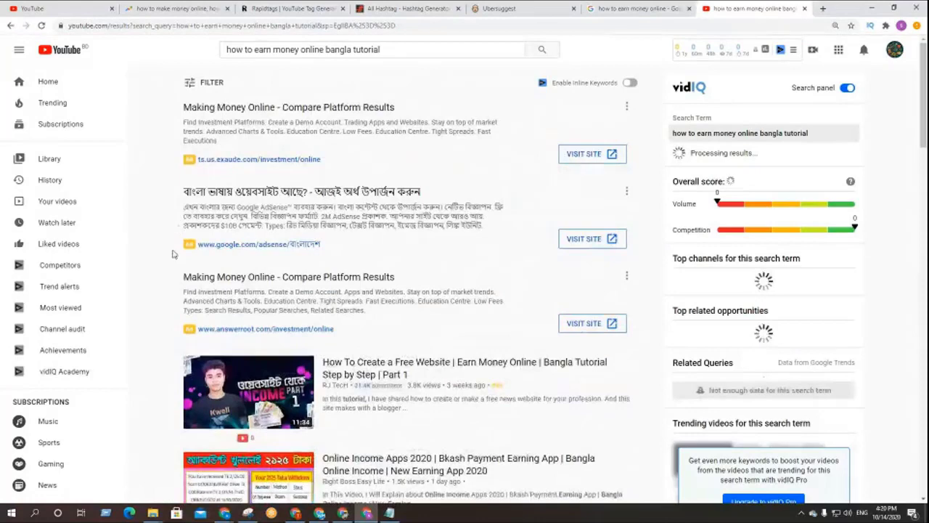
scroll(174, 250, "down", 1)
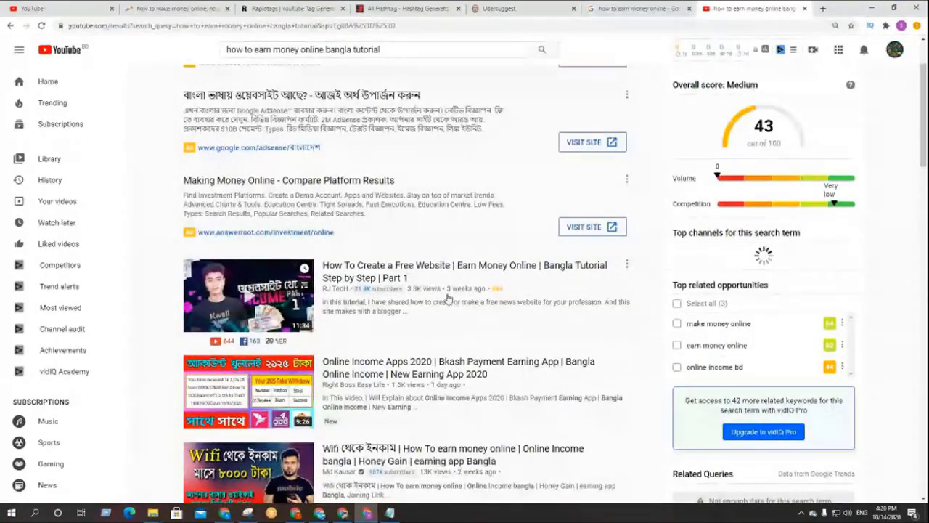
scroll(448, 299, "down", 1)
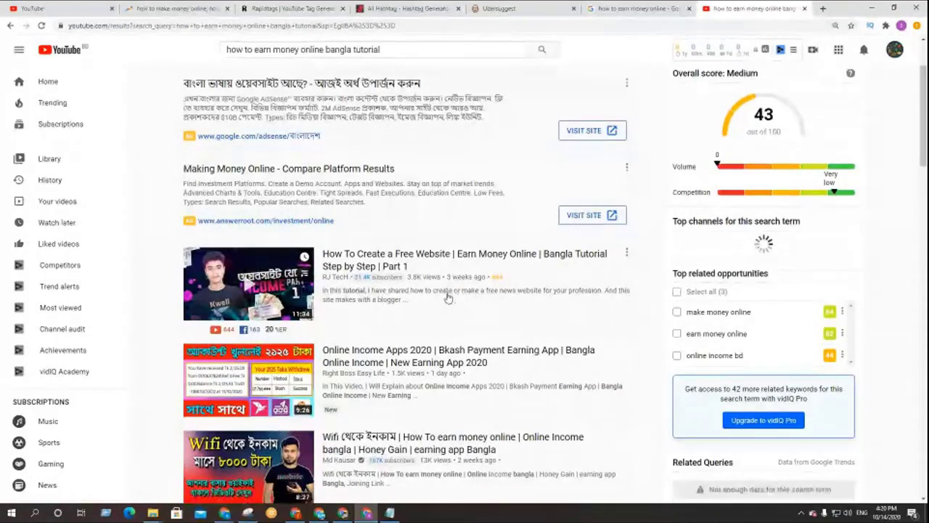
scroll(437, 297, "down", 1)
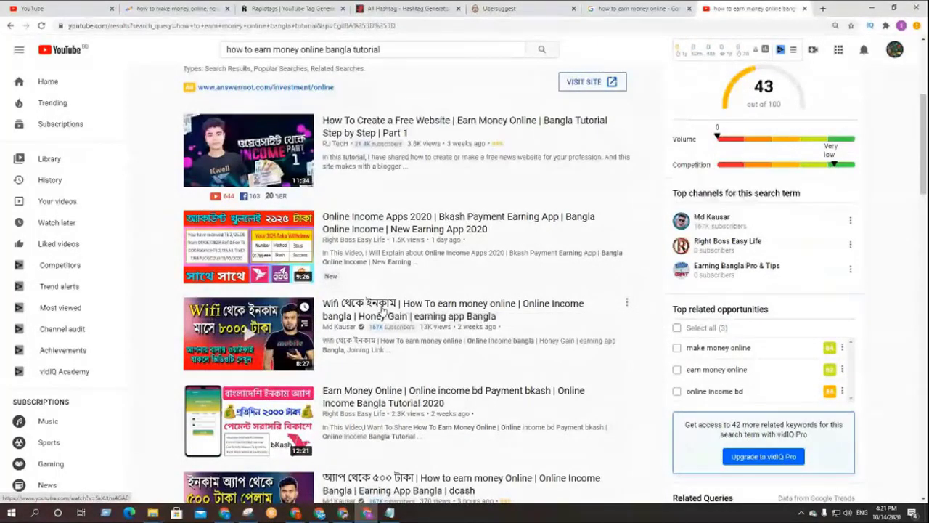
scroll(247, 232, "down", 1)
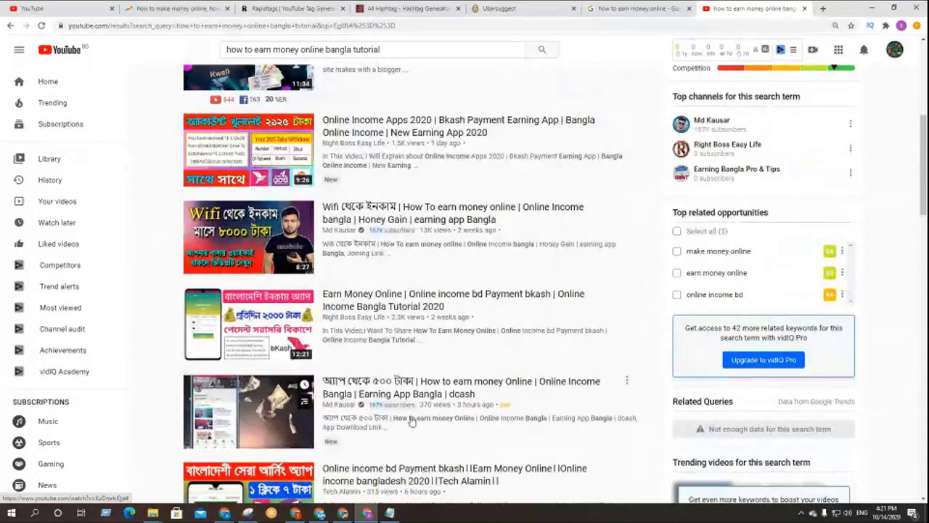
- Open the "Wifi থেকে ইনকাম | How To earn money online" video, then mute and pause it
mouse_move(263, 245)
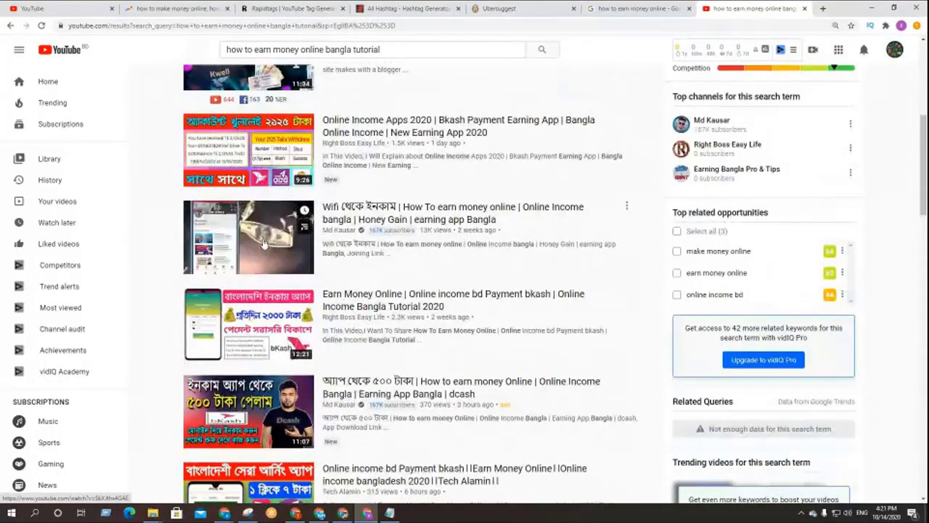
left_click(264, 244)
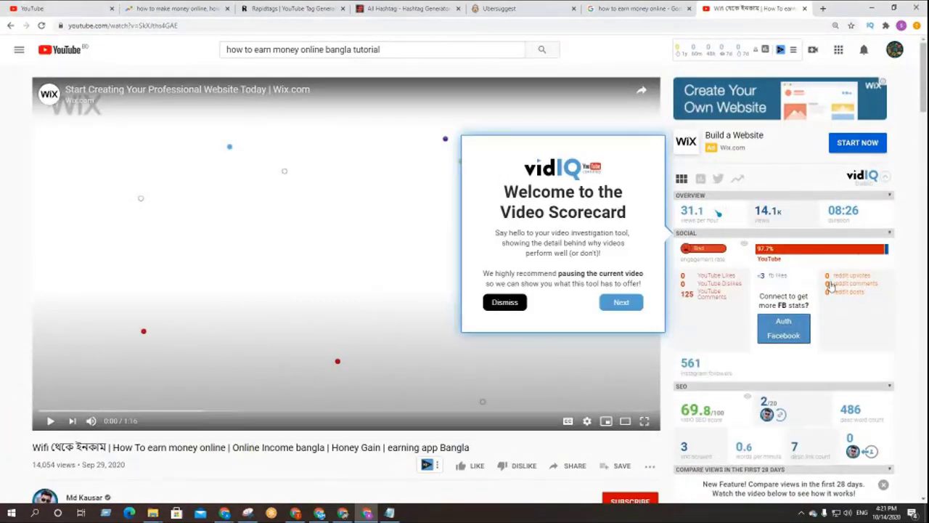
scroll(925, 321, "down", 3)
scroll(925, 321, "down", 6)
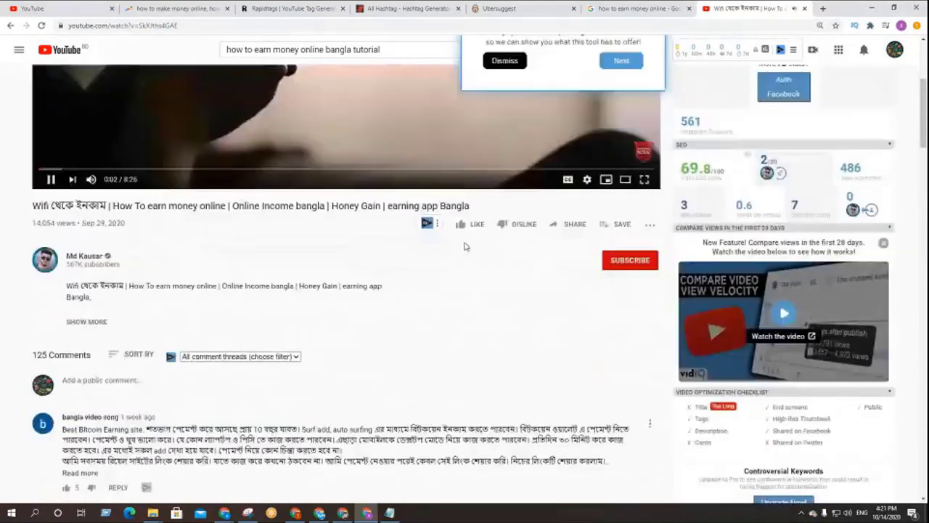
scroll(464, 246, "up", 10)
left_click(91, 421)
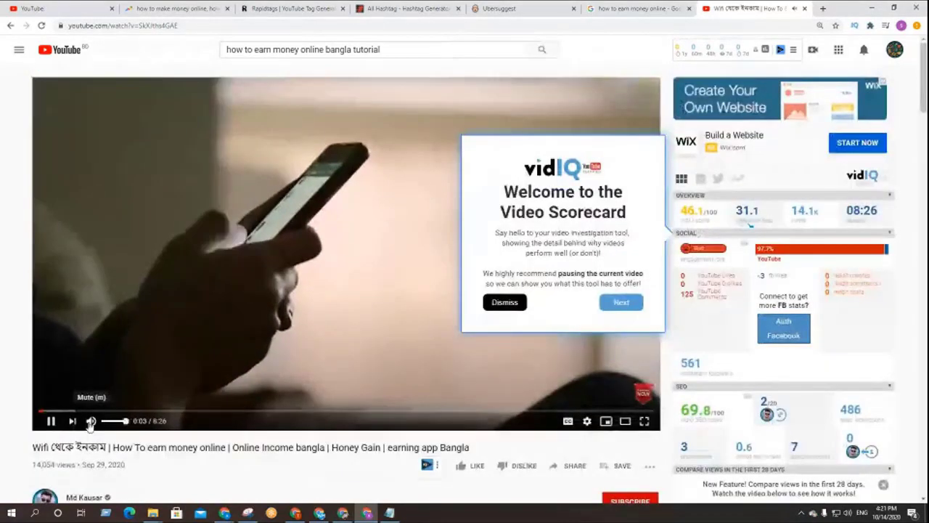
left_click(51, 420)
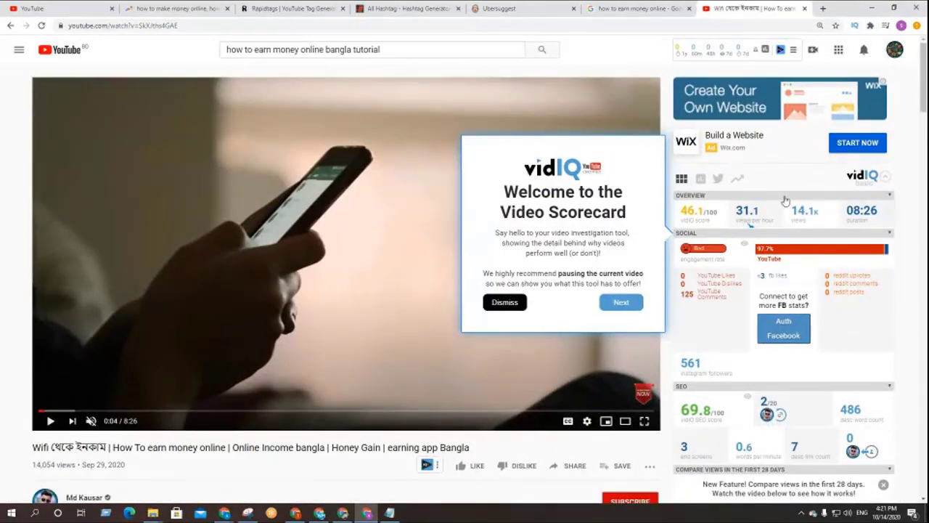
- Examine the vidIQ scorecard of the Wifi income video, including its SEO figures, optimization checklist, video tags and channel tags
mouse_move(687, 239)
left_click(886, 179)
left_click(890, 181)
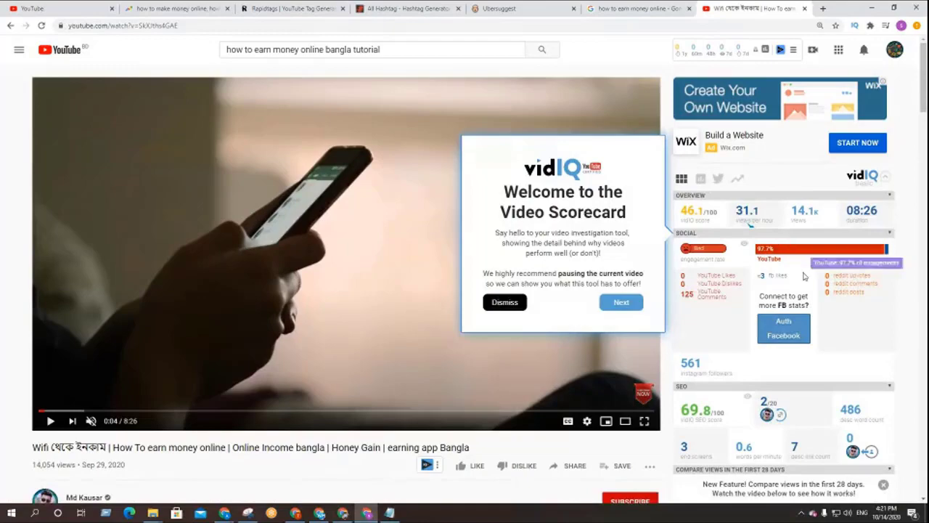
scroll(804, 270, "down", 1)
scroll(805, 270, "down", 10)
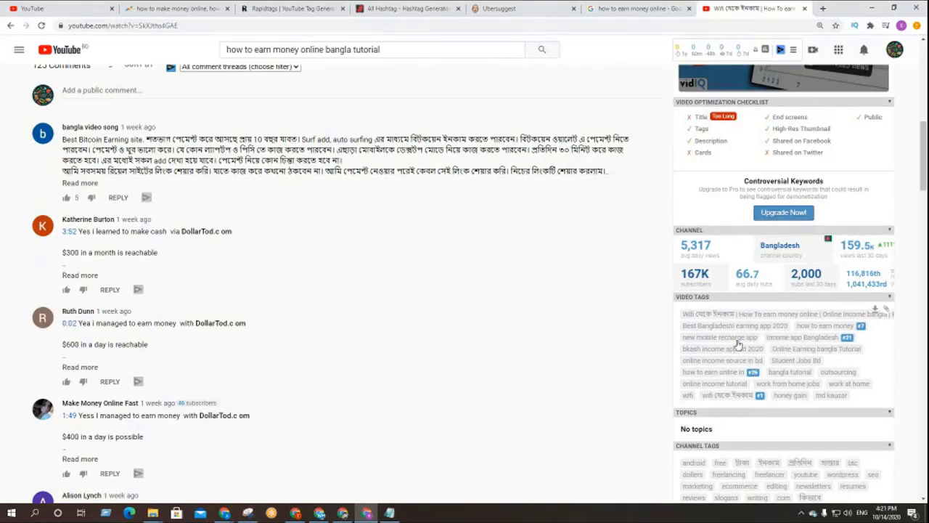
scroll(738, 343, "down", 1)
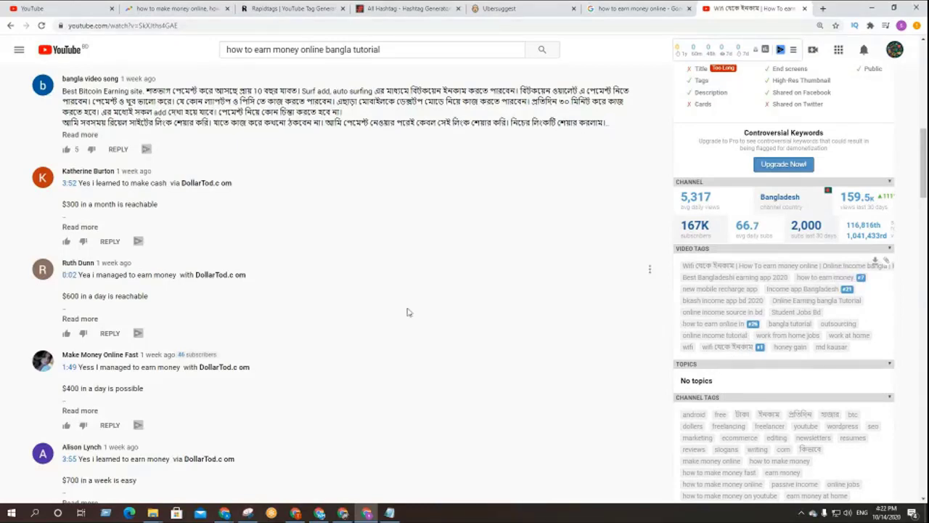
scroll(407, 312, "up", 2)
scroll(403, 302, "up", 5)
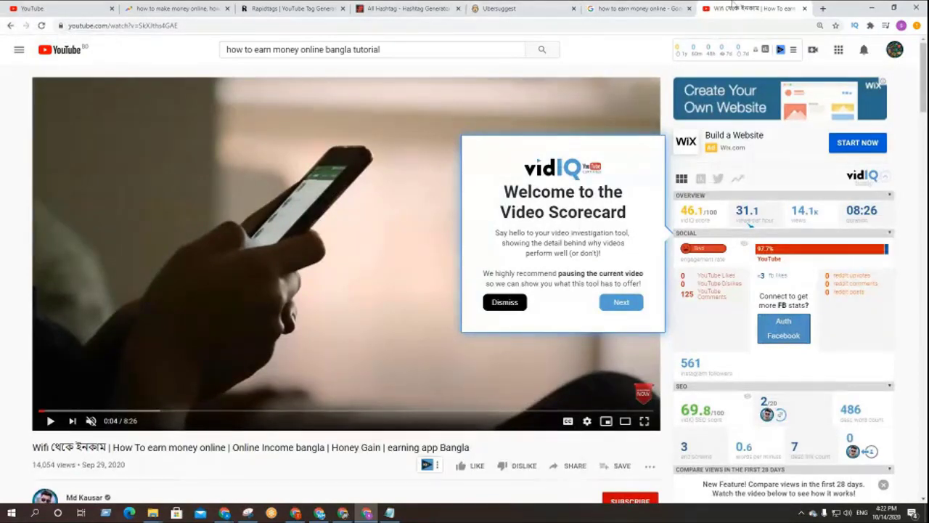
- Search Google for "youtube" in a new tab and open the YouTube website from the results
left_click(823, 8)
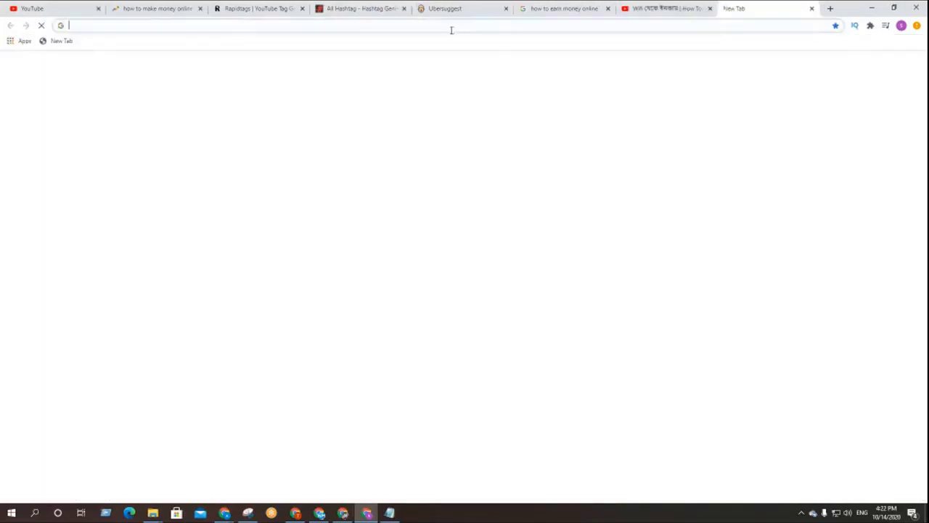
left_click(450, 26)
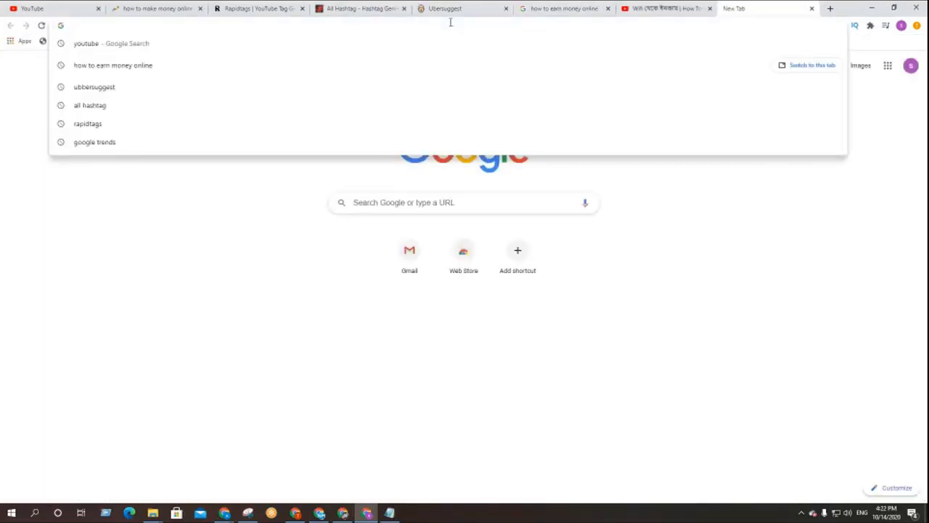
type("youtube")
key("Return")
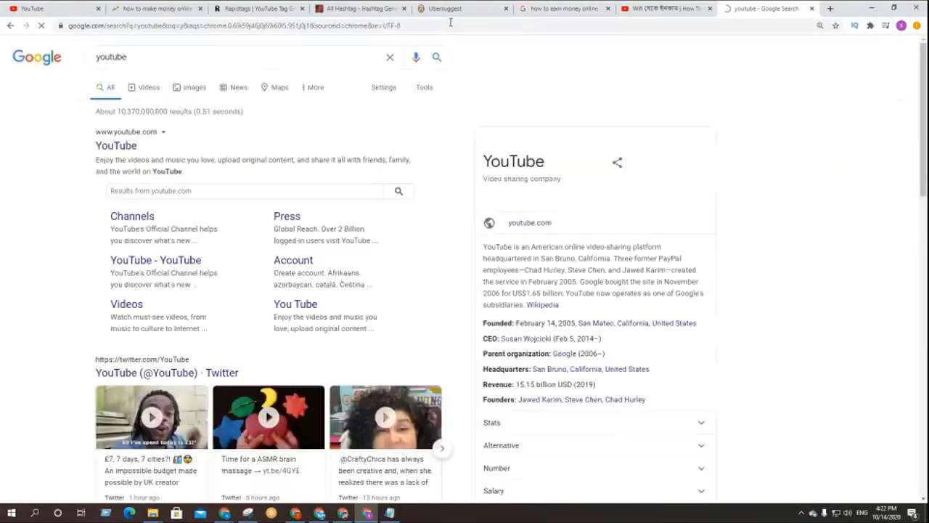
left_click(116, 144)
- Return to the Wifi income video and check the search-rank badges on its video tags
left_click(668, 7)
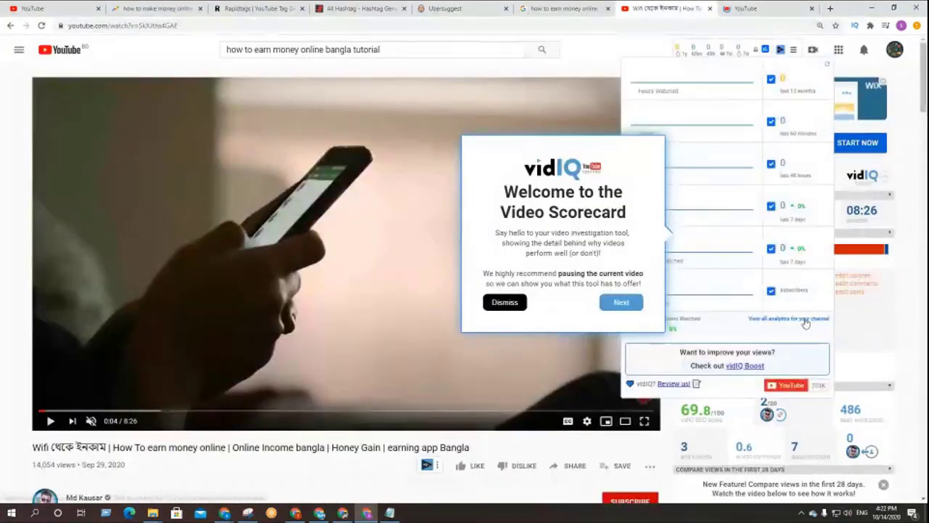
scroll(806, 325, "down", 10)
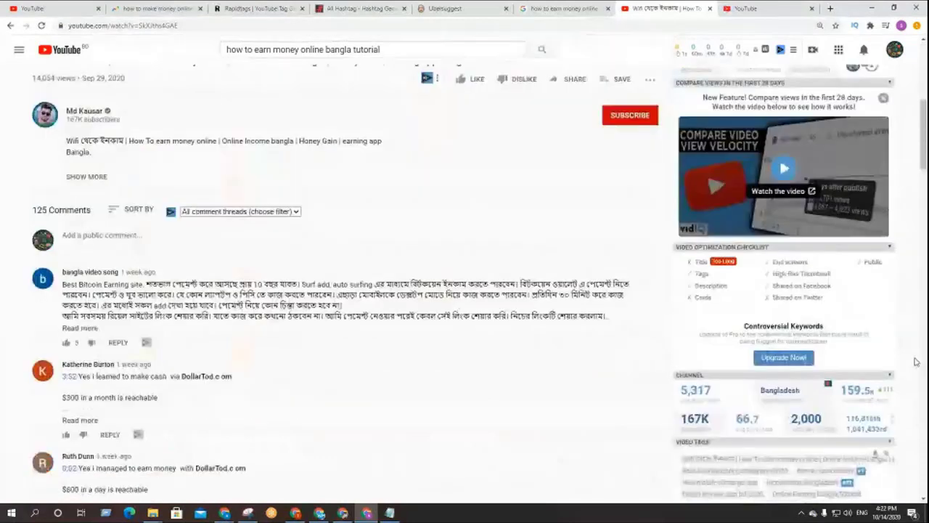
mouse_move(760, 348)
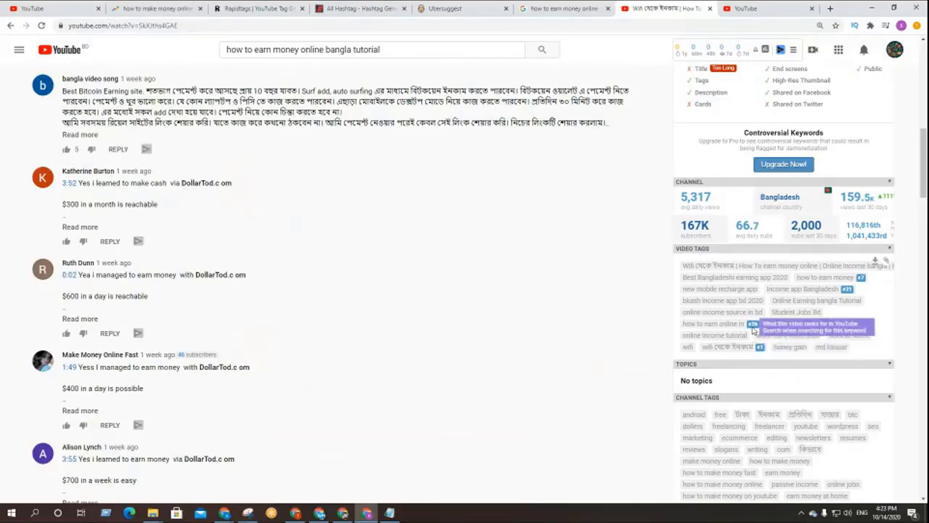
- Search for "how to earn money online" in the newly opened YouTube tab
left_click(757, 7)
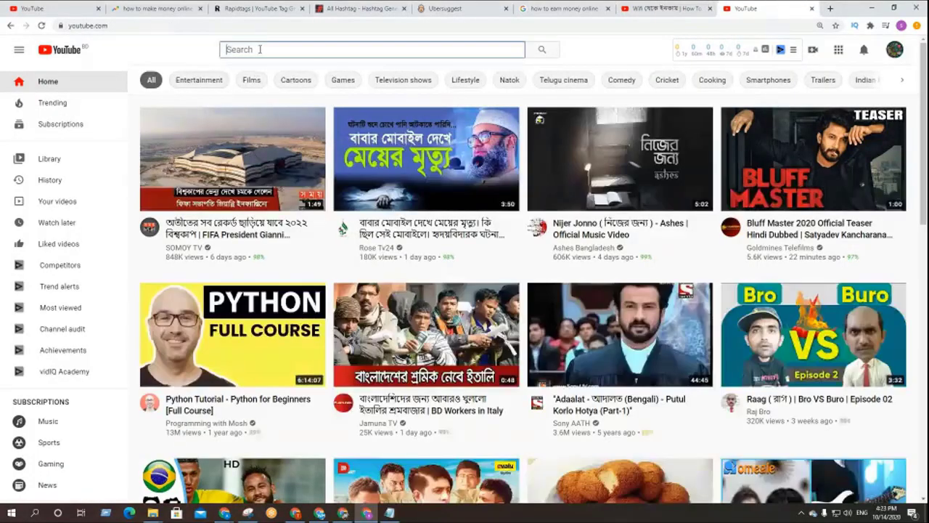
type("how to earn money online")
key("Return")
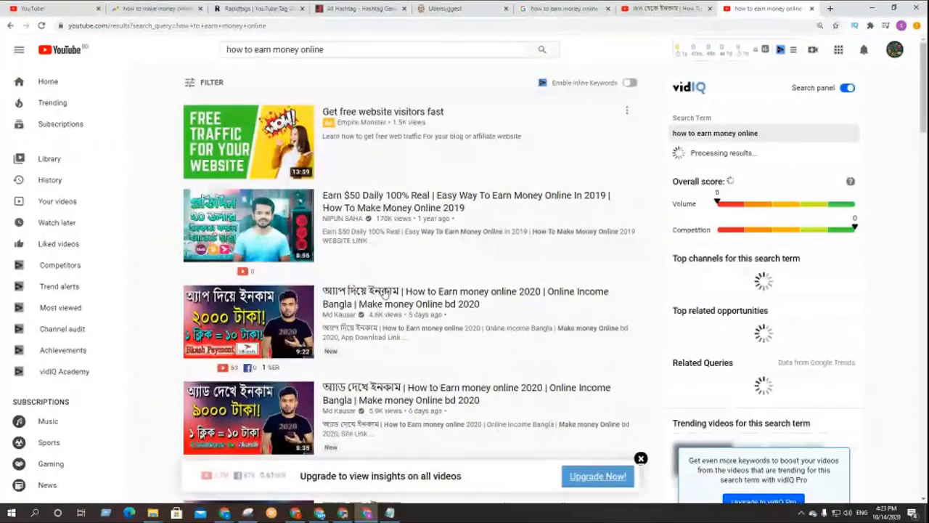
- Open the "অ্যাপ দিয়ে ইনকাম | How to Earn money online 2020" video in a separate tab and pause its playback
mouse_move(274, 340)
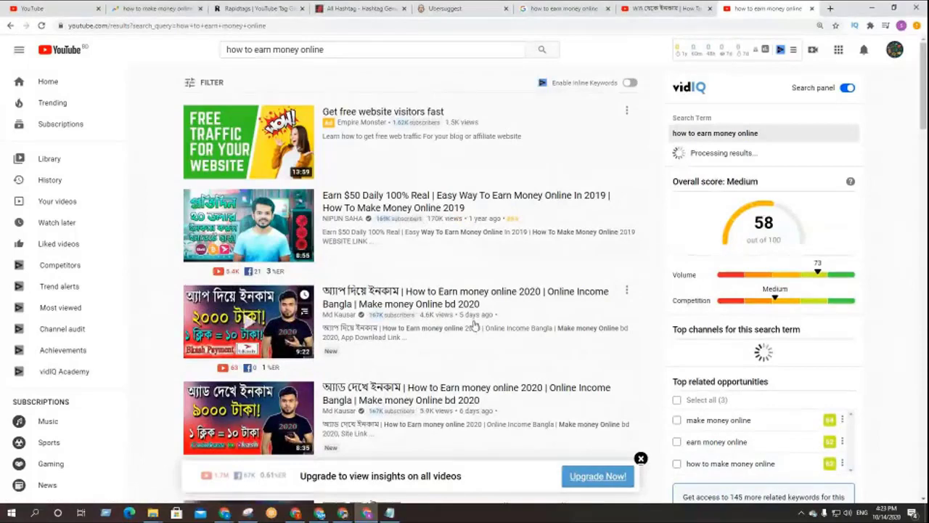
middle_click(252, 311)
key("ctrl+Tab")
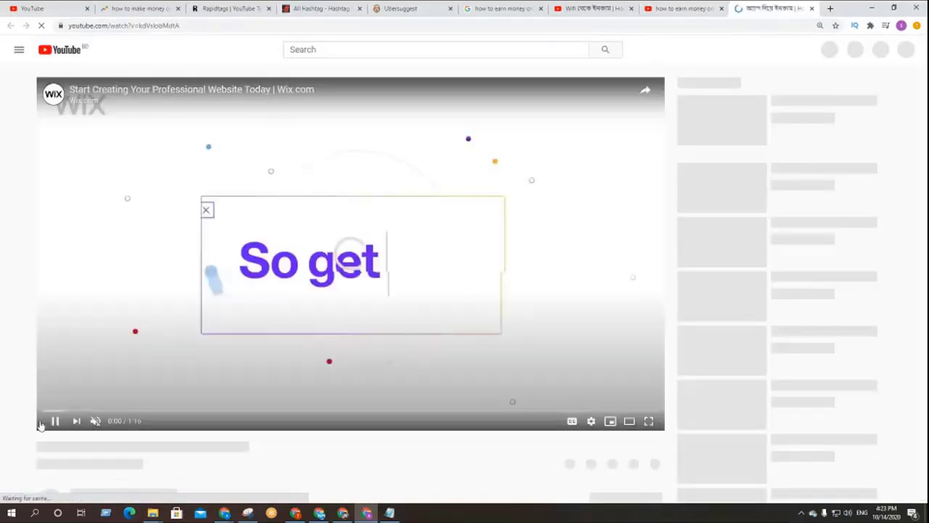
left_click(55, 422)
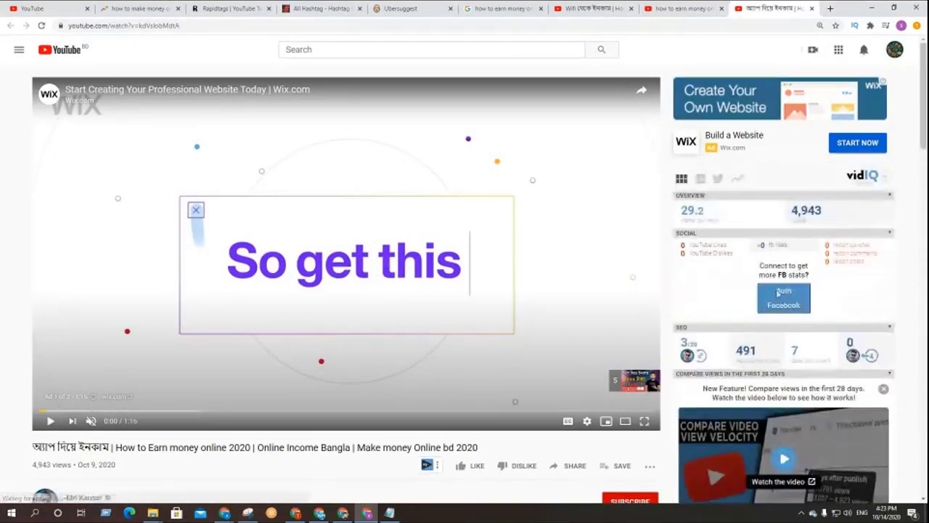
- Examine the vidIQ video tags, their rank badges and the channel tags of the app income video
scroll(802, 368, "down", 5)
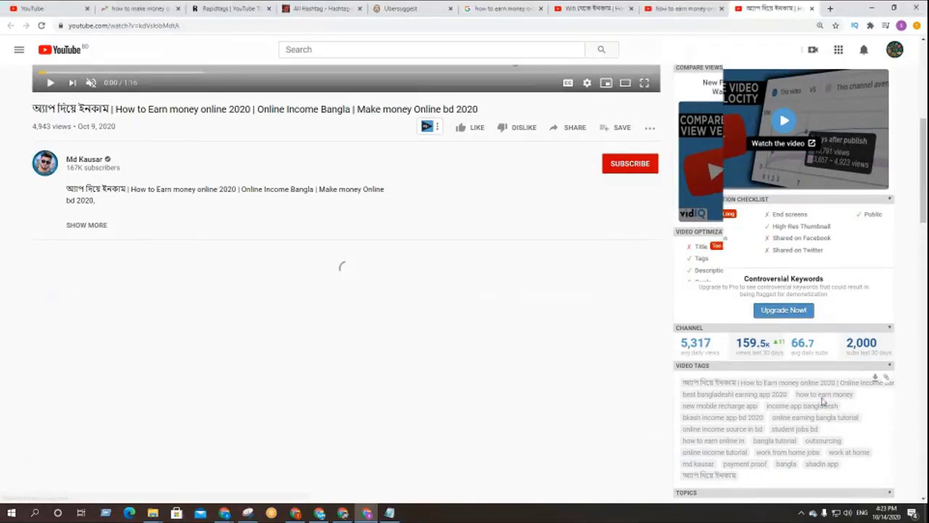
scroll(824, 401, "down", 6)
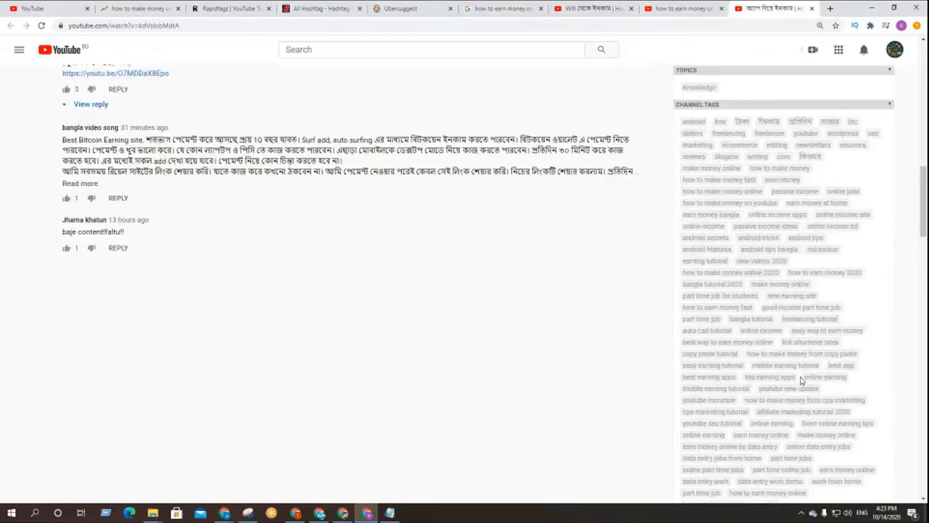
scroll(801, 379, "up", 4)
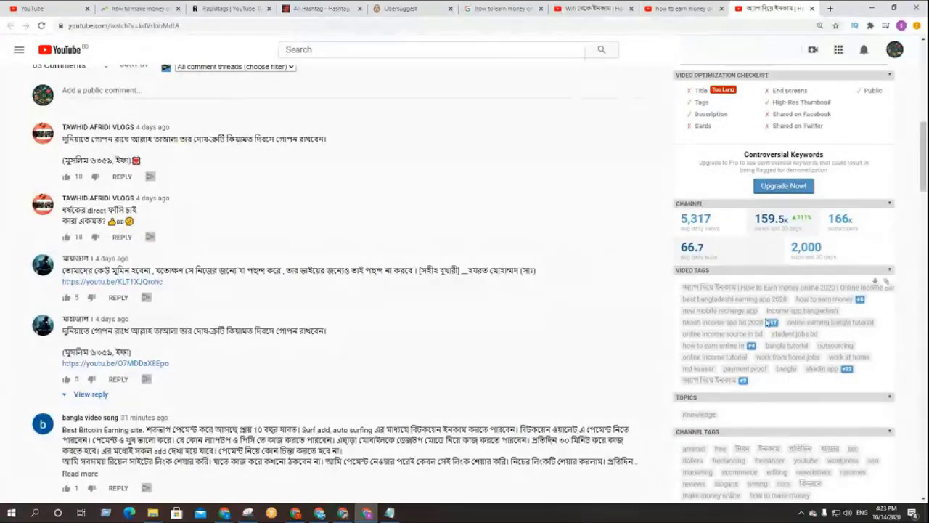
key("F5")
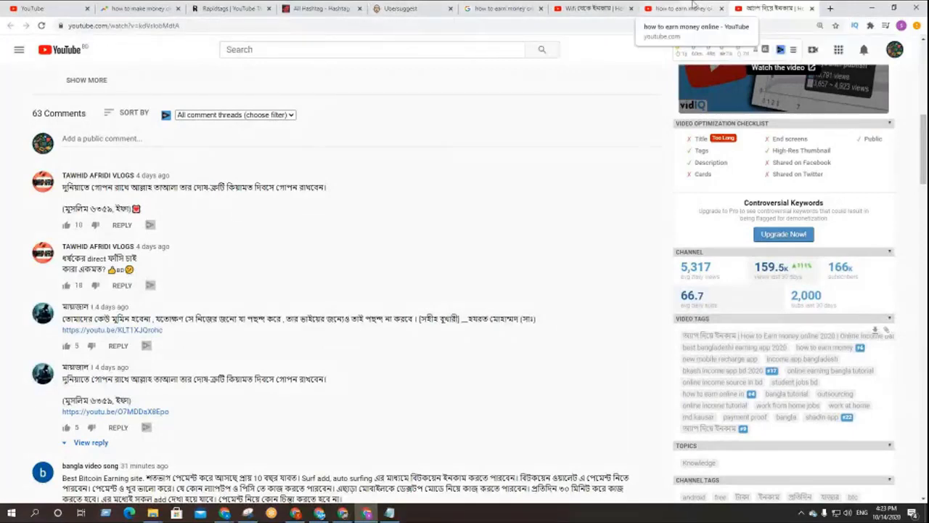
- Revisit the YouTube search results, Ubersuggest keyword ideas, All Hashtag results and Rapidtags tag list in their open tabs
left_click(694, 7)
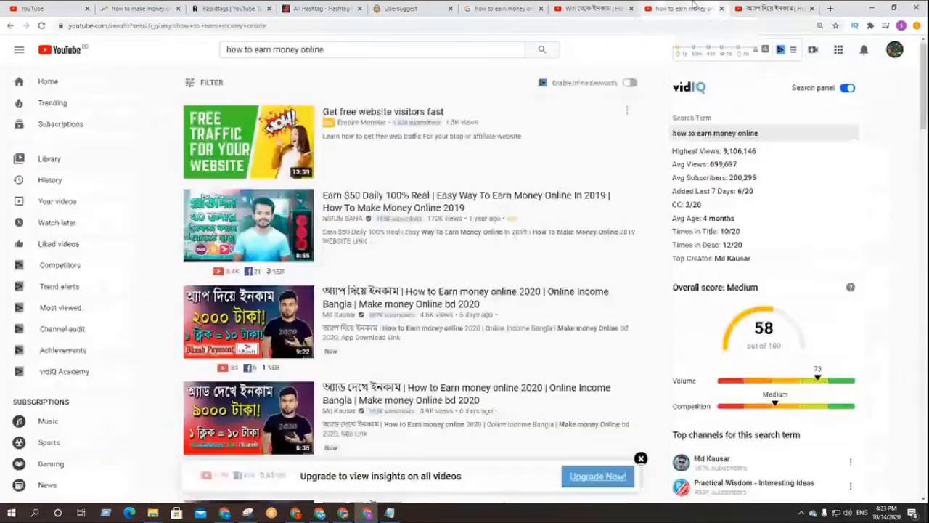
left_click(623, 4)
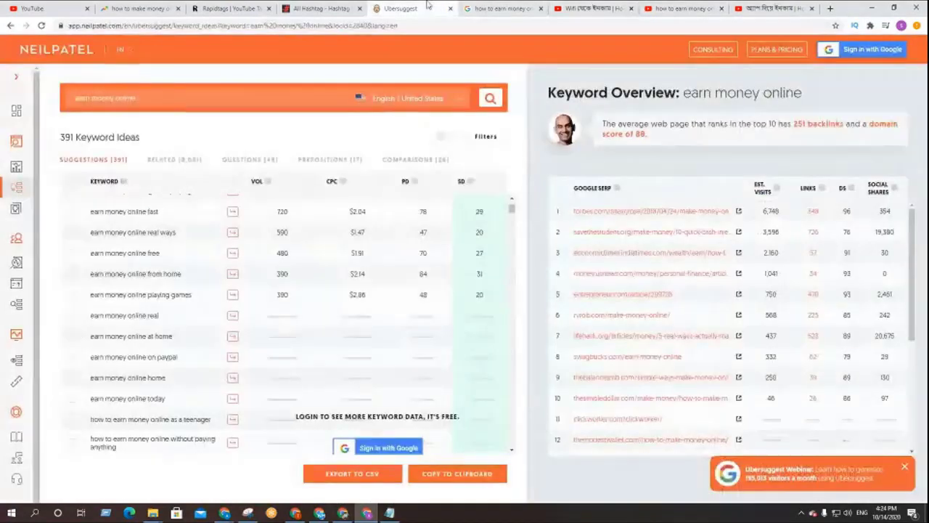
left_click(429, 7)
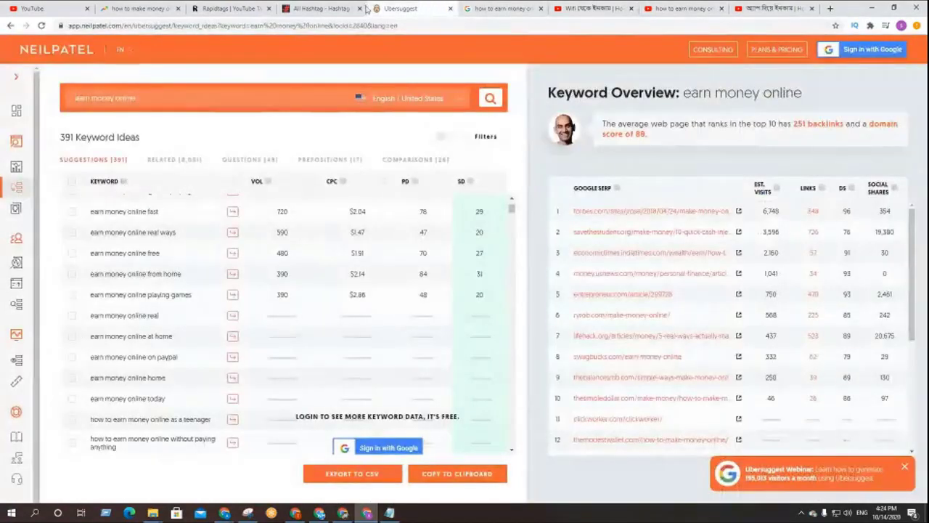
left_click(320, 8)
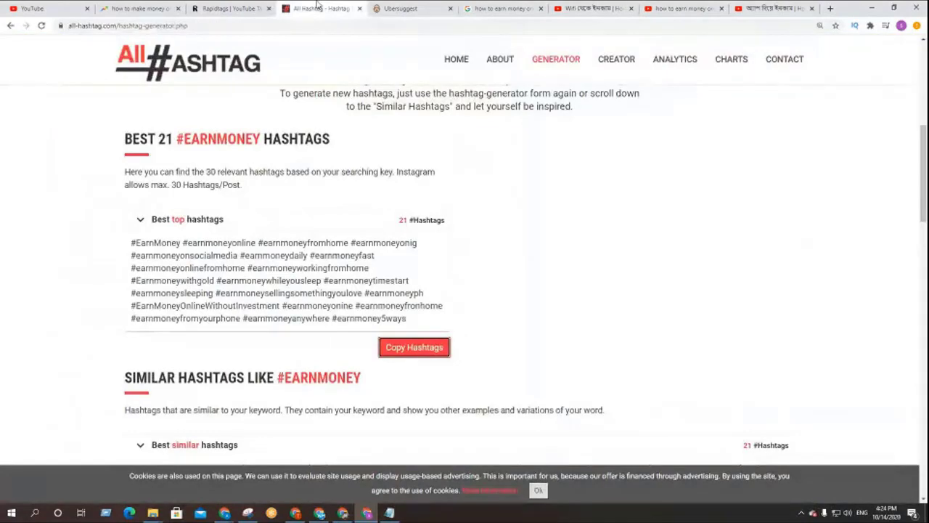
left_click(246, 7)
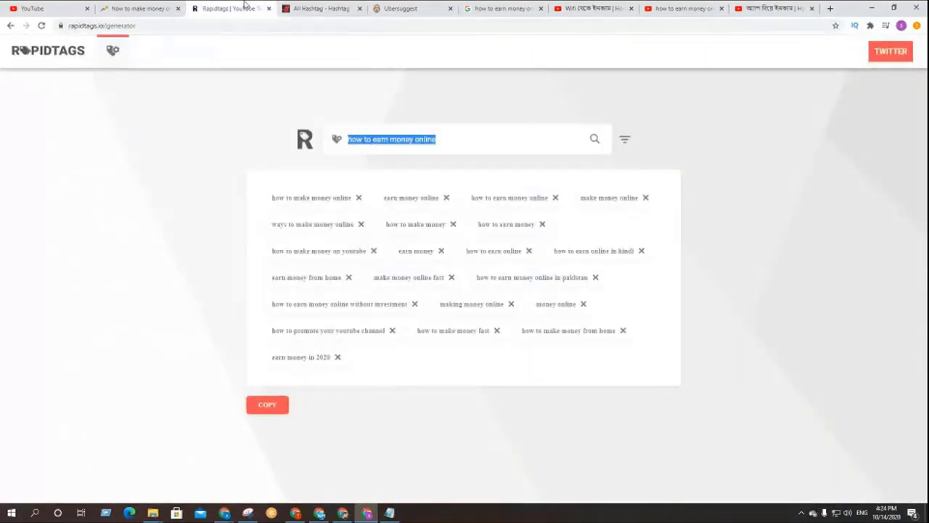
- Copy the comma-separated tag list from the Notepad notes into the Tags property of the jre-ruat-emv video file
left_click(389, 513)
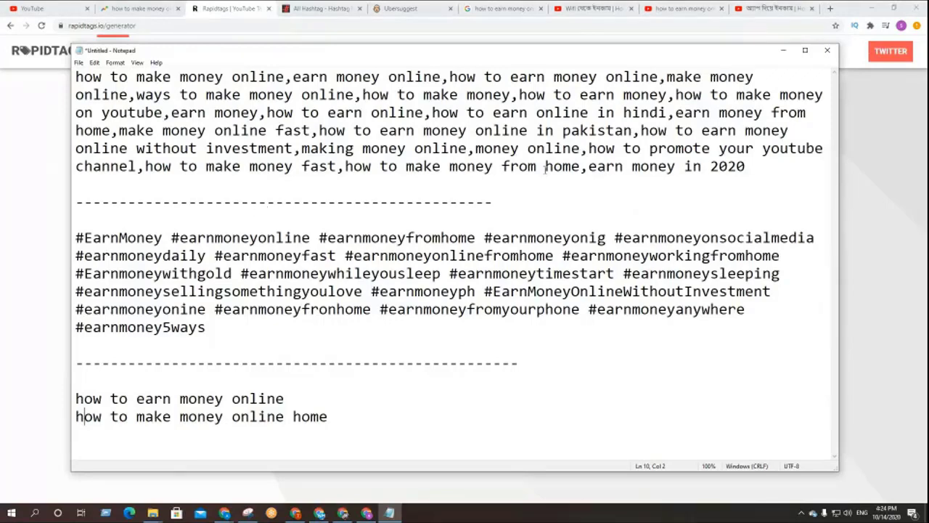
left_click_drag(748, 167, 86, 76)
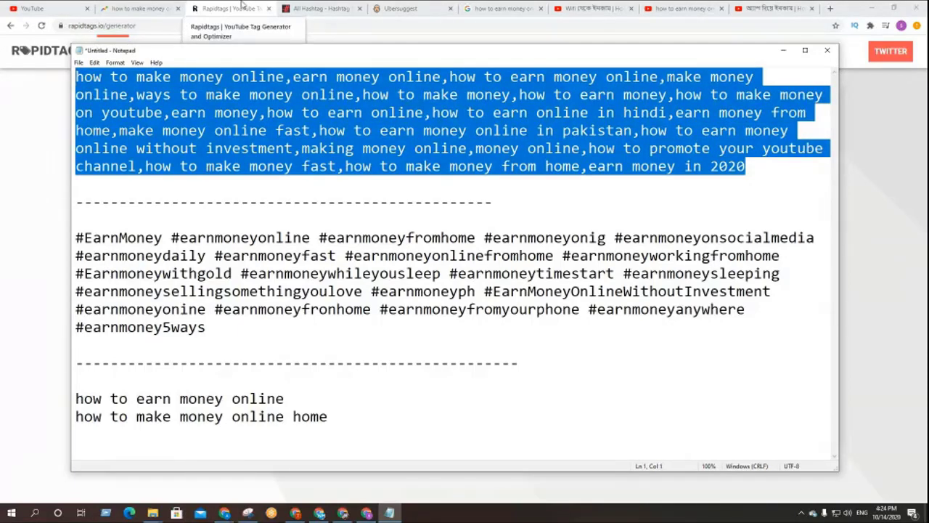
left_click(757, 173)
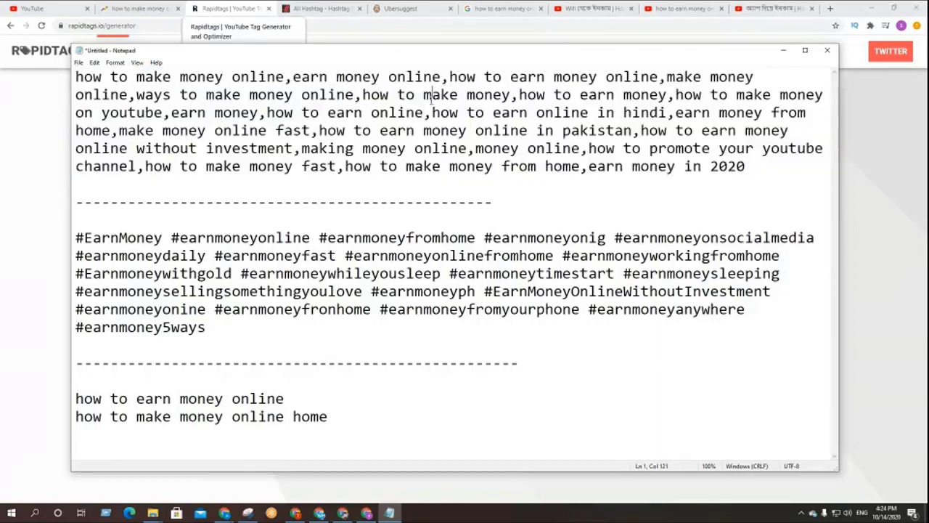
left_click_drag(757, 173, 76, 77)
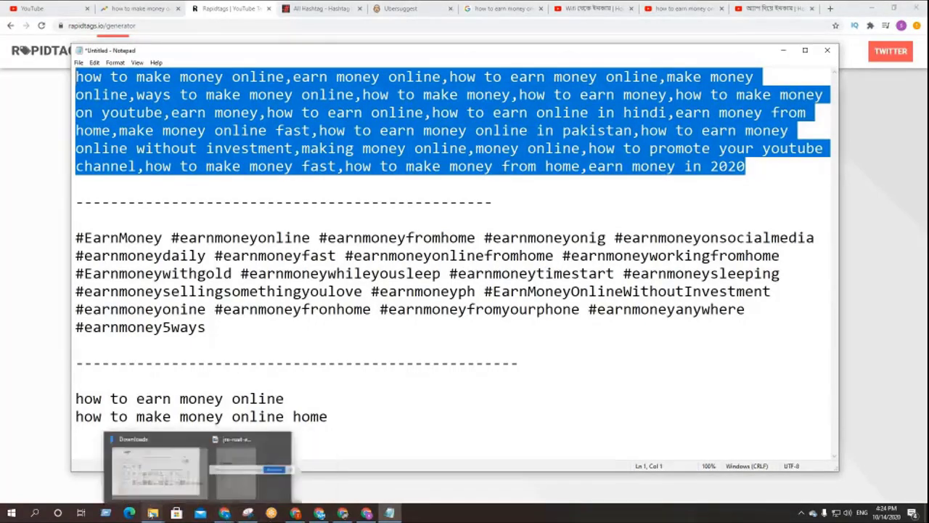
left_click(160, 472)
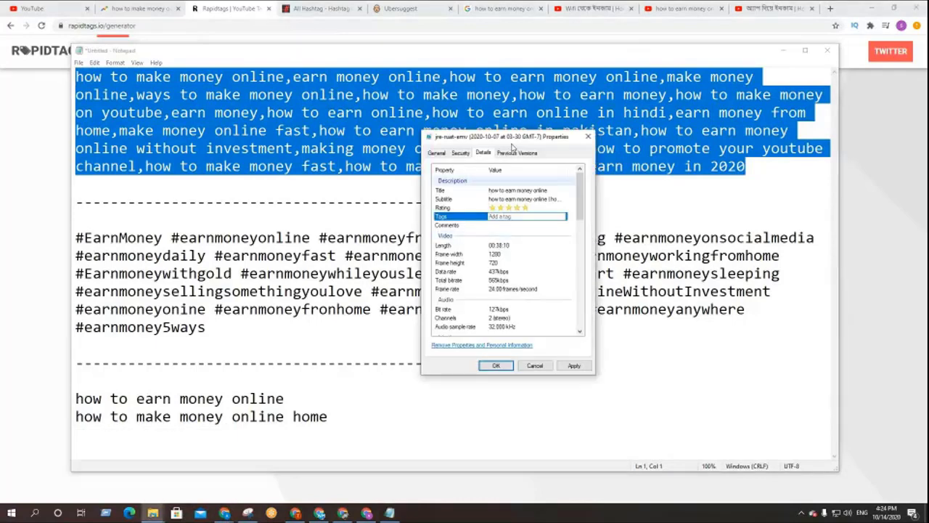
left_click_drag(508, 136, 282, 106)
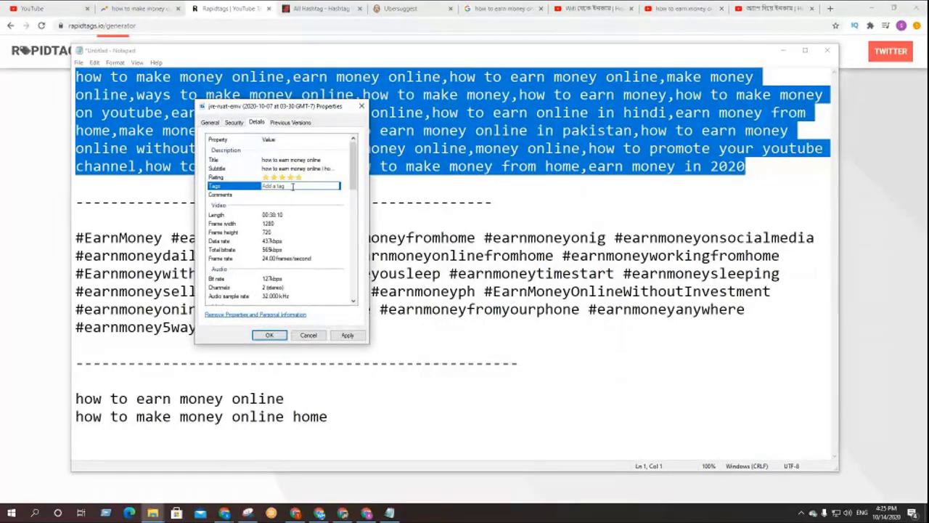
key("ctrl+v")
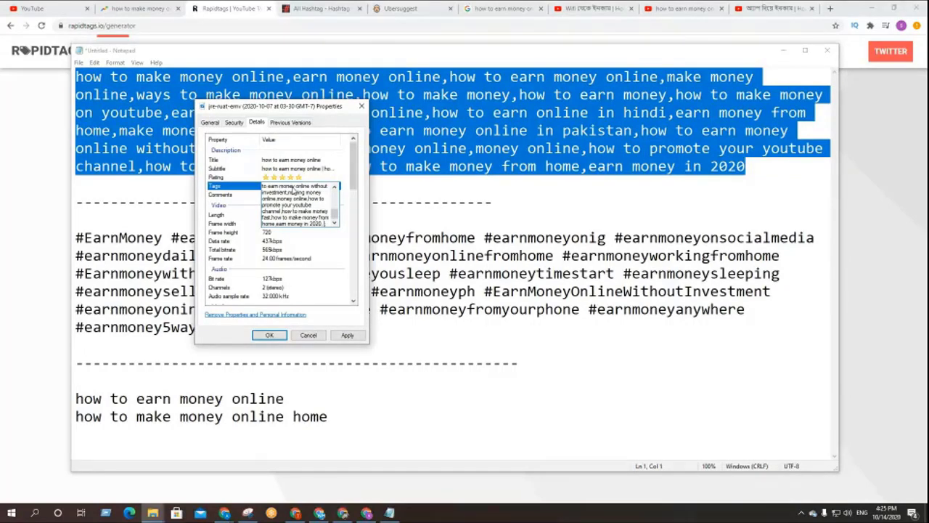
left_click_drag(267, 107, 735, 121)
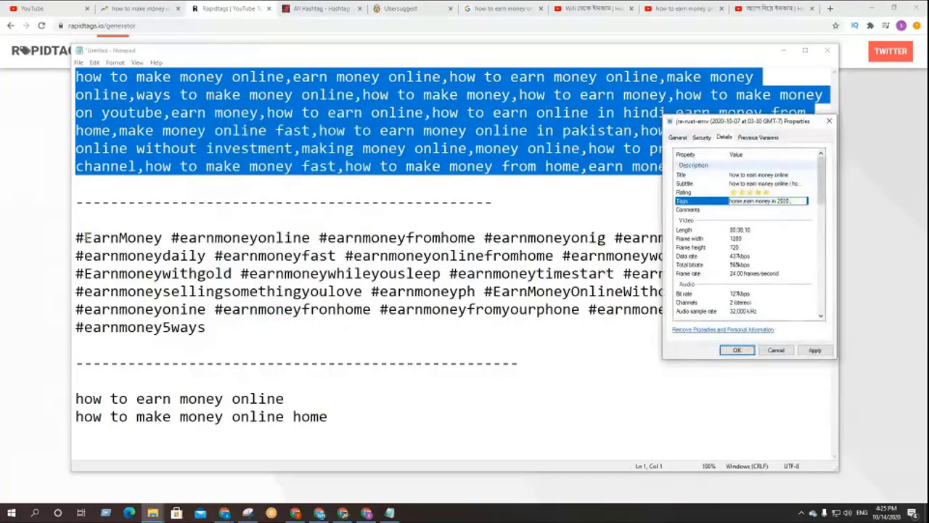
- Remove the # signs from the first nine hashtags in the notes, EarnMoney through earnmoneyworkingfromhome
left_click(84, 238)
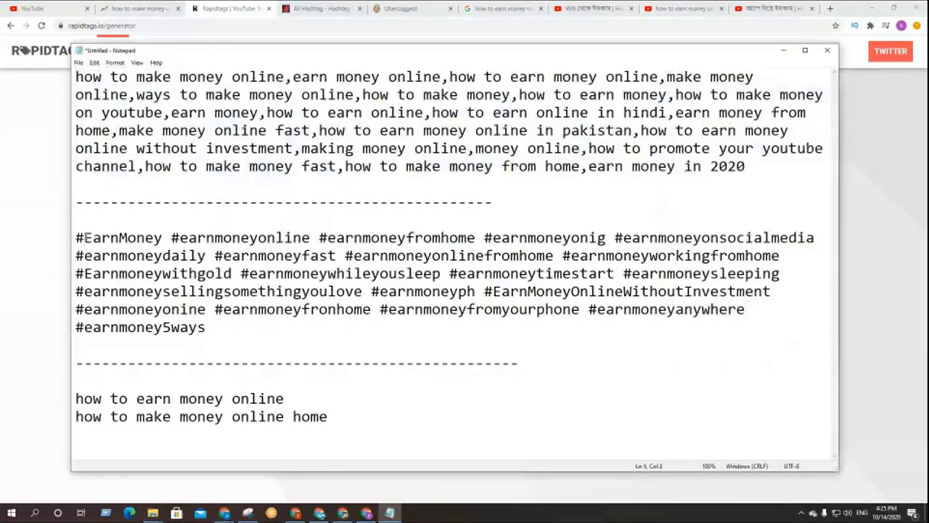
key("BackSpace")
left_click(171, 238)
key("BackSpace")
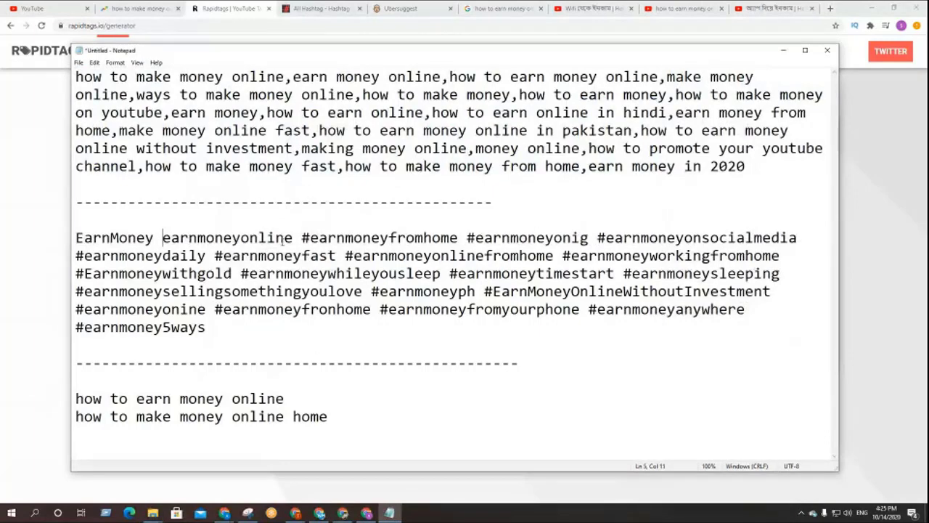
left_click(312, 238)
key("BackSpace")
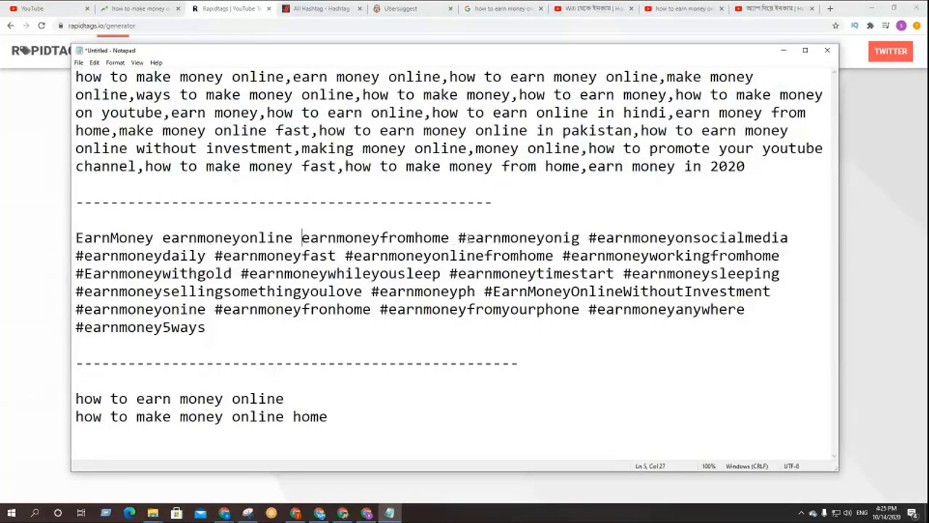
left_click(467, 238)
key("BackSpace")
left_click(590, 237)
key("BackSpace")
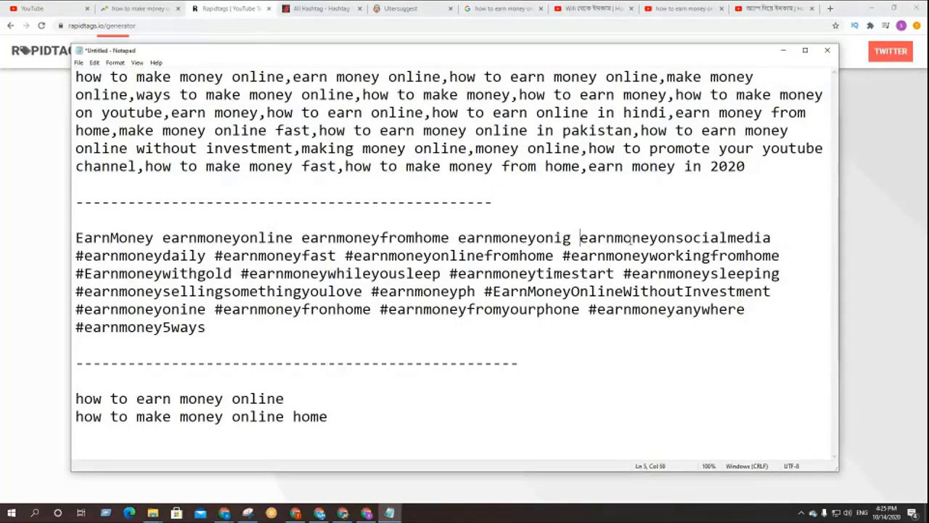
left_click(84, 255)
key("BackSpace")
left_click(215, 256)
key("BackSpace")
left_click(336, 255)
key("BackSpace")
left_click(552, 256)
left_click(545, 256)
key("BackSpace")
left_click_drag(748, 256, 77, 238)
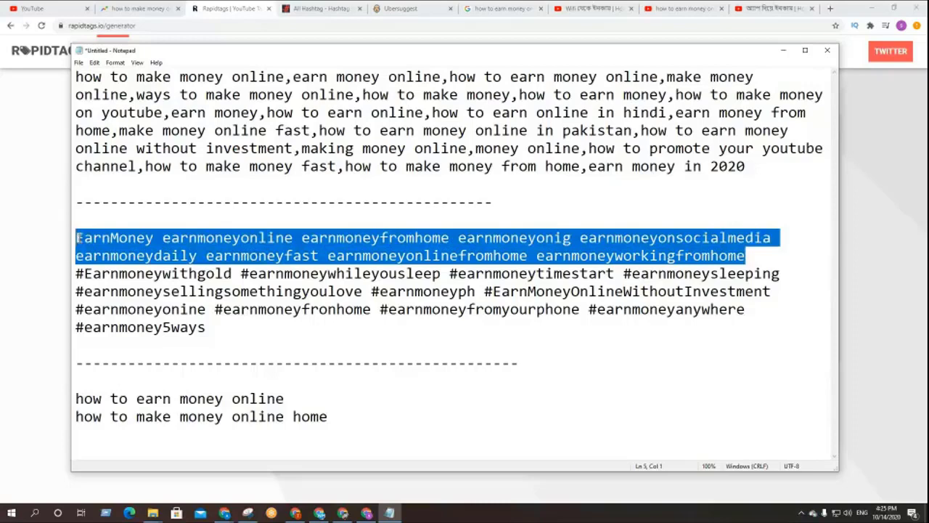
- Add a comma after each of the nine cleaned tags, from EarnMoney through earnmoneyworkingfromhome
left_click(154, 237)
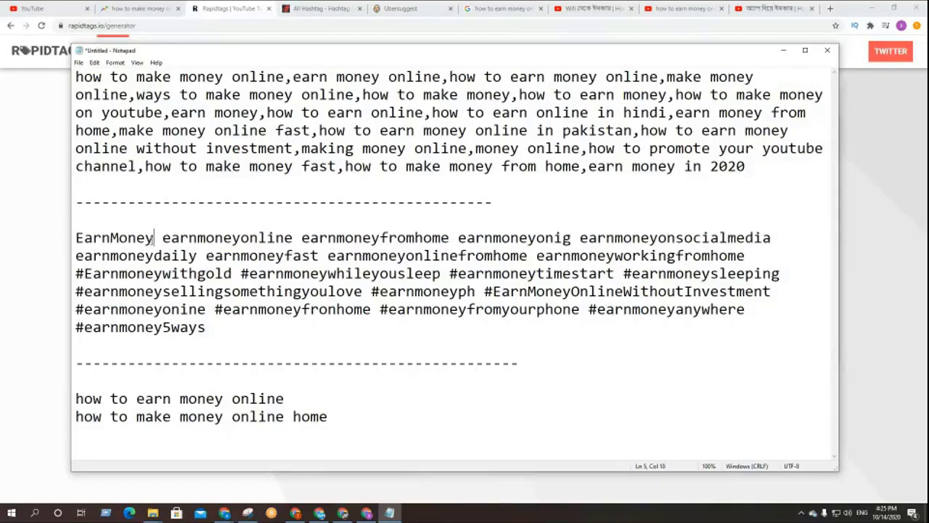
type(",")
left_click(302, 237)
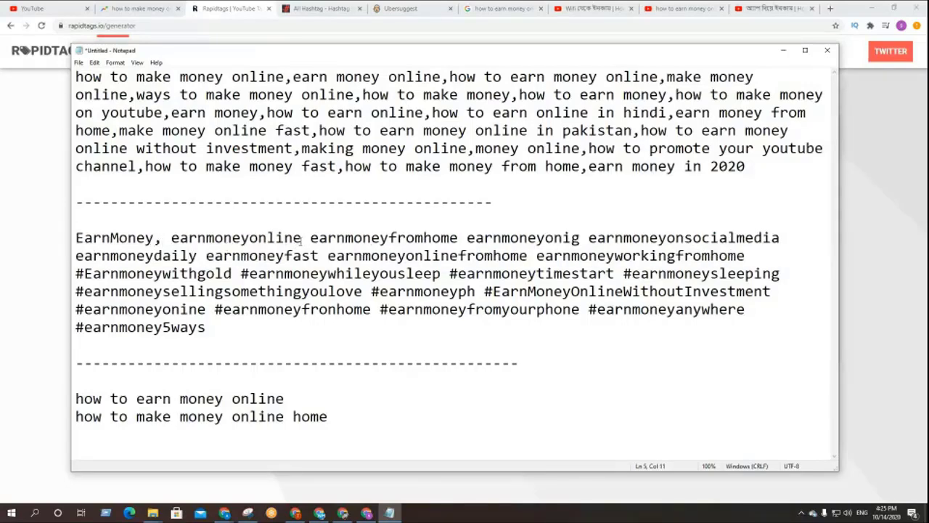
type(",")
left_click(468, 239)
type(",")
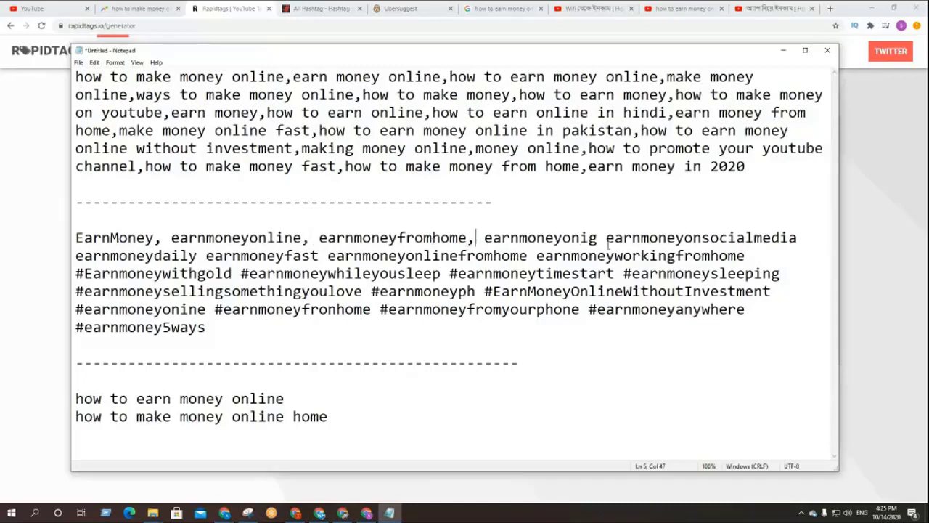
left_click(597, 239)
type(",")
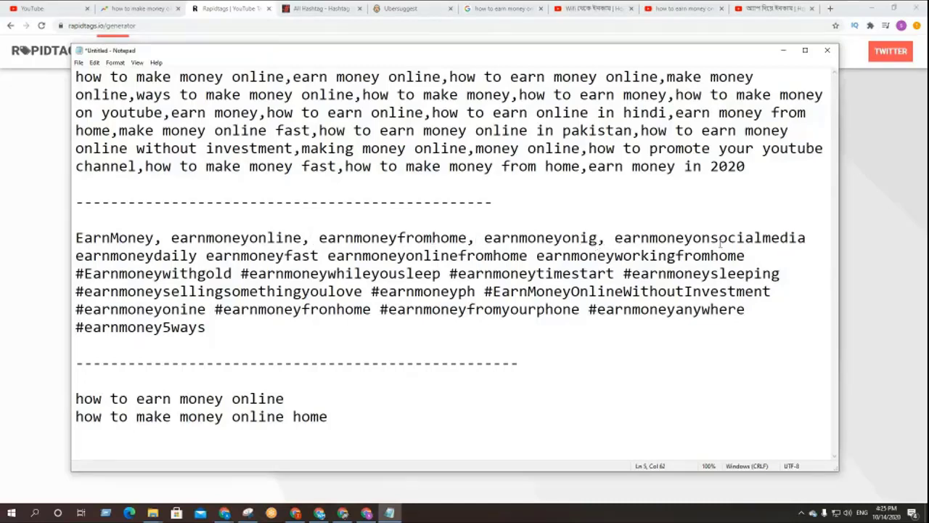
type(",")
left_click(198, 255)
type(",")
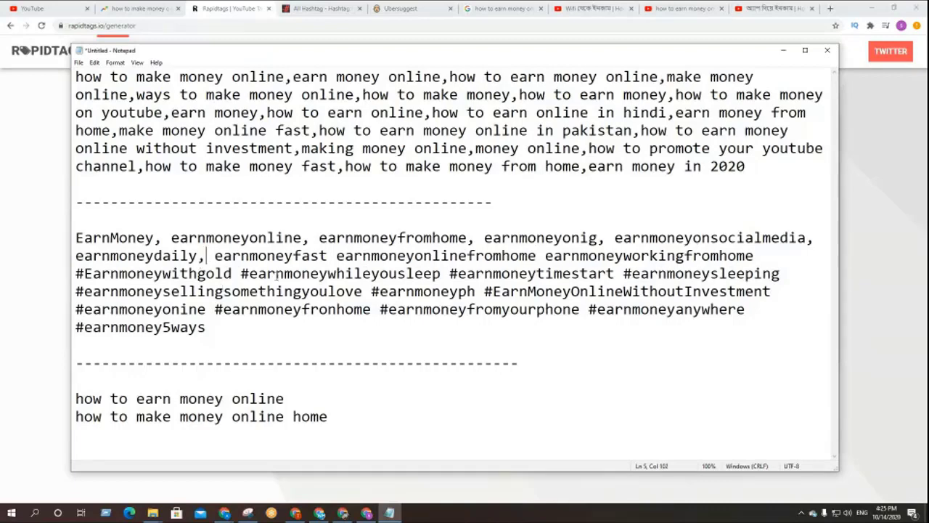
left_click(328, 255)
type(",")
left_click(545, 257)
type(",")
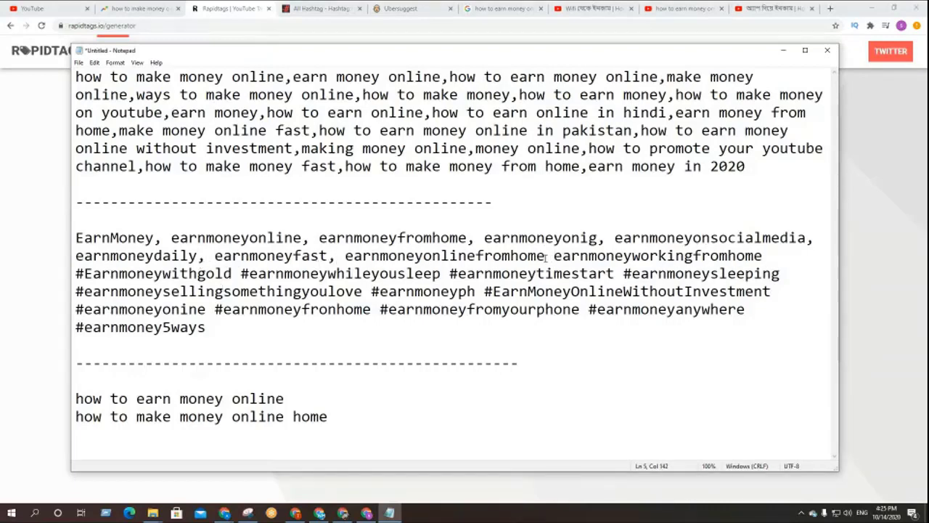
left_click(771, 257)
type(",")
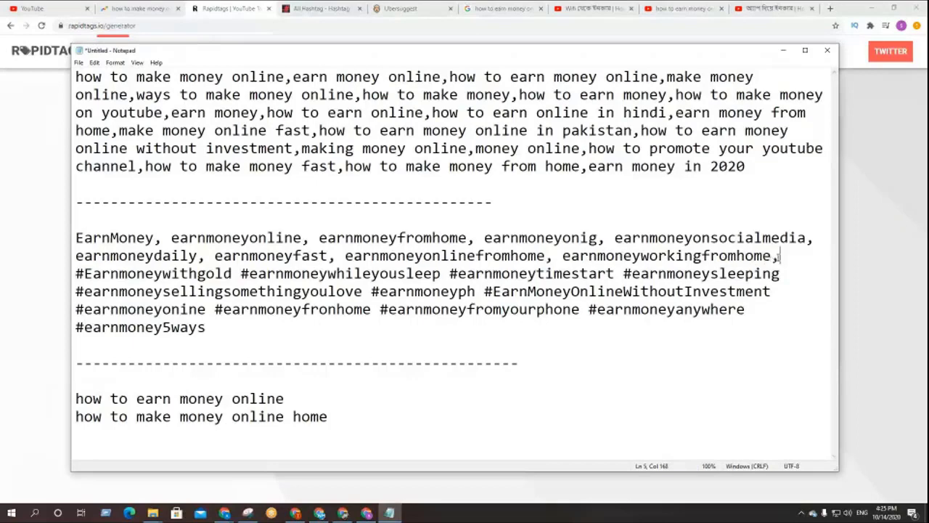
- Copy the nine comma-separated earnmoney tags and append them to the video file's Tags property
left_click_drag(785, 257, 66, 247)
key("ctrl+c")
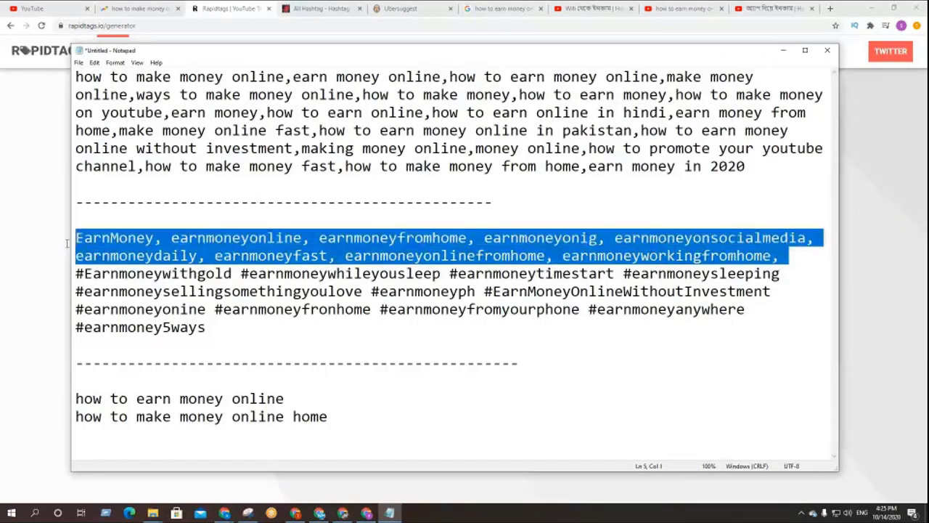
left_click(152, 513)
left_click(204, 472)
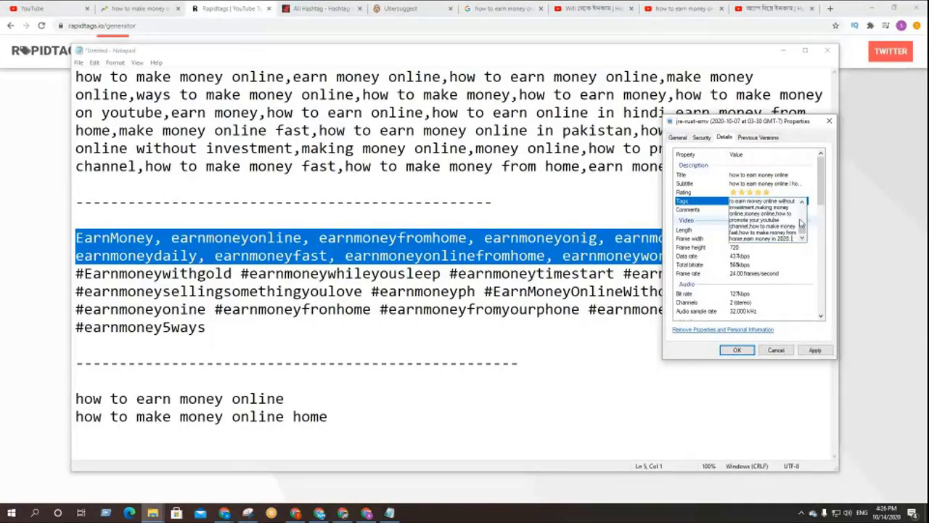
key("ctrl+v")
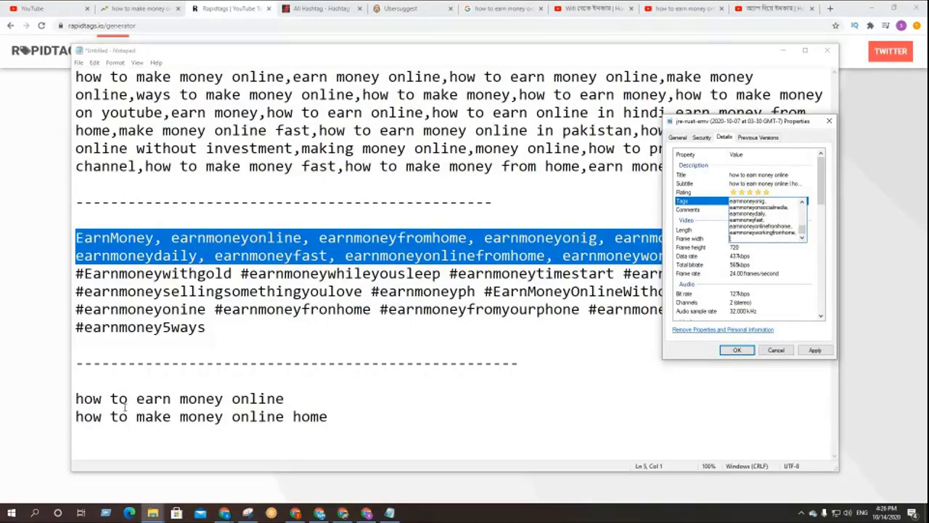
- Add a comma after "how to earn money online" and append it with "how to make money online home" to the video file's Tags
left_click(291, 403)
type(",")
left_click_drag(328, 416, 75, 392)
key("ctrl+c")
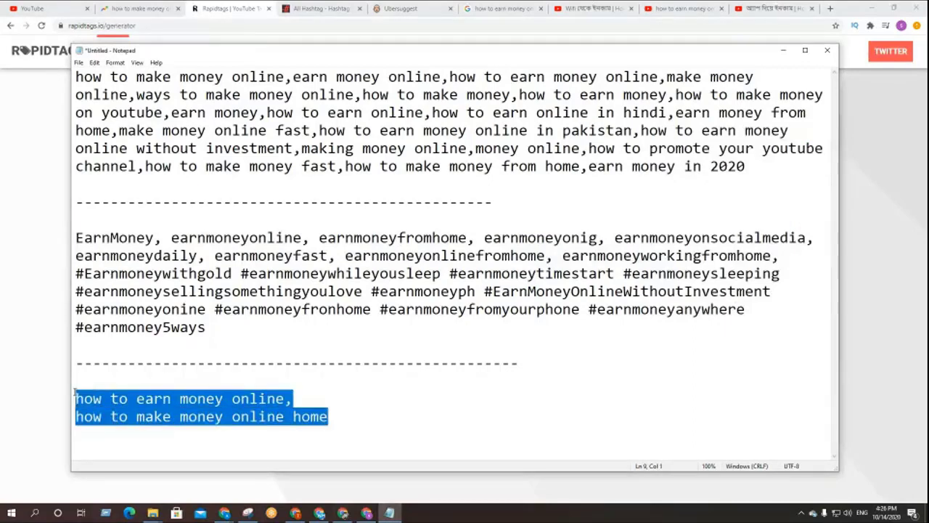
left_click(154, 511)
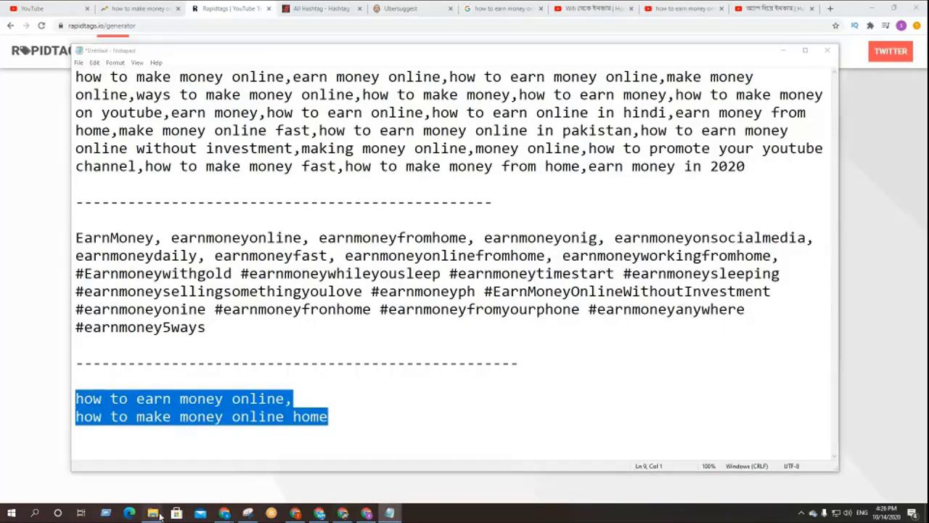
left_click(204, 471)
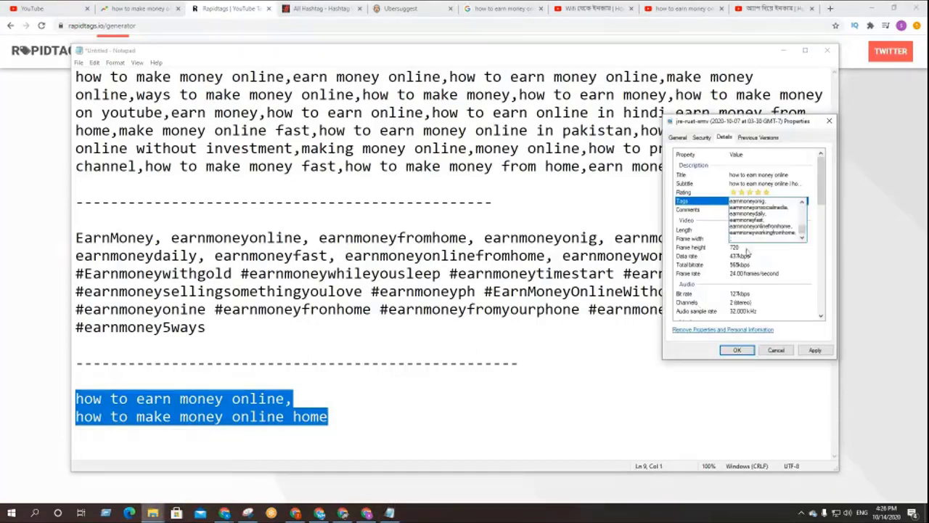
key("ctrl+v")
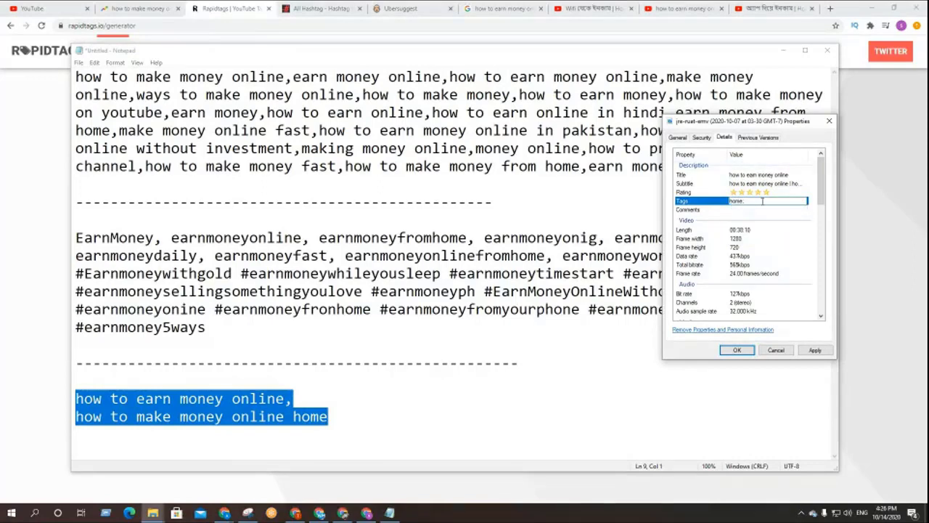
- Apply the new tags to the video file, close its properties and return to the Notepad notes
mouse_move(748, 203)
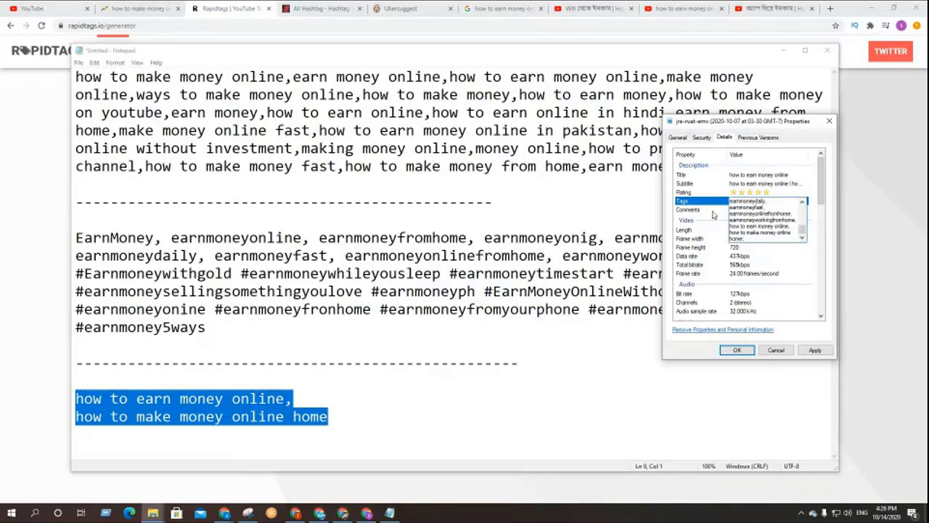
left_click(742, 211)
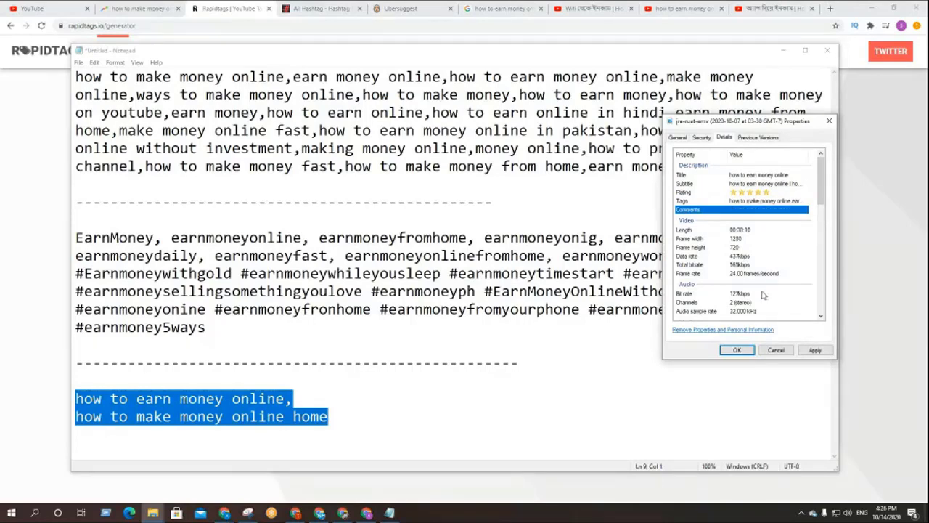
left_click(816, 351)
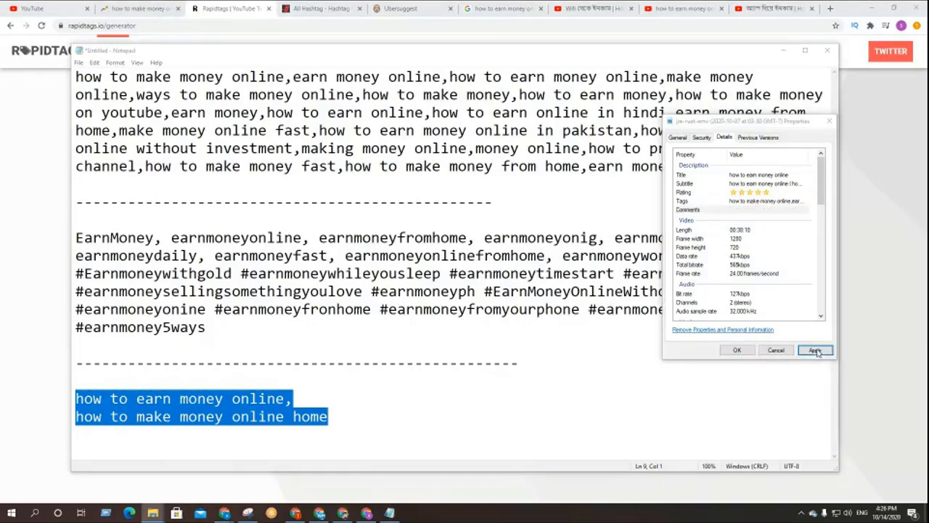
left_click(737, 351)
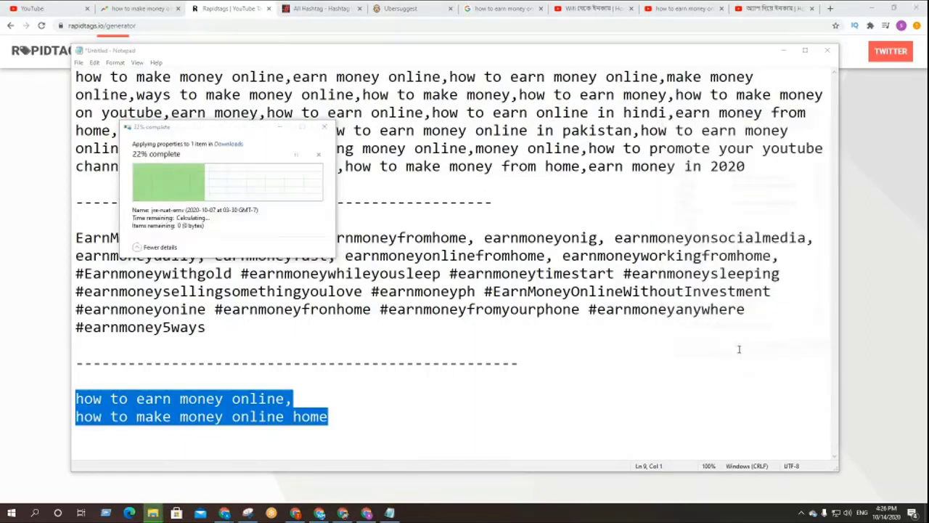
left_click(352, 425)
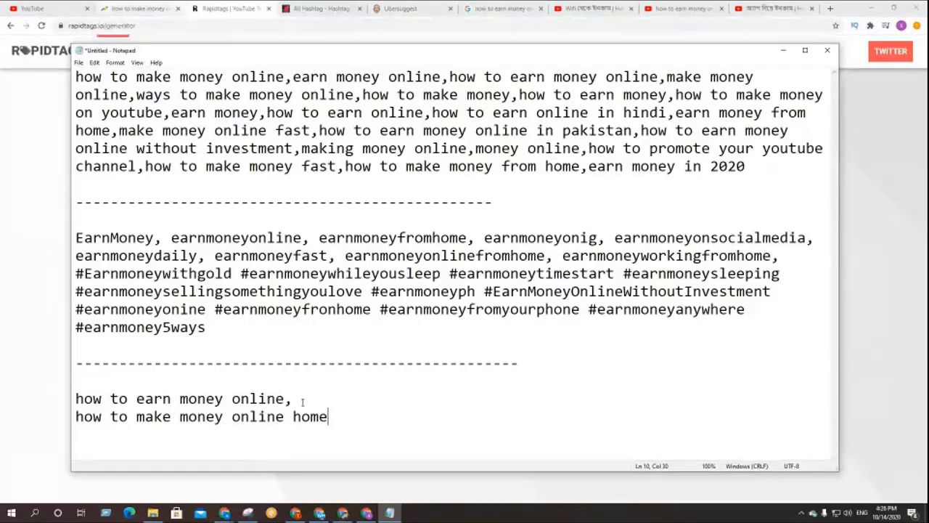
- Switch to the YouTube home page in the browser and start a new video upload in YouTube Studio
left_click(28, 8)
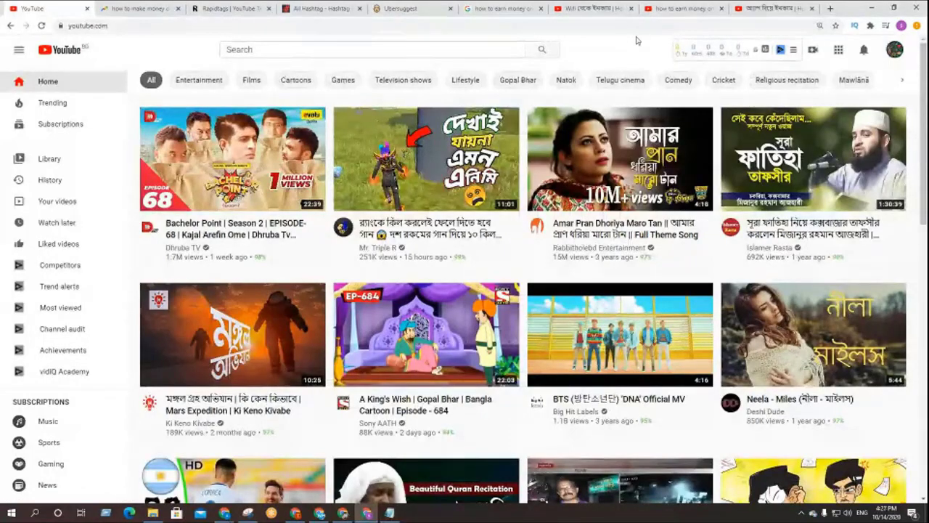
mouse_move(679, 50)
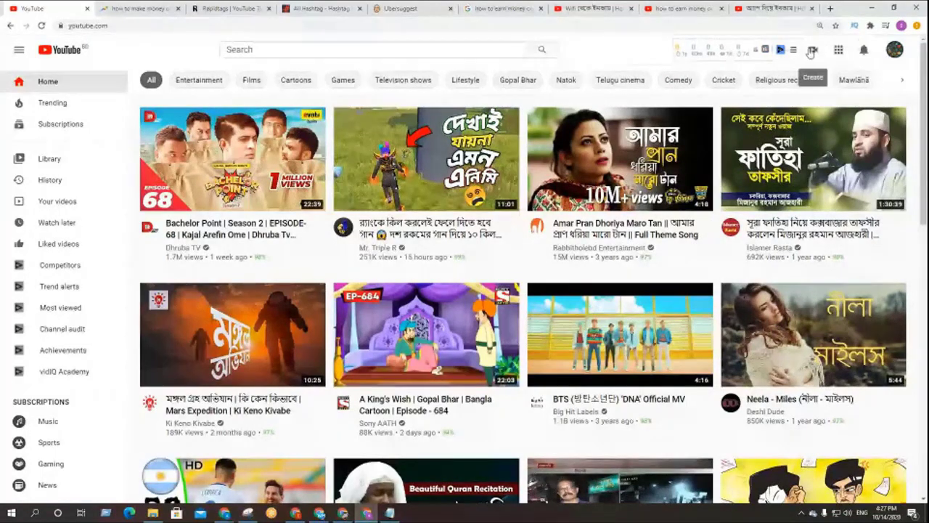
left_click(812, 50)
left_click(845, 85)
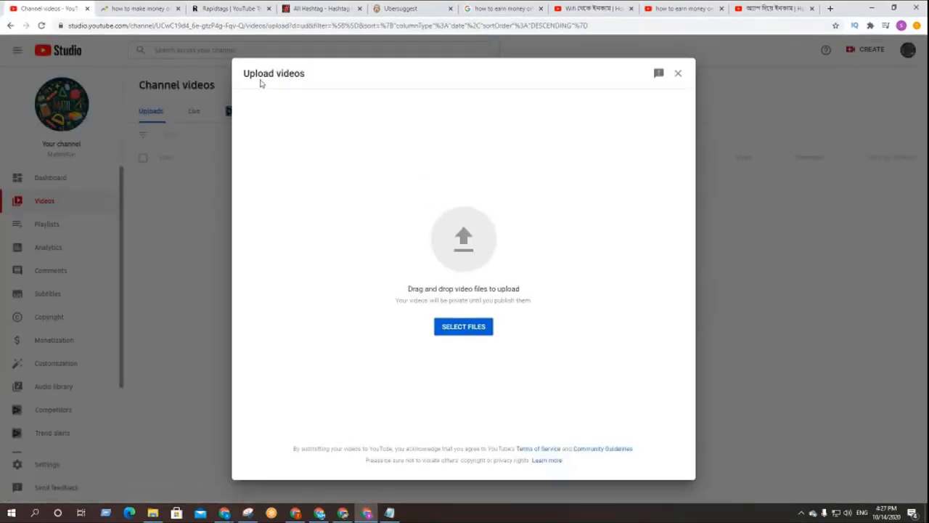
- Upload the jre-ruat-emv (2020-10-07 at 03-30 GMT-7) video from the Downloads folder and look over its Details form
left_click(164, 513)
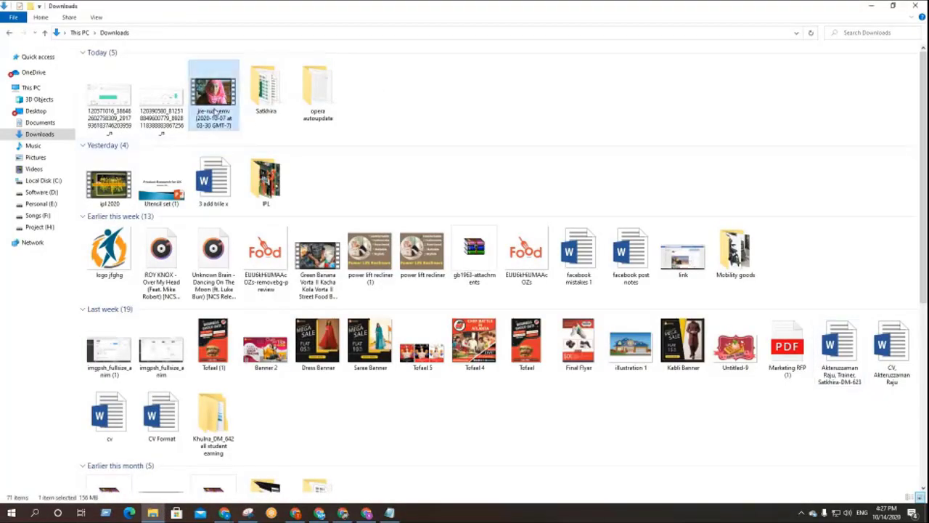
left_click_drag(358, 362, 464, 261)
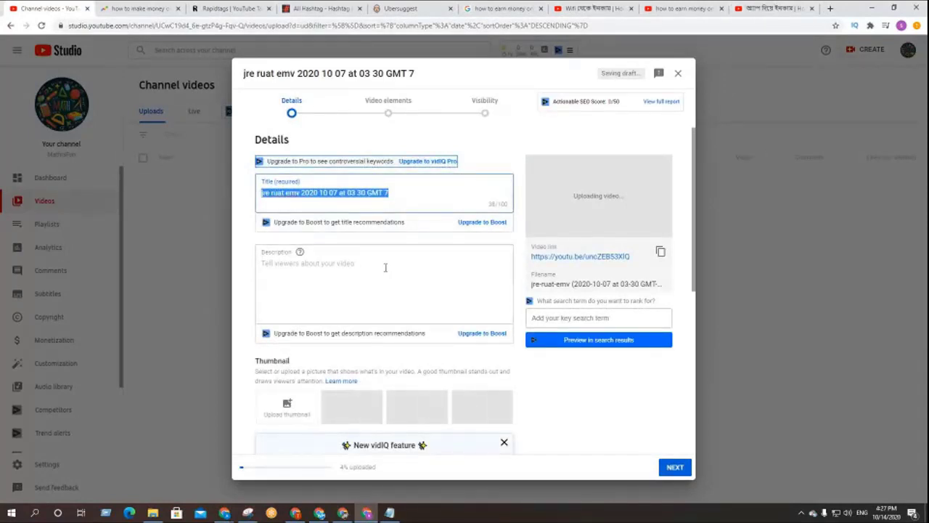
left_click(430, 195)
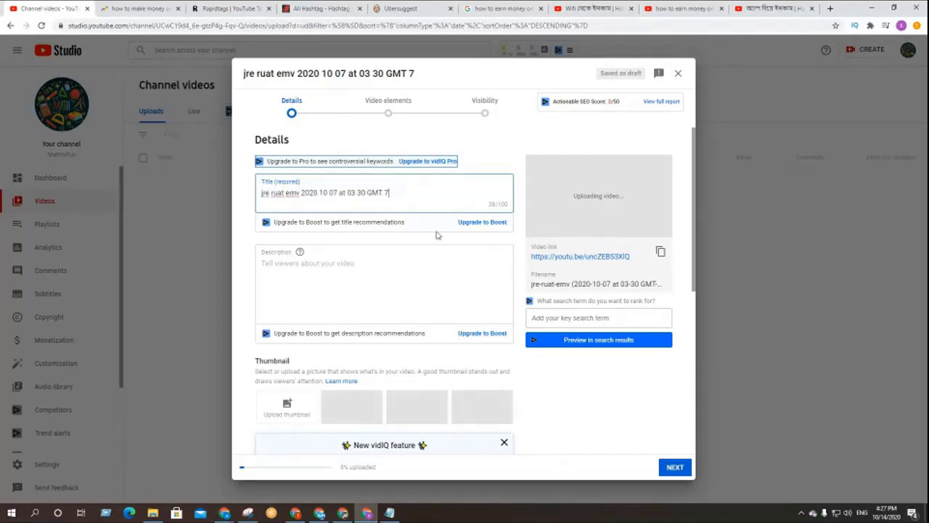
scroll(431, 283, "down", 3)
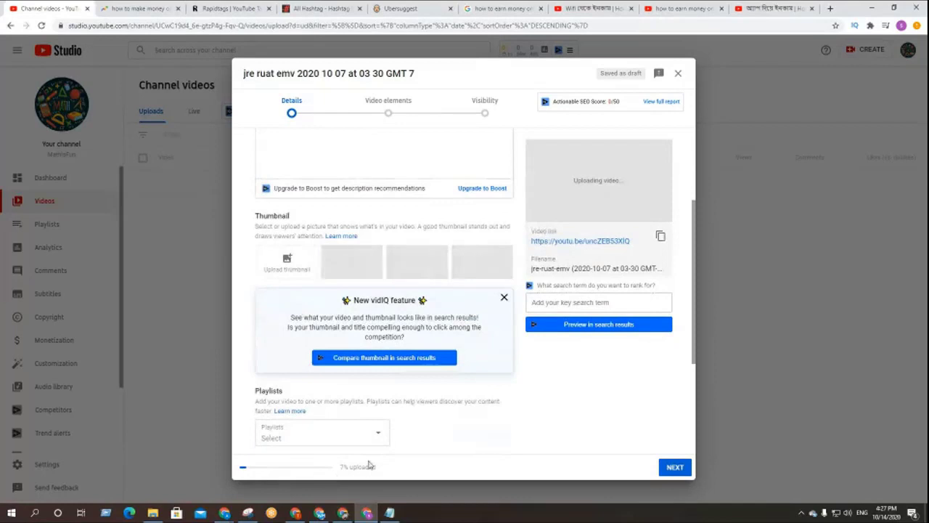
scroll(393, 326, "up", 3)
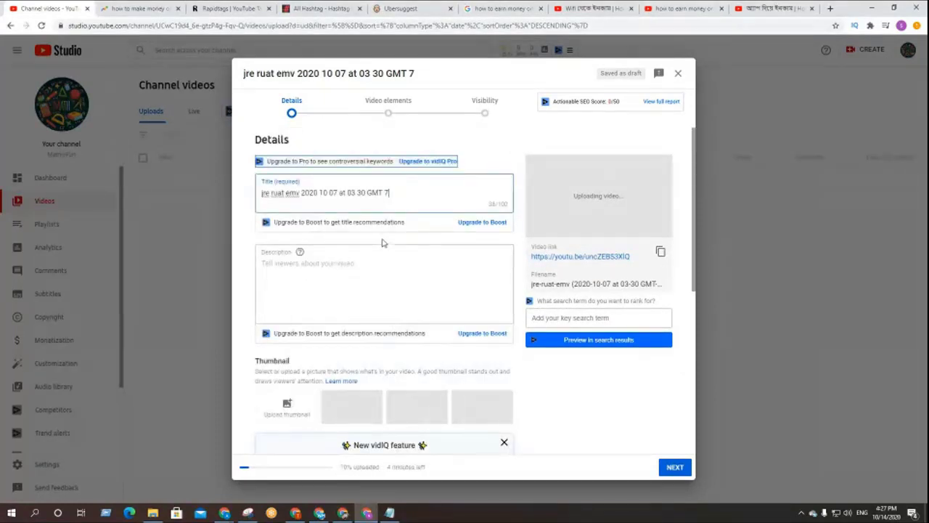
scroll(395, 249, "down", 2)
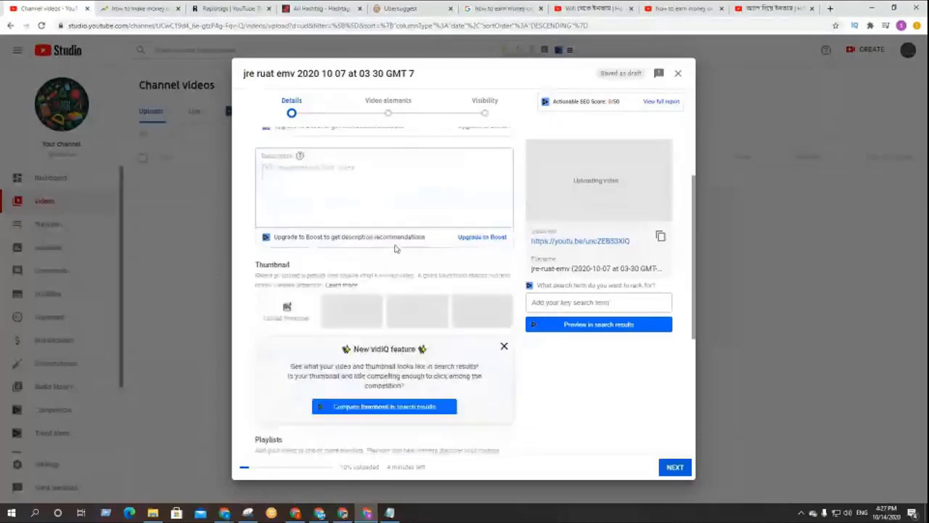
scroll(454, 341, "up", 2)
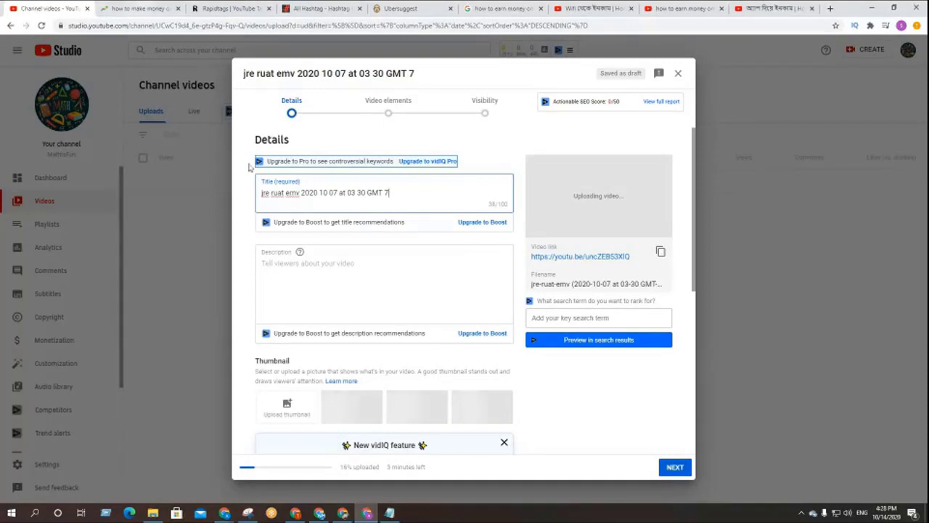
- Check the researched keyword on the Rapidtags page and replace the video's default title with "How to earn money online"
left_click_drag(410, 195, 260, 194)
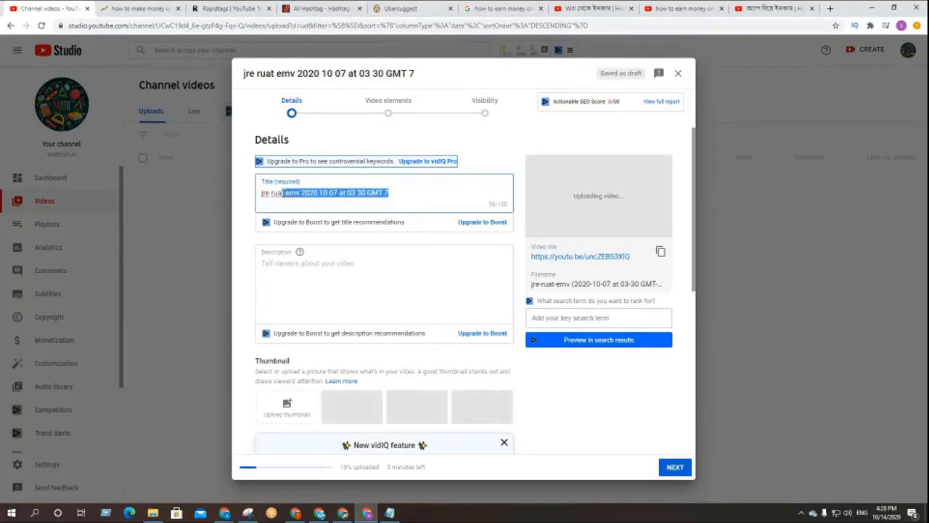
left_click(337, 194)
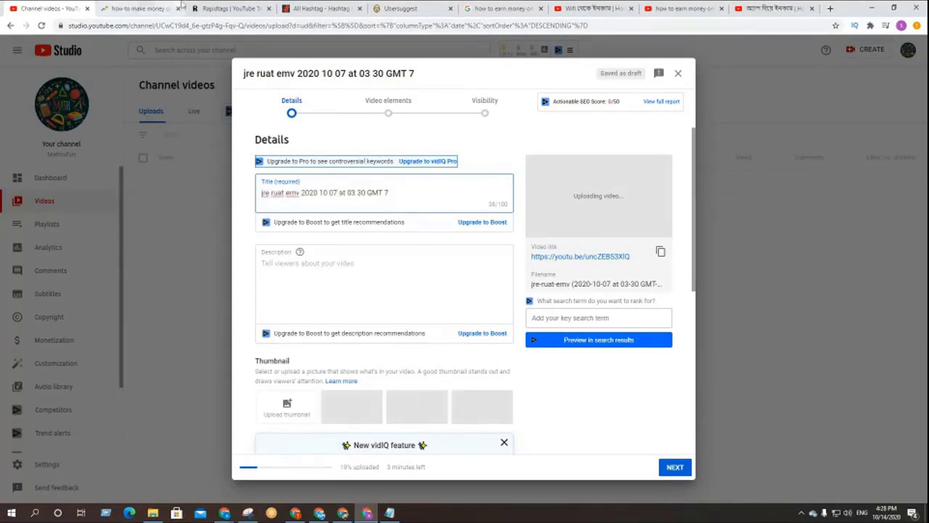
left_click(231, 8)
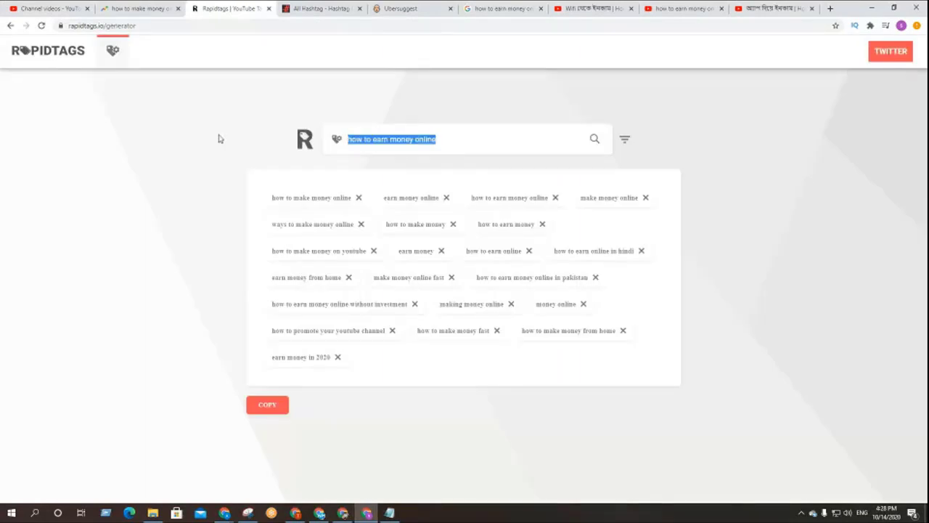
left_click(70, 7)
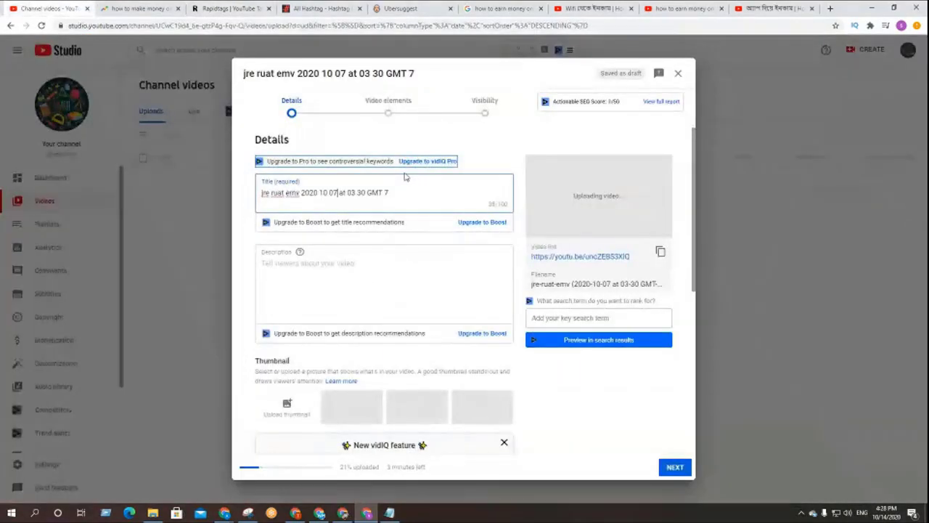
triple_click(407, 193)
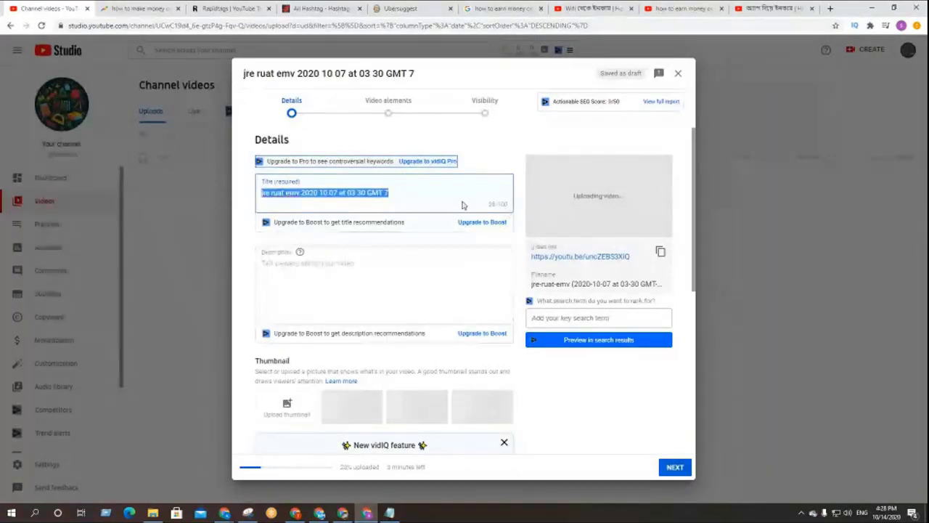
type("how to earn money online")
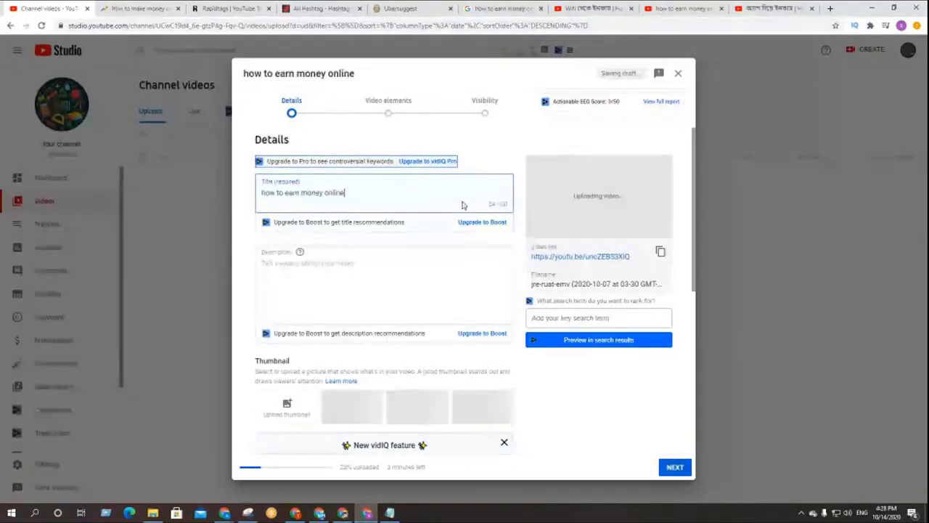
left_click(265, 193)
key("BackSpace")
type("H")
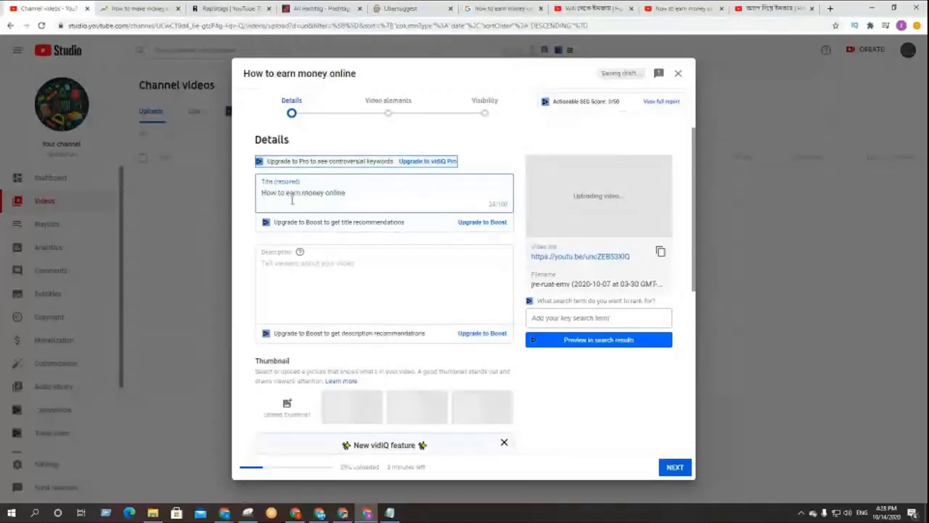
- Append "Bangla Tutorial" to the end of the video title
left_click(351, 193)
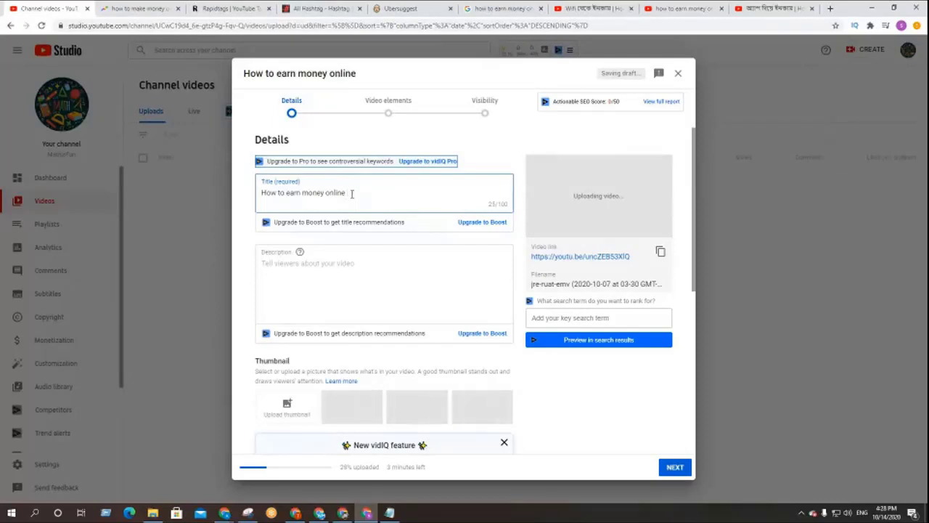
type("Ba")
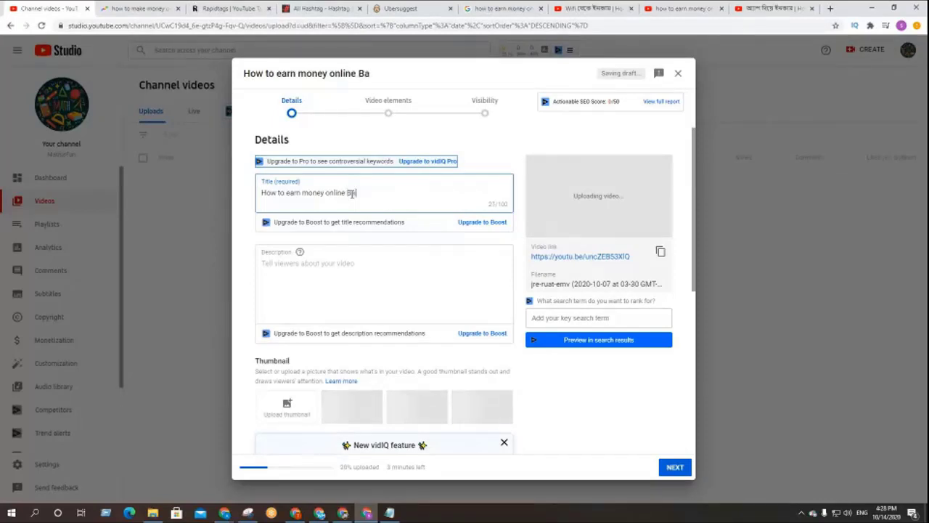
type("ngla Tutorial")
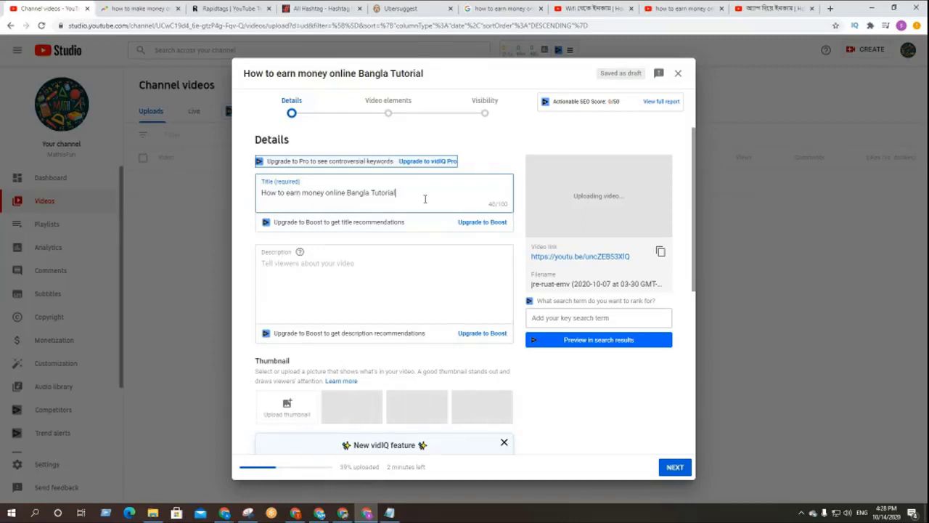
- Enter the hashtag #make_money_online in the video description
left_click(283, 273)
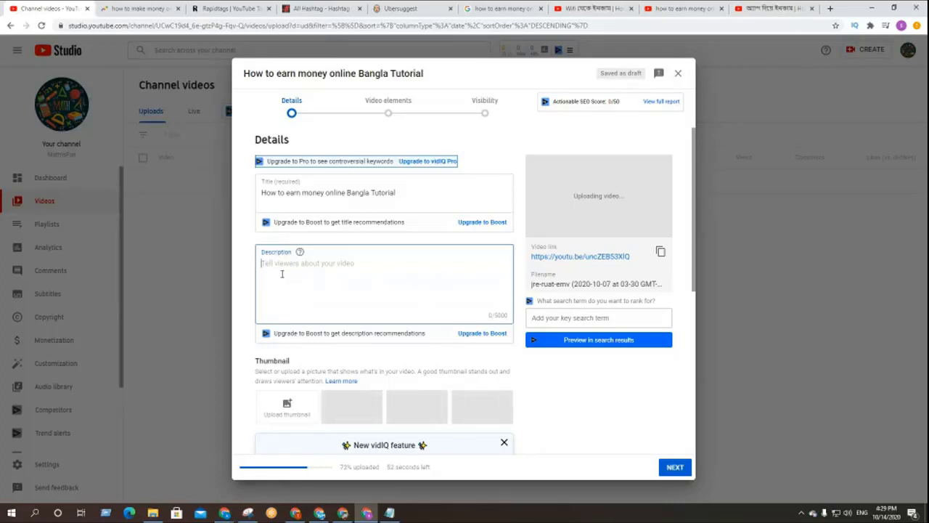
type("#")
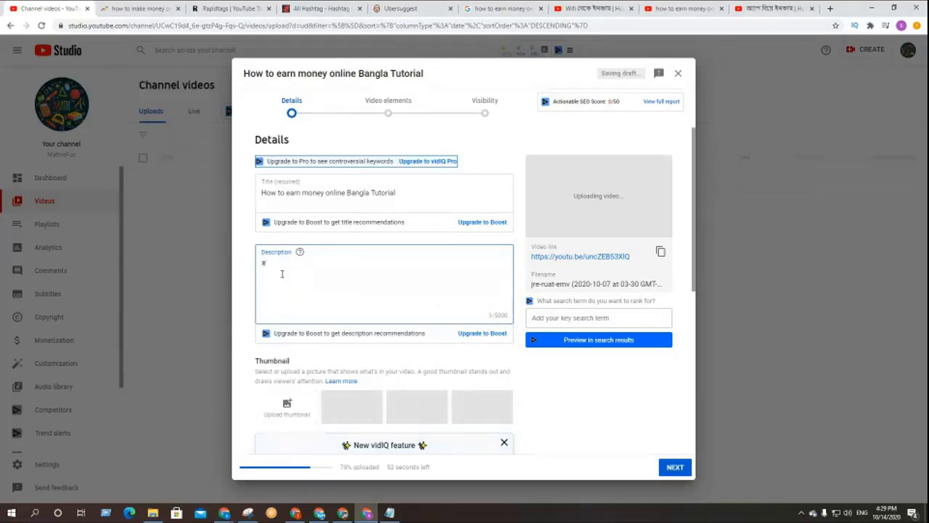
type("make")
type(",")
type("money")
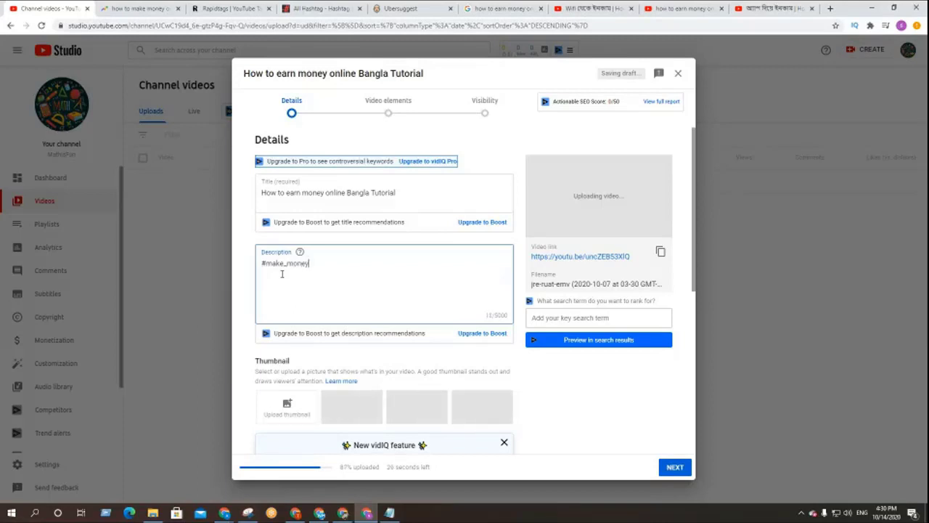
type("_online")
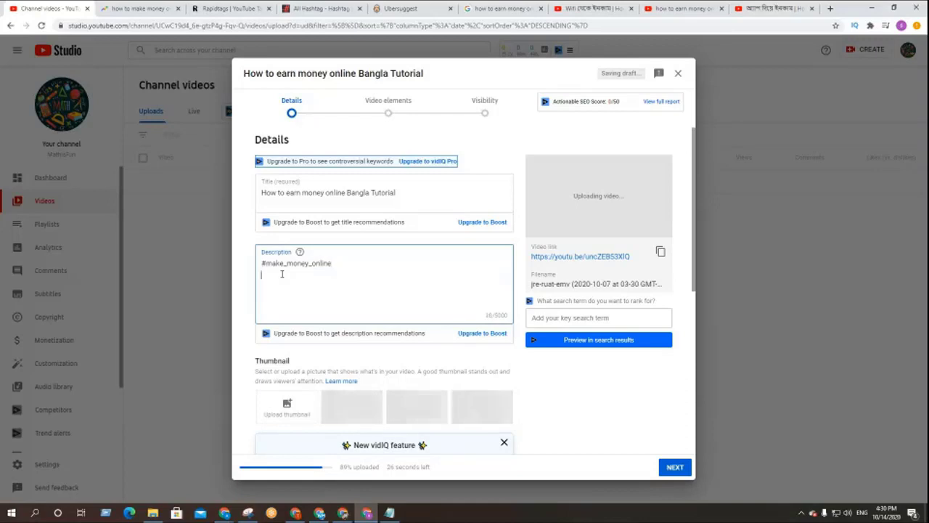
- Add the hashtag #part_time_job on a second line of the video description
key("Return")
type("#")
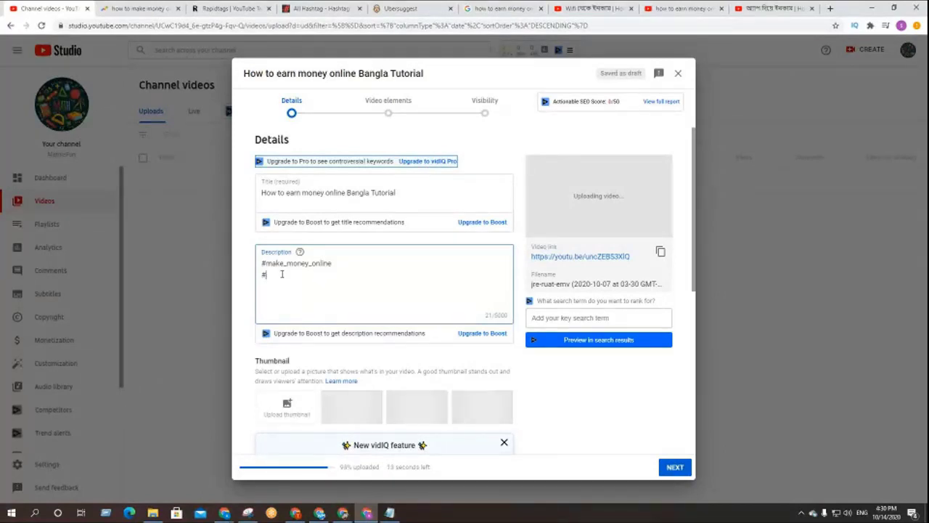
type("online")
key("BackSpace")
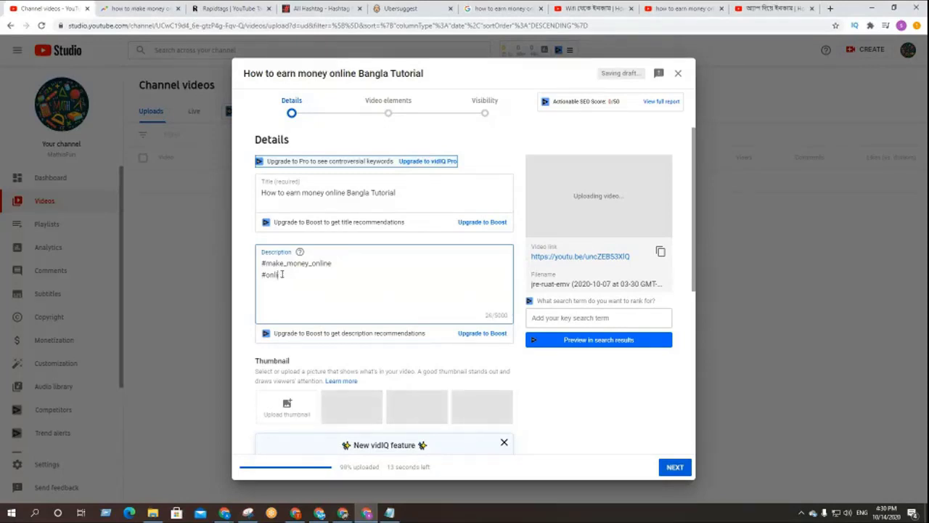
key("BackSpace")
key("BackSpace")
type("p")
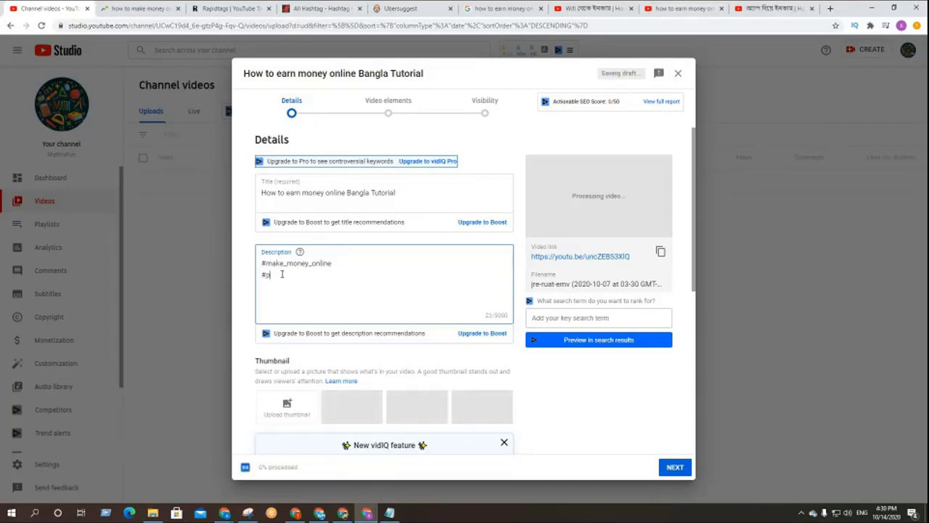
type("art_time_job")
key("BackSpace")
key("BackSpace")
type("ob")
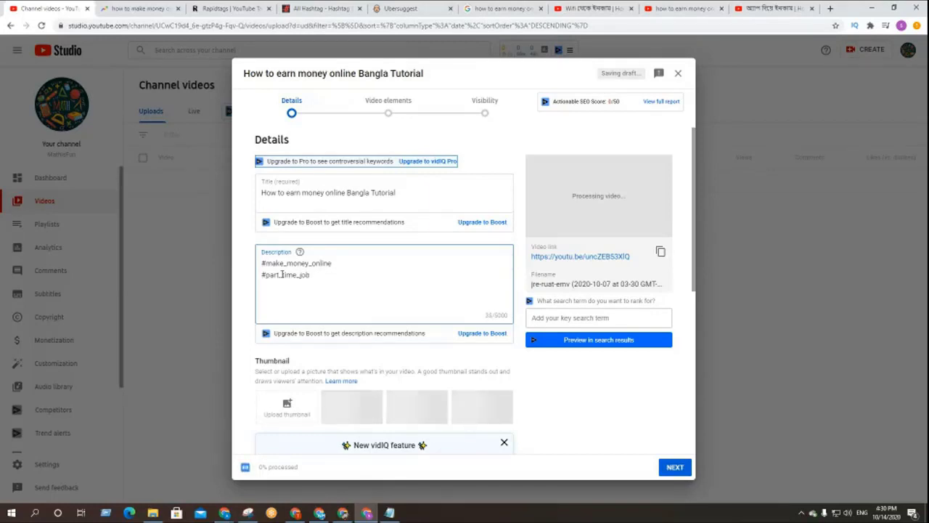
- Add #online_job on a third description line and insert five blank lines above the hashtags
key("Return")
type("#on")
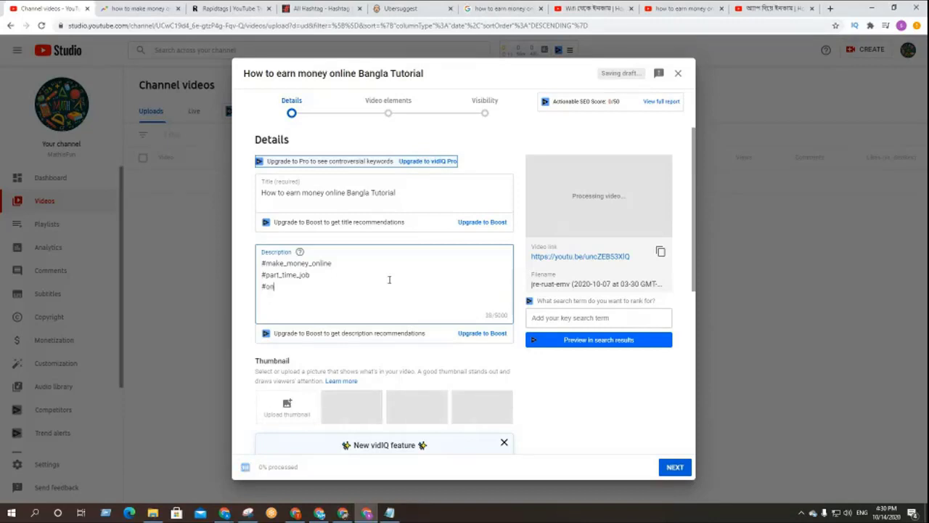
type("line_job")
left_click(262, 262)
key("Return")
key("Return")
key("Return")
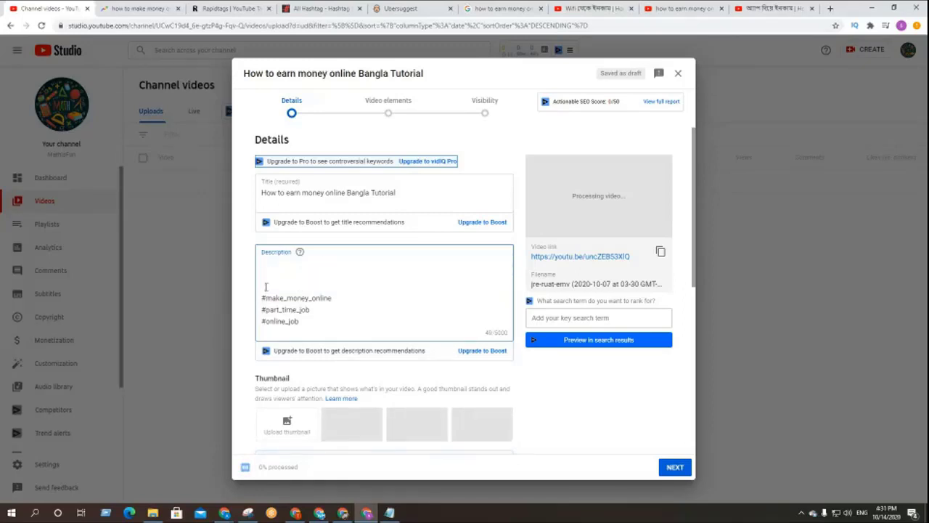
key("Return")
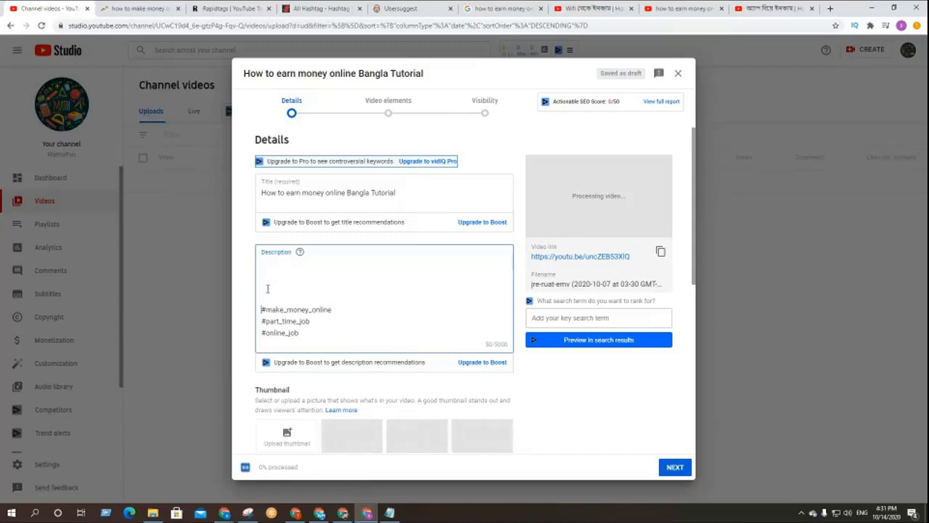
key("Return")
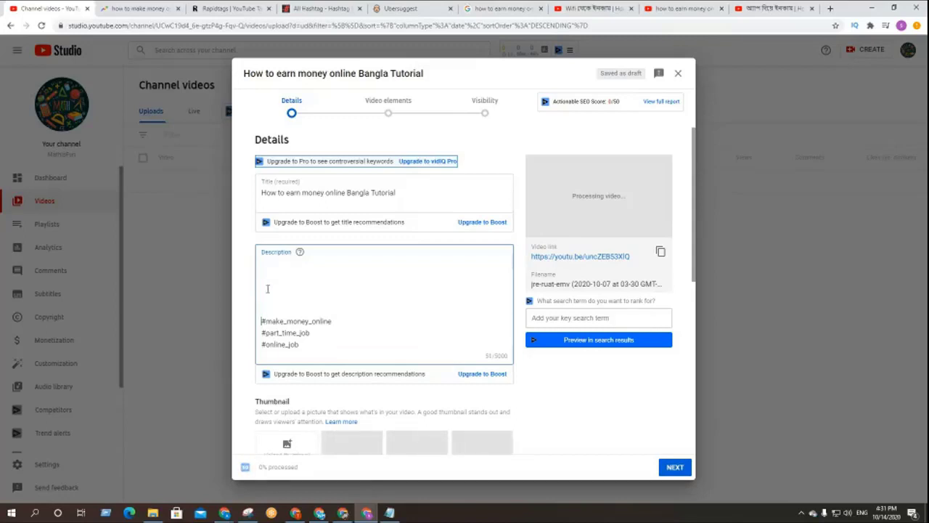
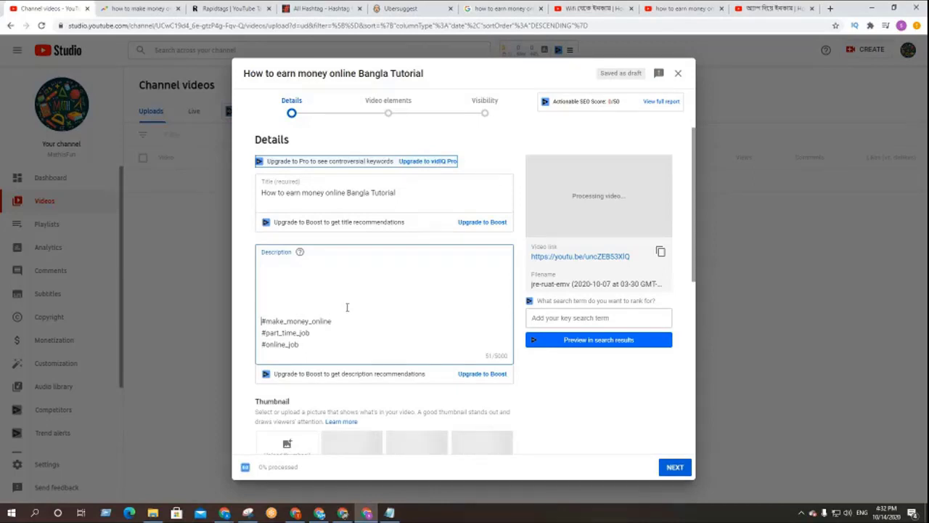
- Search Google Images for "how to earn money online" in a new browser tab and browse the pictures for a thumbnail
scroll(346, 307, "down", 2)
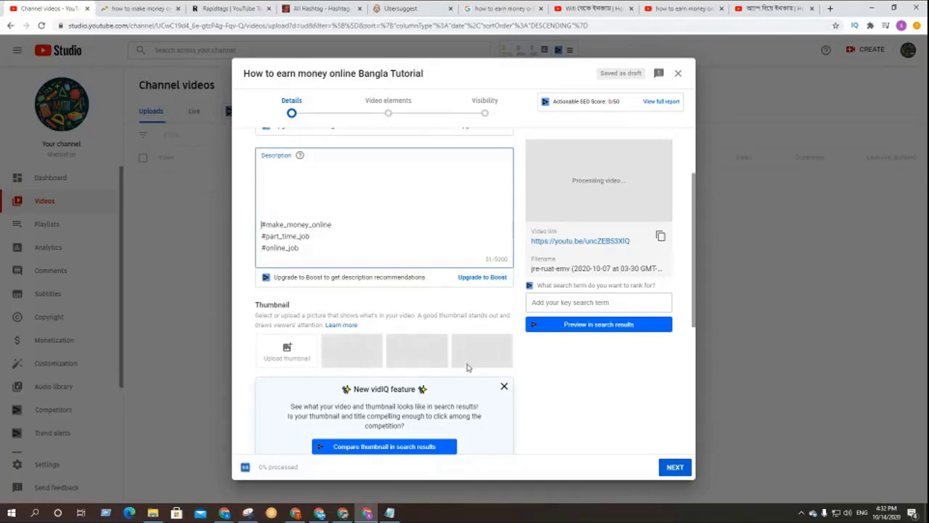
left_click(832, 8)
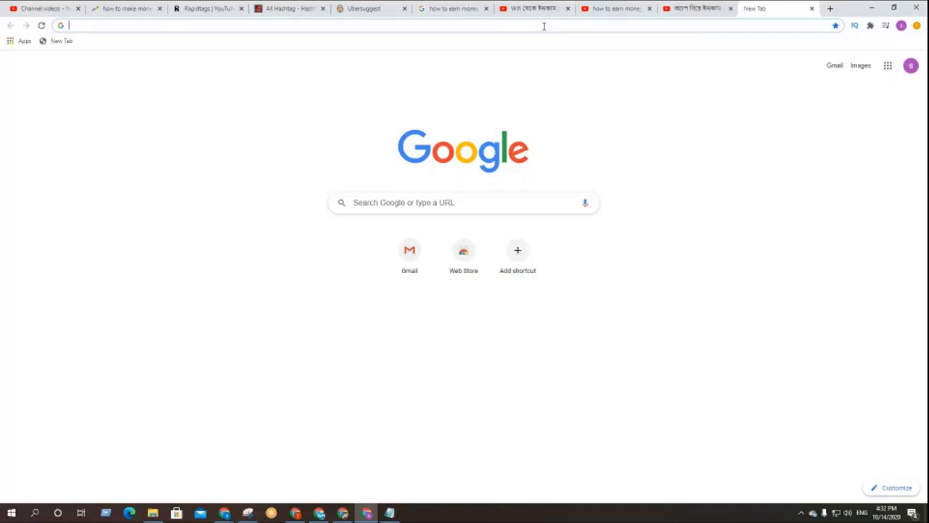
type("how to earn money online")
key("Return")
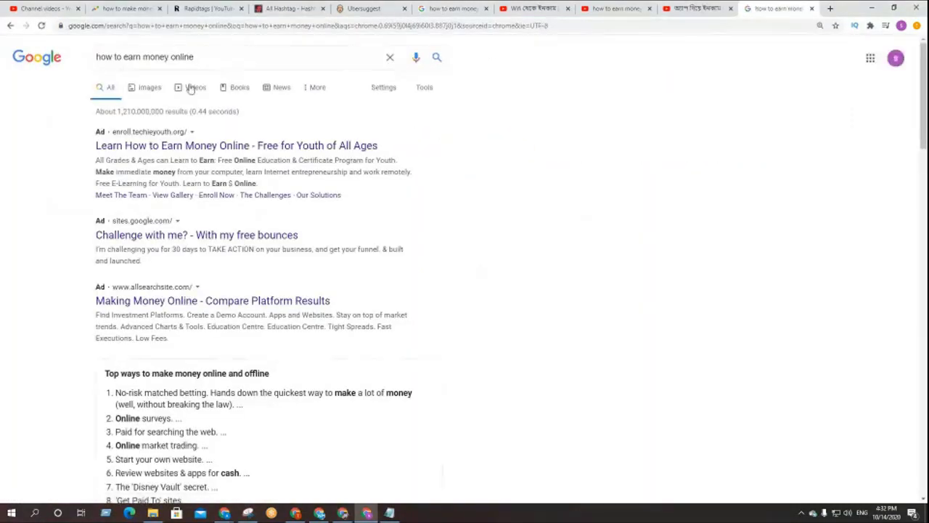
left_click(147, 90)
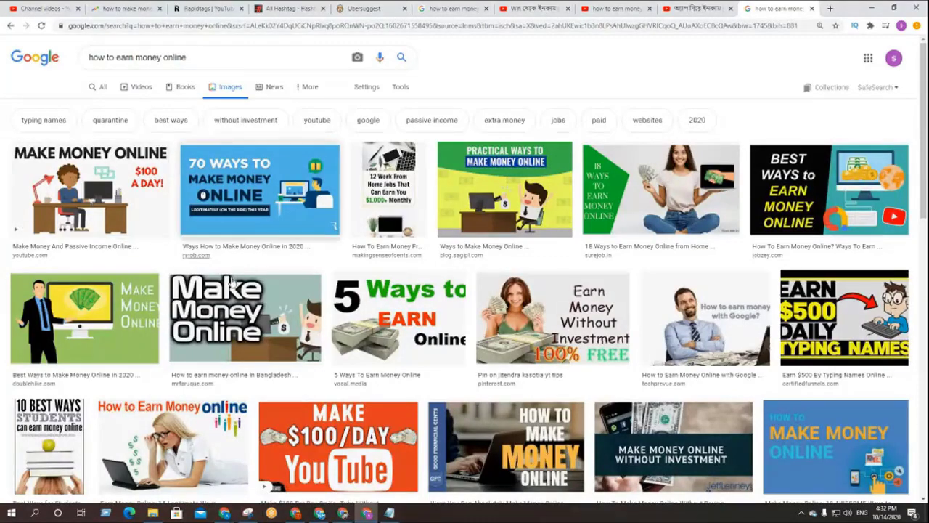
scroll(234, 303, "down", 3)
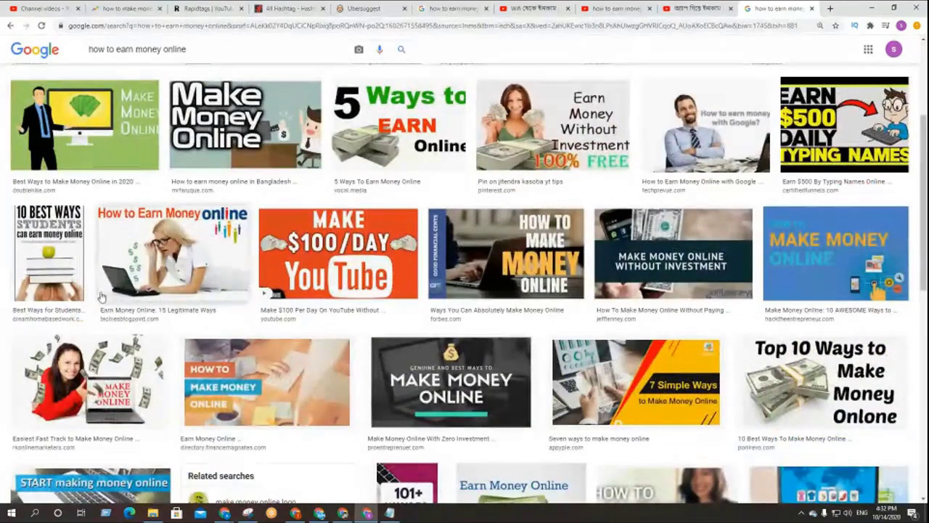
- Browse the image results for "how to earn money online" to compare possible thumbnail pictures
scroll(100, 296, "up", 3)
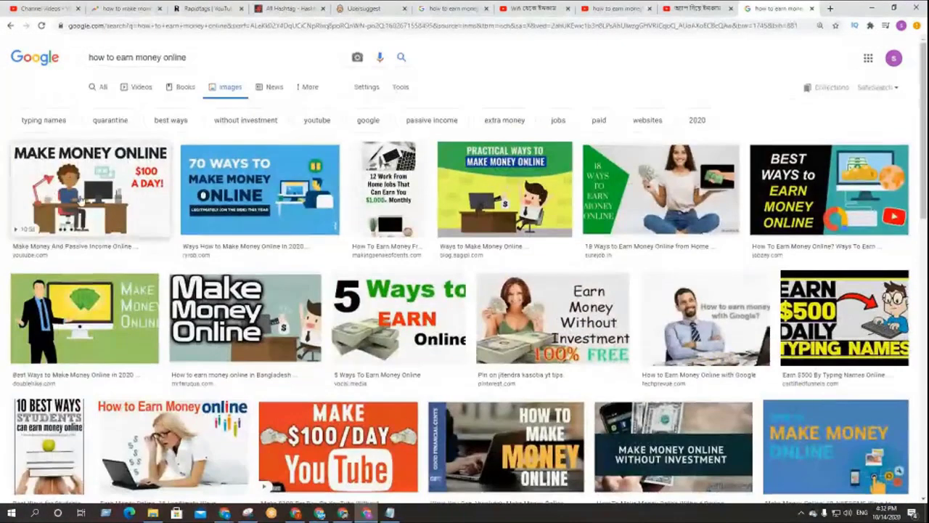
scroll(228, 354, "down", 5)
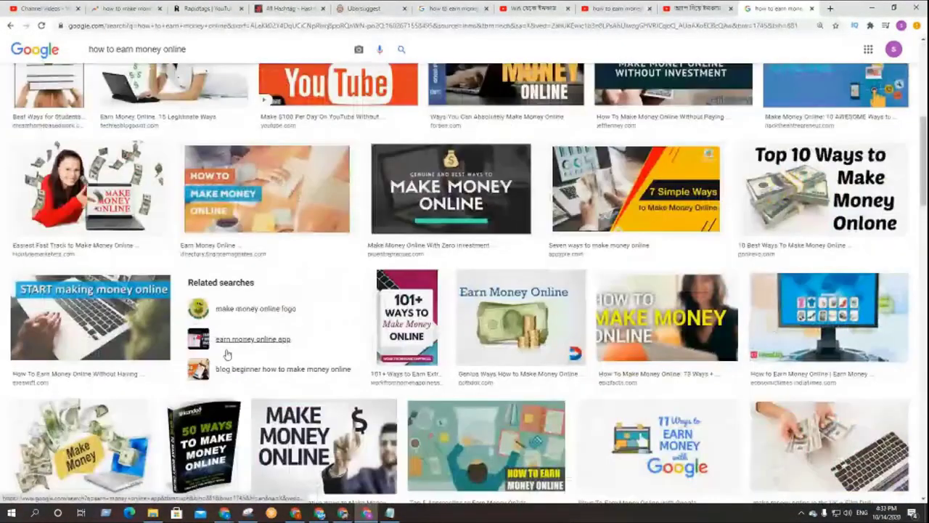
scroll(227, 354, "down", 2)
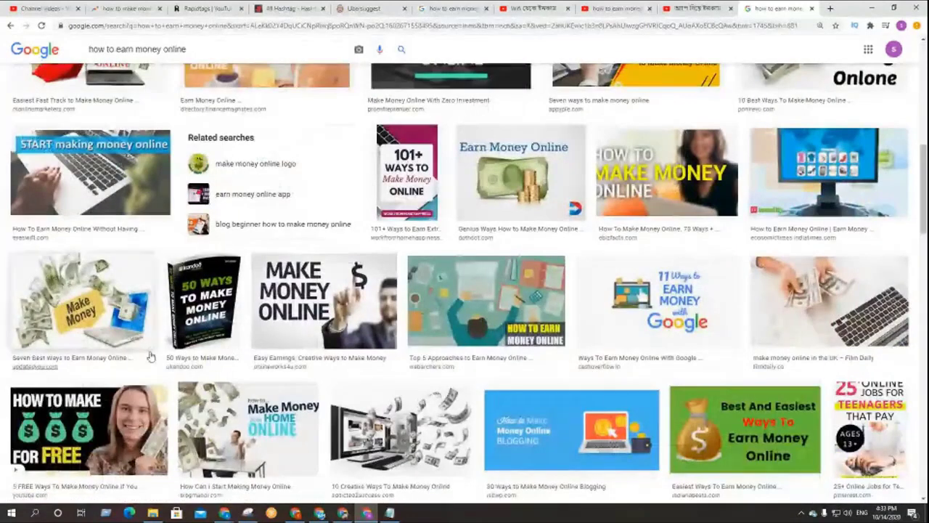
scroll(471, 362, "down", 2)
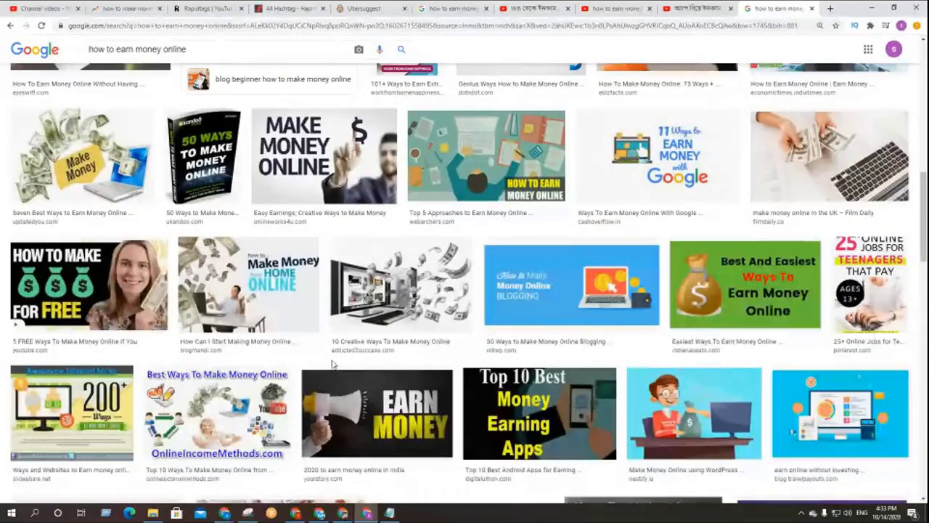
scroll(333, 365, "up", 5)
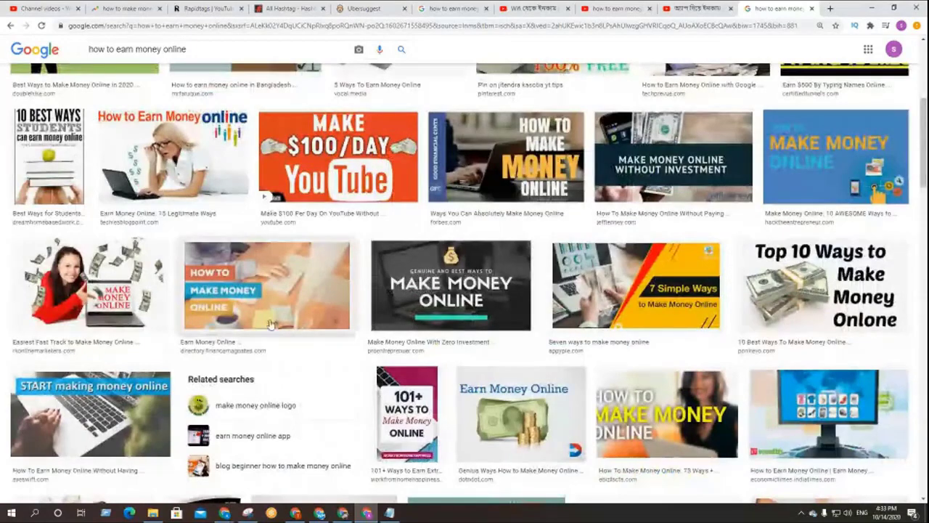
scroll(260, 326, "up", 1)
scroll(246, 351, "up", 2)
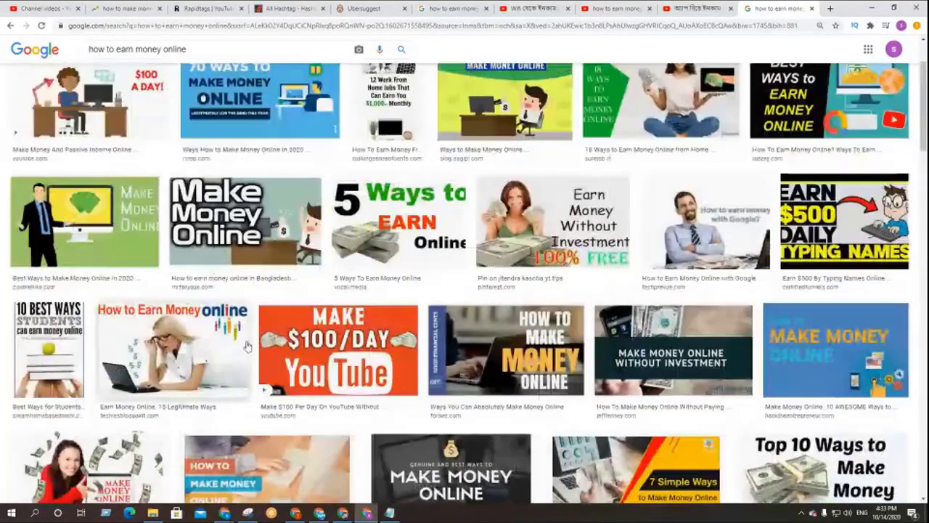
scroll(246, 347, "up", 2)
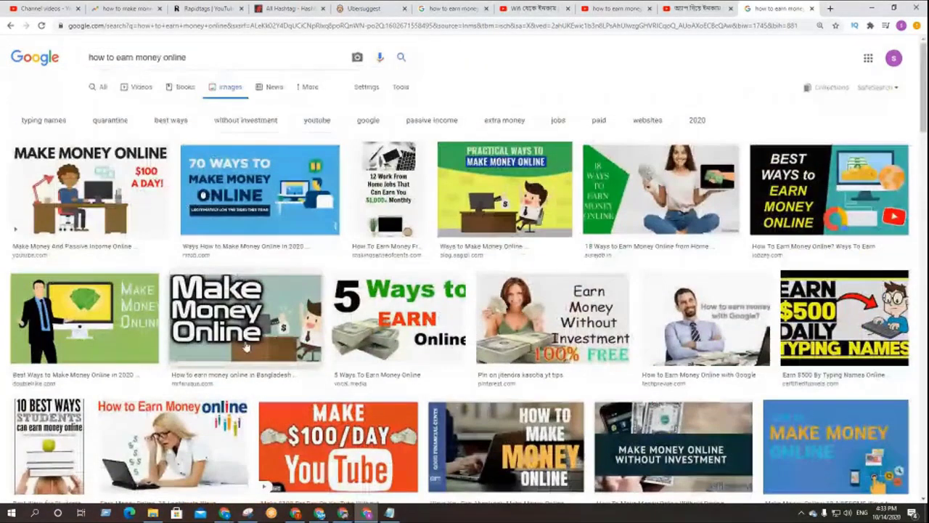
- Open the "Best Ways to Earn Money Online" picture from Jobzey and save it as a JPEG in the Downloads folder
left_click(831, 225)
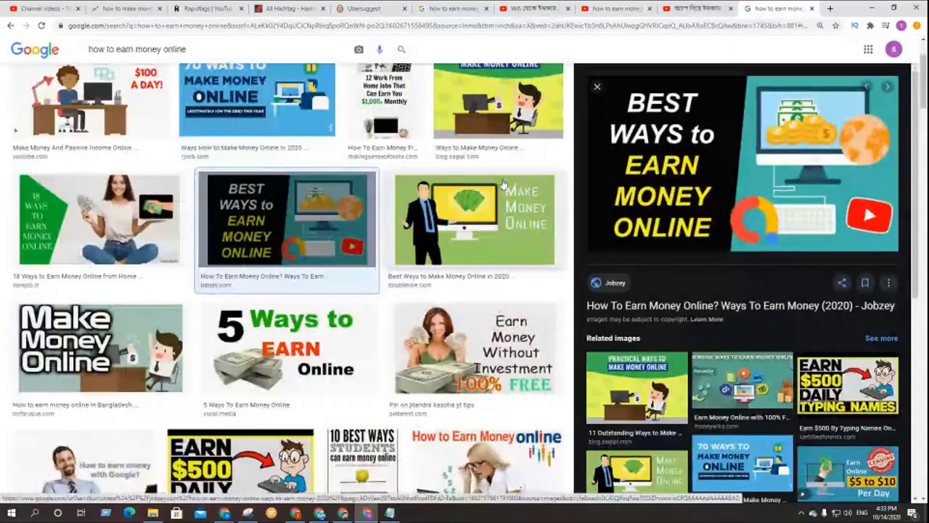
right_click(738, 162)
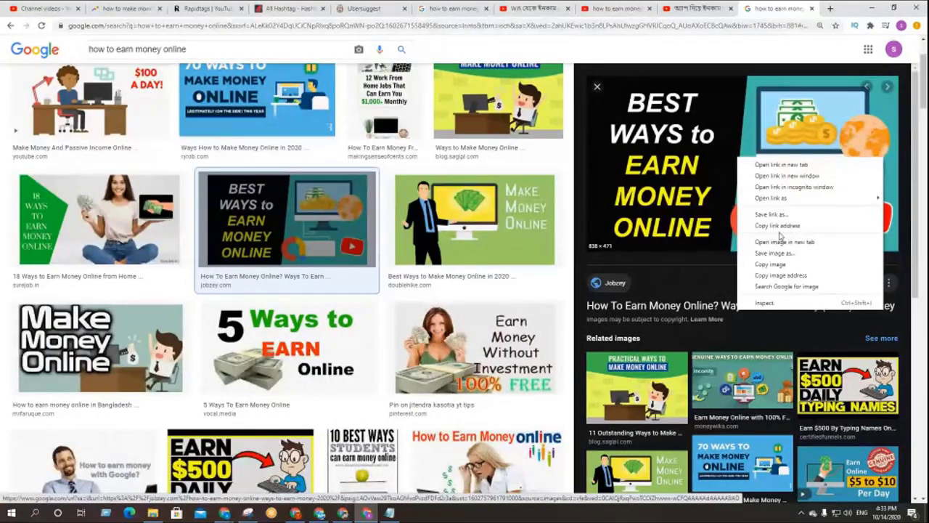
left_click(781, 254)
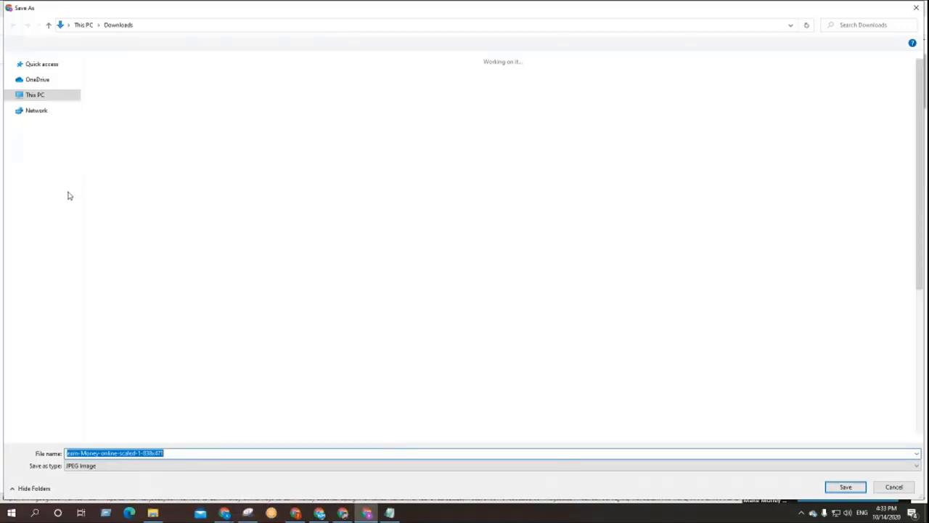
left_click(845, 487)
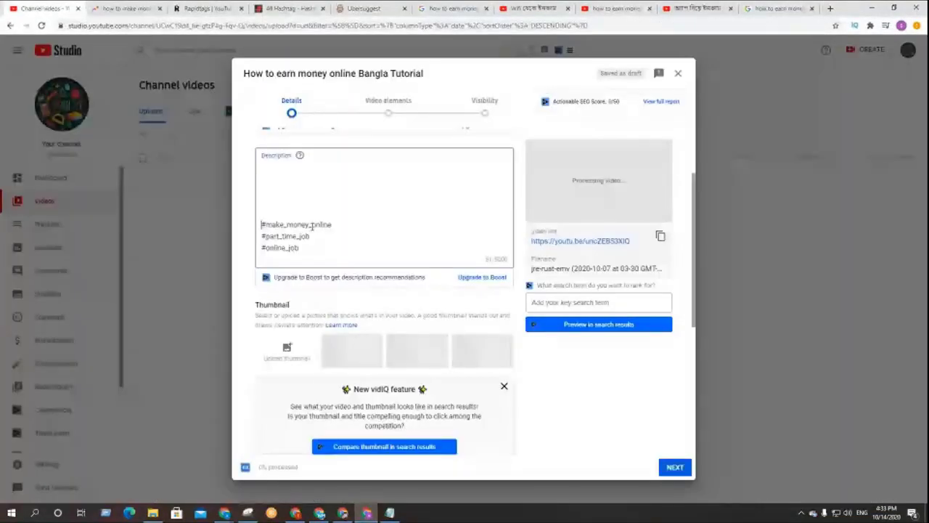
- Upload the saved "Best Ways to Earn Money Online" picture from Downloads as the video's thumbnail in YouTube Studio
scroll(393, 273, "up", 1)
scroll(393, 274, "down", 1)
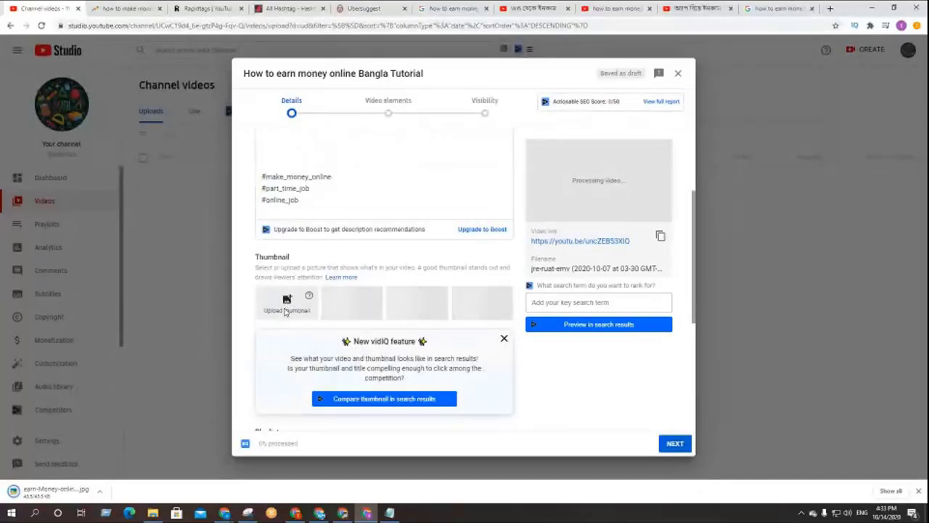
left_click(285, 311)
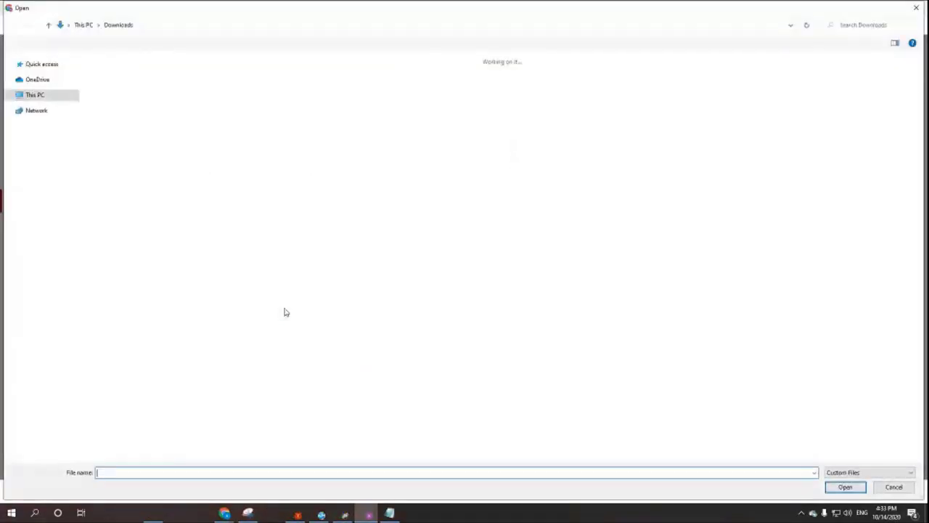
left_click(112, 105)
double_click(113, 103)
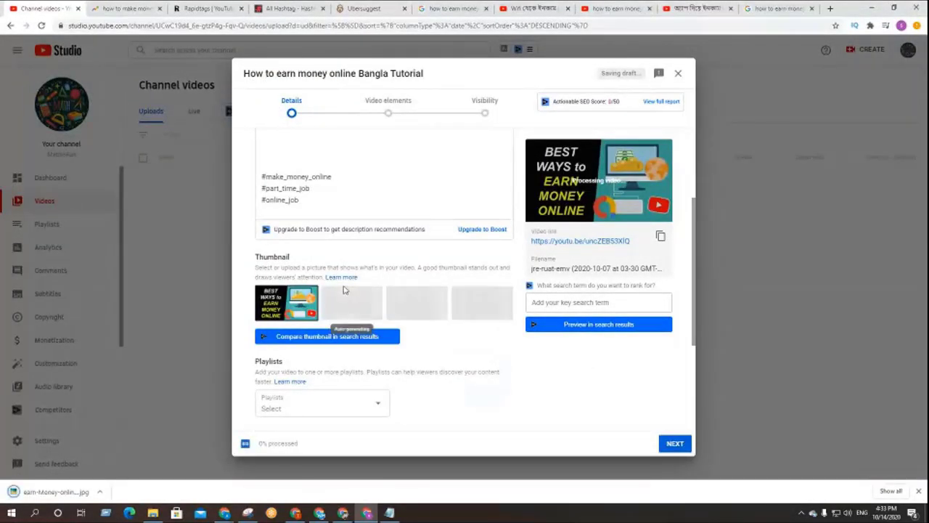
- Check which playlists are available for the video without choosing one
scroll(347, 291, "down", 2)
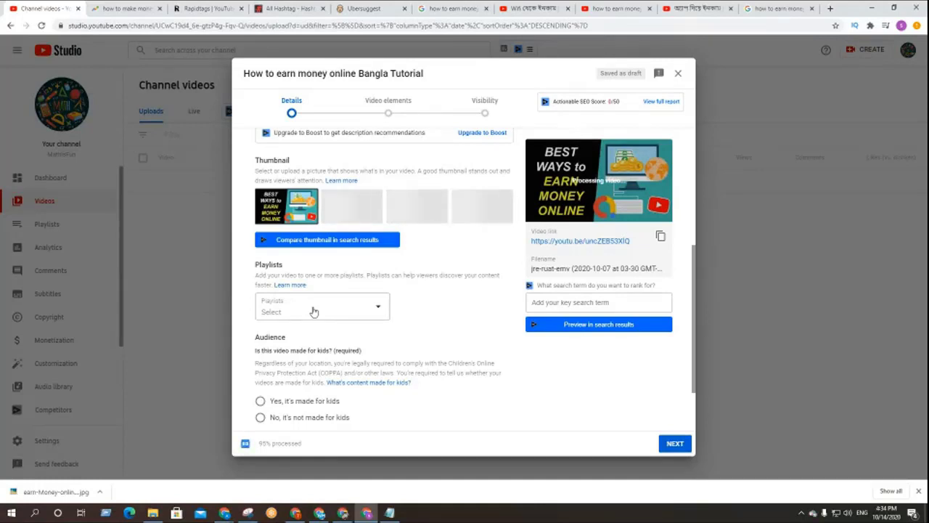
left_click(314, 312)
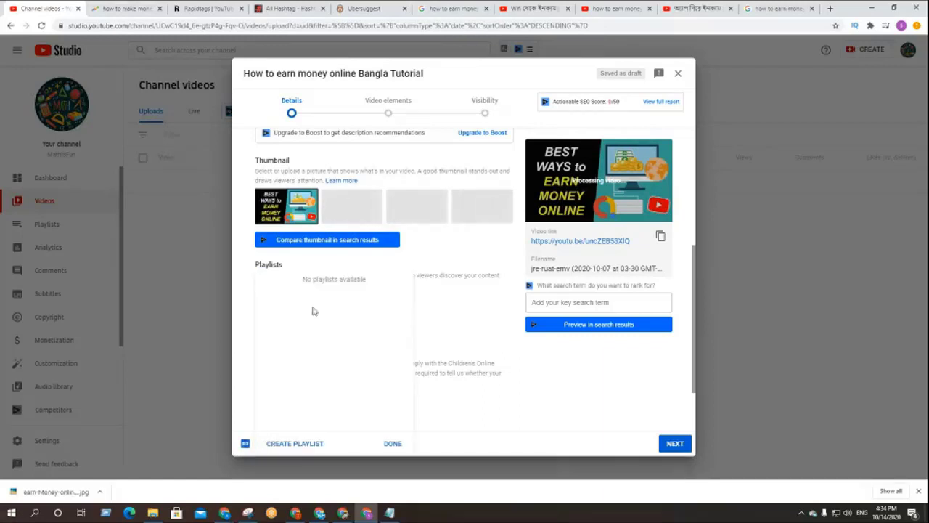
left_click(390, 443)
- Enlarge the page and set the video's audience to "No, it's not made for kids"
scroll(326, 329, "down", 1)
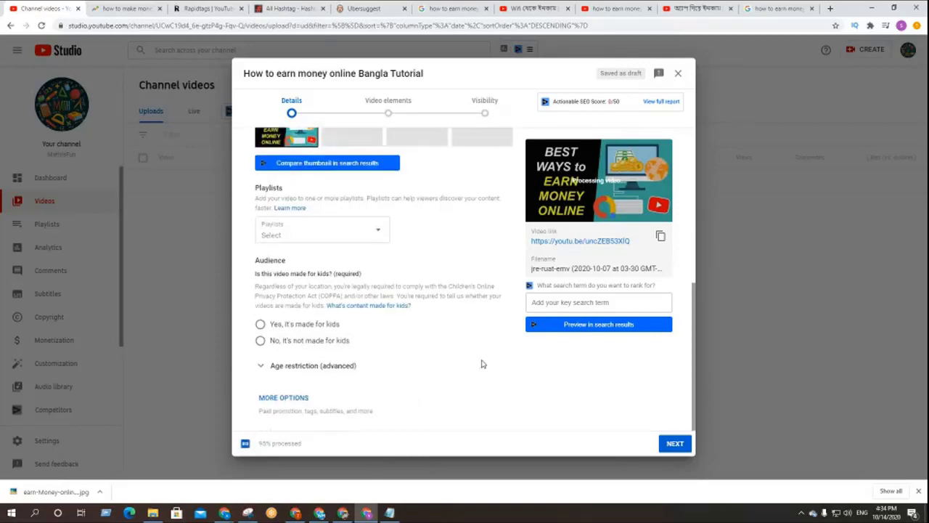
key("ctrl+plus")
key("ctrl+plus")
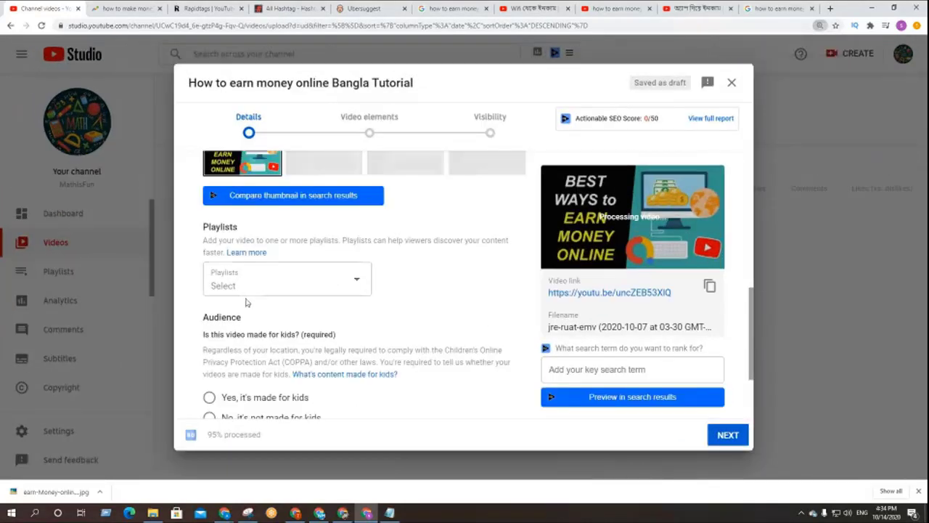
scroll(367, 304, "down", 1)
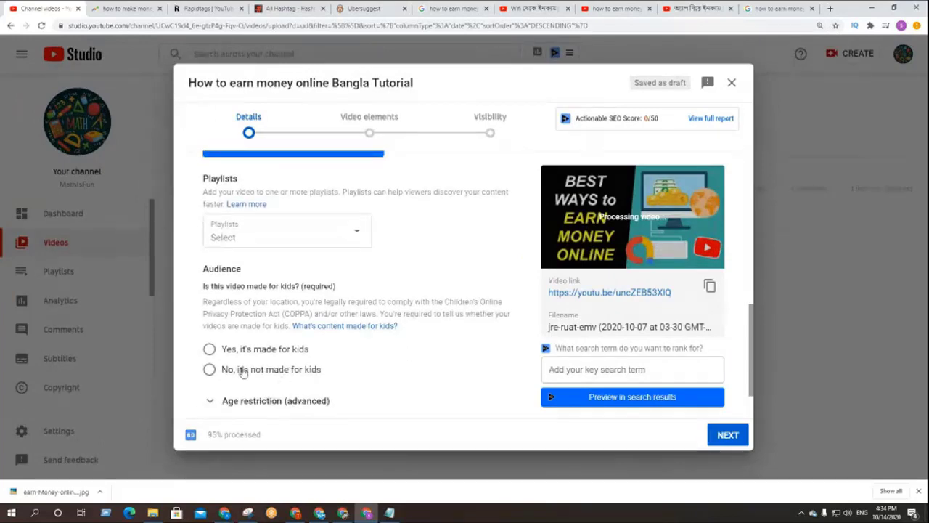
scroll(363, 365, "down", 1)
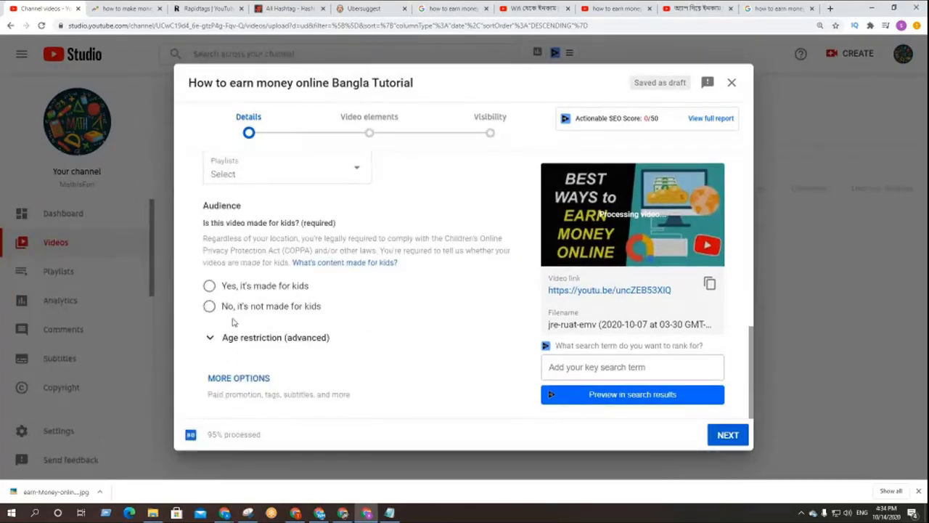
left_click(209, 305)
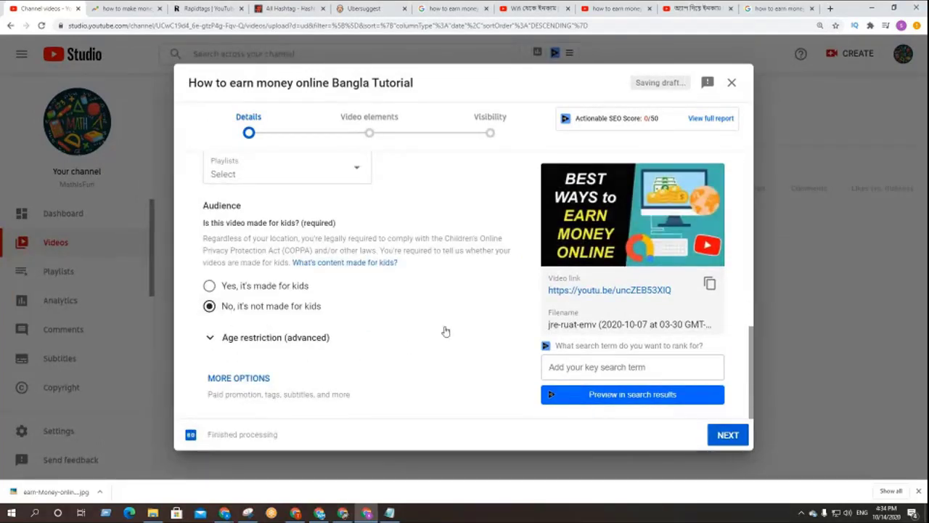
- Expand the additional video options and paste the whole Rapidtags tag list for "how to earn money online" into the video's tags
left_click(218, 379)
scroll(436, 336, "down", 2)
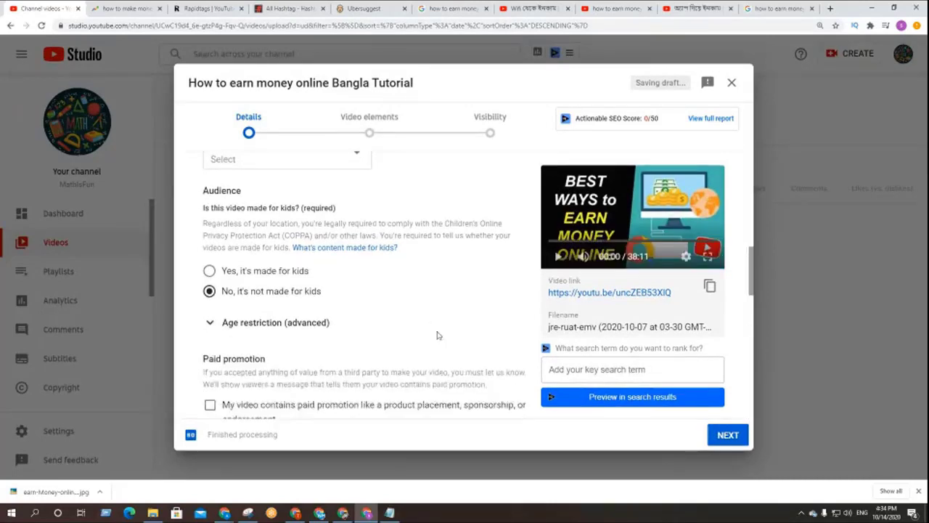
scroll(438, 335, "down", 4)
left_click(260, 268)
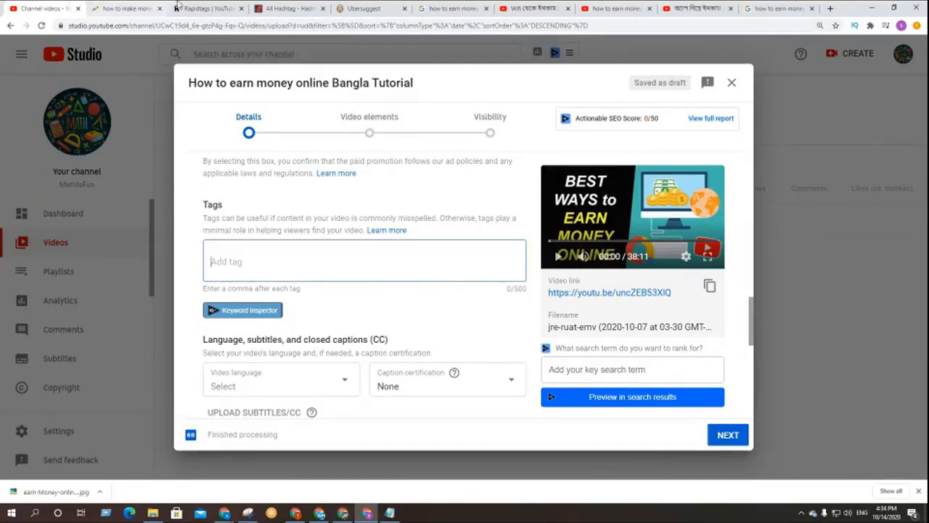
left_click(207, 8)
left_click(268, 394)
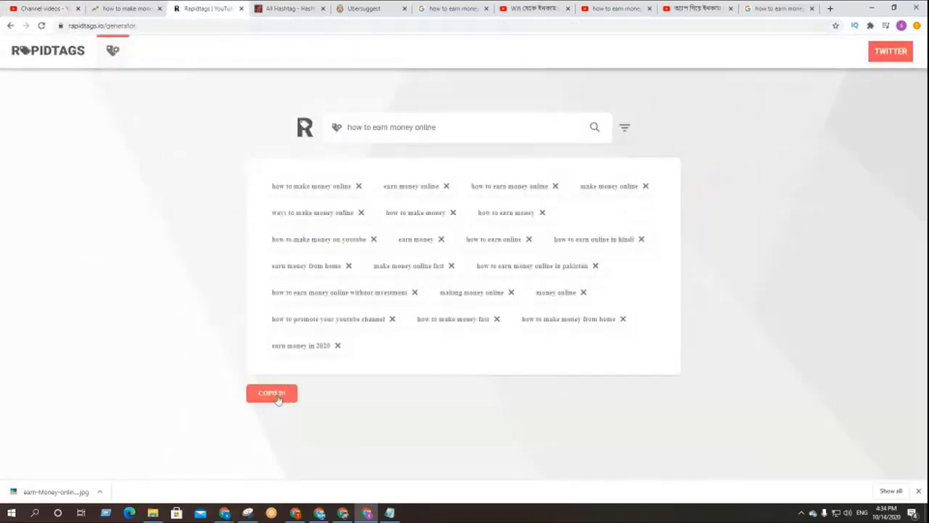
left_click(44, 8)
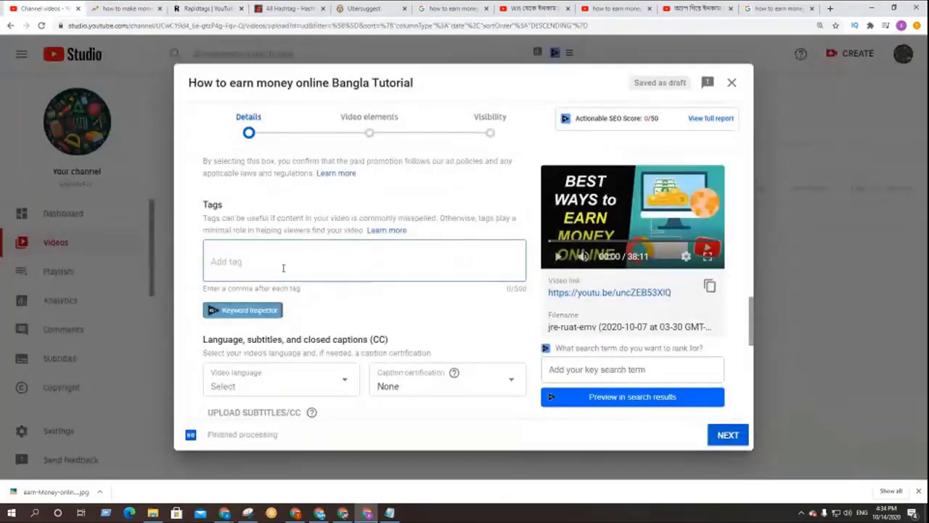
key("ctrl+v")
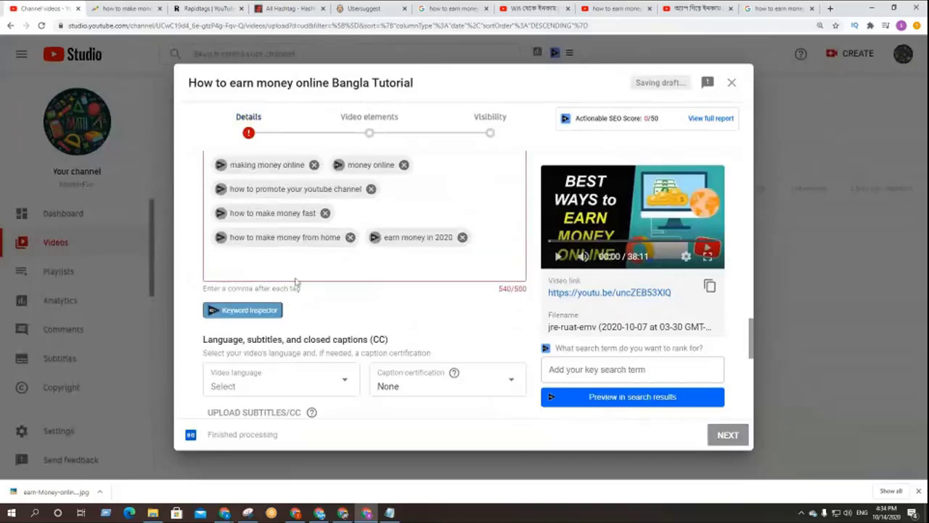
- Remove the tags "how to earn money online without investment" and "how to earn money online in pakistan" from the video
scroll(295, 283, "up", 5)
scroll(295, 283, "down", 2)
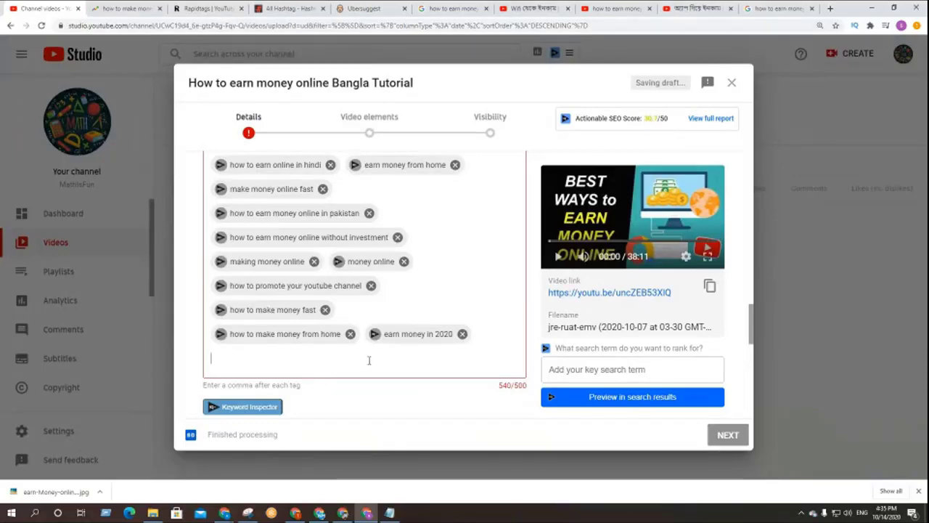
scroll(472, 351, "up", 1)
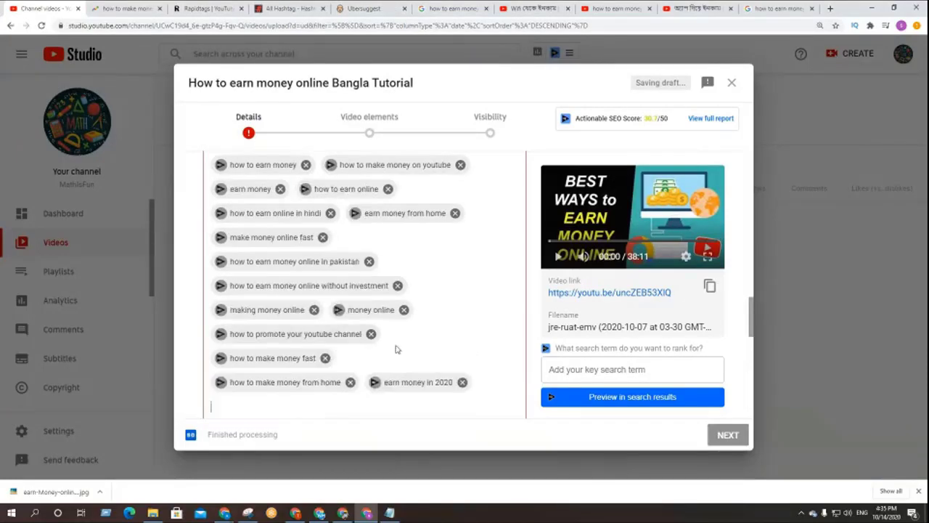
left_click(398, 286)
left_click(369, 261)
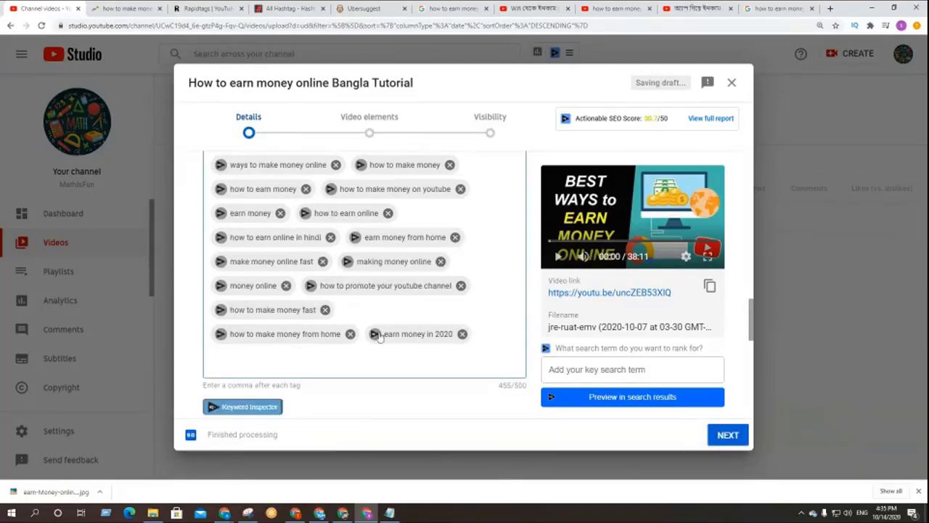
- Copy "earnmoneyonline" from the Notepad keyword notes and add it to the end of the video's tags
scroll(324, 341, "up", 2)
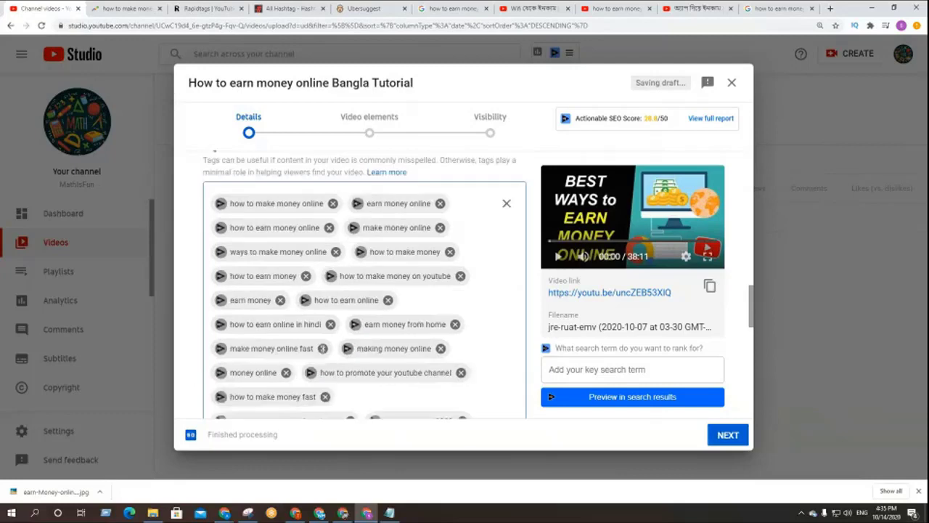
scroll(330, 336, "down", 1)
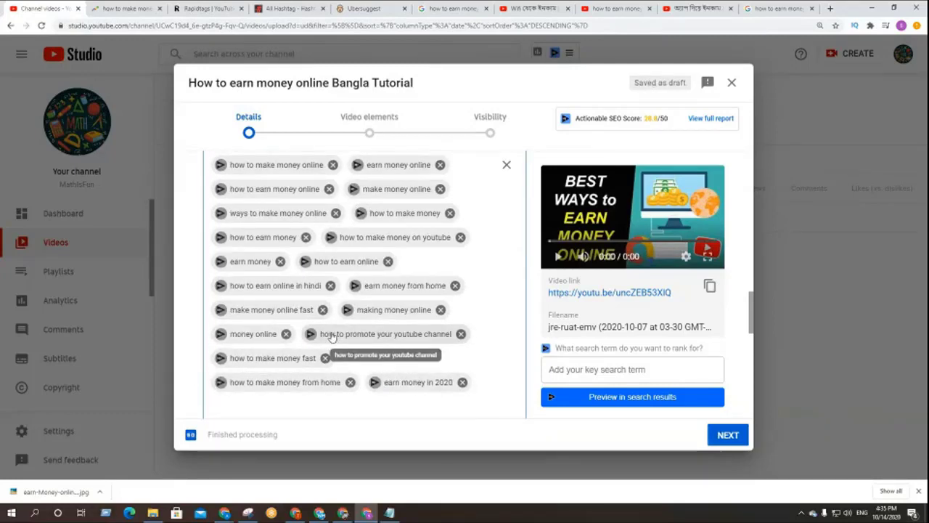
key("alt+Tab")
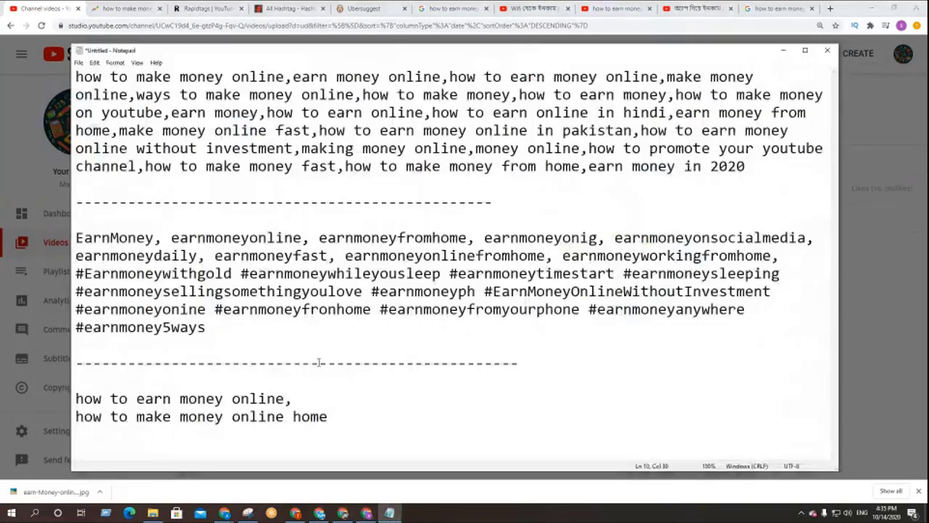
left_click_drag(172, 238, 301, 238)
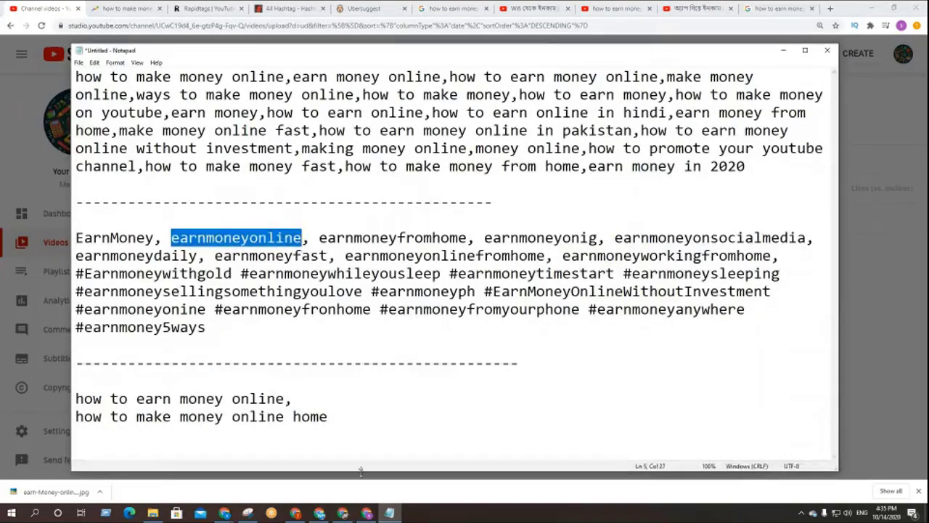
left_click(367, 513)
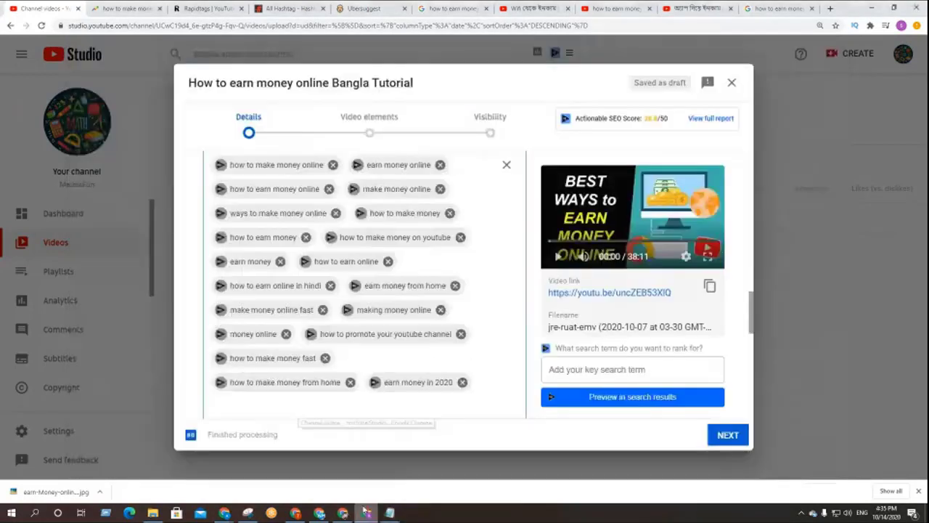
left_click(399, 399)
key("ctrl+v")
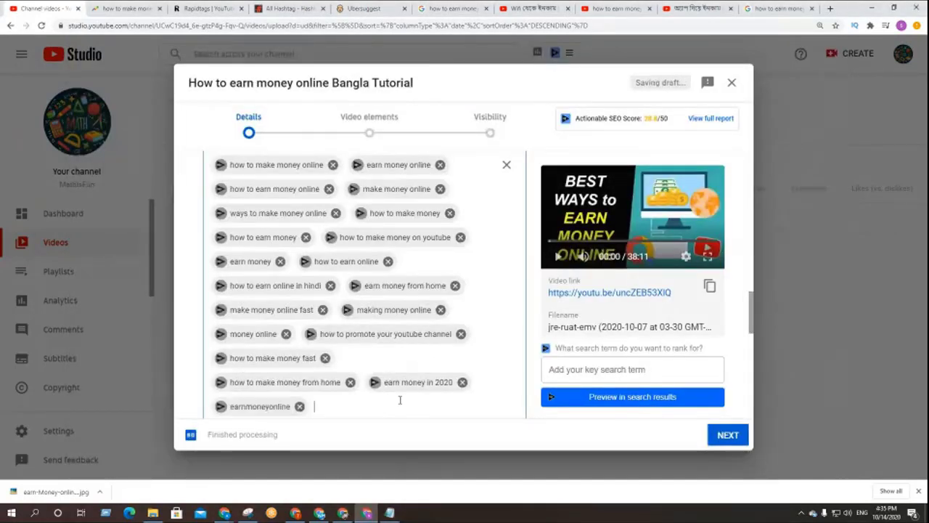
- Add the tag "how to make money online bangla tutorial" to the video and remove the tag "earnmoneyonline"
scroll(430, 395, "down", 2)
scroll(431, 396, "up", 4)
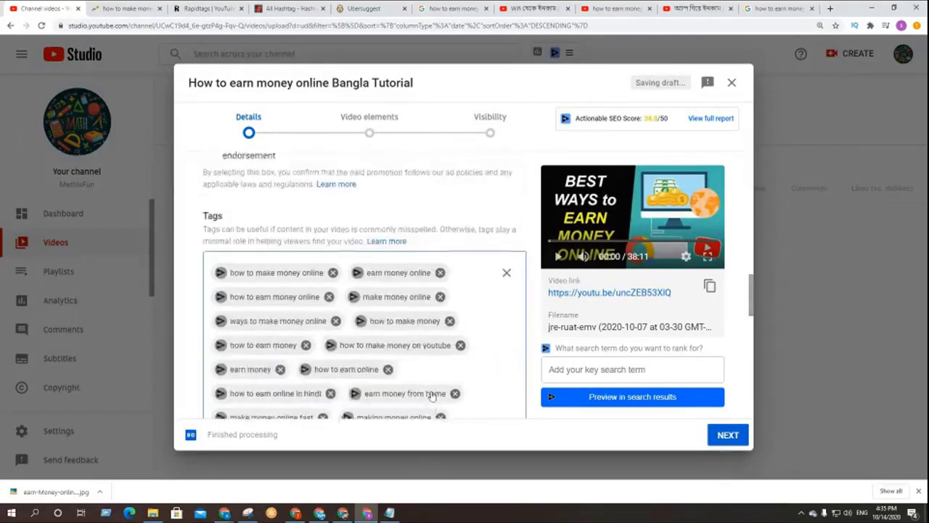
scroll(431, 394, "down", 5)
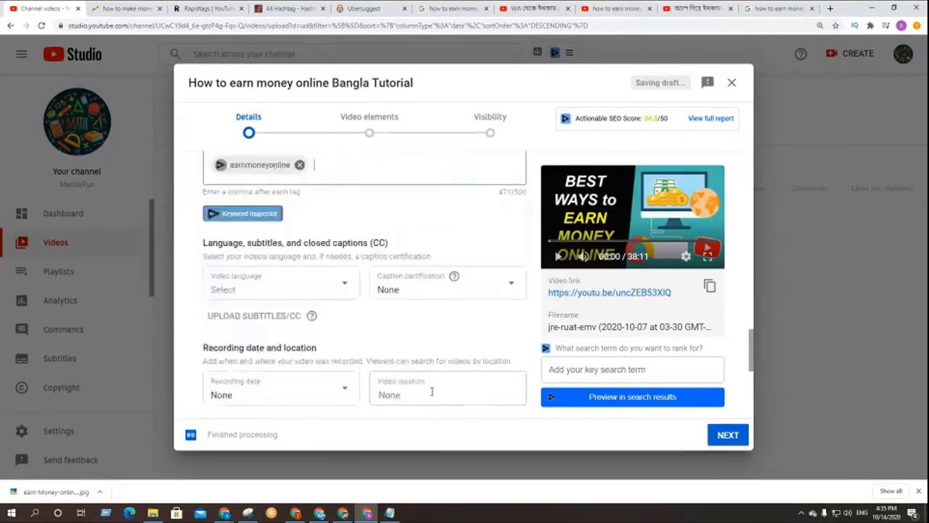
scroll(432, 392, "down", 2)
scroll(450, 386, "down", 2)
scroll(449, 388, "up", 3)
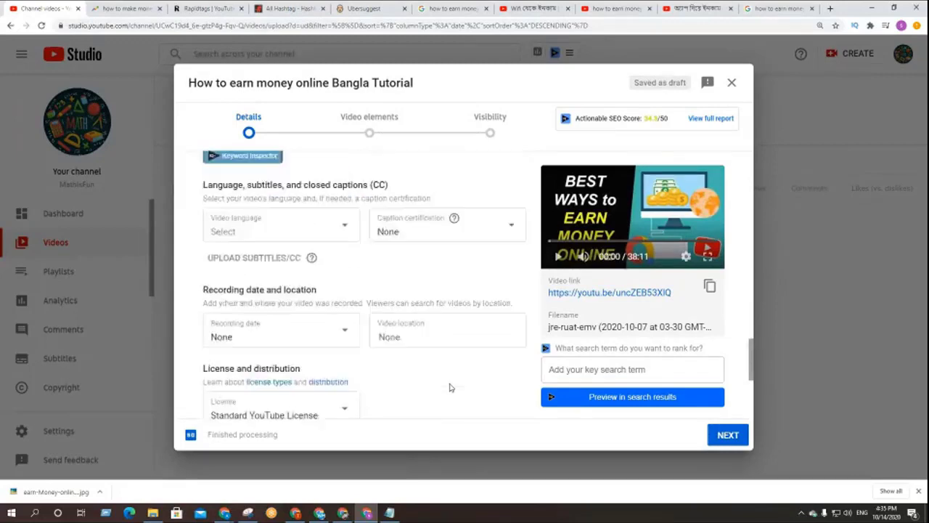
scroll(450, 387, "up", 3)
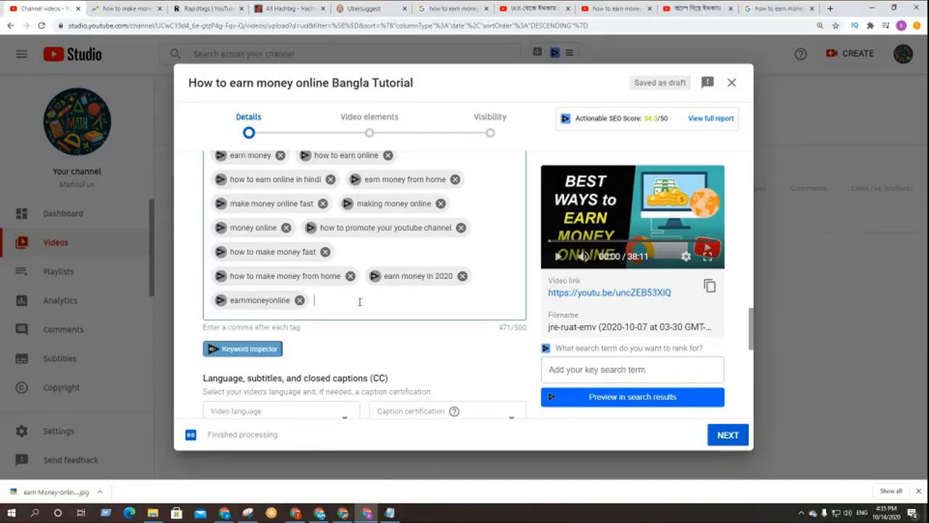
type("how to make money online bangla tu")
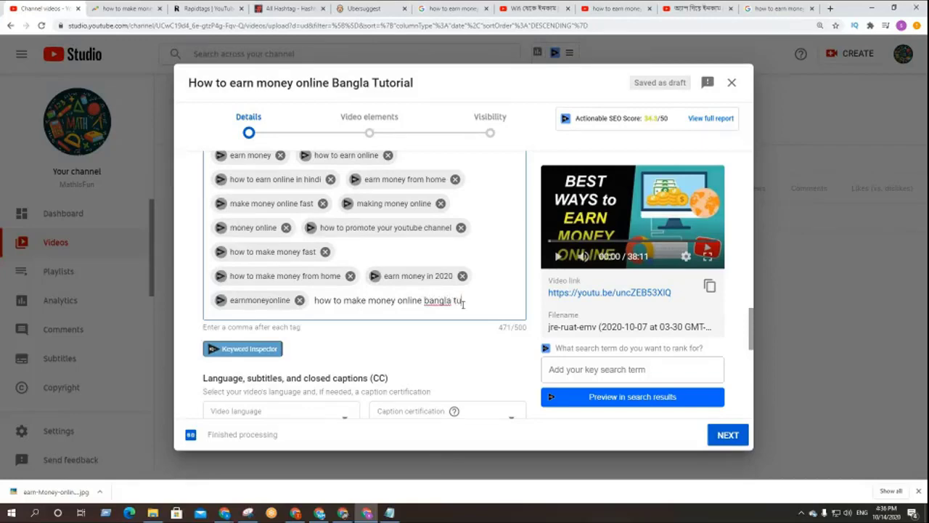
type("torial,")
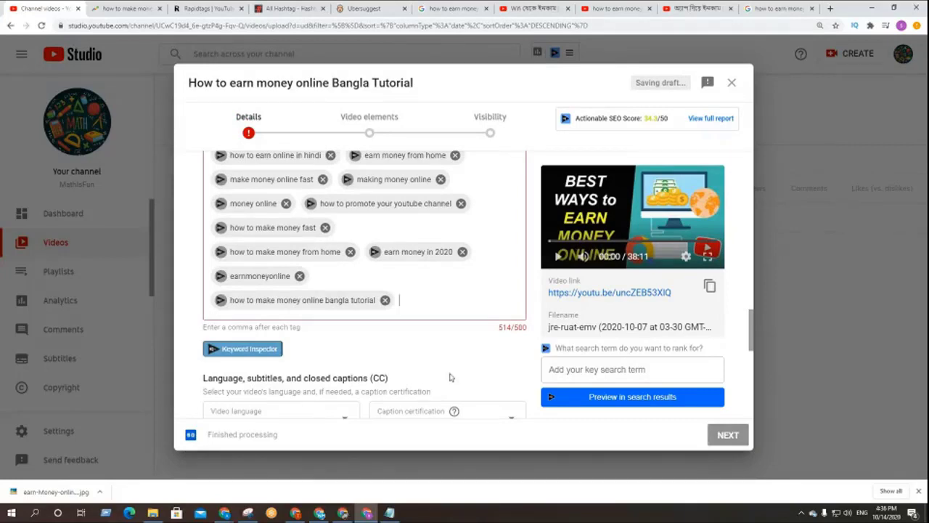
left_click(299, 276)
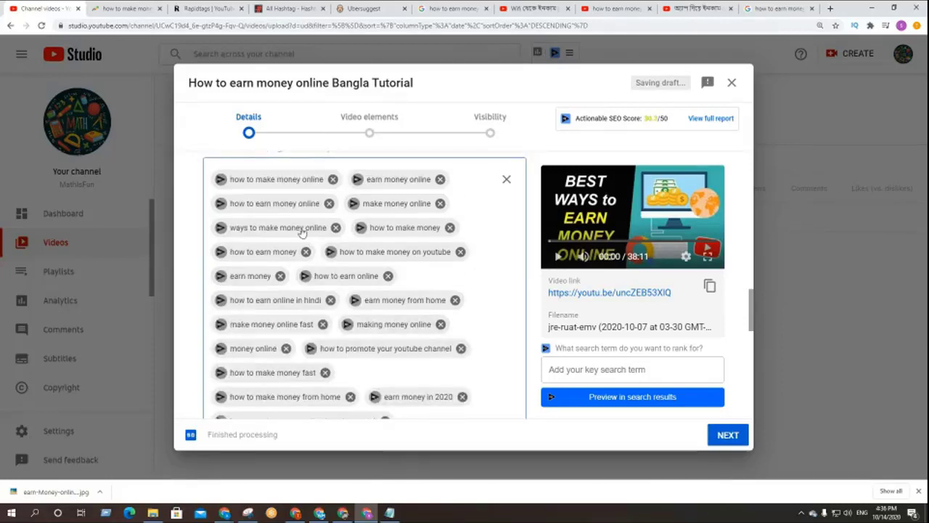
- Remove the tag "how to make money online bangla tutorial" and enter it again at the end of the tag list
scroll(307, 269, "down", 1)
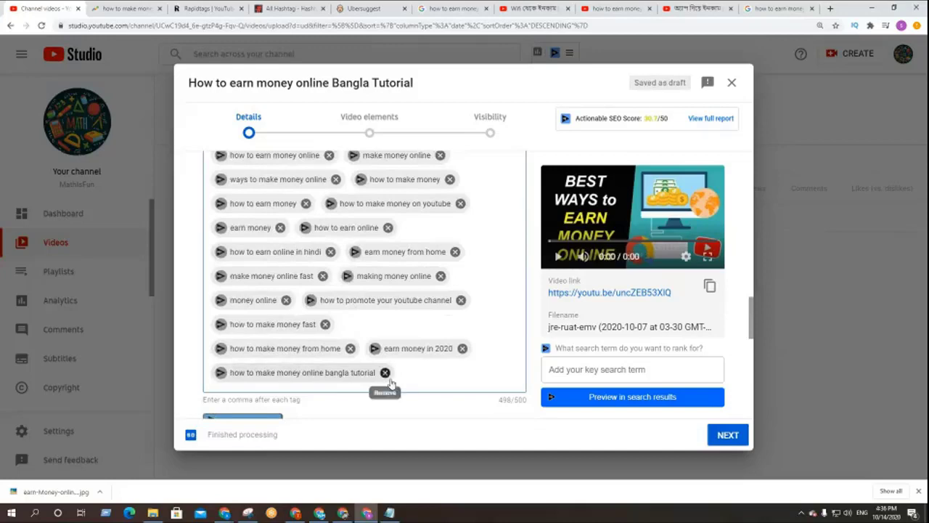
left_click(385, 372)
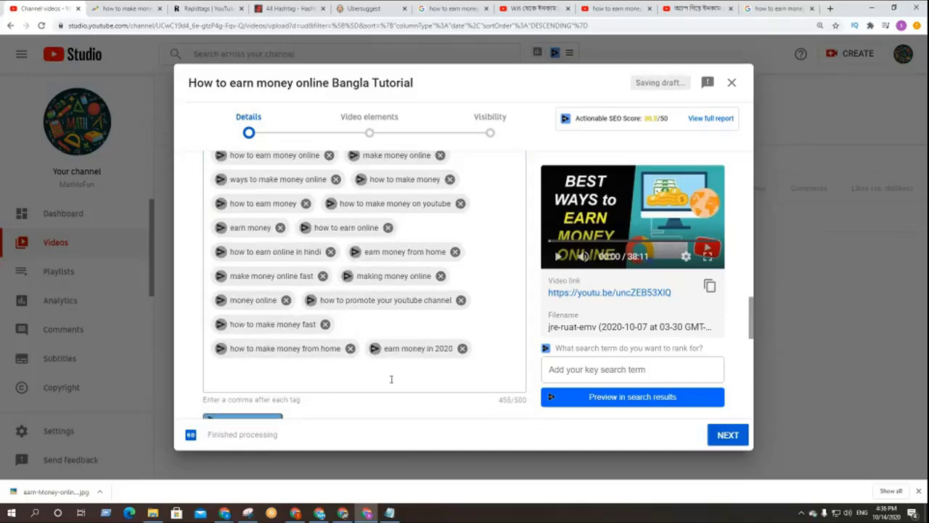
left_click(362, 376)
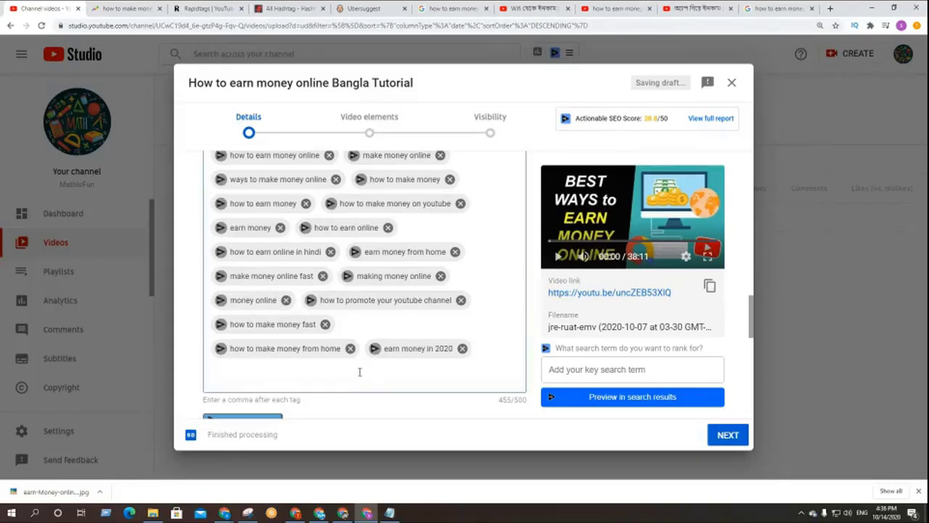
type("ow to make money online ba")
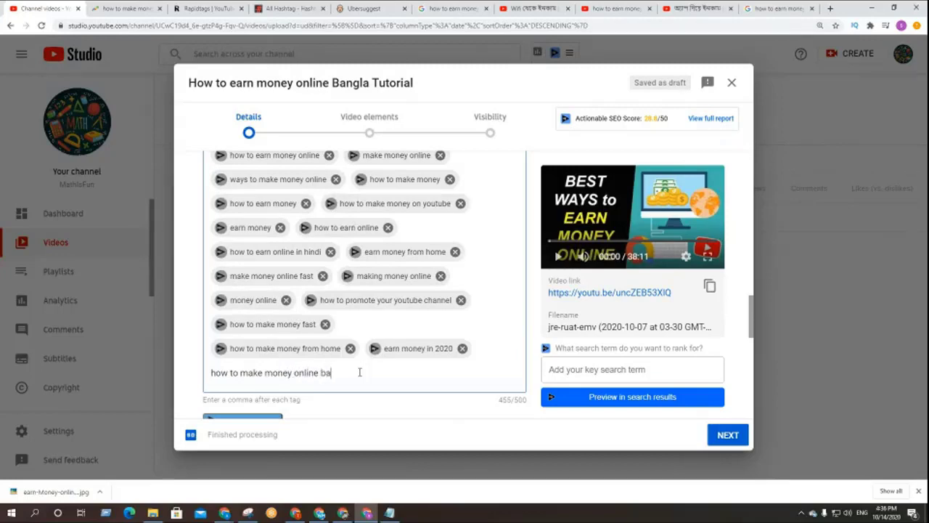
type("ngla tutorial")
key("Return")
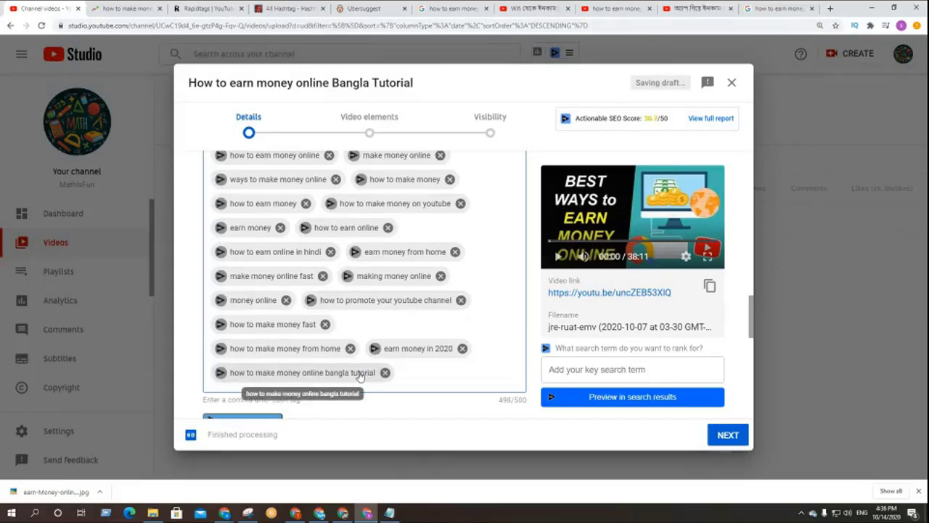
- Examine the video's Actionable SEO Score alongside its tag list and the remaining detail options
scroll(415, 276, "up", 5)
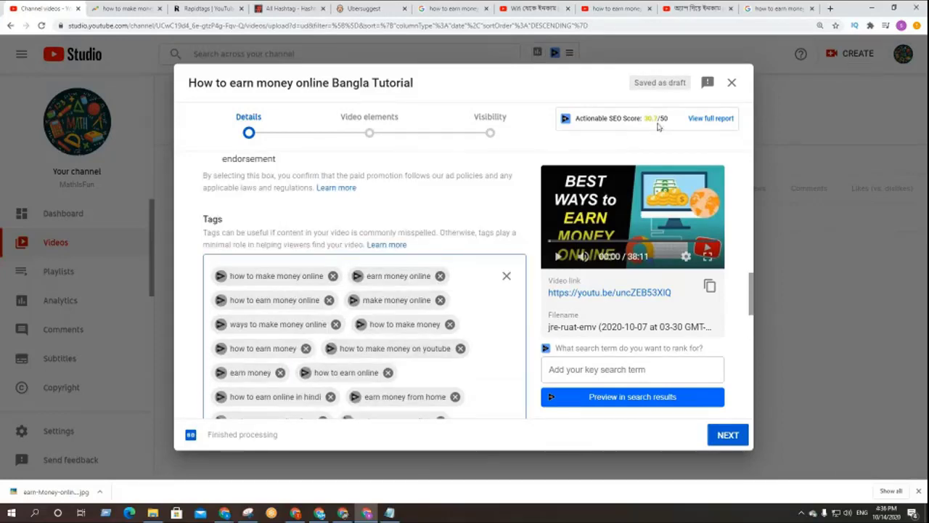
scroll(372, 283, "down", 1)
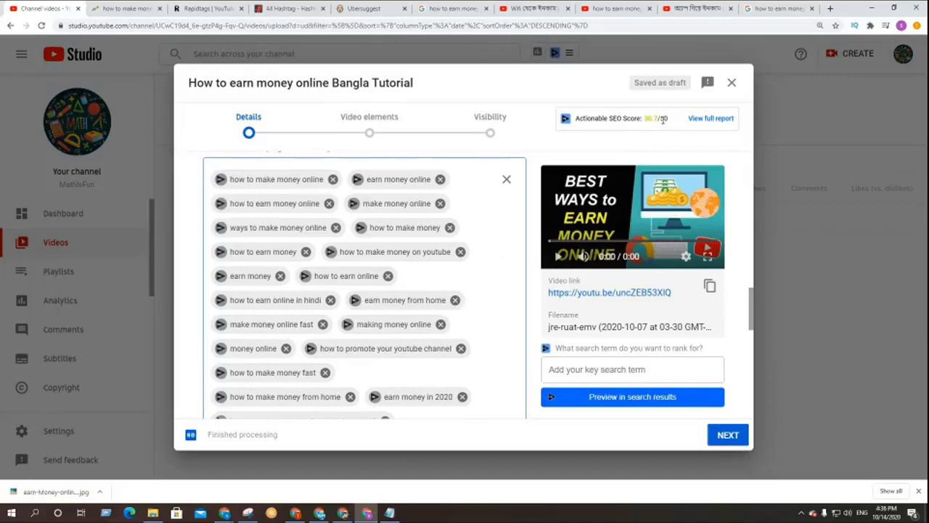
left_click_drag(661, 122, 644, 122)
scroll(401, 297, "down", 6)
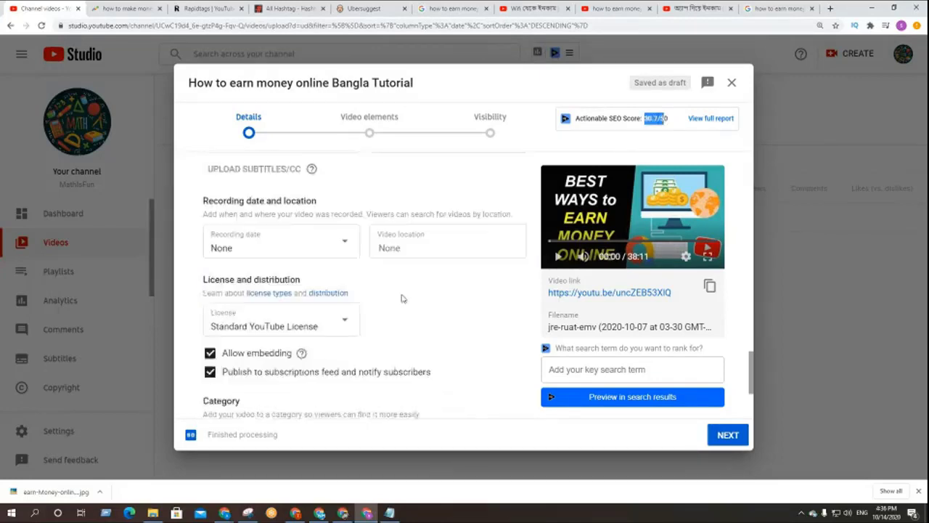
scroll(401, 298, "up", 3)
scroll(402, 298, "up", 5)
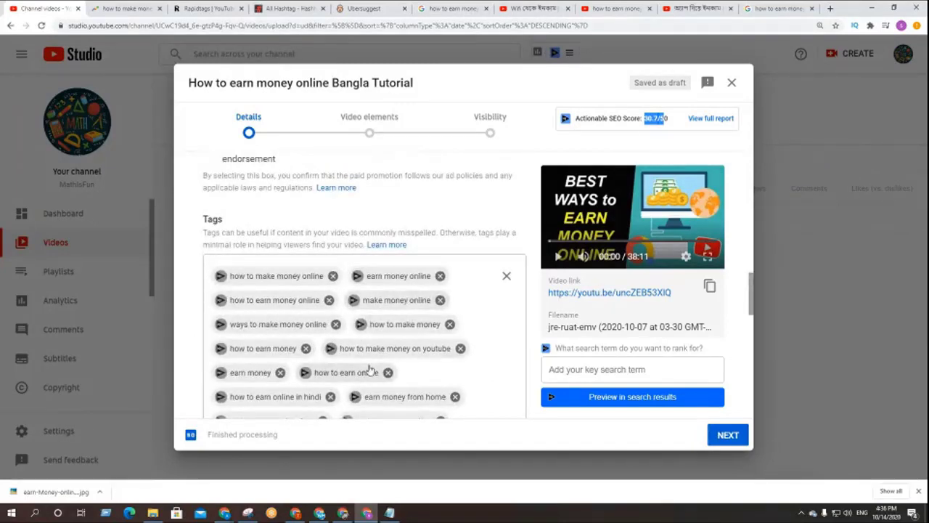
scroll(441, 379, "down", 1)
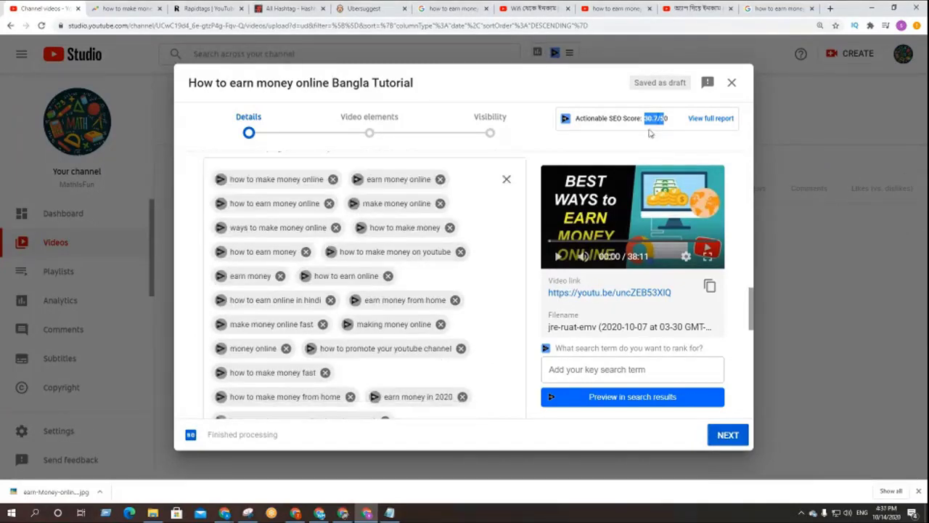
left_click(650, 122)
double_click(651, 121)
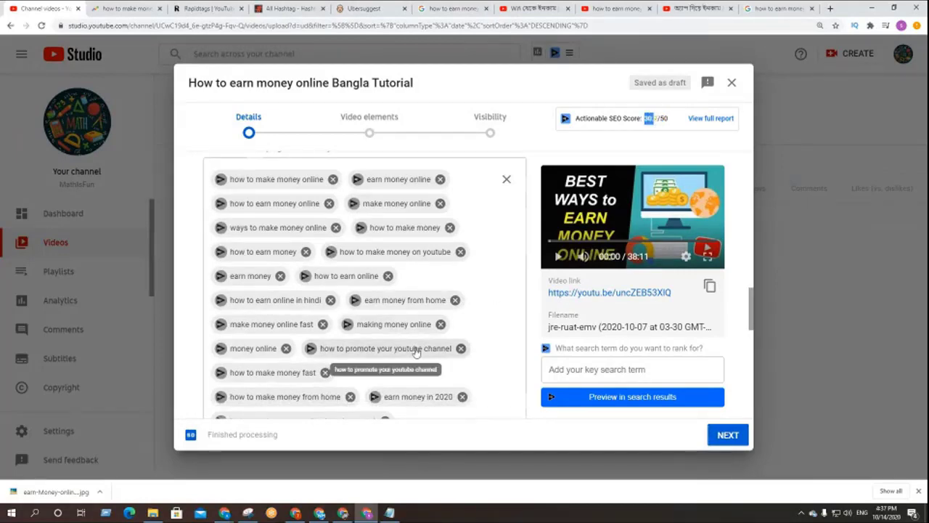
- Set the video language to English (United States)
scroll(382, 347, "down", 2)
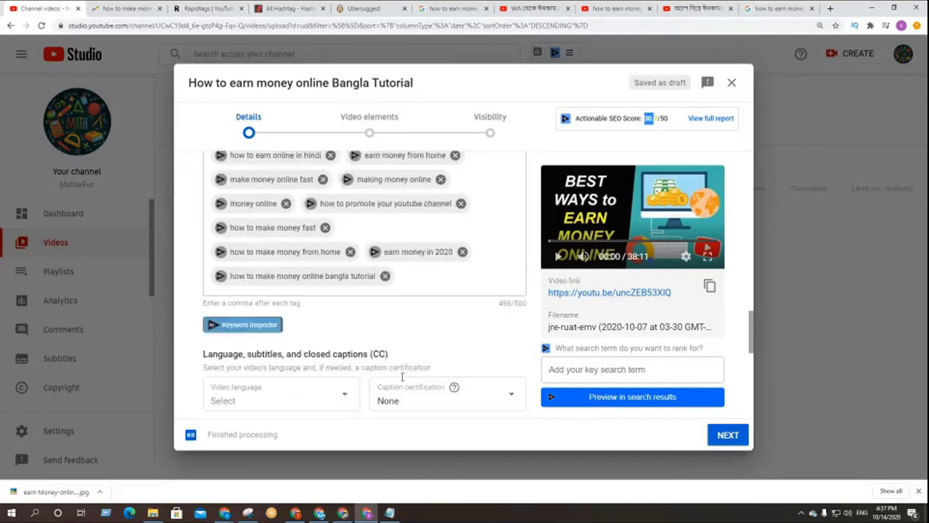
scroll(382, 347, "down", 2)
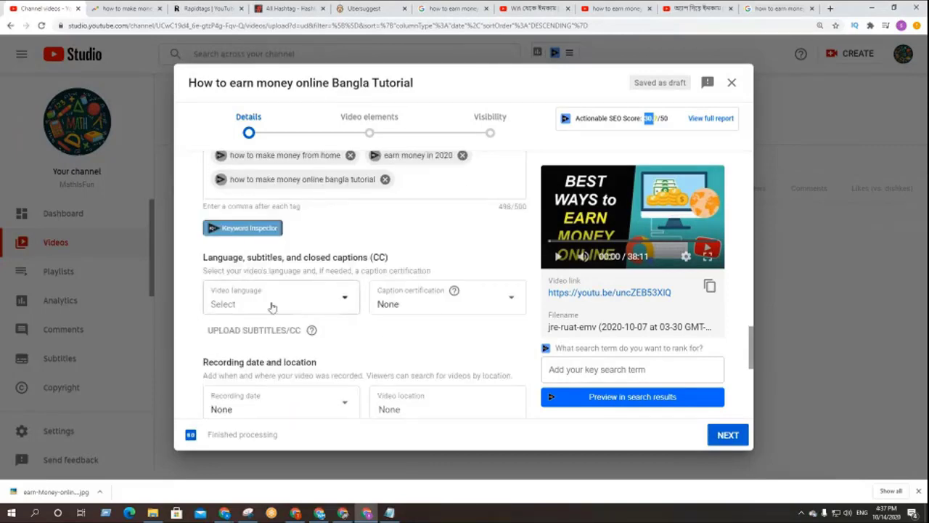
left_click(300, 304)
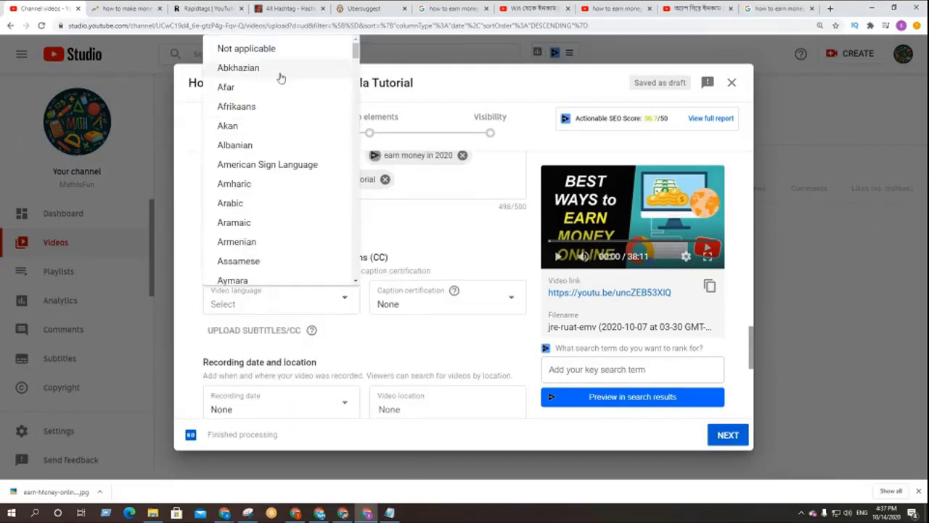
scroll(266, 257, "down", 8)
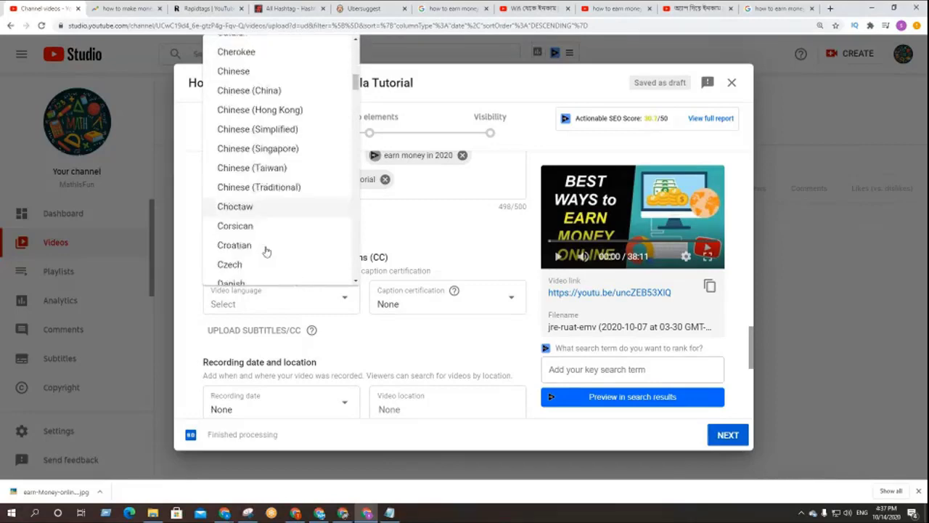
scroll(266, 250, "down", 4)
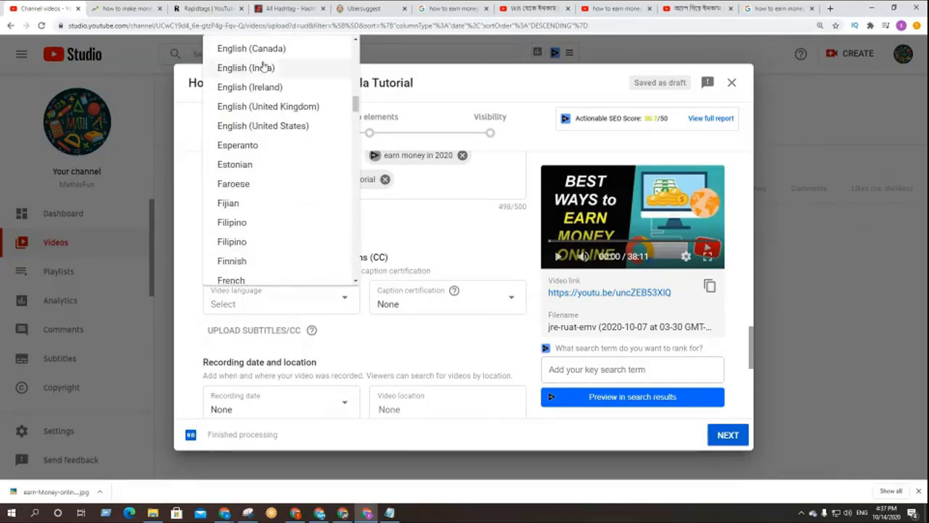
left_click(265, 127)
- Set the recording date to Oct 14, 2020 and the video location to Bangladesh
scroll(411, 376, "down", 1)
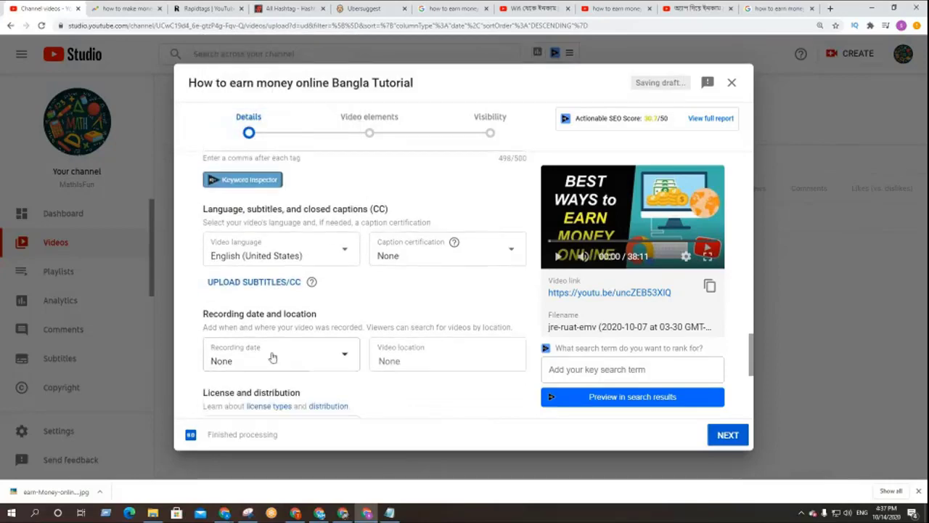
left_click(318, 358)
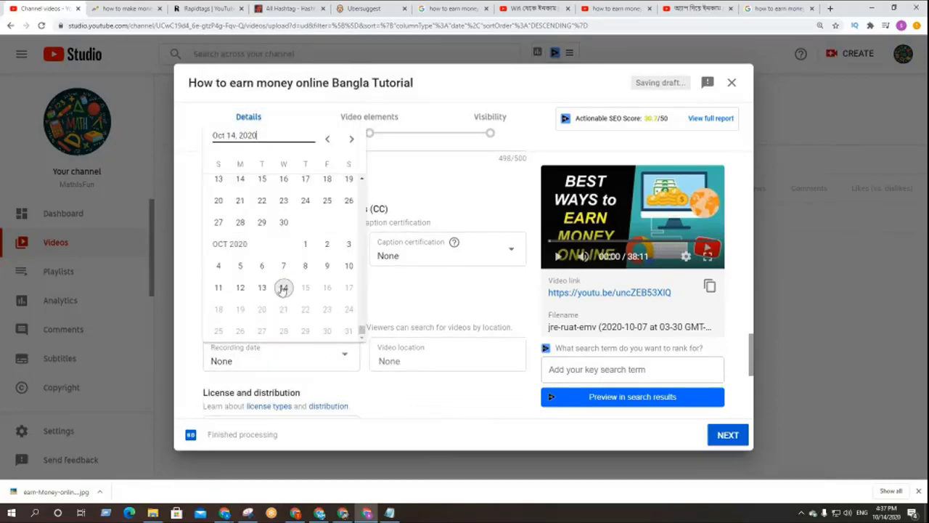
left_click(284, 287)
scroll(386, 380, "down", 2)
left_click(402, 264)
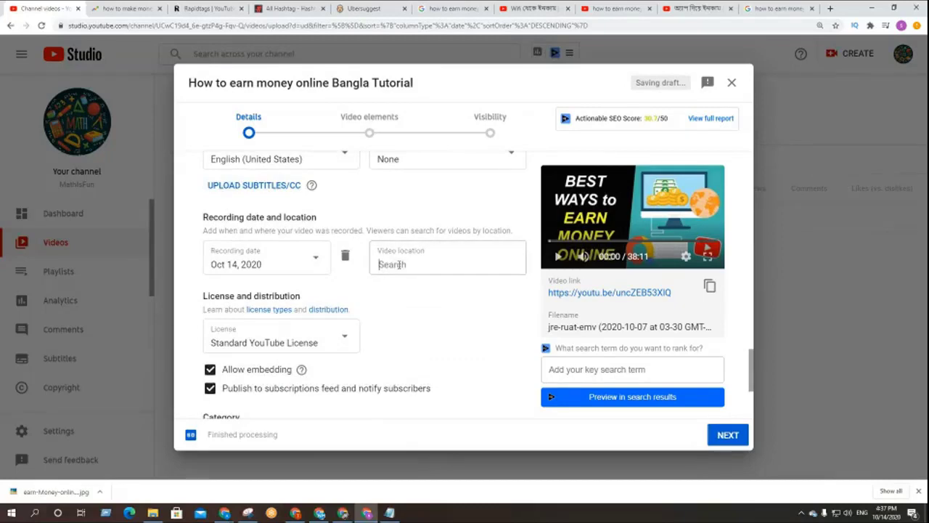
type("bangla")
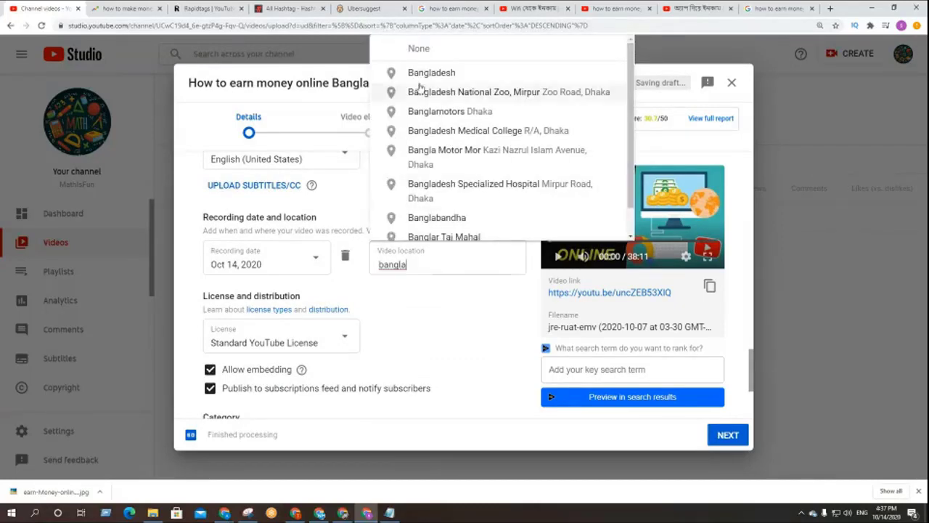
left_click(421, 75)
- Choose Standard YouTube License as the video's license
scroll(426, 349, "down", 2)
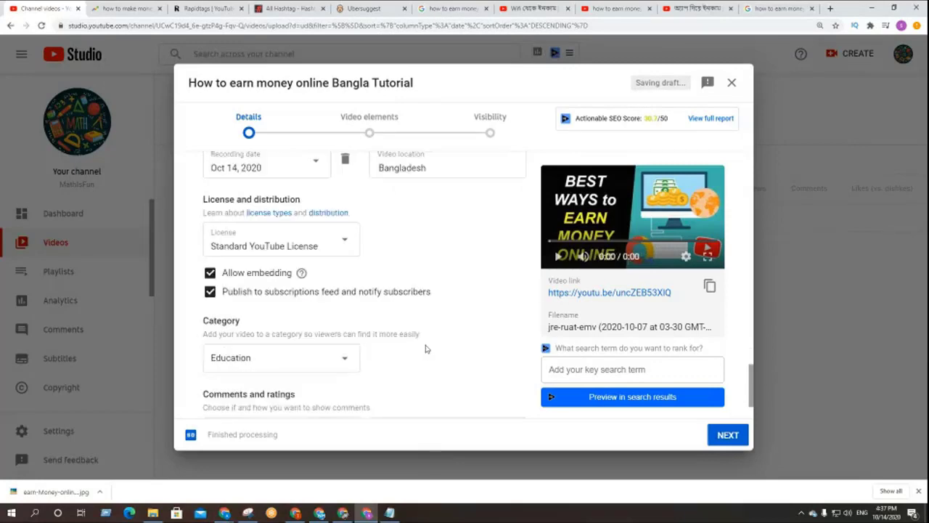
left_click(331, 250)
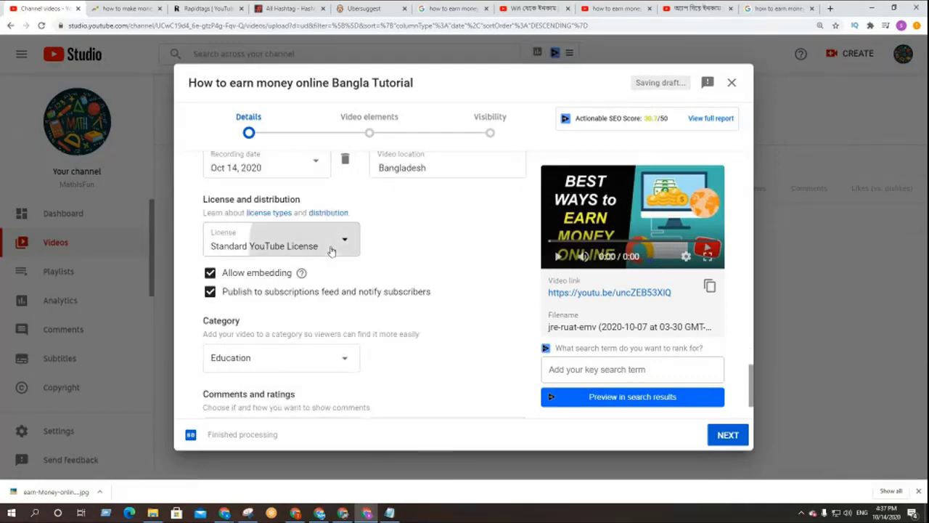
left_click(276, 237)
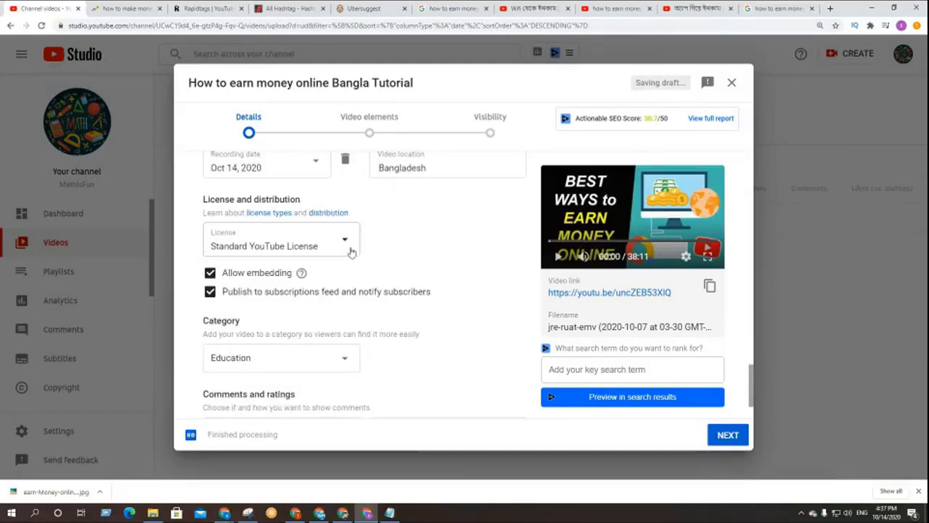
- Review the completed video details and proceed to the Visibility stage without adding an end screen or cards
scroll(437, 274, "down", 2)
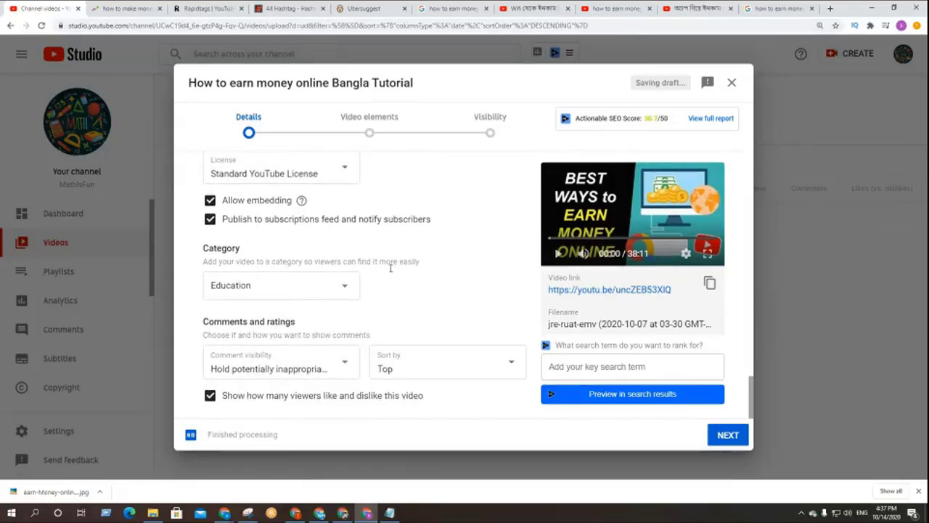
scroll(410, 323, "up", 10)
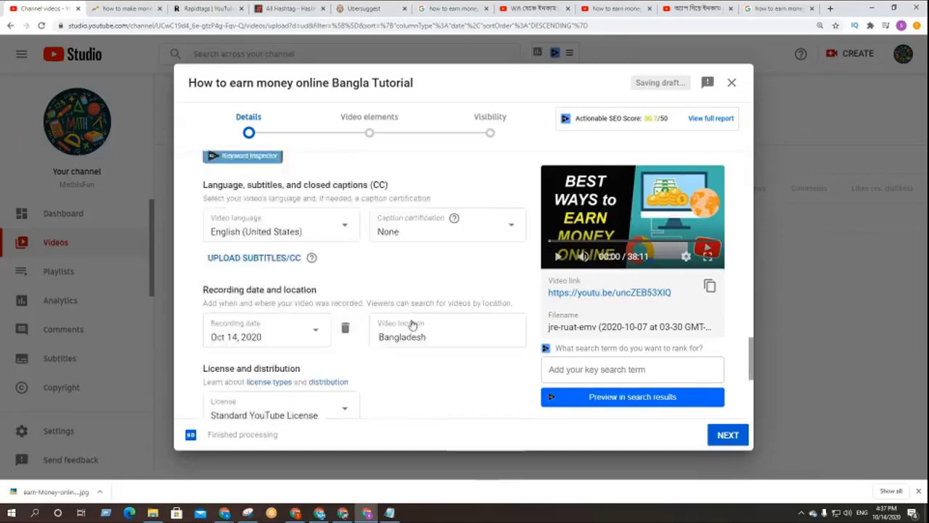
scroll(419, 321, "up", 5)
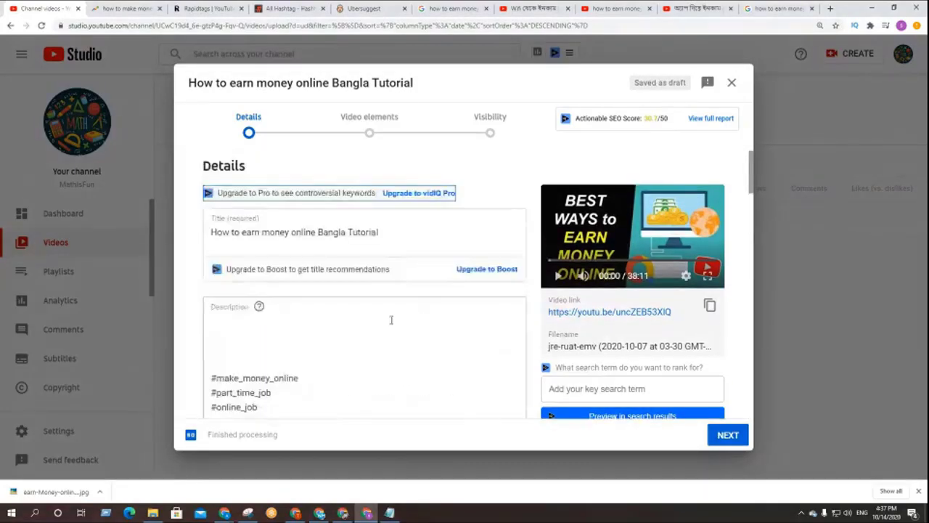
left_click(728, 434)
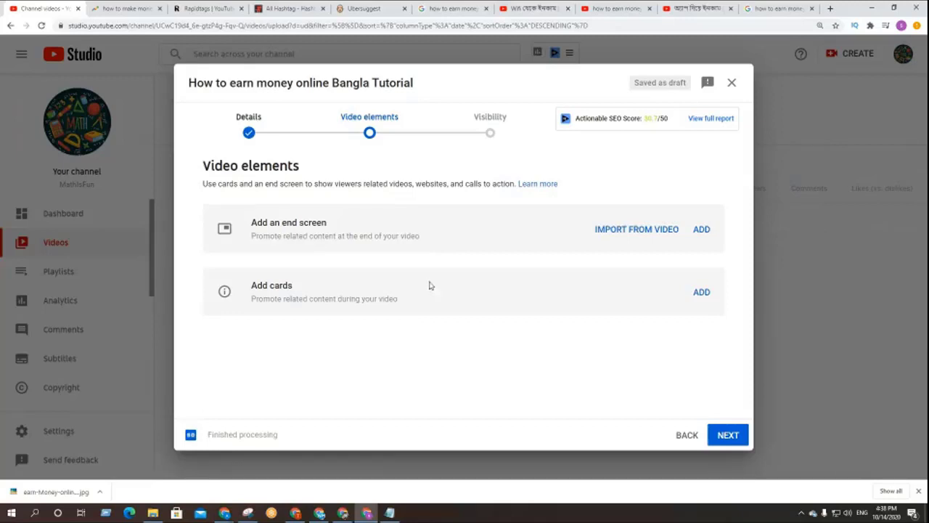
left_click(720, 436)
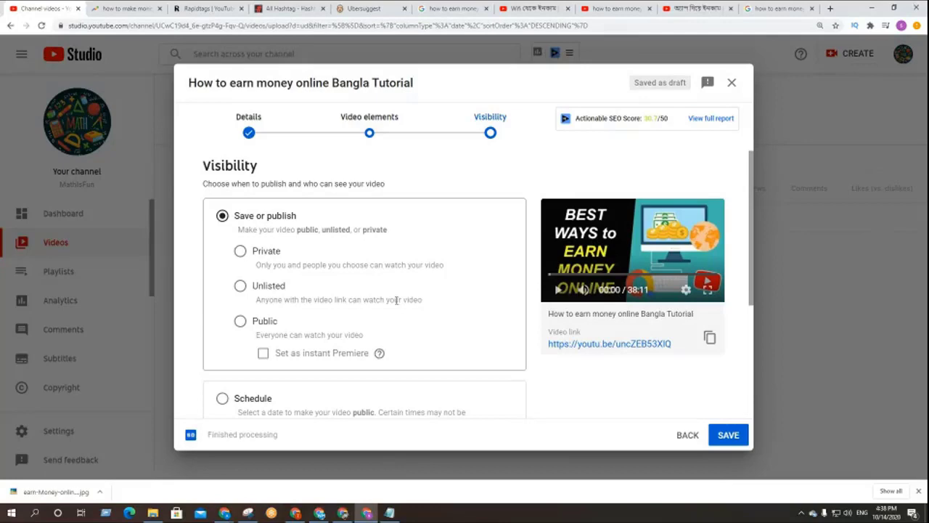
- Compare the Private and Unlisted options, and set the video's visibility to Public
left_click(242, 252)
left_click(240, 286)
scroll(392, 275, "down", 2)
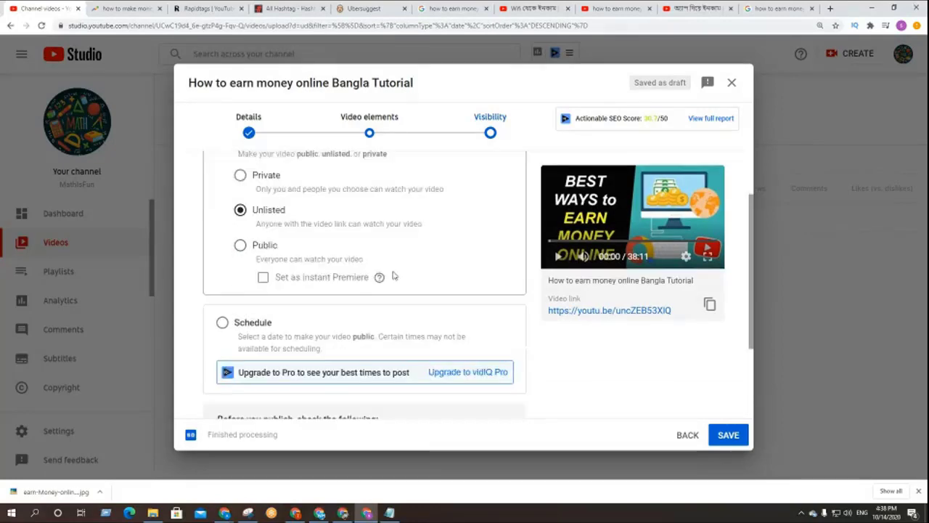
left_click(242, 241)
scroll(426, 276, "up", 2)
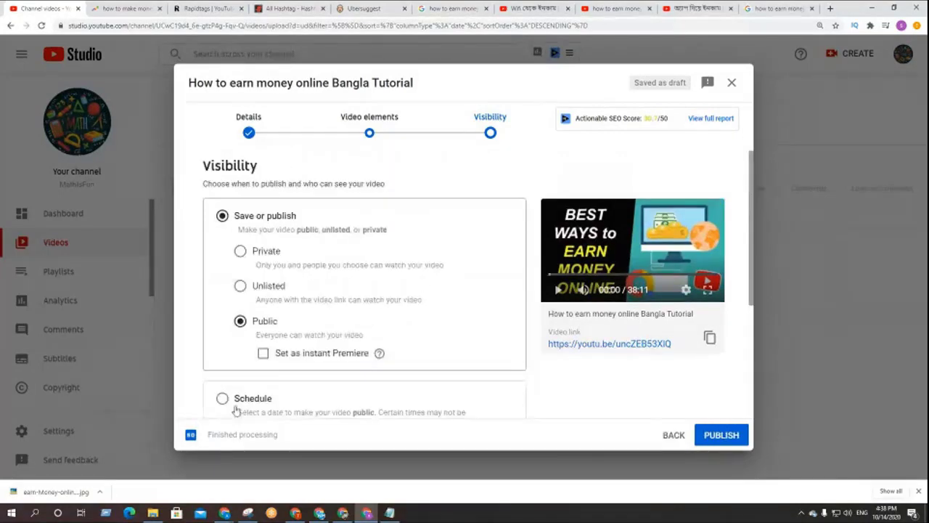
left_click(222, 396)
scroll(217, 304, "down", 2)
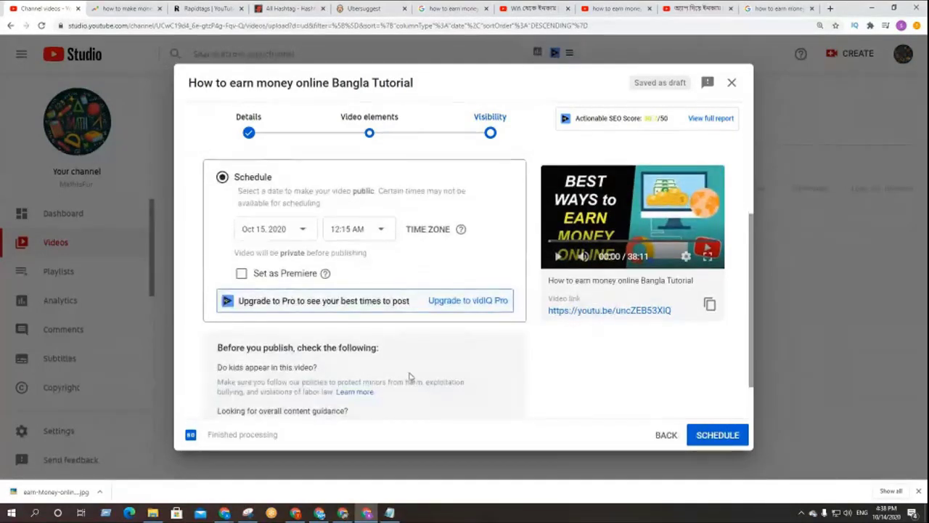
scroll(409, 379, "up", 2)
left_click(222, 216)
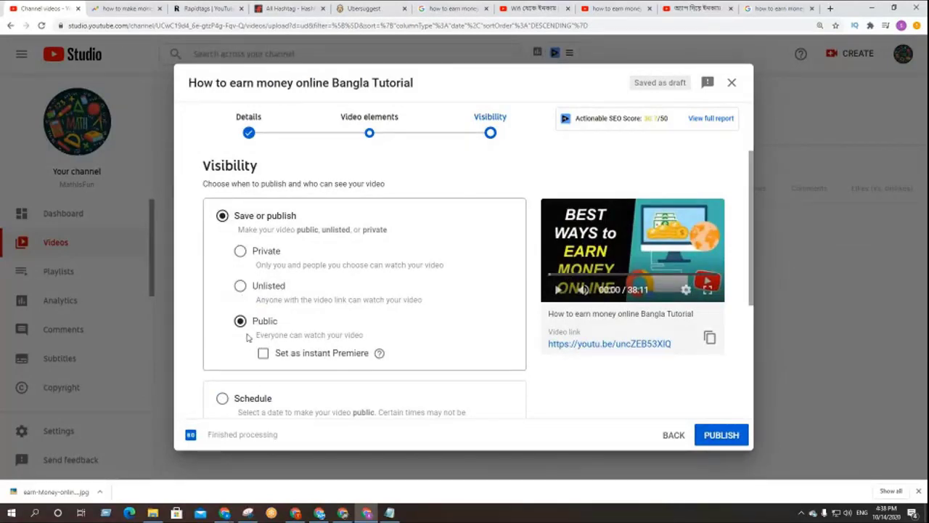
- Publish the video, look through the link-sharing options and close the publish confirmation
scroll(530, 385, "down", 1)
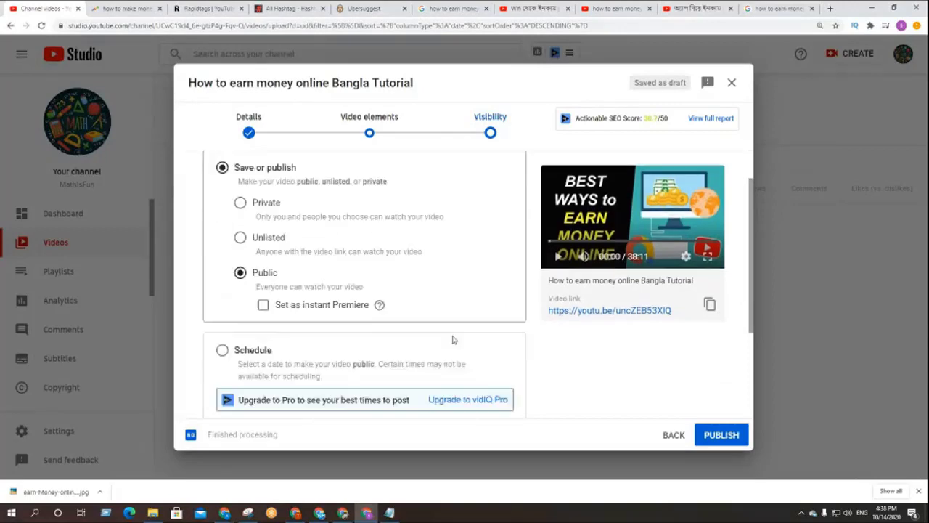
left_click(721, 435)
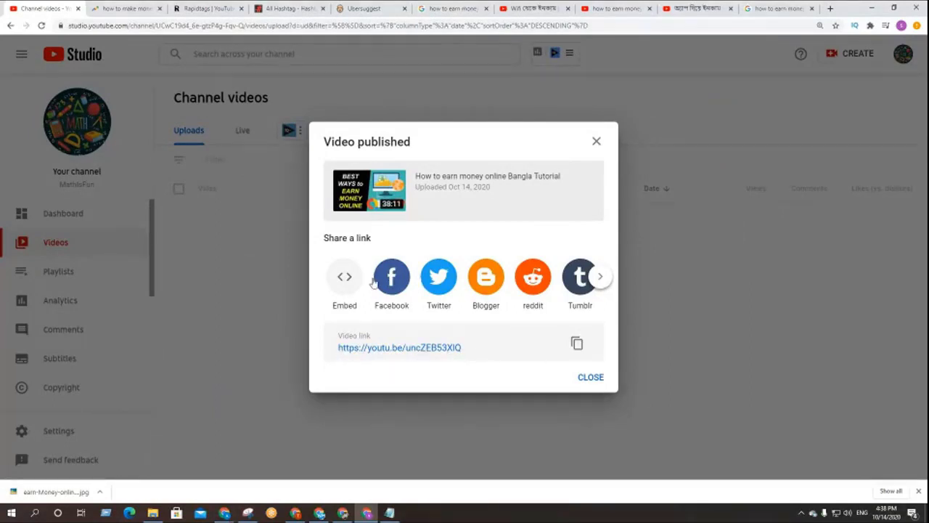
left_click(601, 278)
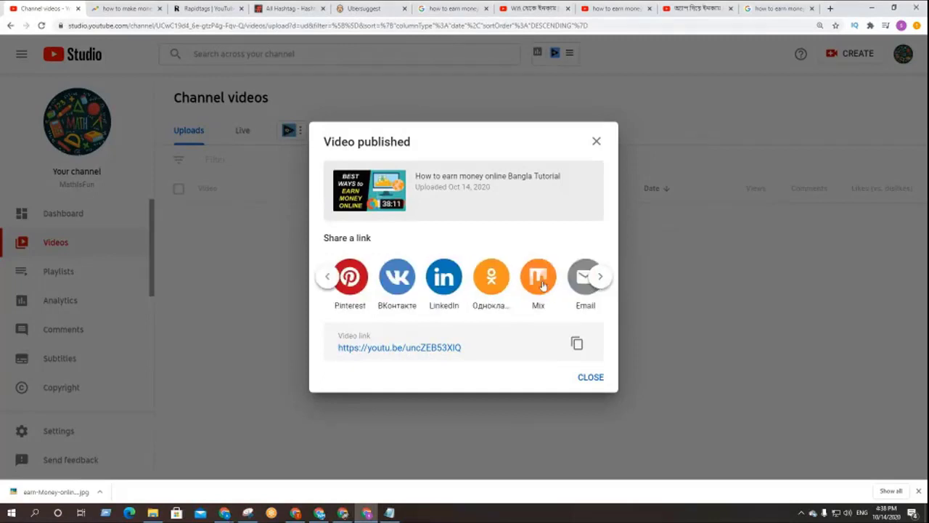
left_click(592, 378)
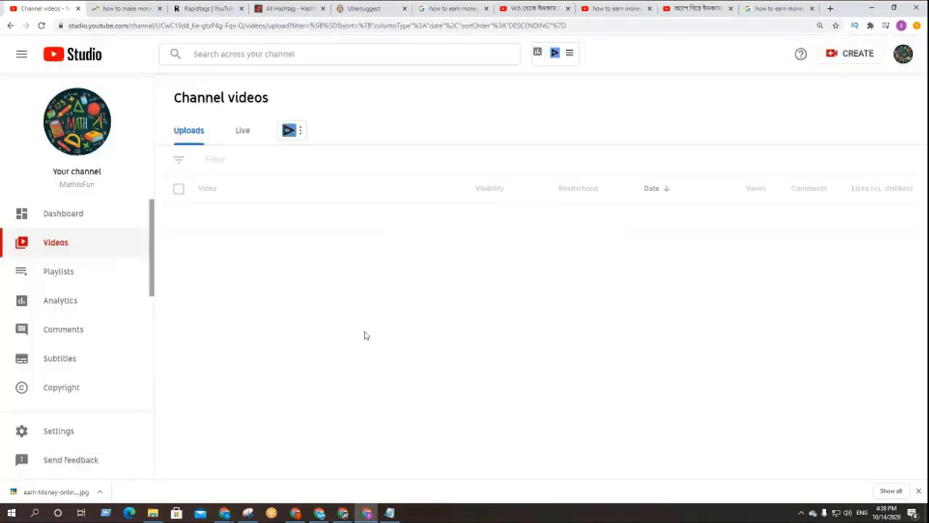
- Refresh the channel videos list, clear the downloads bar and tip, and open the details of the published video
left_click(42, 27)
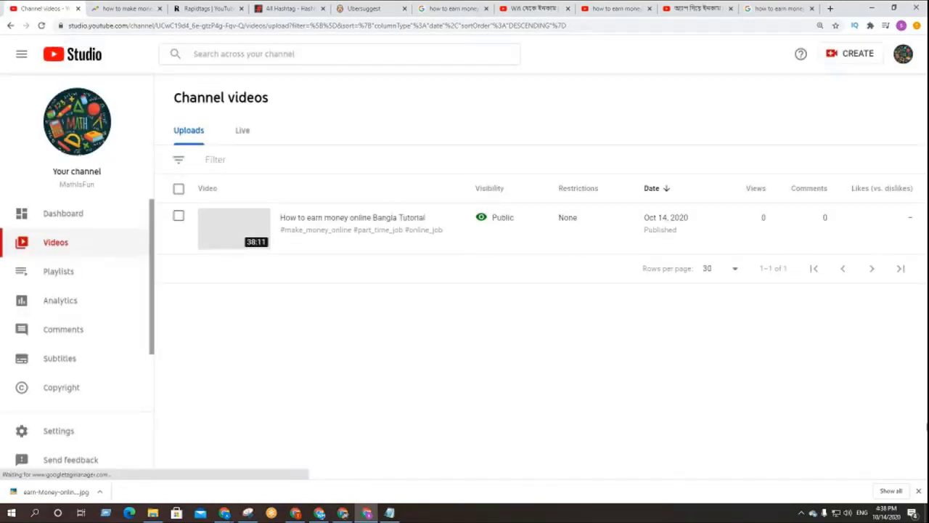
left_click(918, 492)
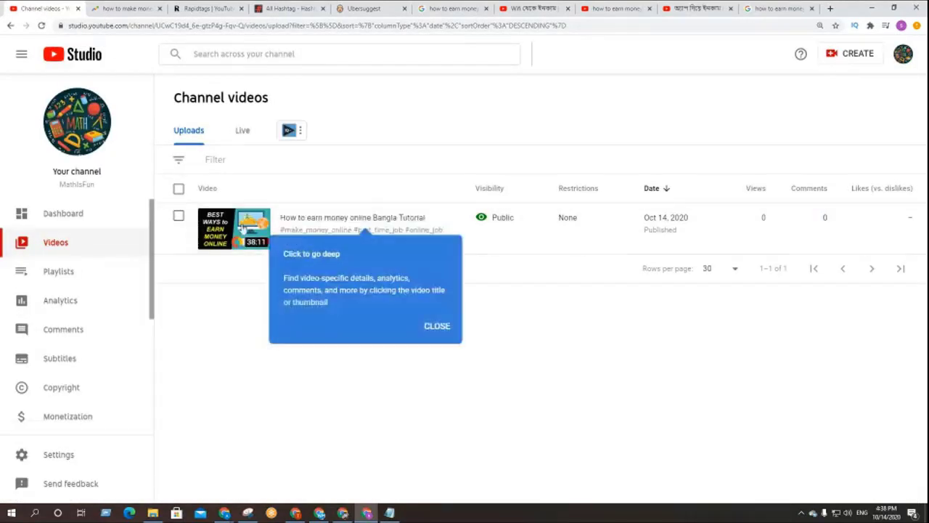
left_click(228, 258)
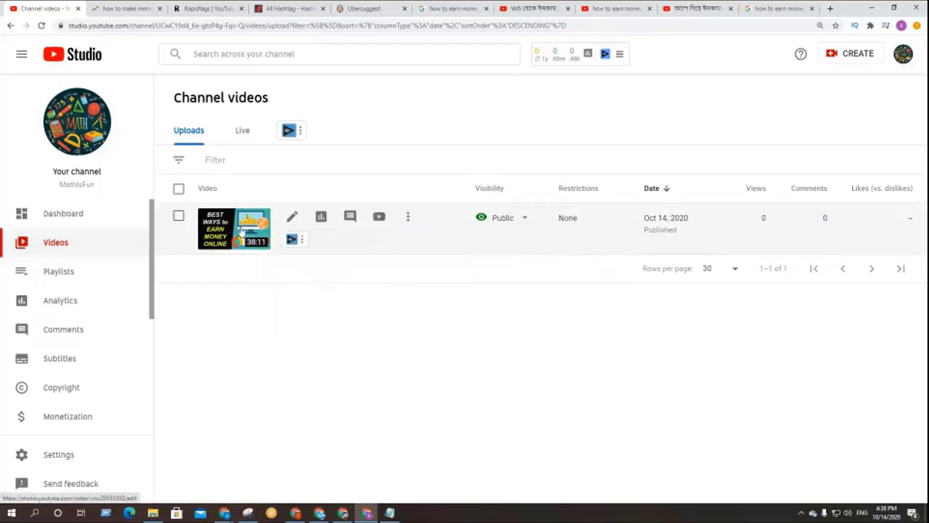
left_click(231, 232)
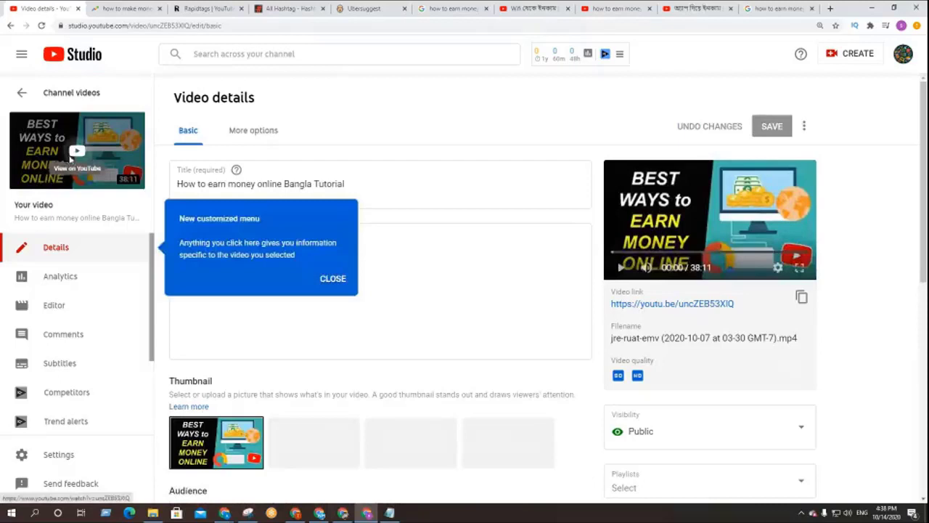
- View the published video on YouTube, pause playback and skip ahead to about 14:36
left_click(70, 160)
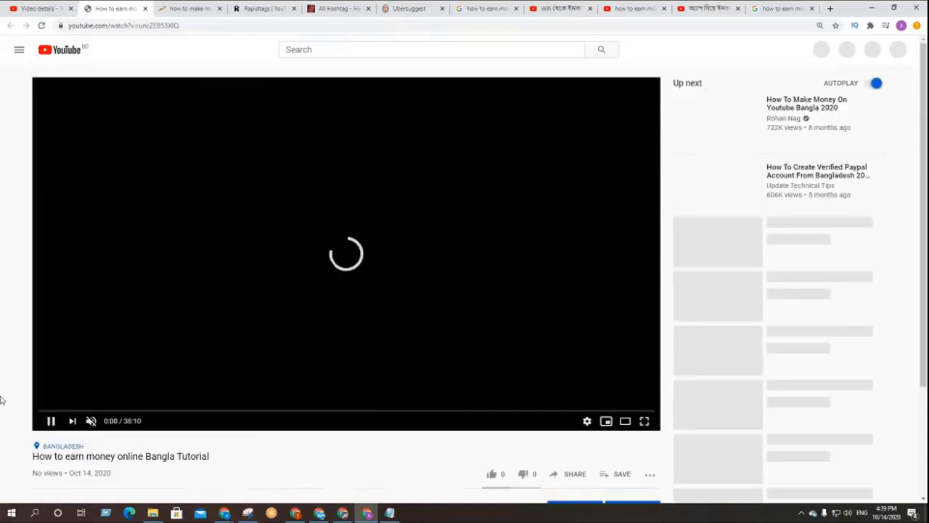
left_click(52, 421)
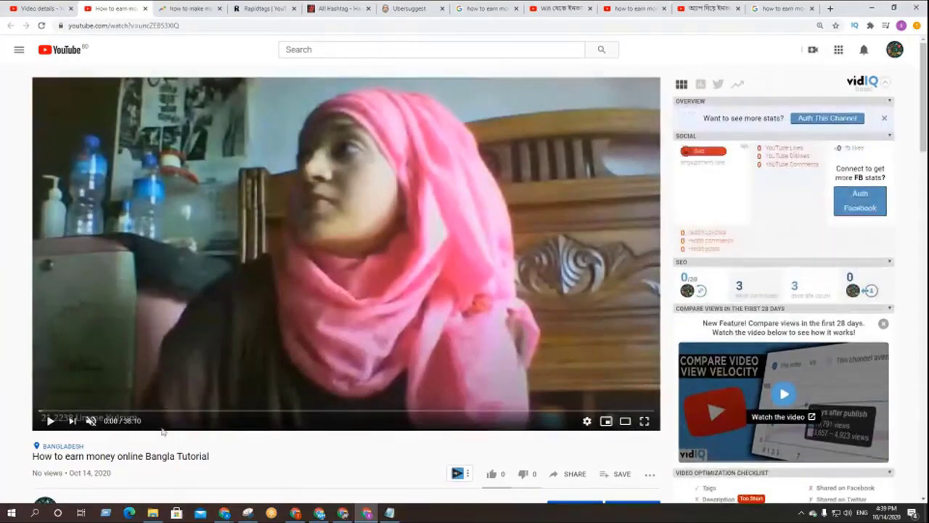
left_click(275, 412)
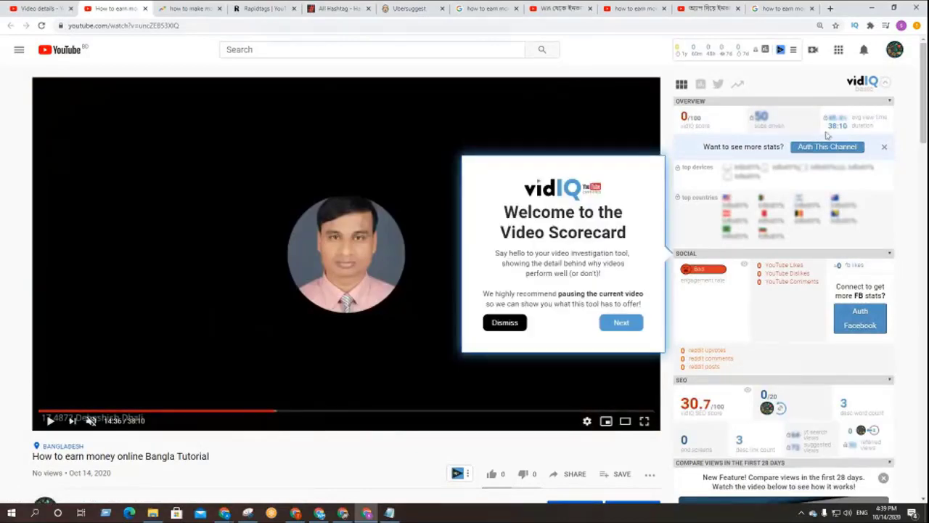
- Dismiss the channel authorization prompt and review the vidIQ SEO score breakdown, video optimization checklist and video tags
left_click(885, 150)
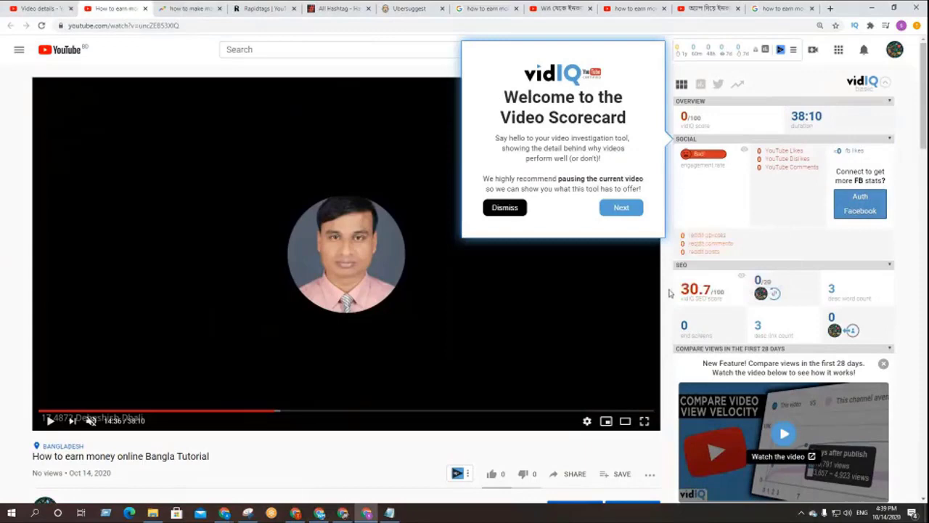
mouse_move(690, 302)
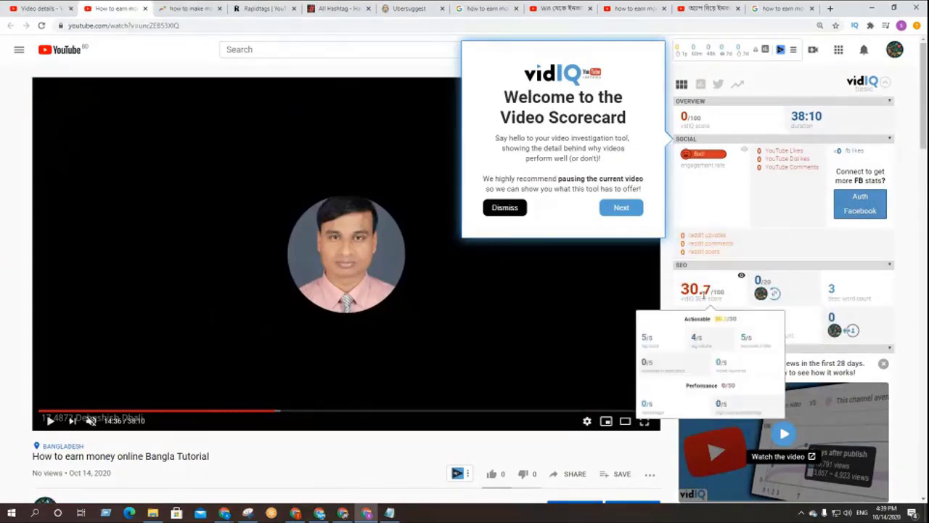
scroll(889, 350, "down", 6)
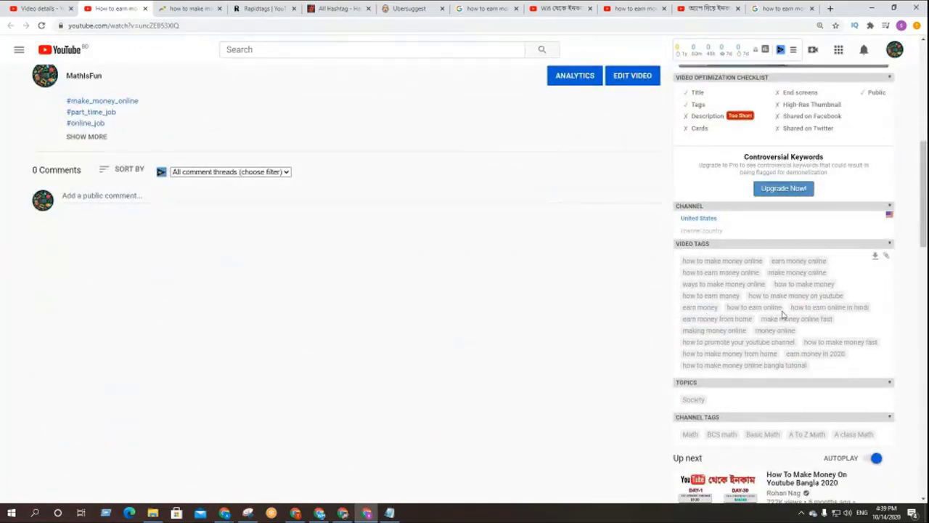
scroll(783, 314, "up", 2)
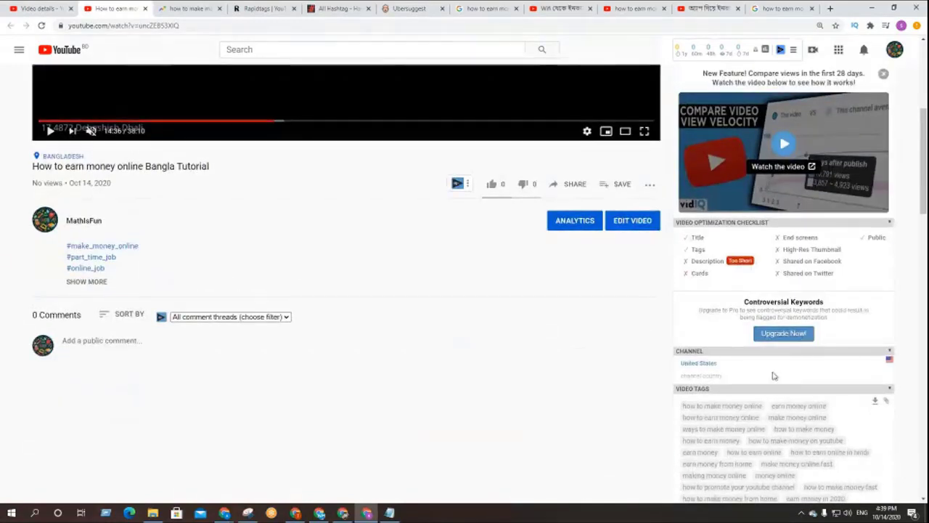
scroll(768, 374, "down", 1)
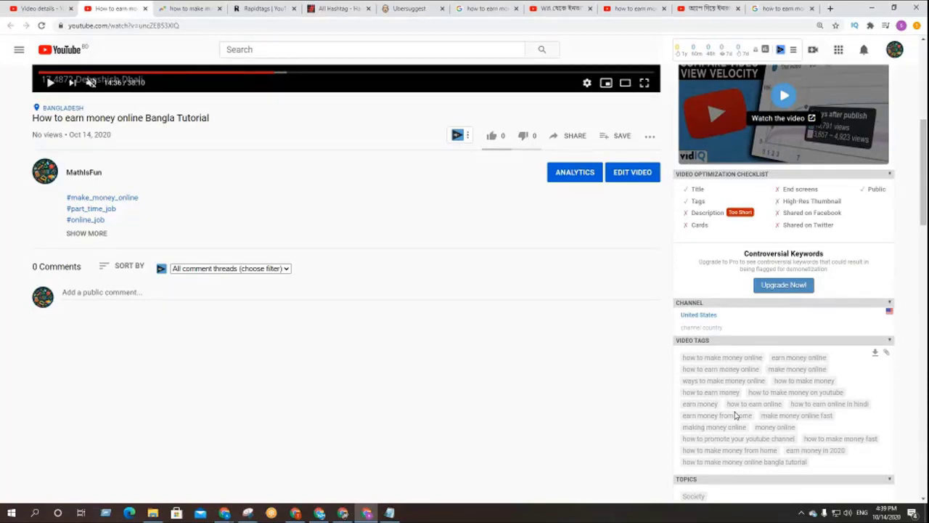
scroll(142, 223, "up", 5)
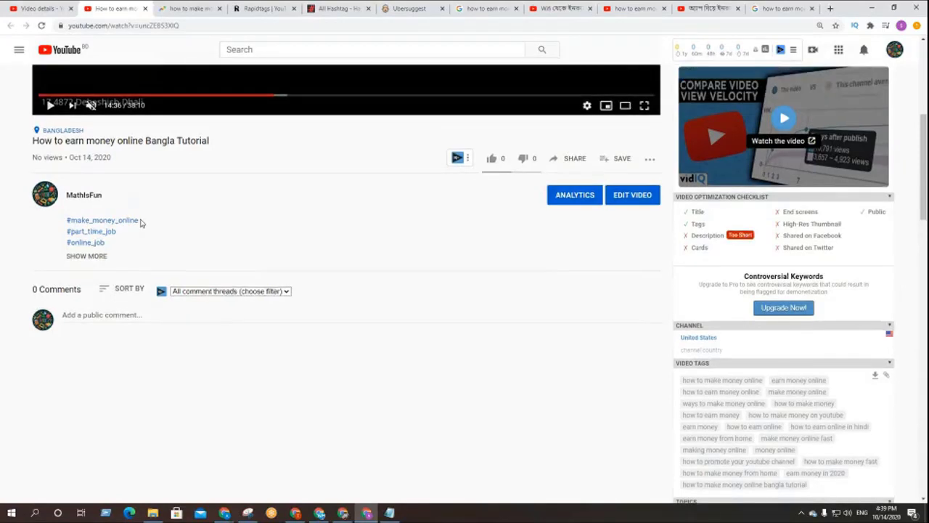
- Copy the published video's title and search YouTube for "How to earn money online Bangla Tutorial" in the already open Wifi income video's tab
scroll(244, 321, "down", 2)
left_click_drag(244, 320, 35, 314)
left_click(55, 312)
triple_click(56, 313)
key("ctrl+c")
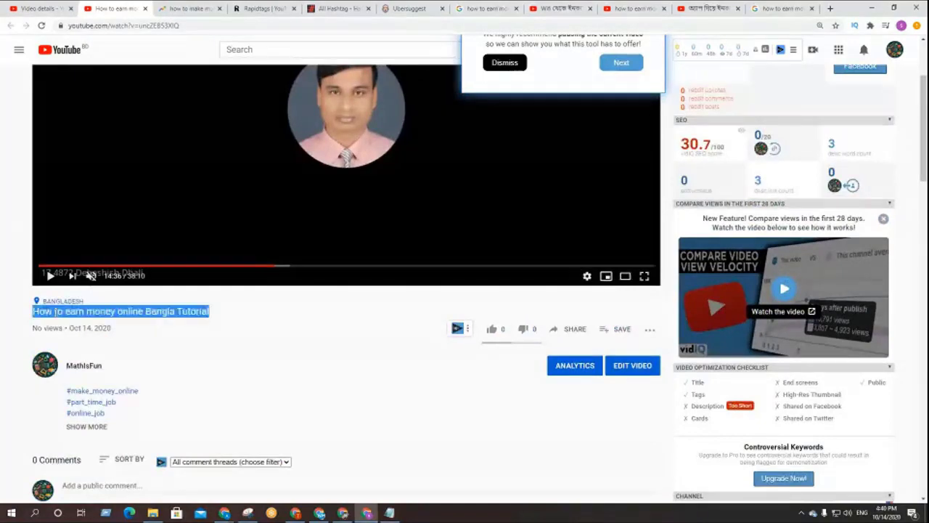
left_click(559, 8)
triple_click(424, 52)
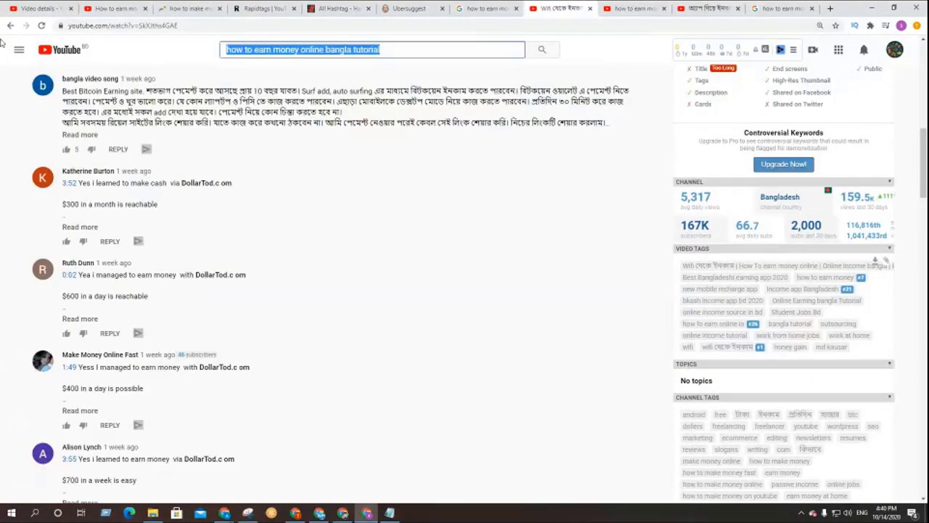
key("ctrl+v")
key("Return")
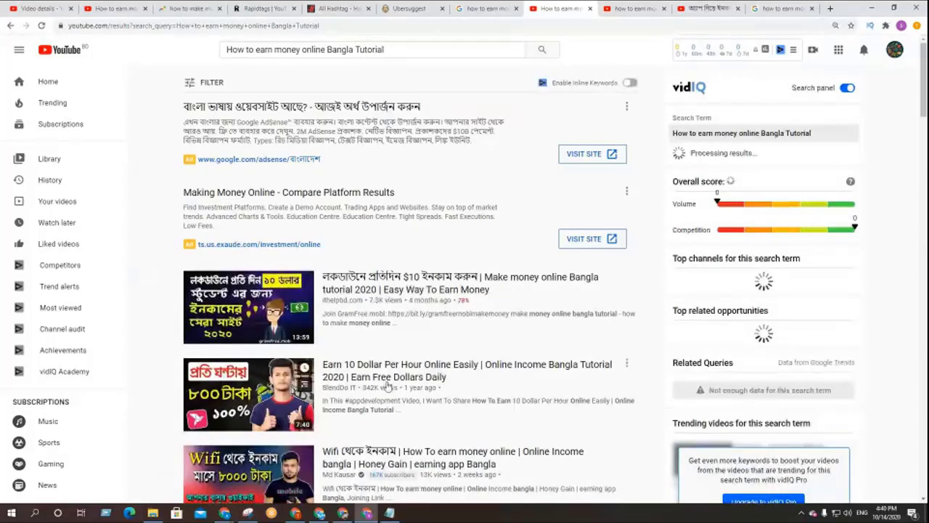
- Look through the YouTube search results for the newly published video
scroll(458, 419, "down", 4)
scroll(457, 419, "down", 4)
scroll(701, 394, "down", 2)
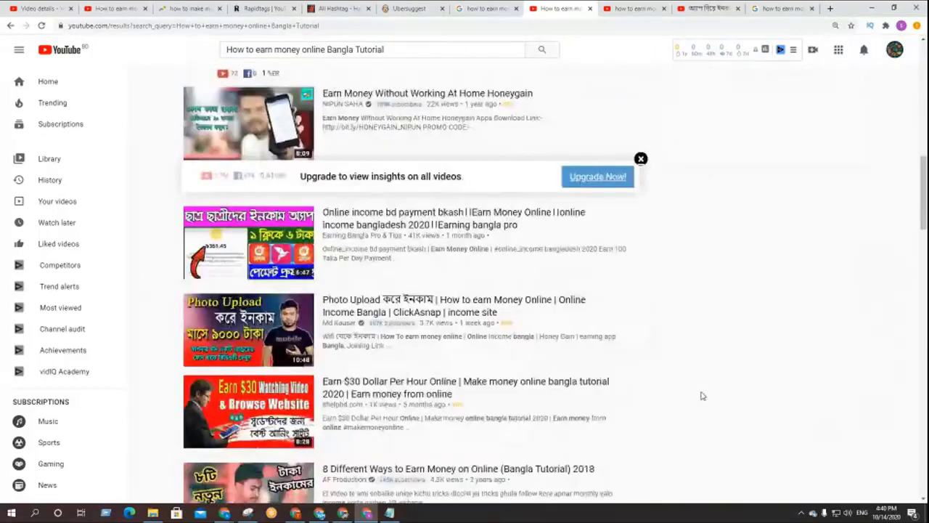
scroll(701, 396, "down", 3)
scroll(702, 396, "down", 7)
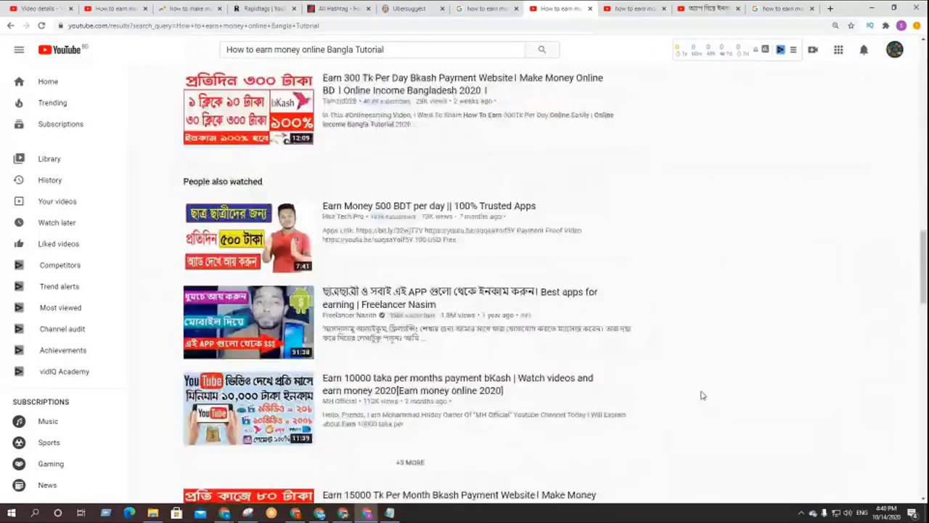
scroll(701, 394, "down", 3)
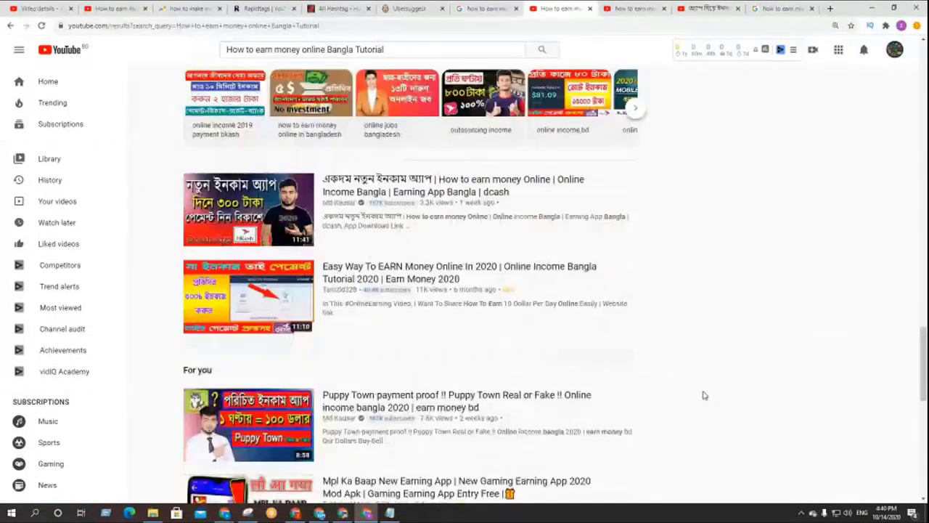
scroll(704, 385, "down", 6)
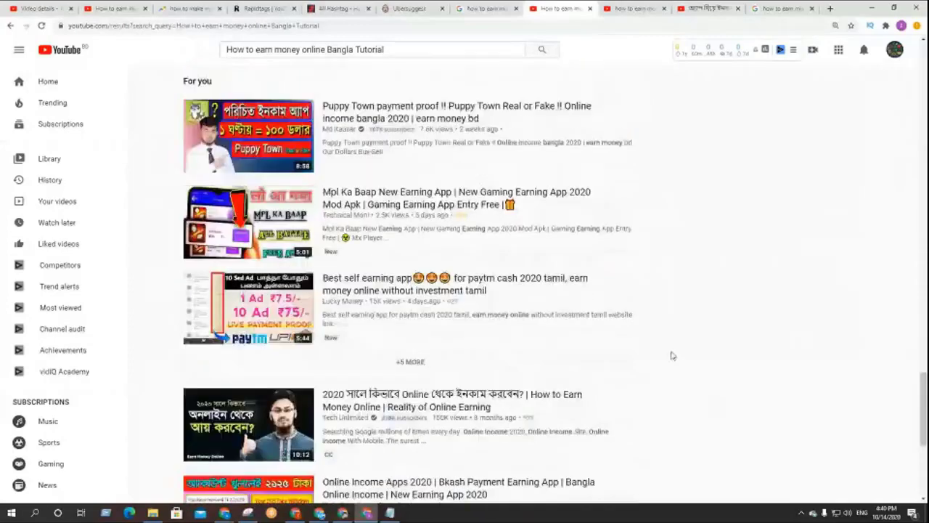